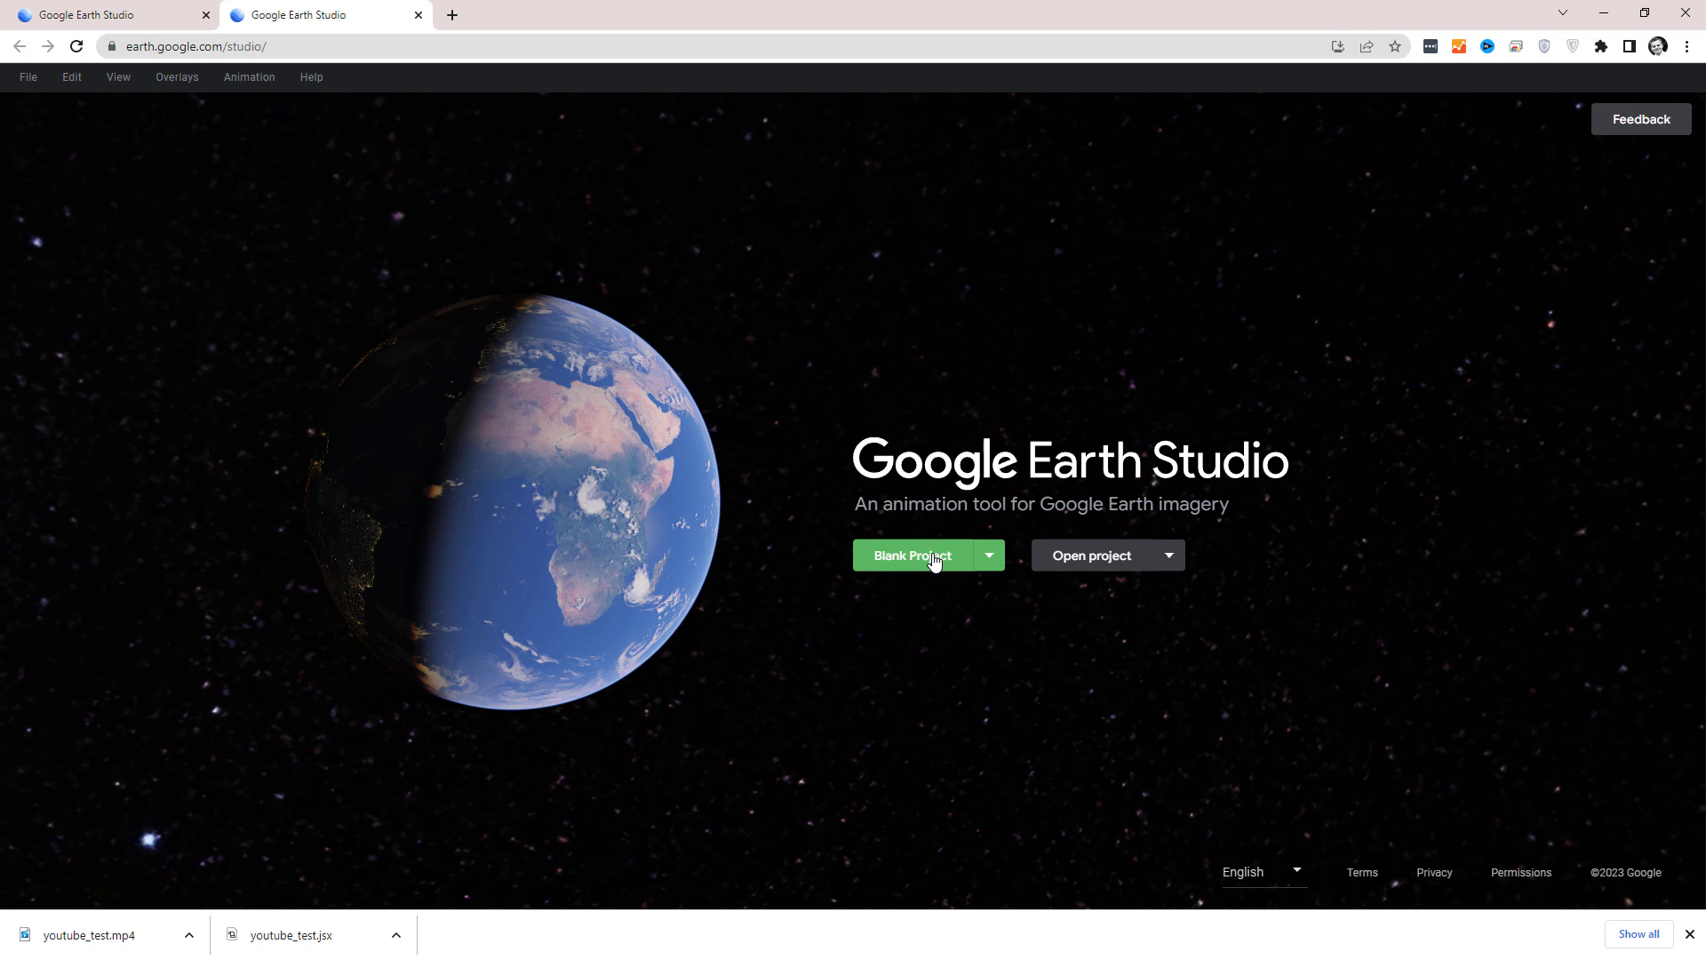
Create a blank project named youtube_test2.
{"action": "left_click", "coordinate": [933, 558]}
{"action": "type", "text": "youtube_test2"}
{"action": "left_click", "coordinate": [1306, 641]}
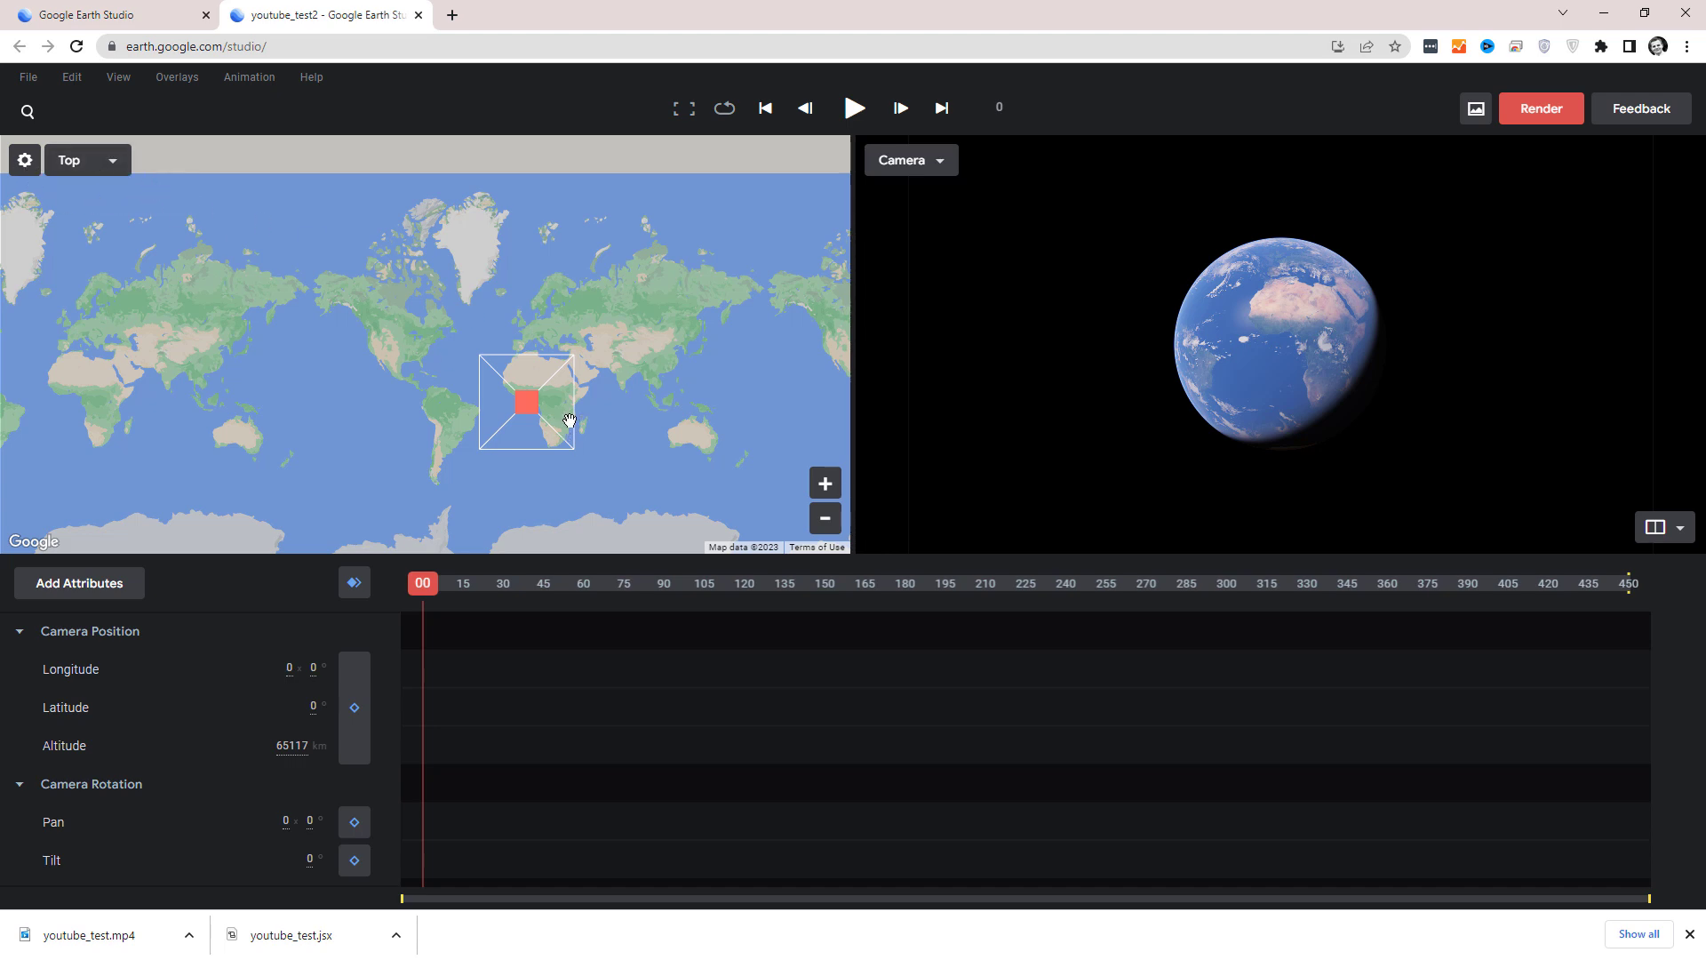
Try the single-view layout, and return to the two-view layout with map and camera.
{"action": "scroll", "coordinate": [1303, 372], "scroll_direction": "up", "scroll_amount": 4}
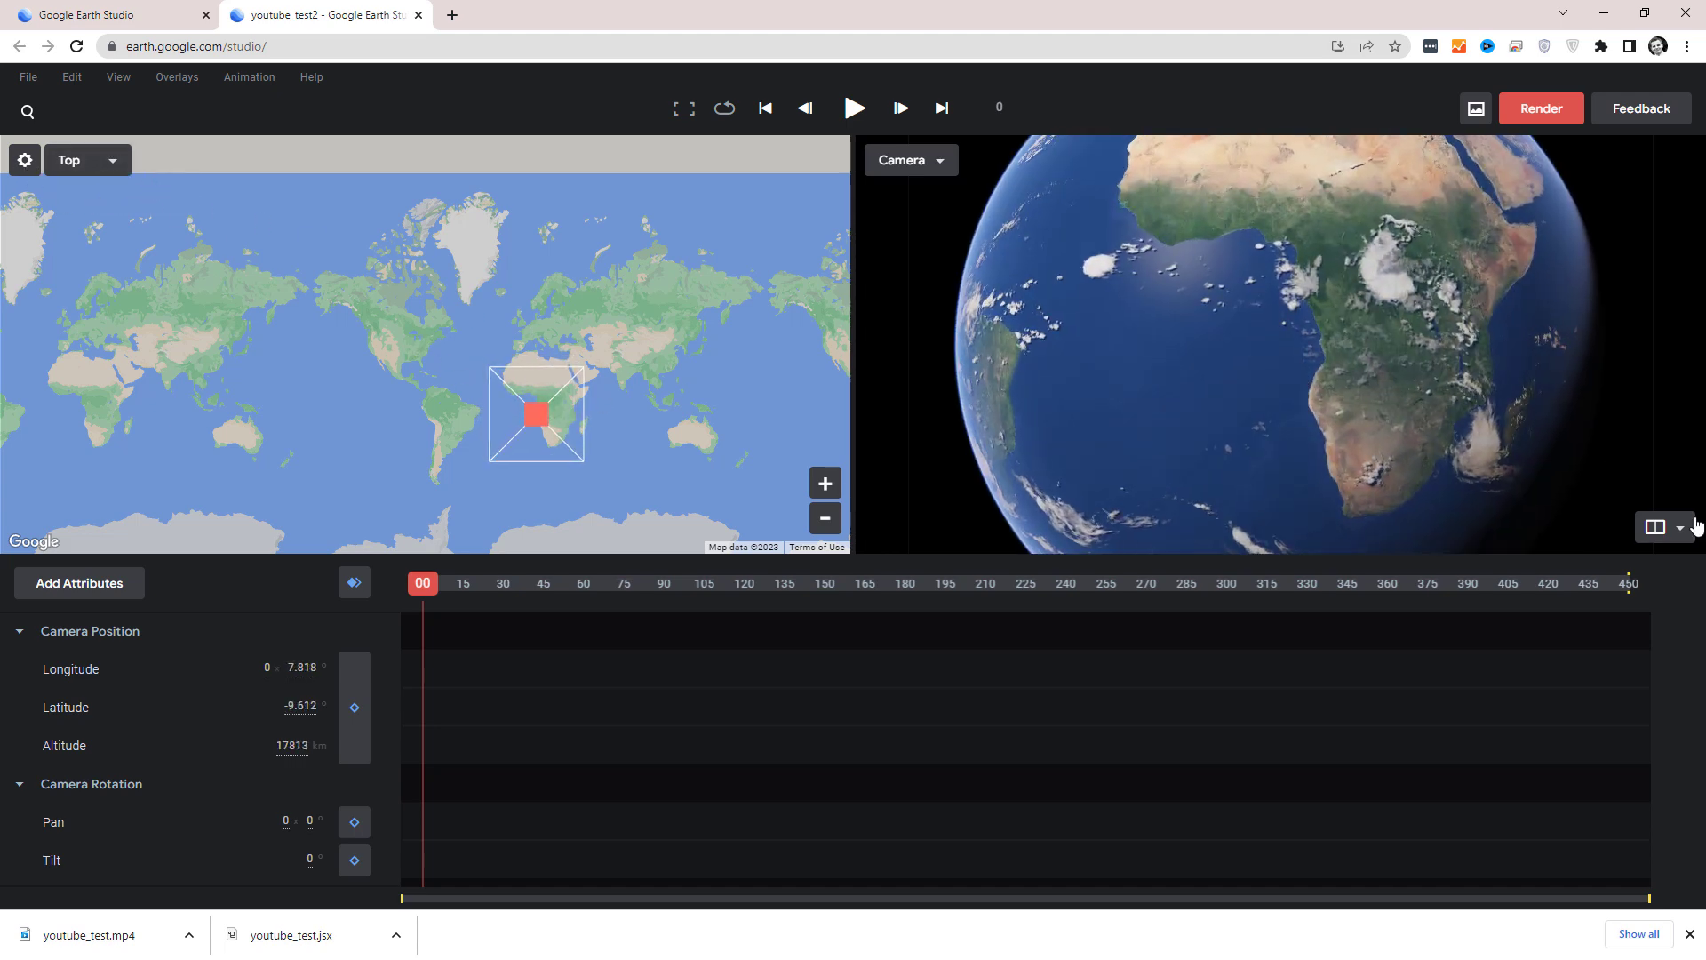
{"action": "left_click", "coordinate": [1668, 568]}
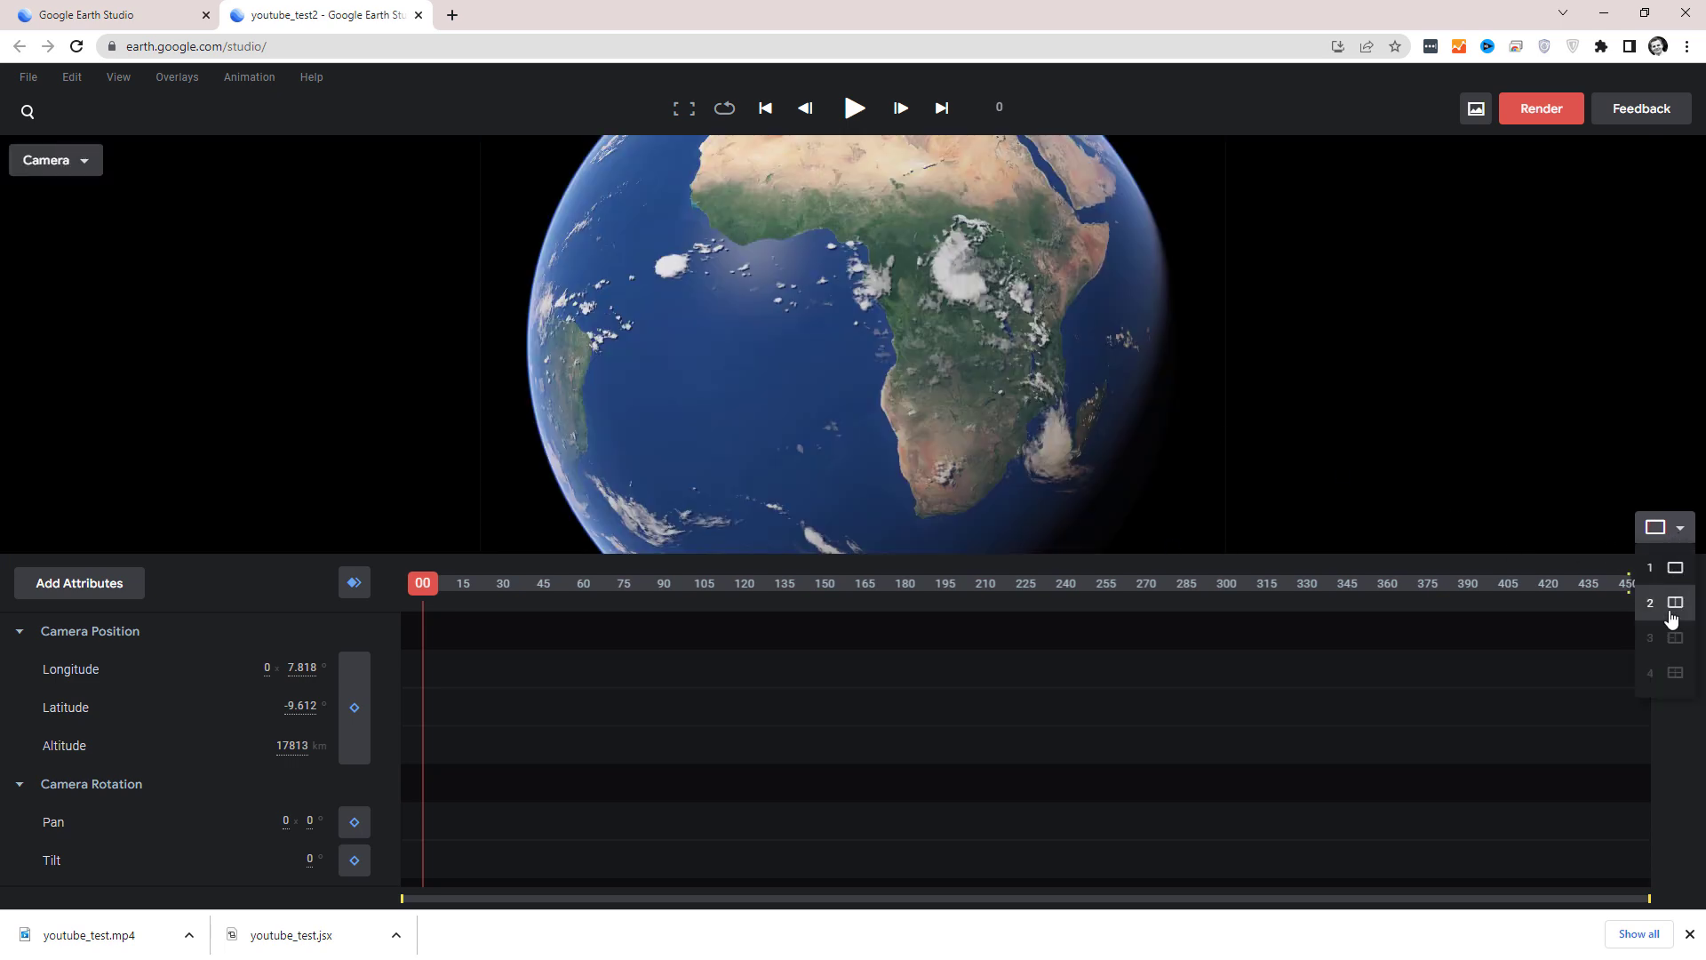
{"action": "left_click", "coordinate": [1671, 604]}
Frame downtown Salt Lake City obliquely from about 1651 m altitude with about 71.4° tilt, and keyframe all attributes at frame 0.
{"action": "left_click_drag", "start_coordinate": [1070, 370], "coordinate": [1305, 469]}
{"action": "scroll", "coordinate": [1155, 253], "scroll_direction": "up", "scroll_amount": 3}
{"action": "scroll", "coordinate": [1229, 259], "scroll_direction": "up", "scroll_amount": 10}
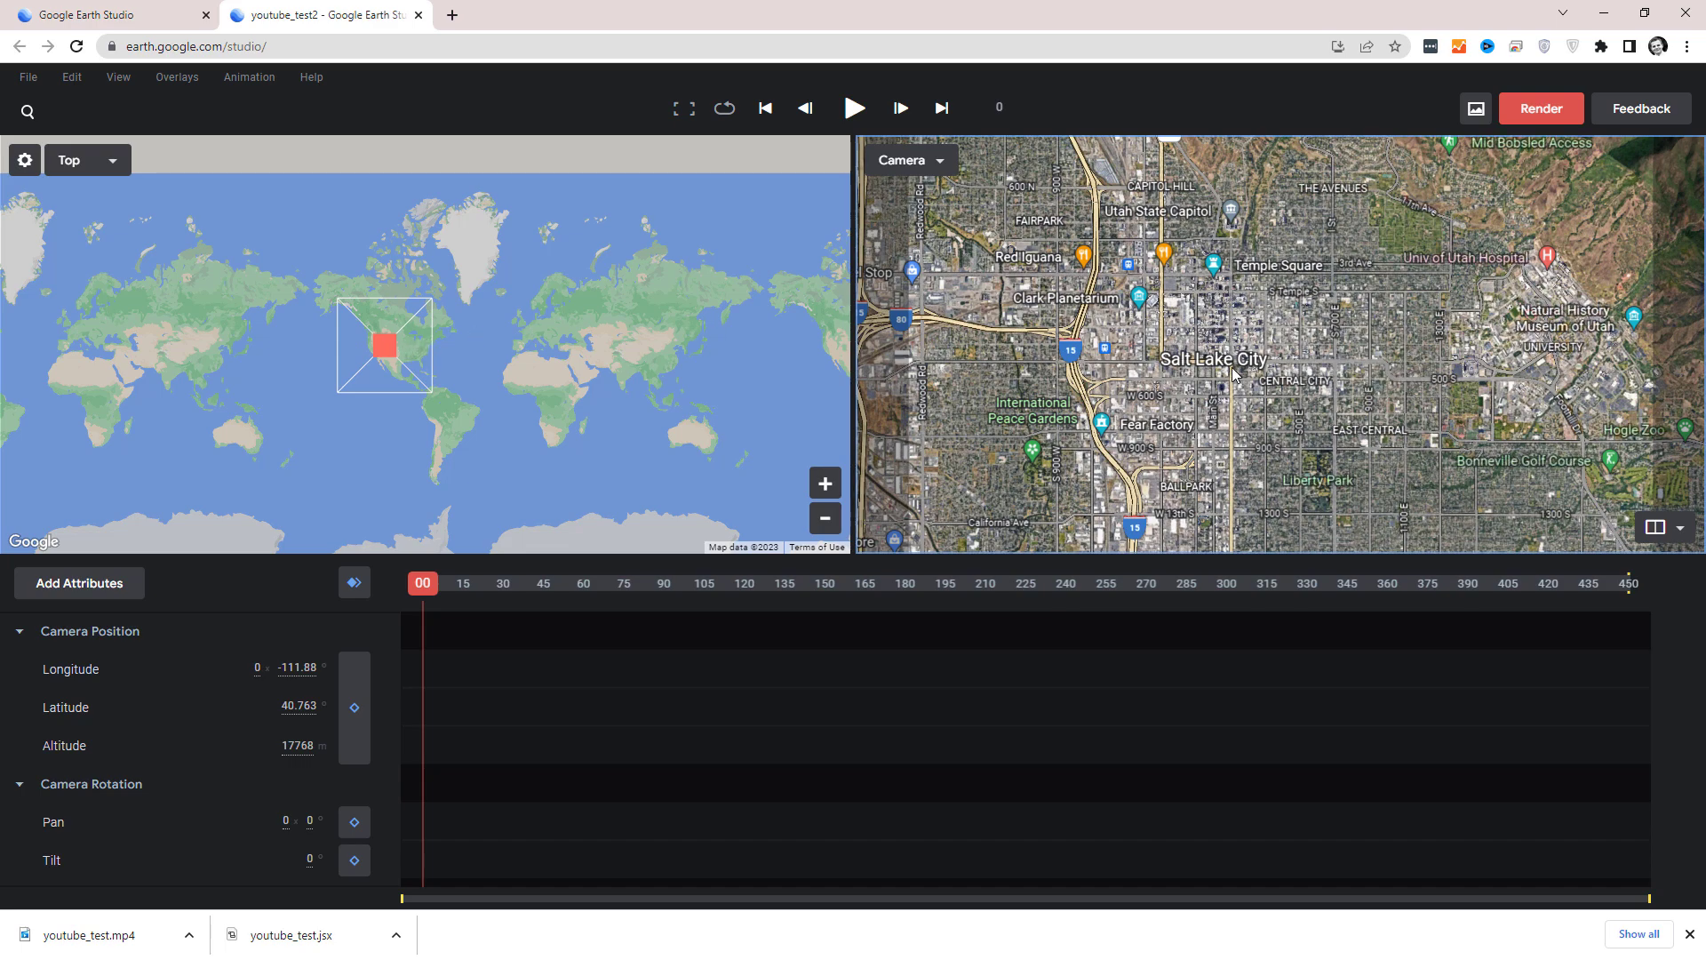
{"action": "scroll", "coordinate": [1211, 321], "scroll_direction": "up", "scroll_amount": 10}
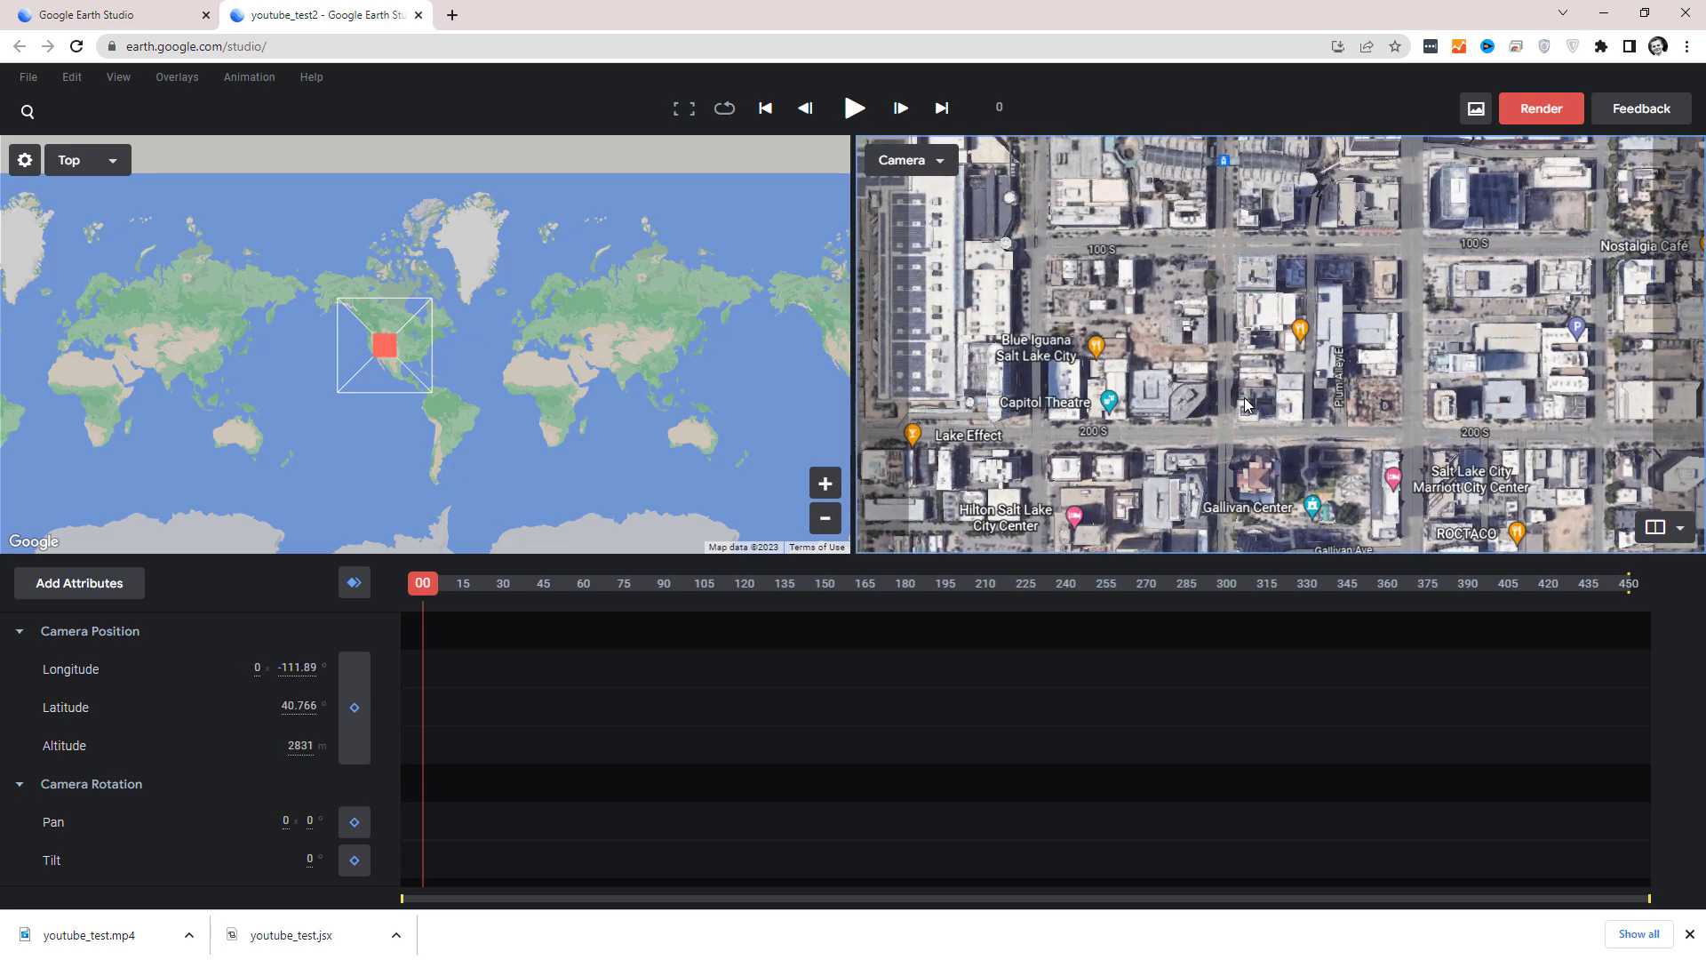
{"action": "middle_click_drag", "start_coordinate": [1248, 406], "coordinate": [1236, 438]}
{"action": "scroll", "coordinate": [1235, 440], "scroll_direction": "up", "scroll_amount": 3}
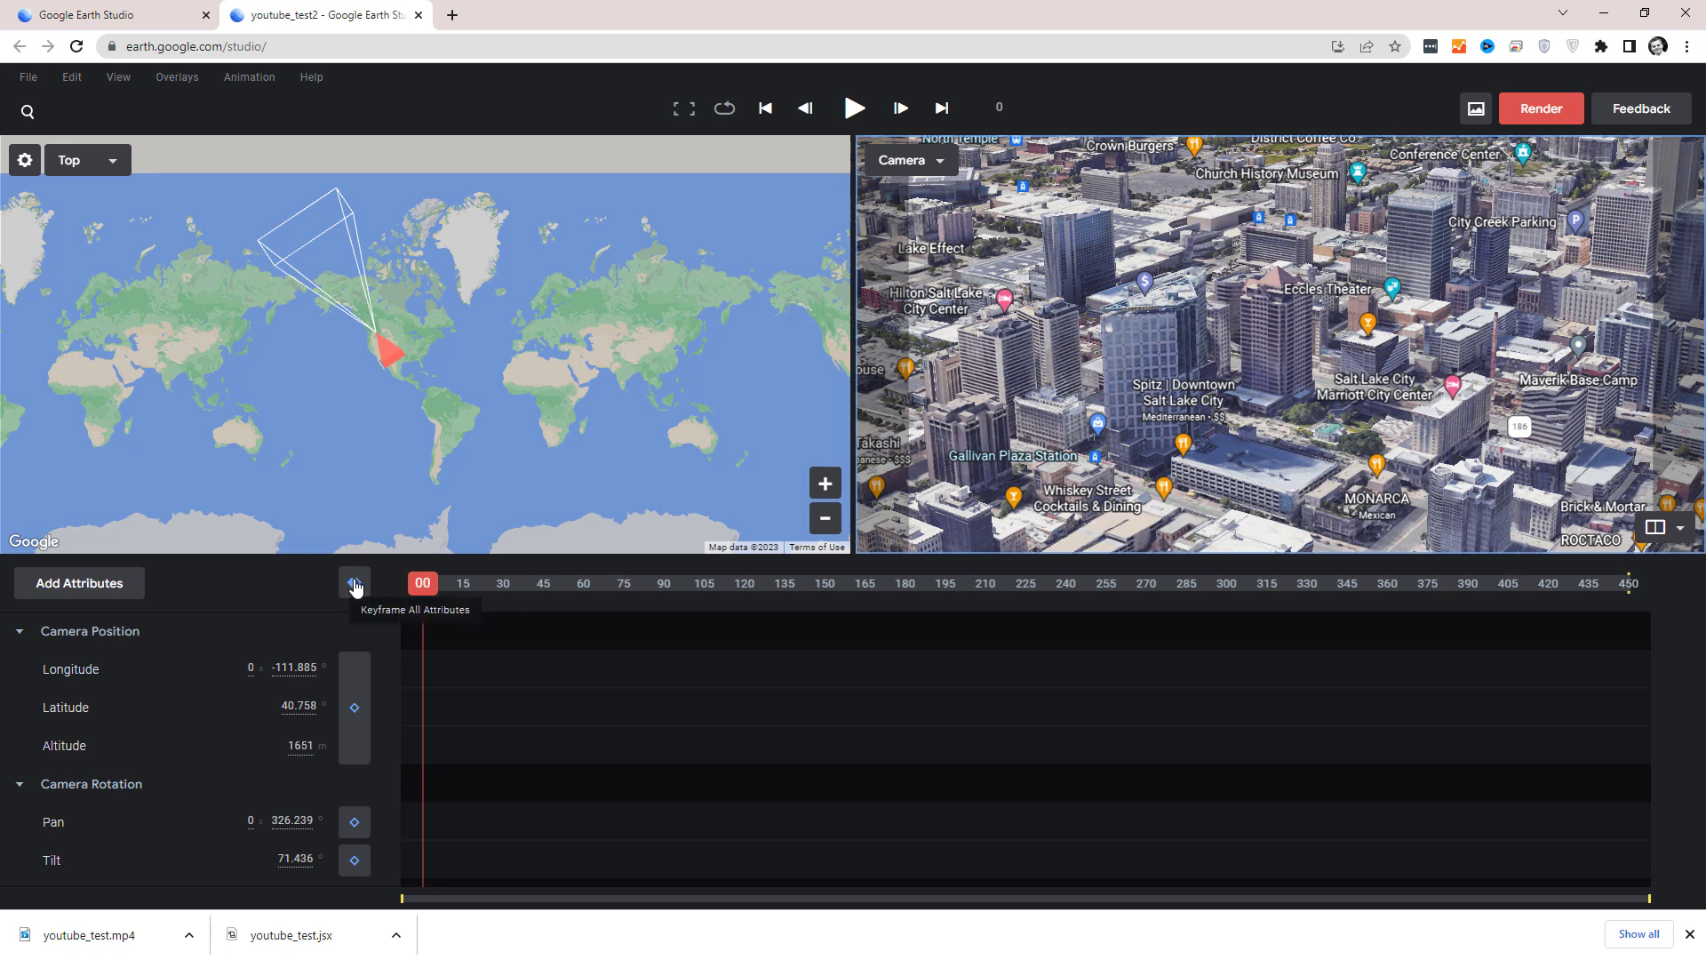
{"action": "left_click", "coordinate": [353, 584]}
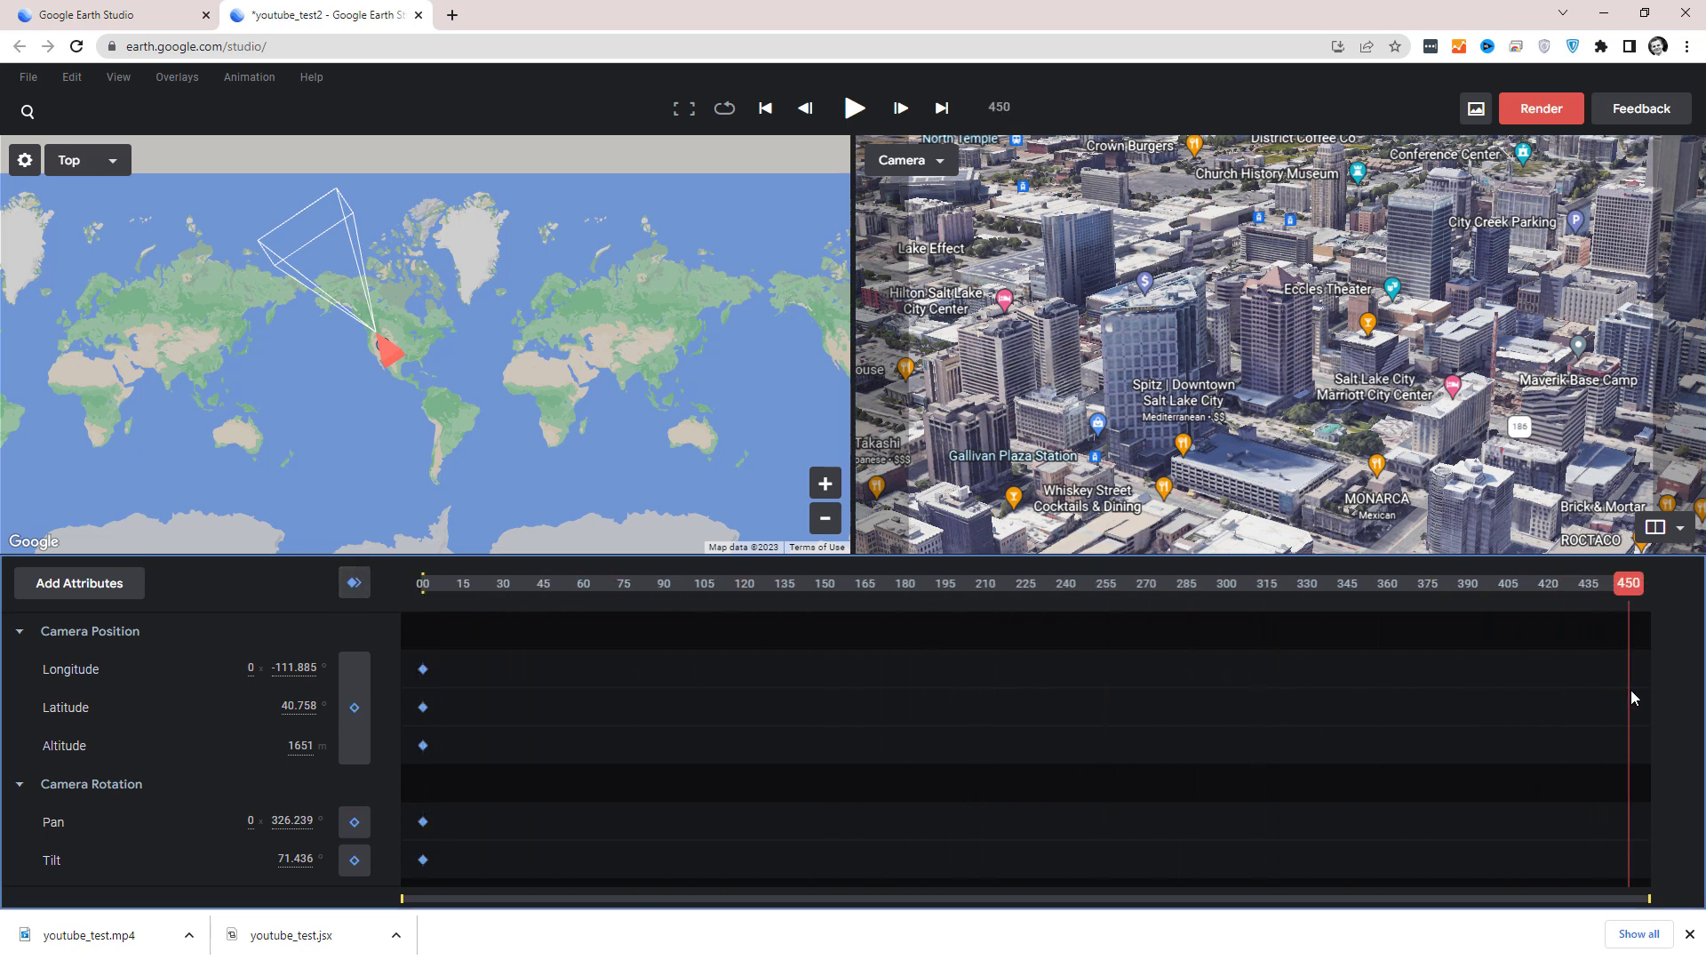
At frame 450, move the camera forward across downtown, keyframe all attributes, and play the animation from frame 0.
{"action": "left_click_drag", "start_coordinate": [1553, 275], "coordinate": [1337, 493]}
{"action": "left_click_drag", "start_coordinate": [1574, 318], "coordinate": [1458, 399]}
{"action": "left_click", "coordinate": [355, 584]}
{"action": "left_click_drag", "start_coordinate": [1630, 590], "coordinate": [356, 615]}
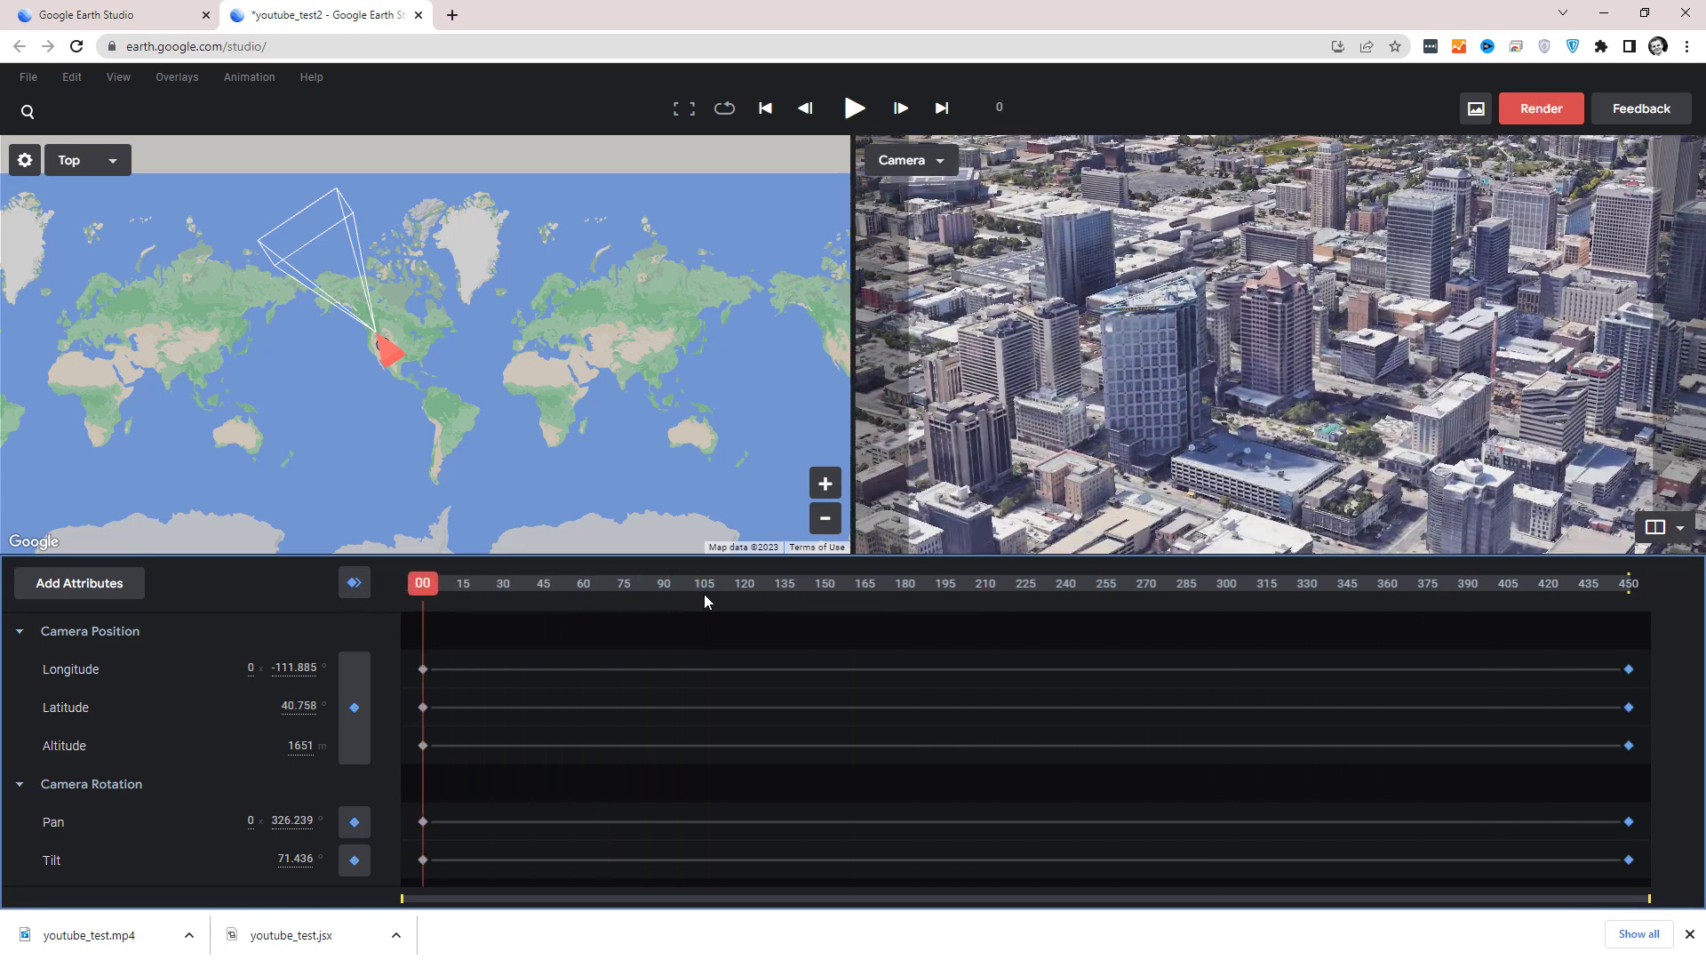
{"action": "left_click", "coordinate": [855, 111]}
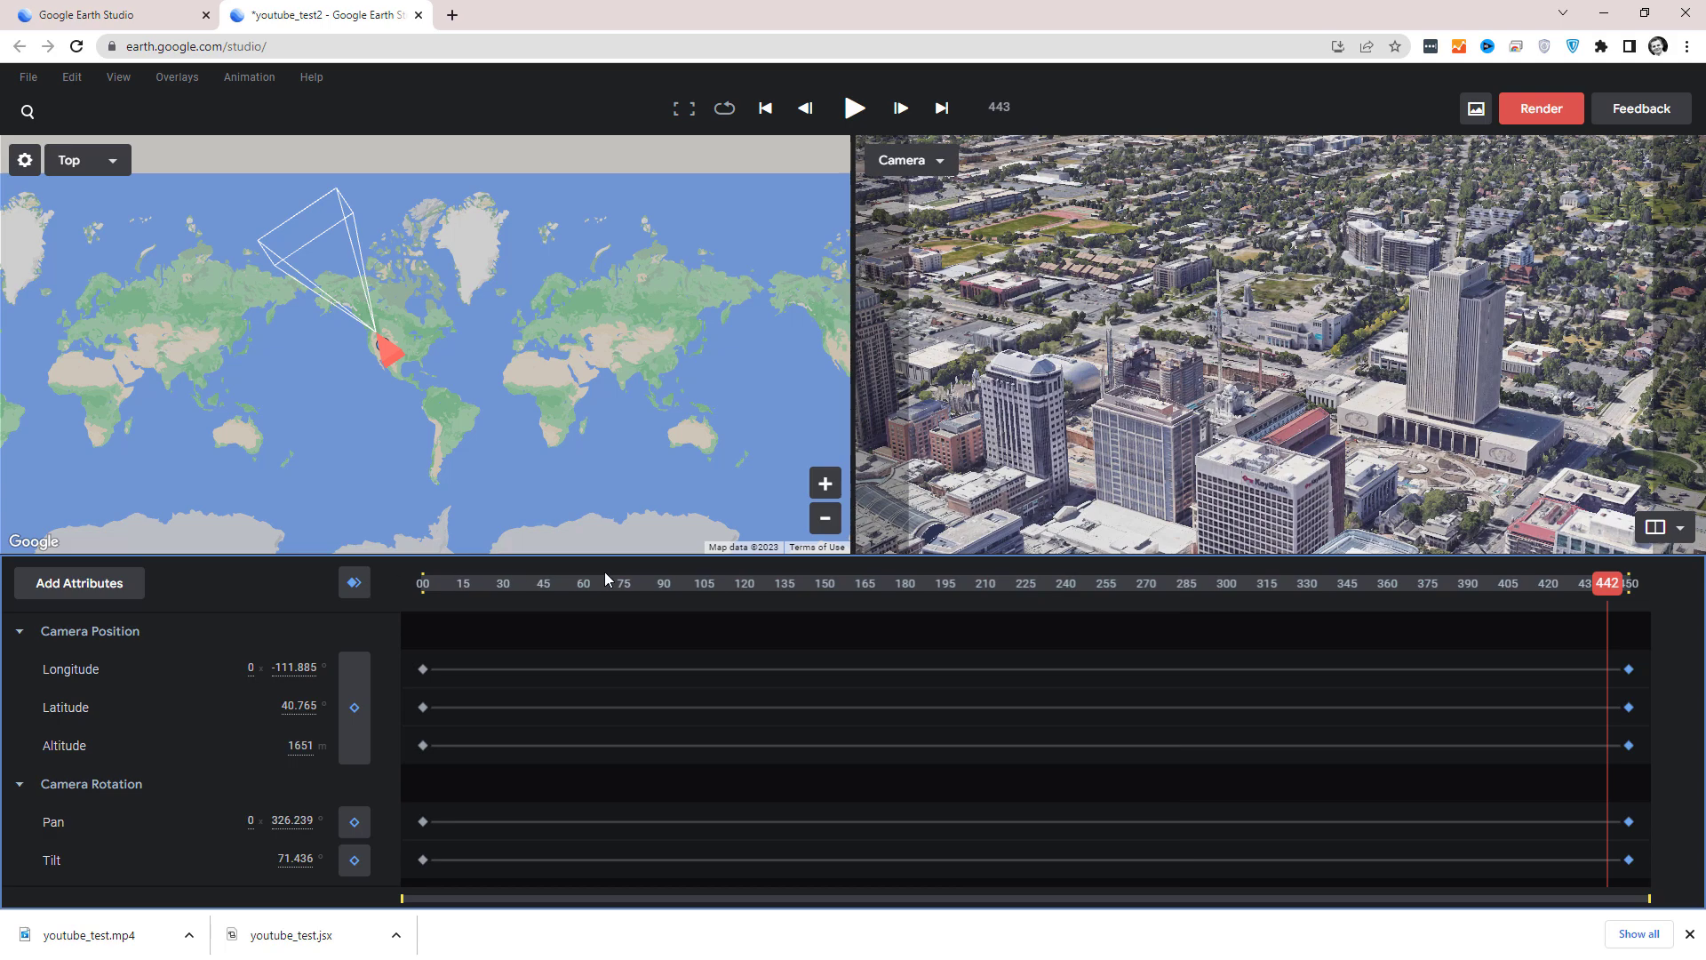
Move the frame 450 keyframes of all attributes back to about frame 263.
{"action": "left_click_drag", "start_coordinate": [604, 578], "coordinate": [1010, 685]}
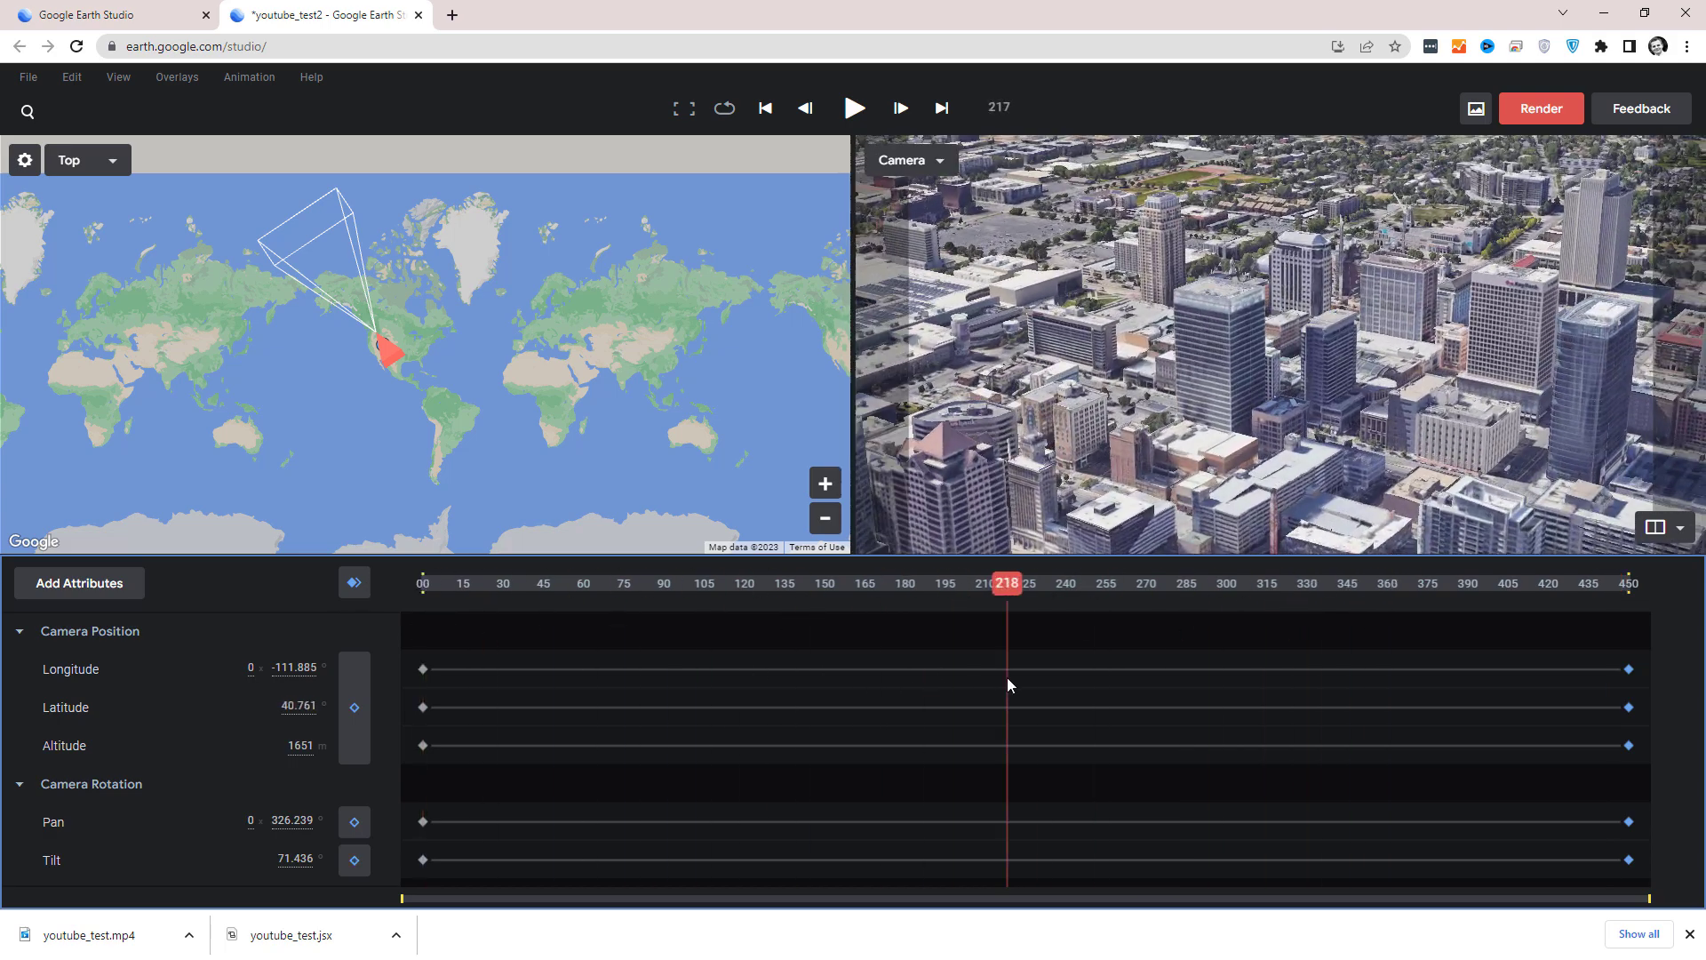
{"action": "left_click_drag", "start_coordinate": [583, 674], "coordinate": [1122, 691]}
{"action": "left_click_drag", "start_coordinate": [1630, 860], "coordinate": [1122, 687]}
At frame 398, swing the camera to about 220° pan and 77° tilt at 1550 m, keyframe all attributes, and play the animation.
{"action": "left_click_drag", "start_coordinate": [1132, 590], "coordinate": [1384, 633]}
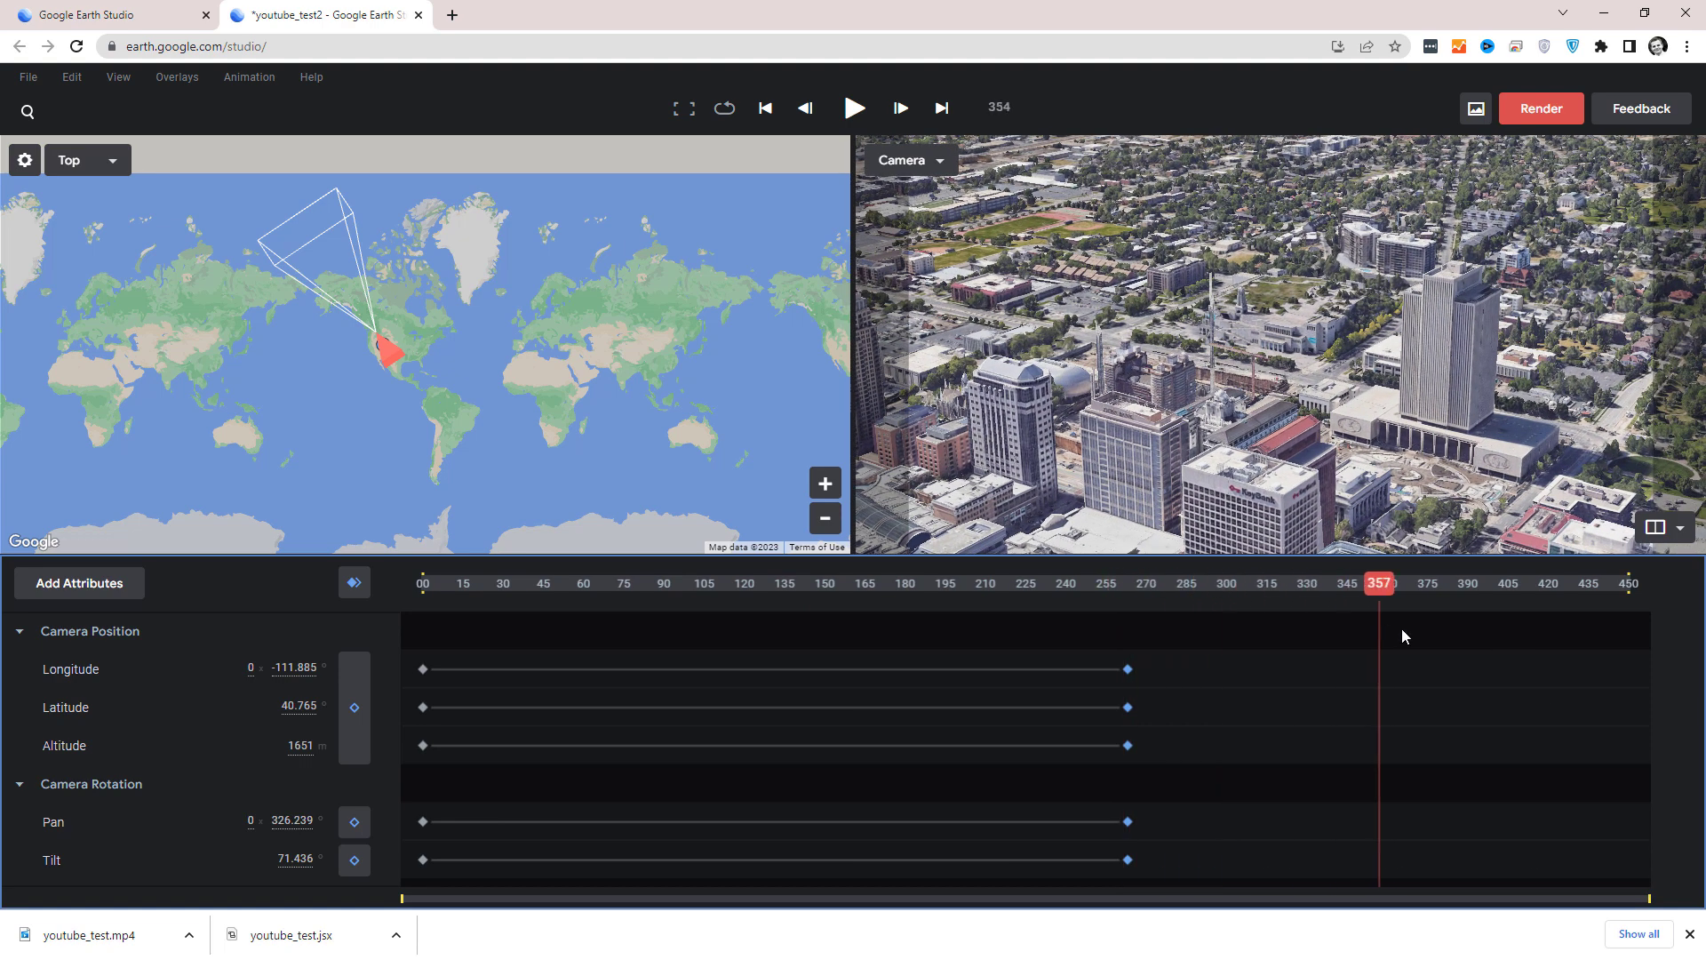
{"action": "left_click_drag", "start_coordinate": [1487, 641], "coordinate": [1491, 641]}
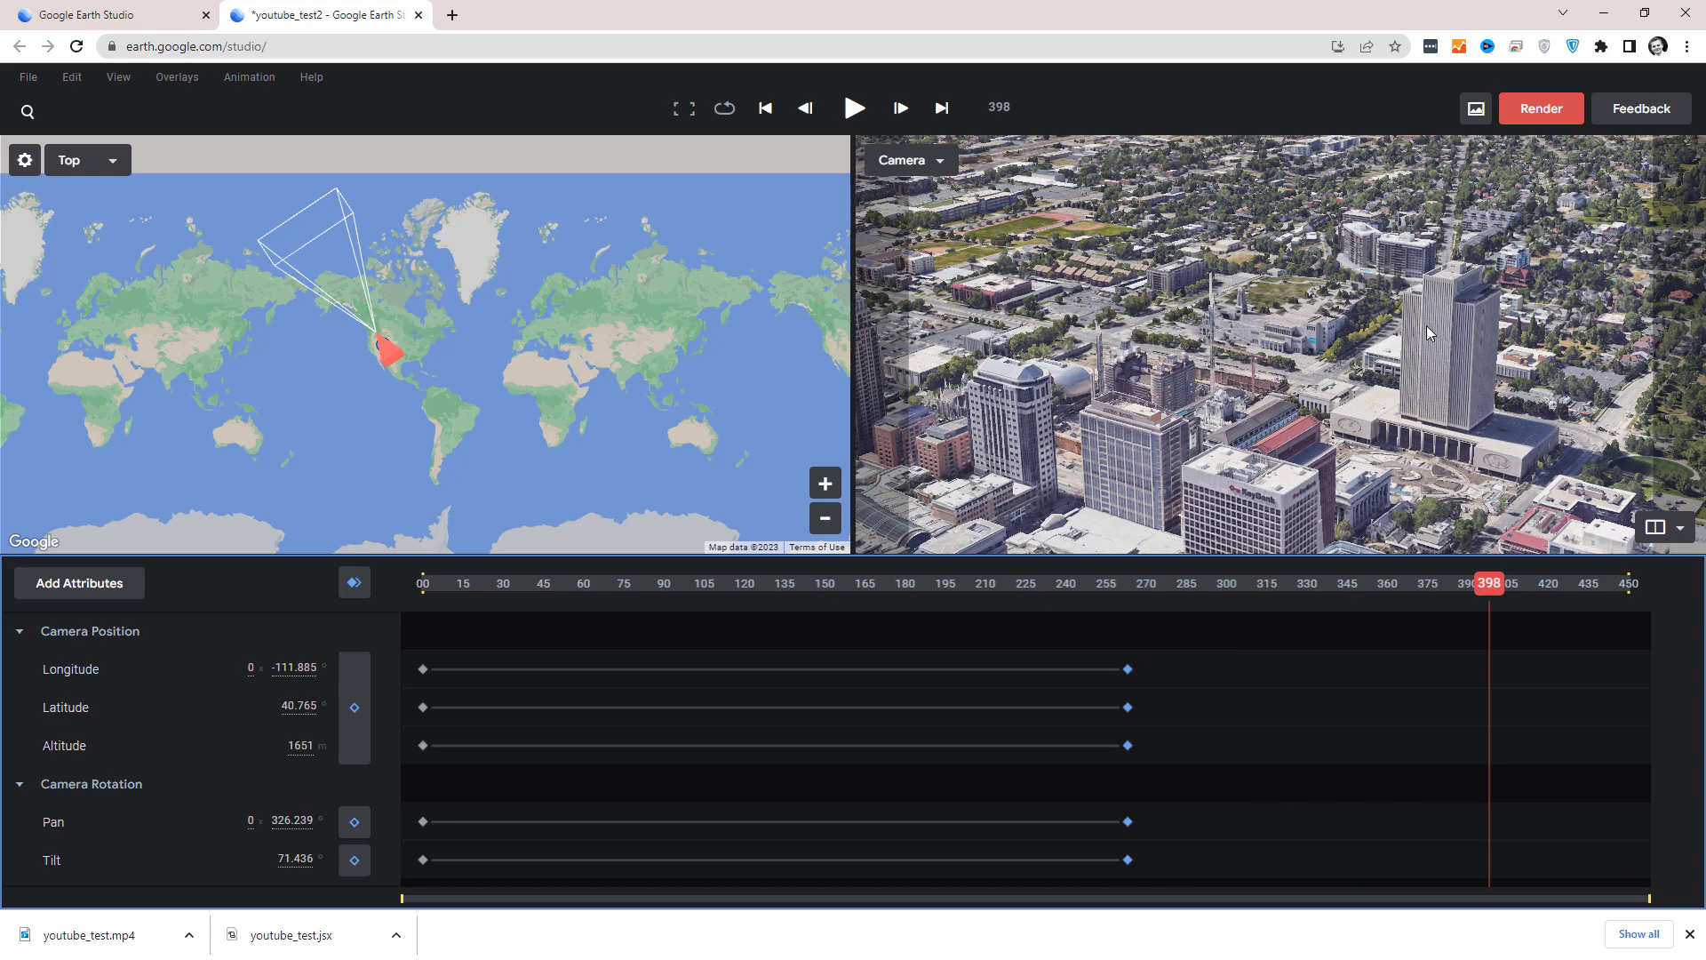
{"action": "scroll", "coordinate": [1413, 333], "scroll_direction": "up", "scroll_amount": 2}
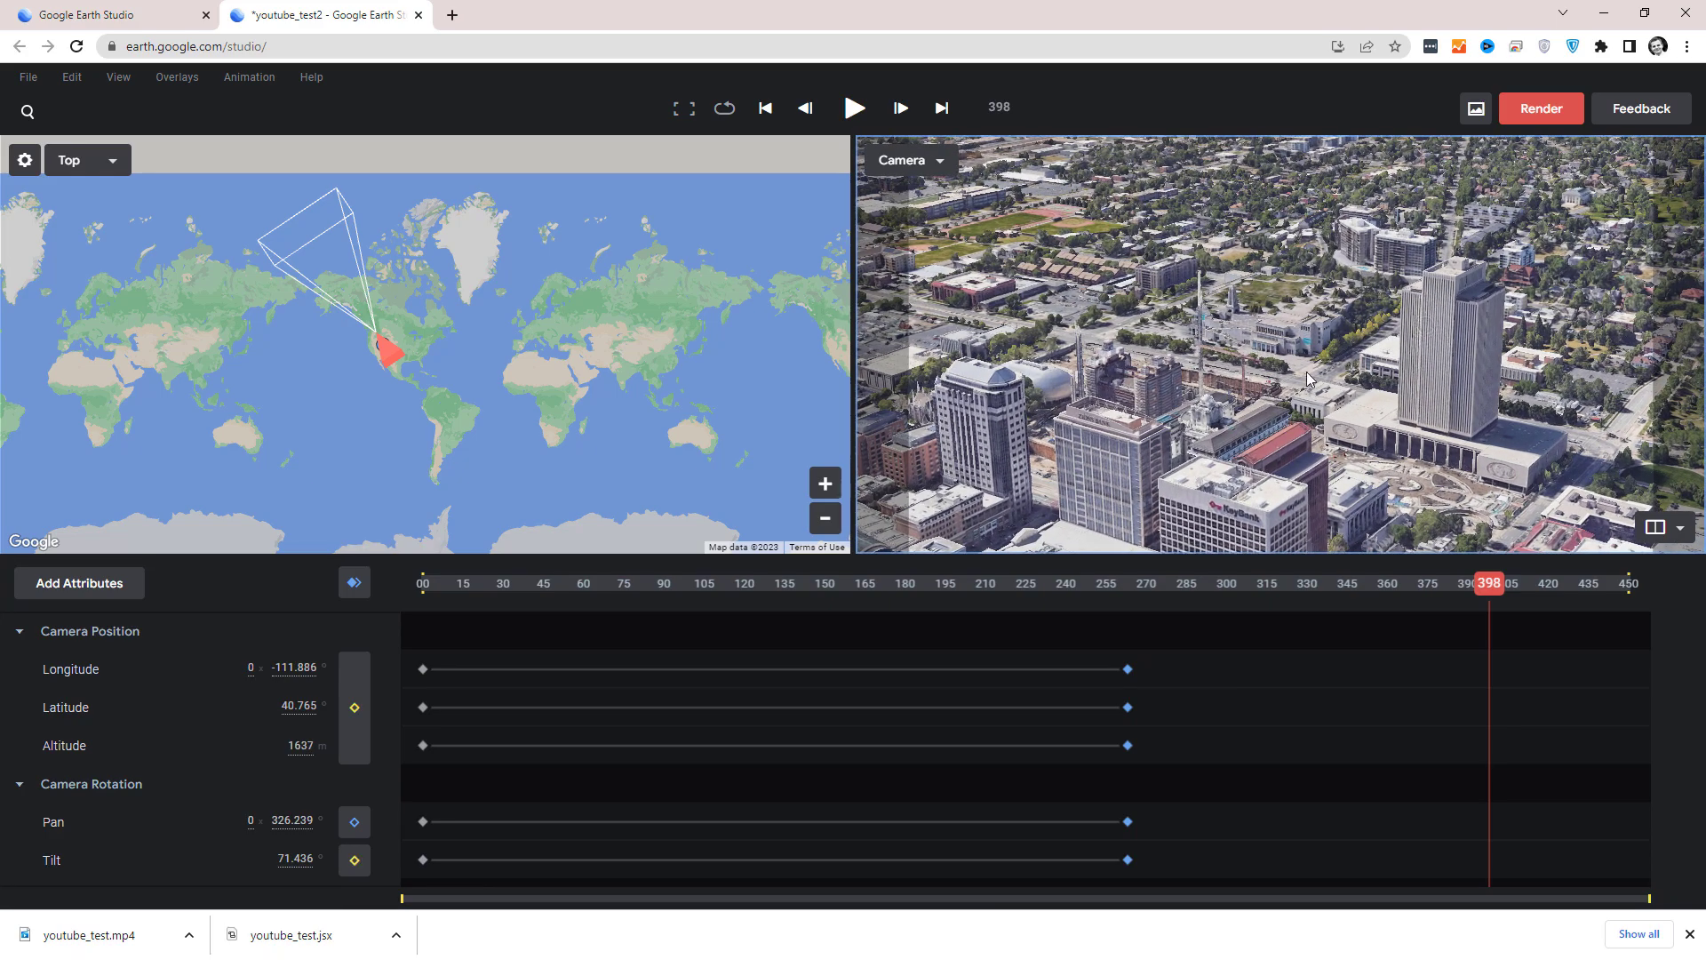
{"action": "middle_click_drag", "start_coordinate": [1306, 380], "coordinate": [1071, 300]}
{"action": "left_click_drag", "start_coordinate": [1070, 291], "coordinate": [1160, 551]}
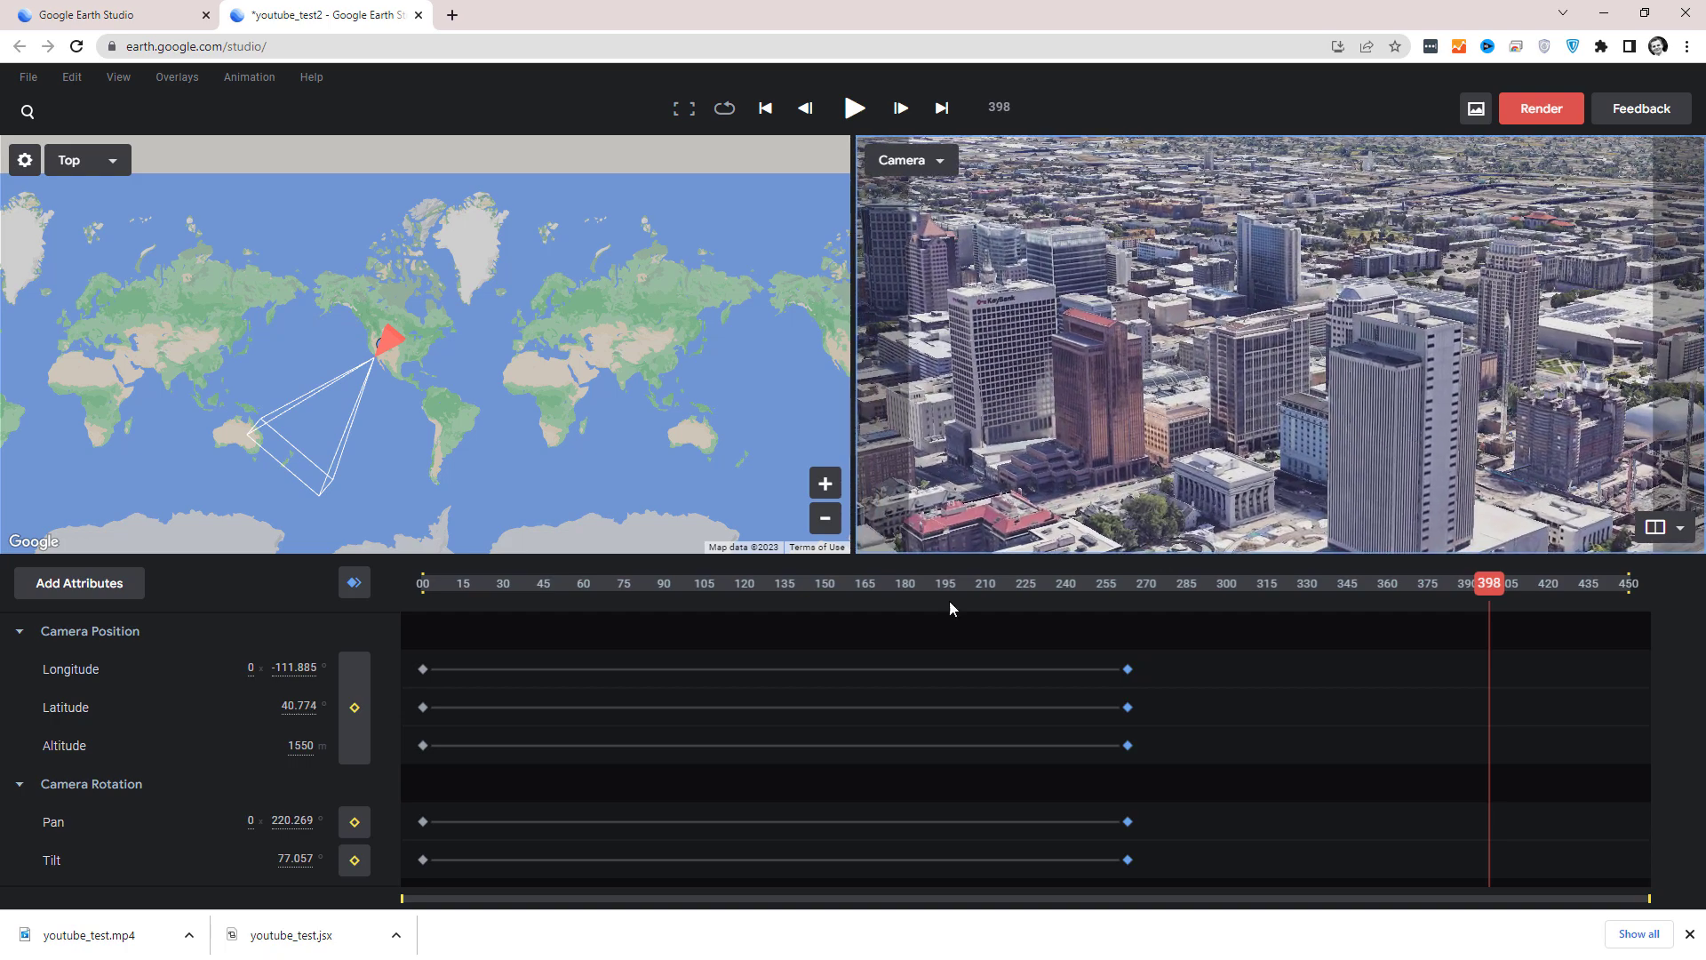
{"action": "left_click", "coordinate": [366, 581]}
{"action": "left_click_drag", "start_coordinate": [1498, 586], "coordinate": [471, 617]}
{"action": "key", "text": "space"}
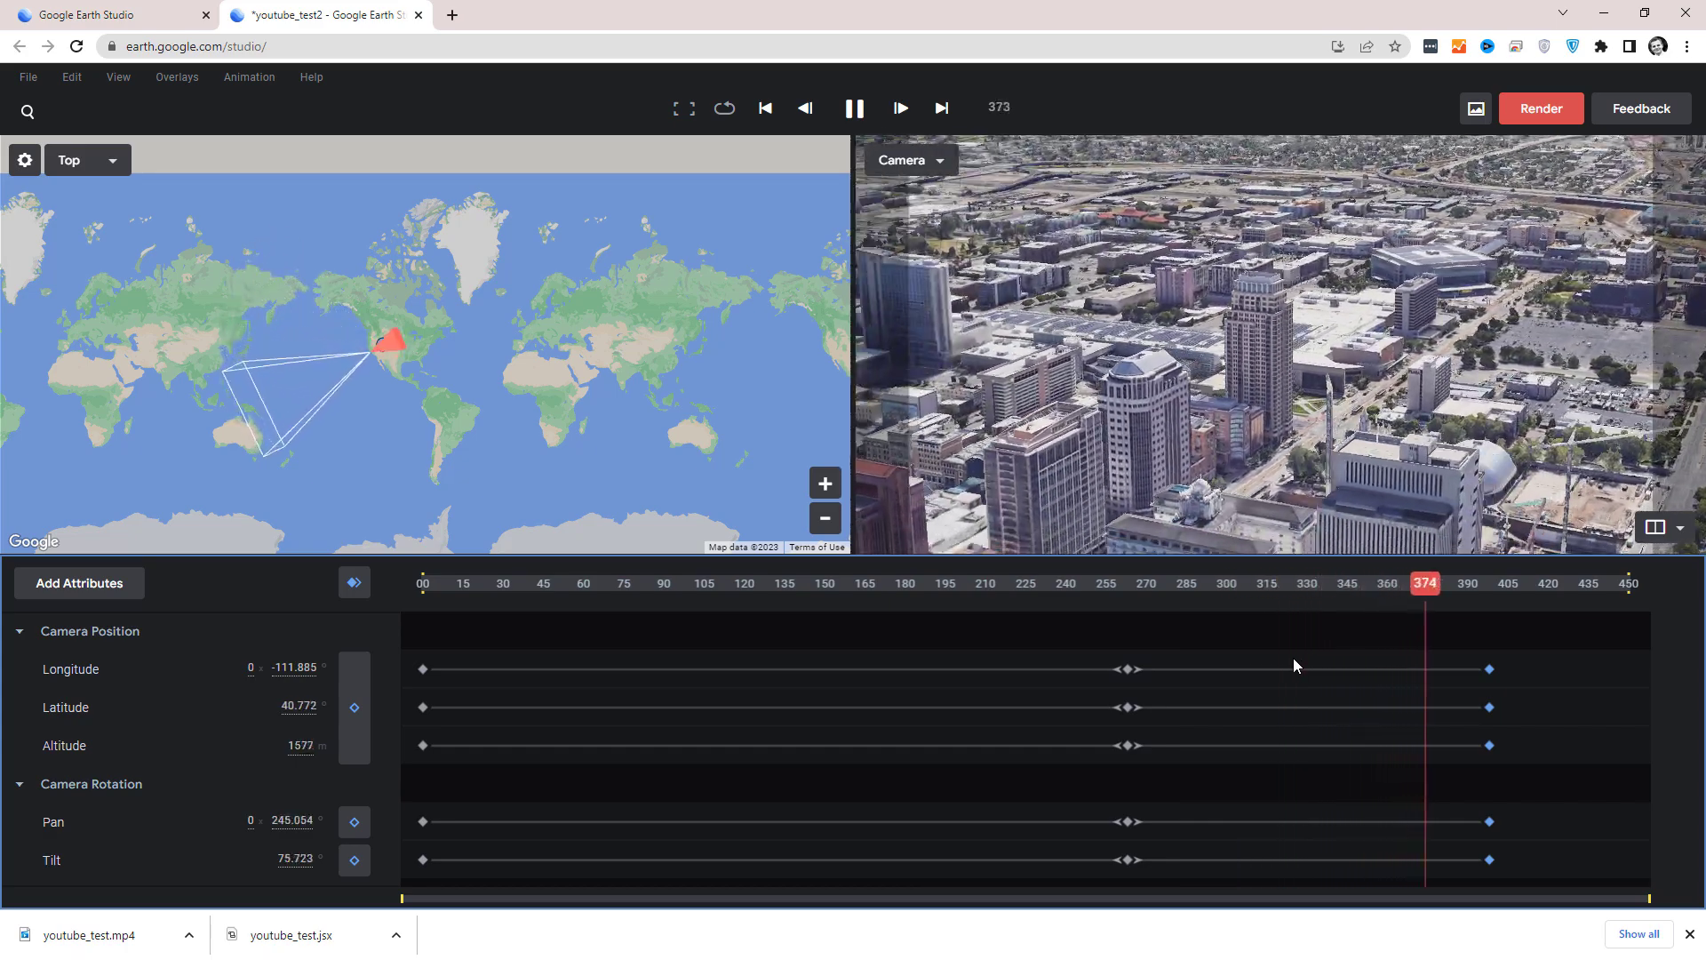
Set the middle keyframes of all attributes to Linear and play the transition through them.
{"action": "left_click_drag", "start_coordinate": [1088, 645], "coordinate": [1171, 889]}
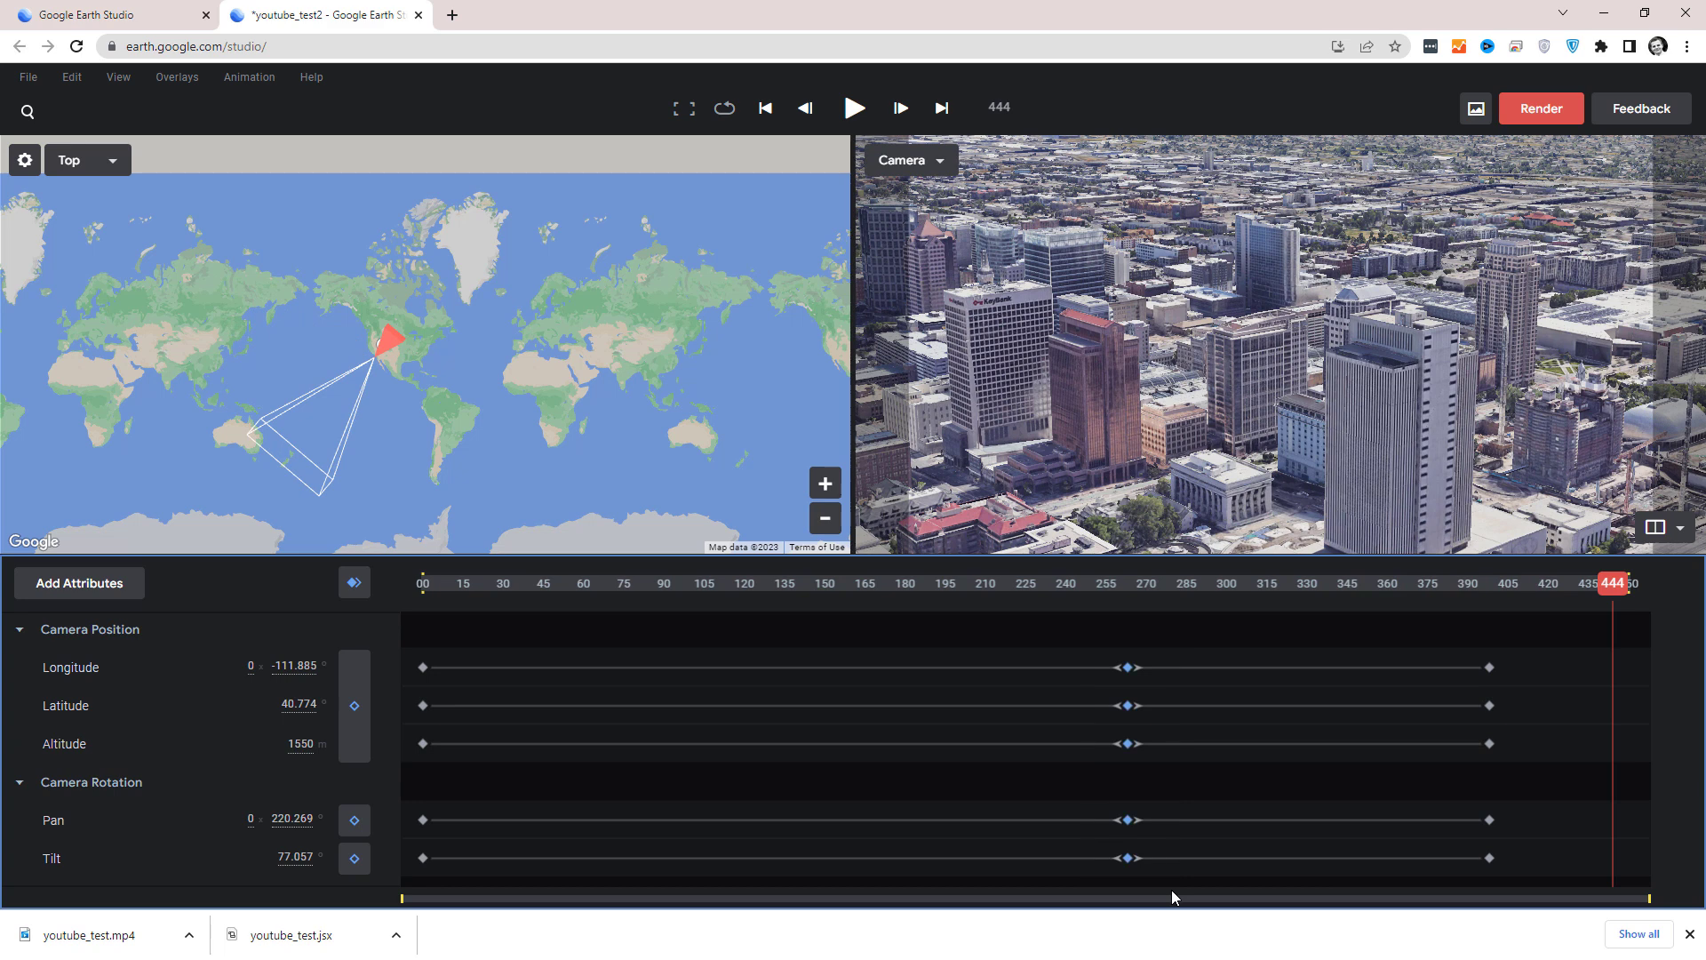
{"action": "right_click", "coordinate": [1127, 672]}
{"action": "left_click", "coordinate": [1205, 563]}
{"action": "left_click_drag", "start_coordinate": [1625, 586], "coordinate": [966, 609]}
{"action": "key", "text": "space"}
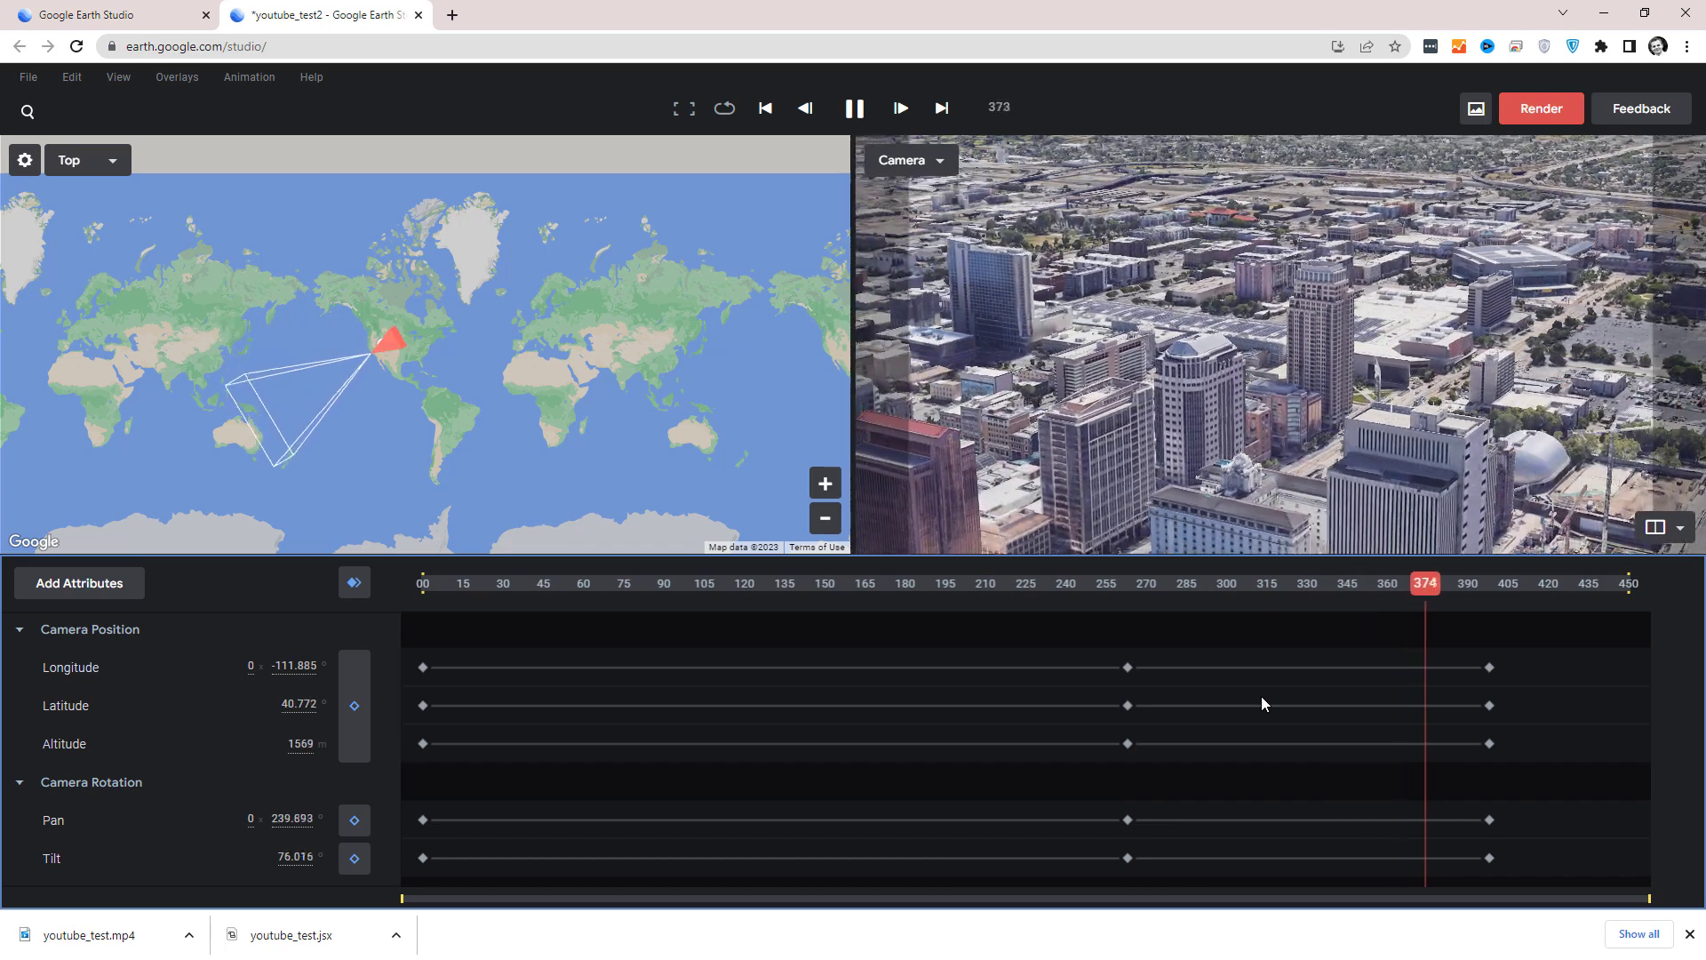
Apply Ease In to the last keyframes at frame 398 and play the end of the animation.
{"action": "left_click_drag", "start_coordinate": [1449, 642], "coordinate": [1499, 864]}
{"action": "right_click", "coordinate": [1491, 862]}
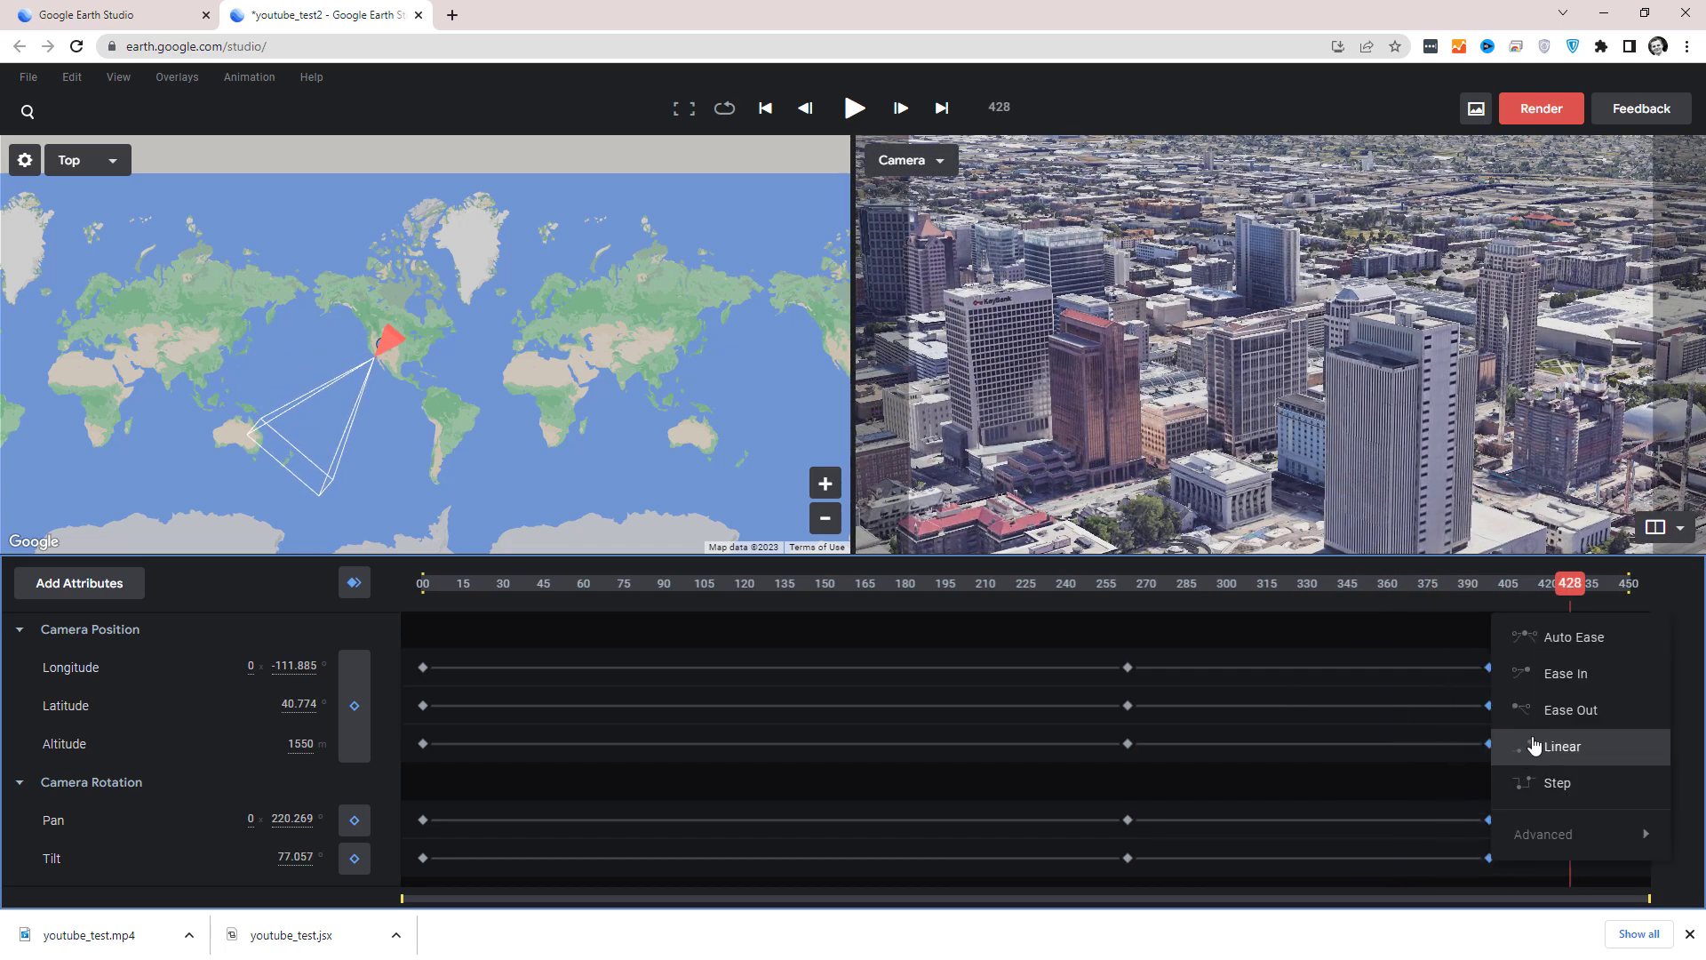
{"action": "left_click", "coordinate": [1565, 675]}
{"action": "left_click_drag", "start_coordinate": [1472, 588], "coordinate": [1319, 587]}
{"action": "key", "text": "space"}
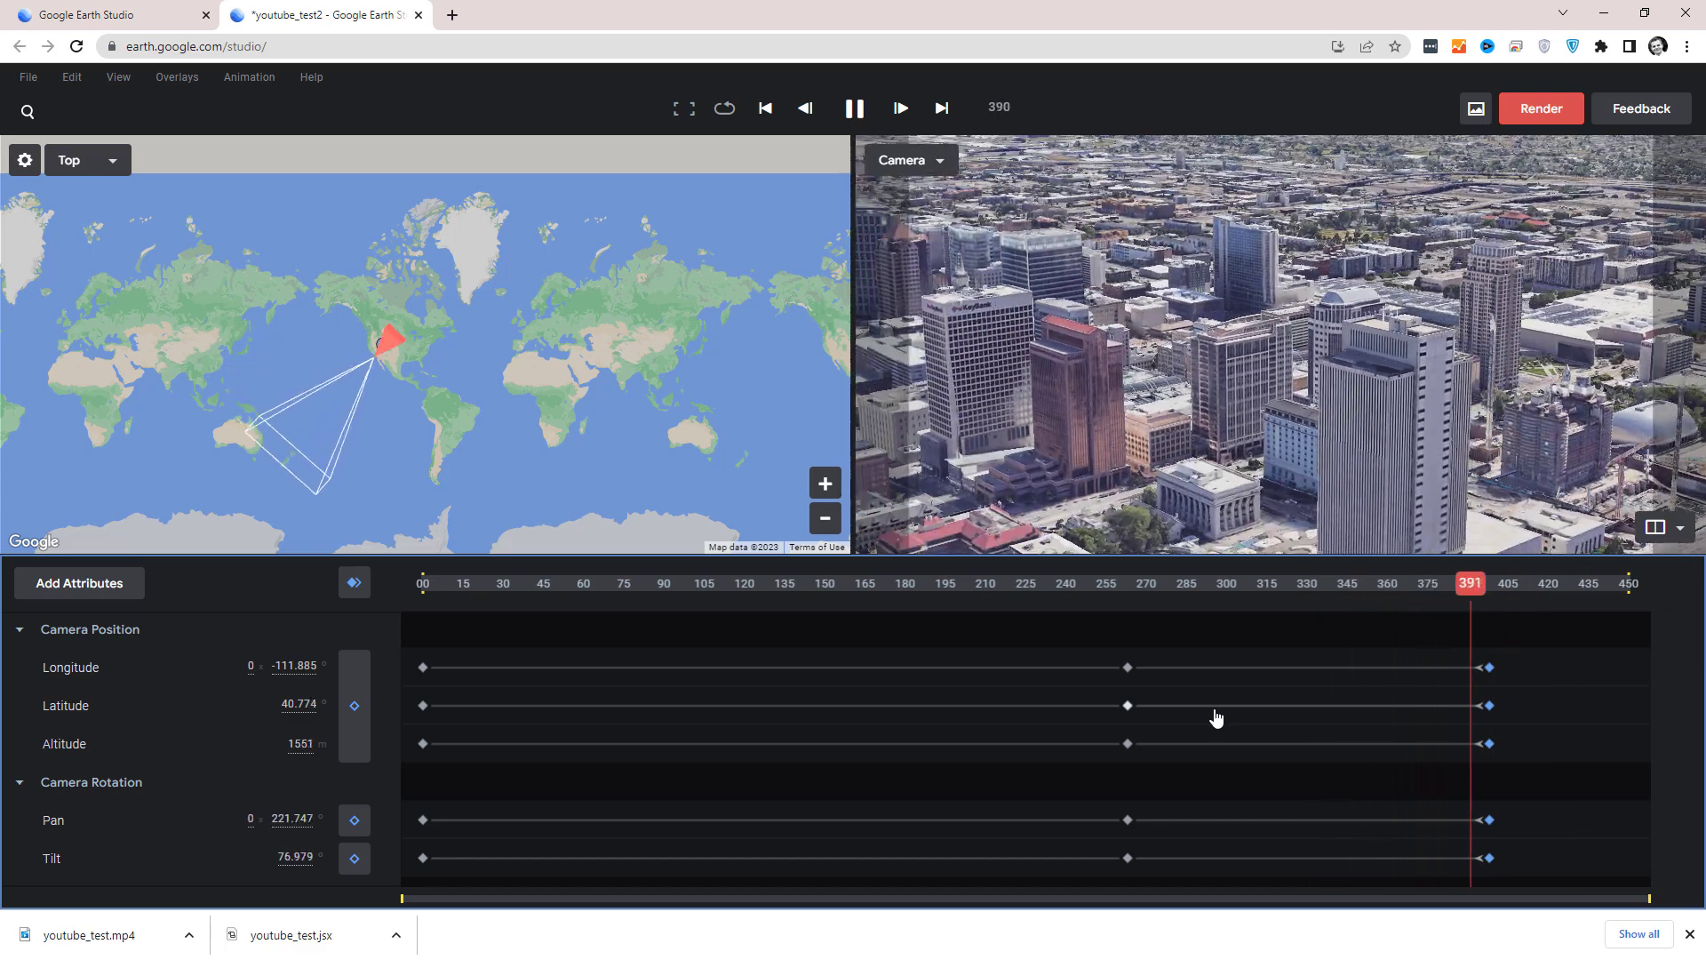
Apply Auto Ease to the middle keyframes of all attributes and replay the camera move through them.
{"action": "right_click", "coordinate": [1127, 856]}
{"action": "key", "text": "Escape"}
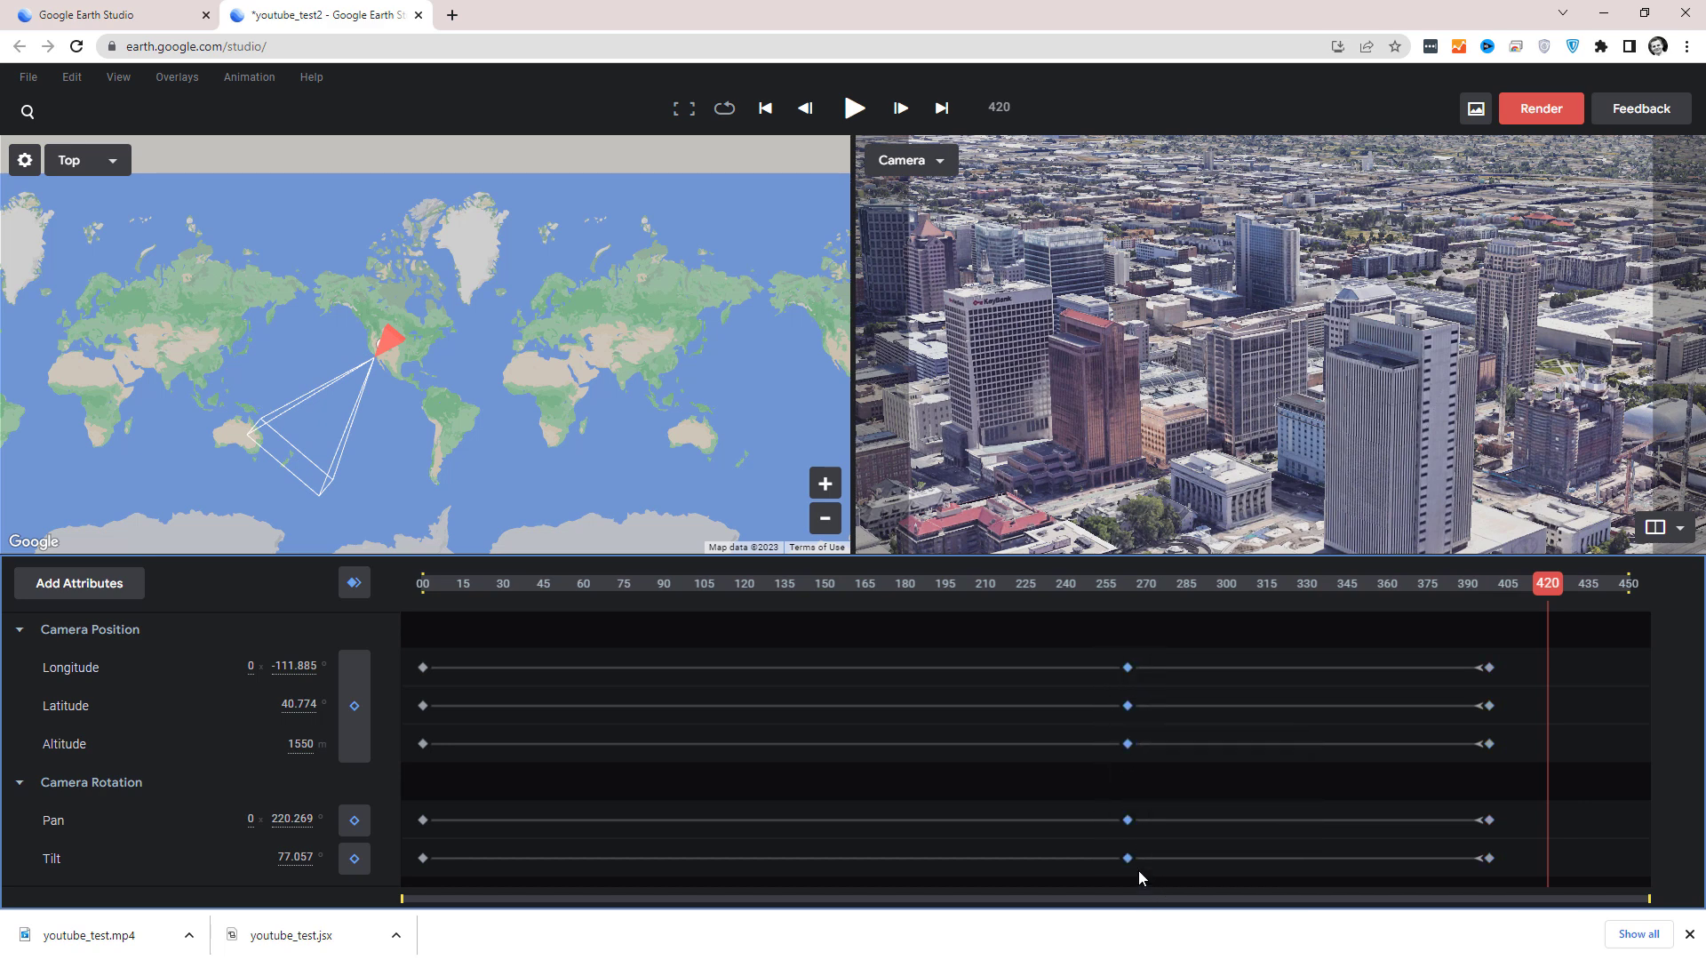
{"action": "right_click", "coordinate": [1126, 867]}
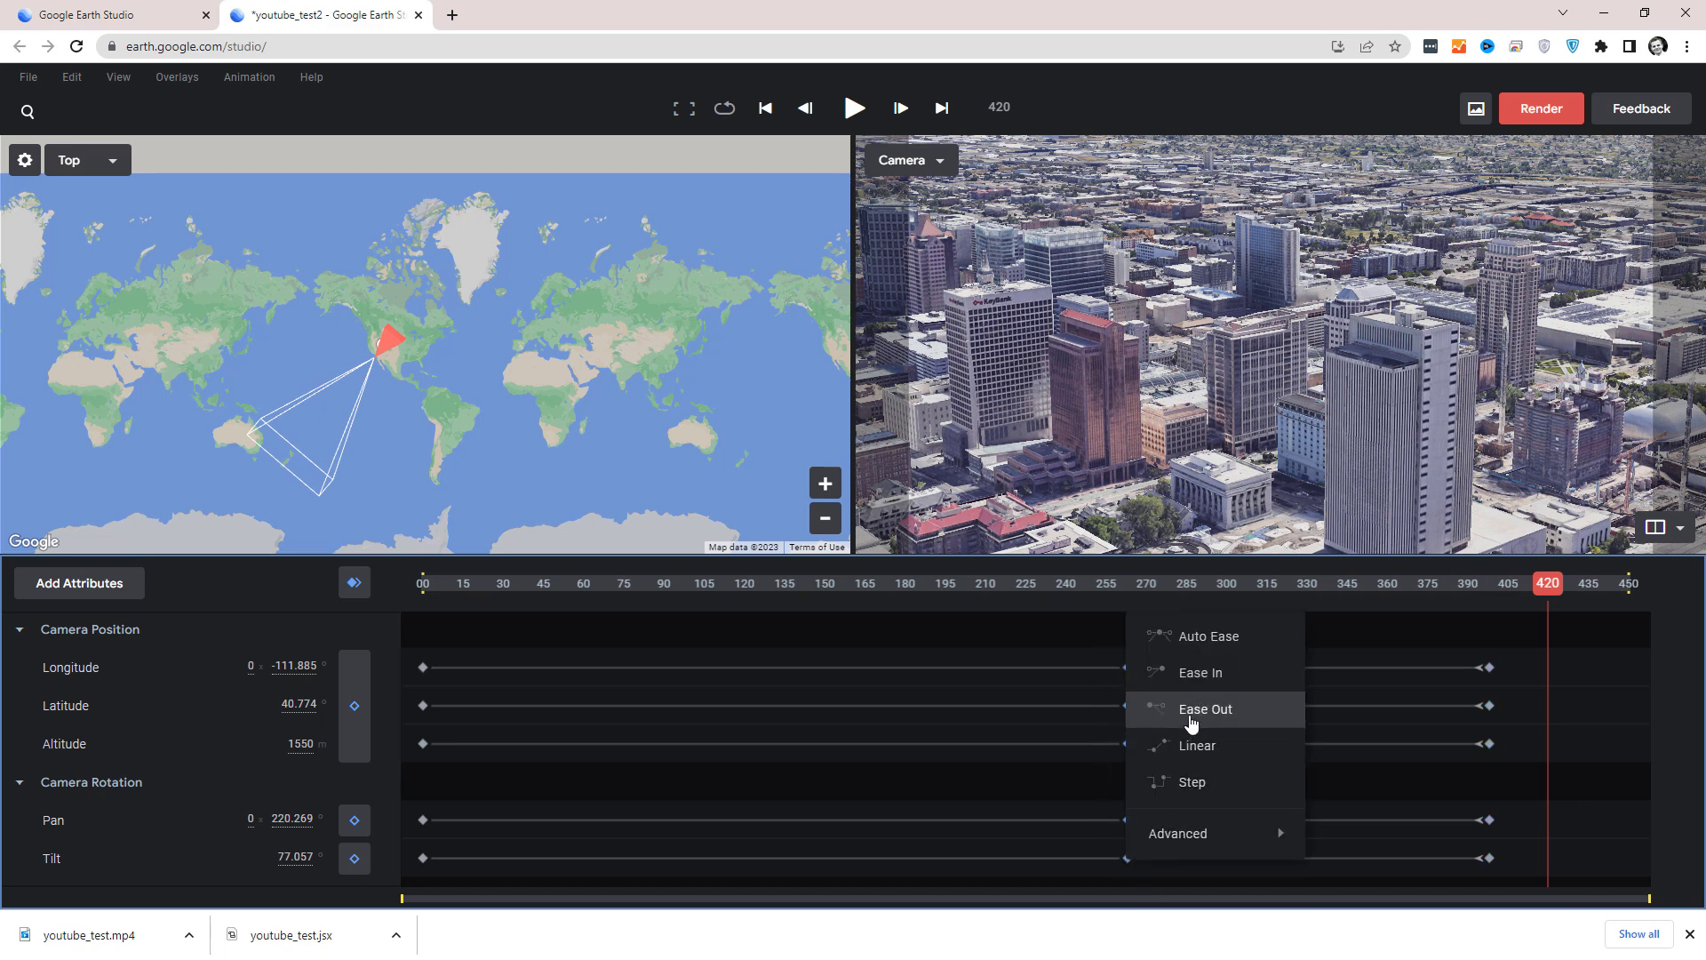
{"action": "left_click", "coordinate": [1237, 638]}
{"action": "left_click_drag", "start_coordinate": [1084, 601], "coordinate": [1037, 599]}
{"action": "key", "text": "space"}
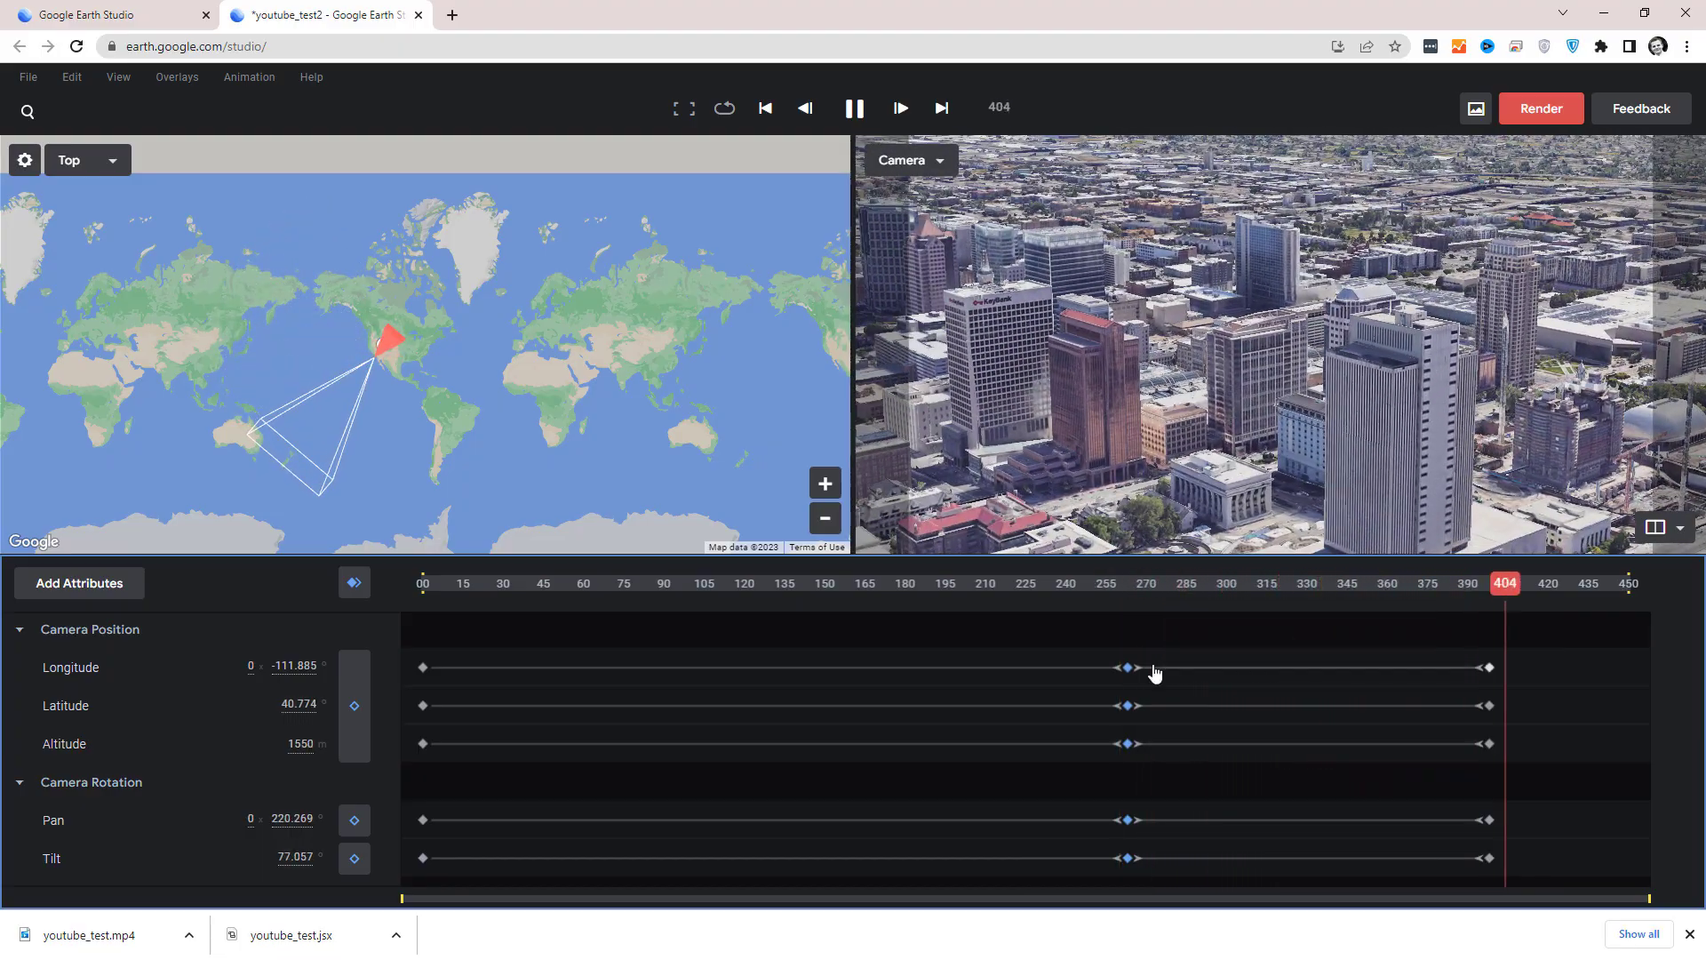
Delete the keyframes of all attributes at frame 398.
{"action": "left_click_drag", "start_coordinate": [1525, 872], "coordinate": [1054, 651]}
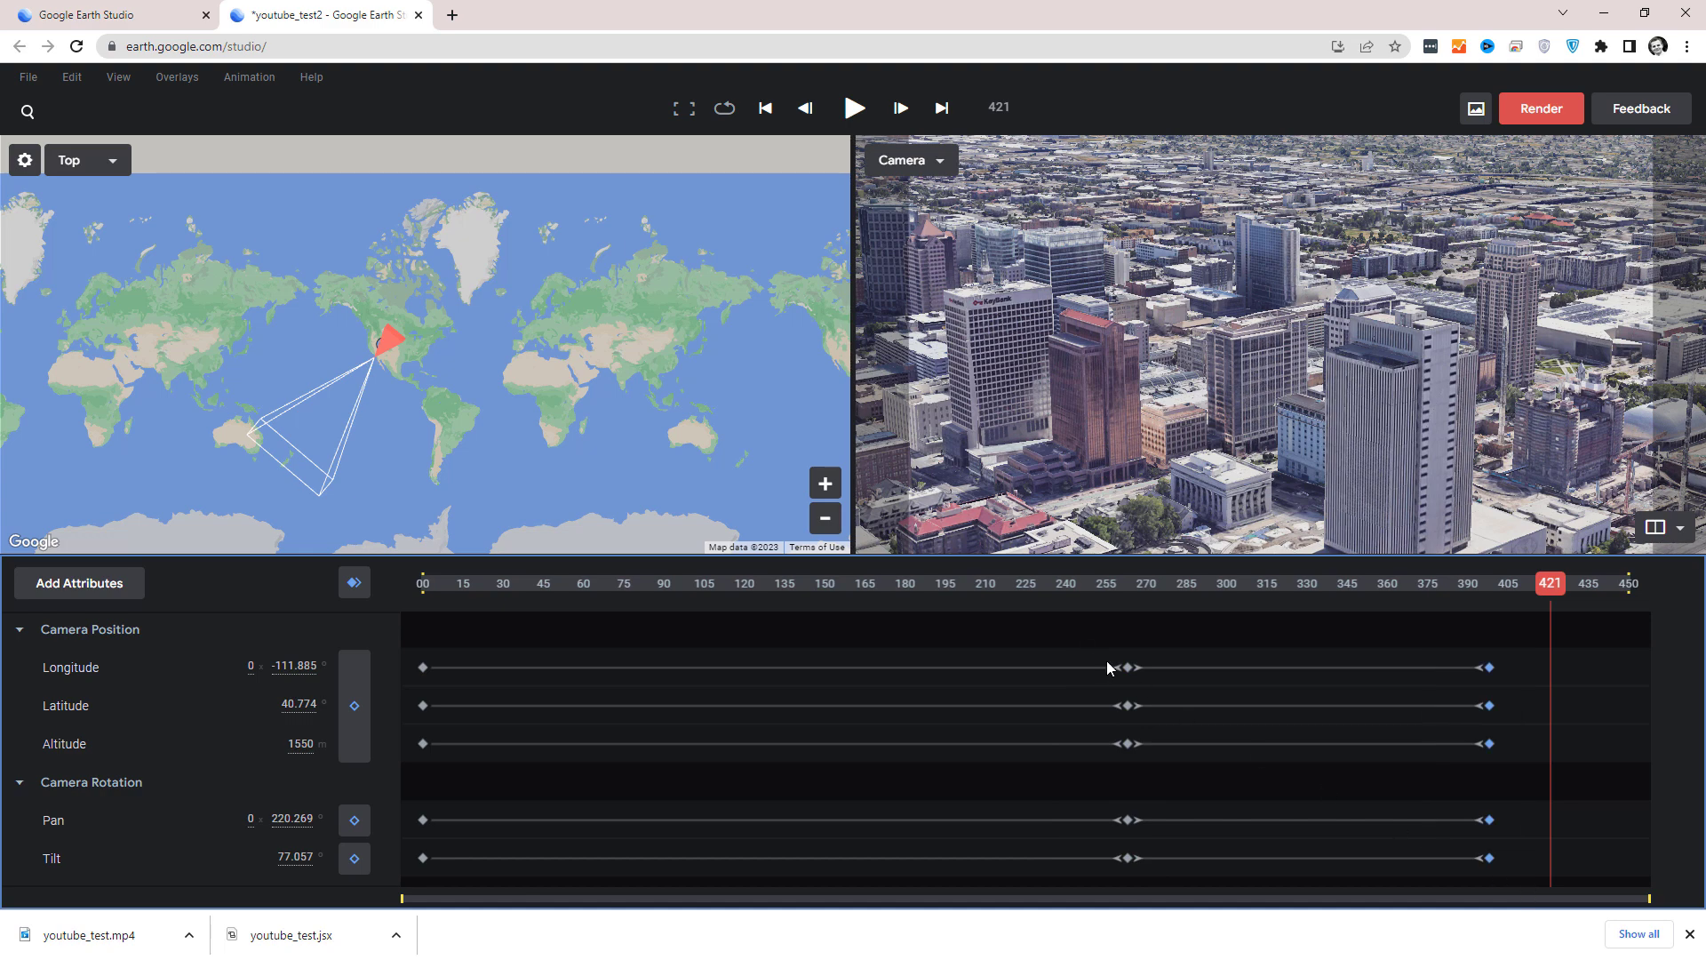
{"action": "key", "text": "Delete"}
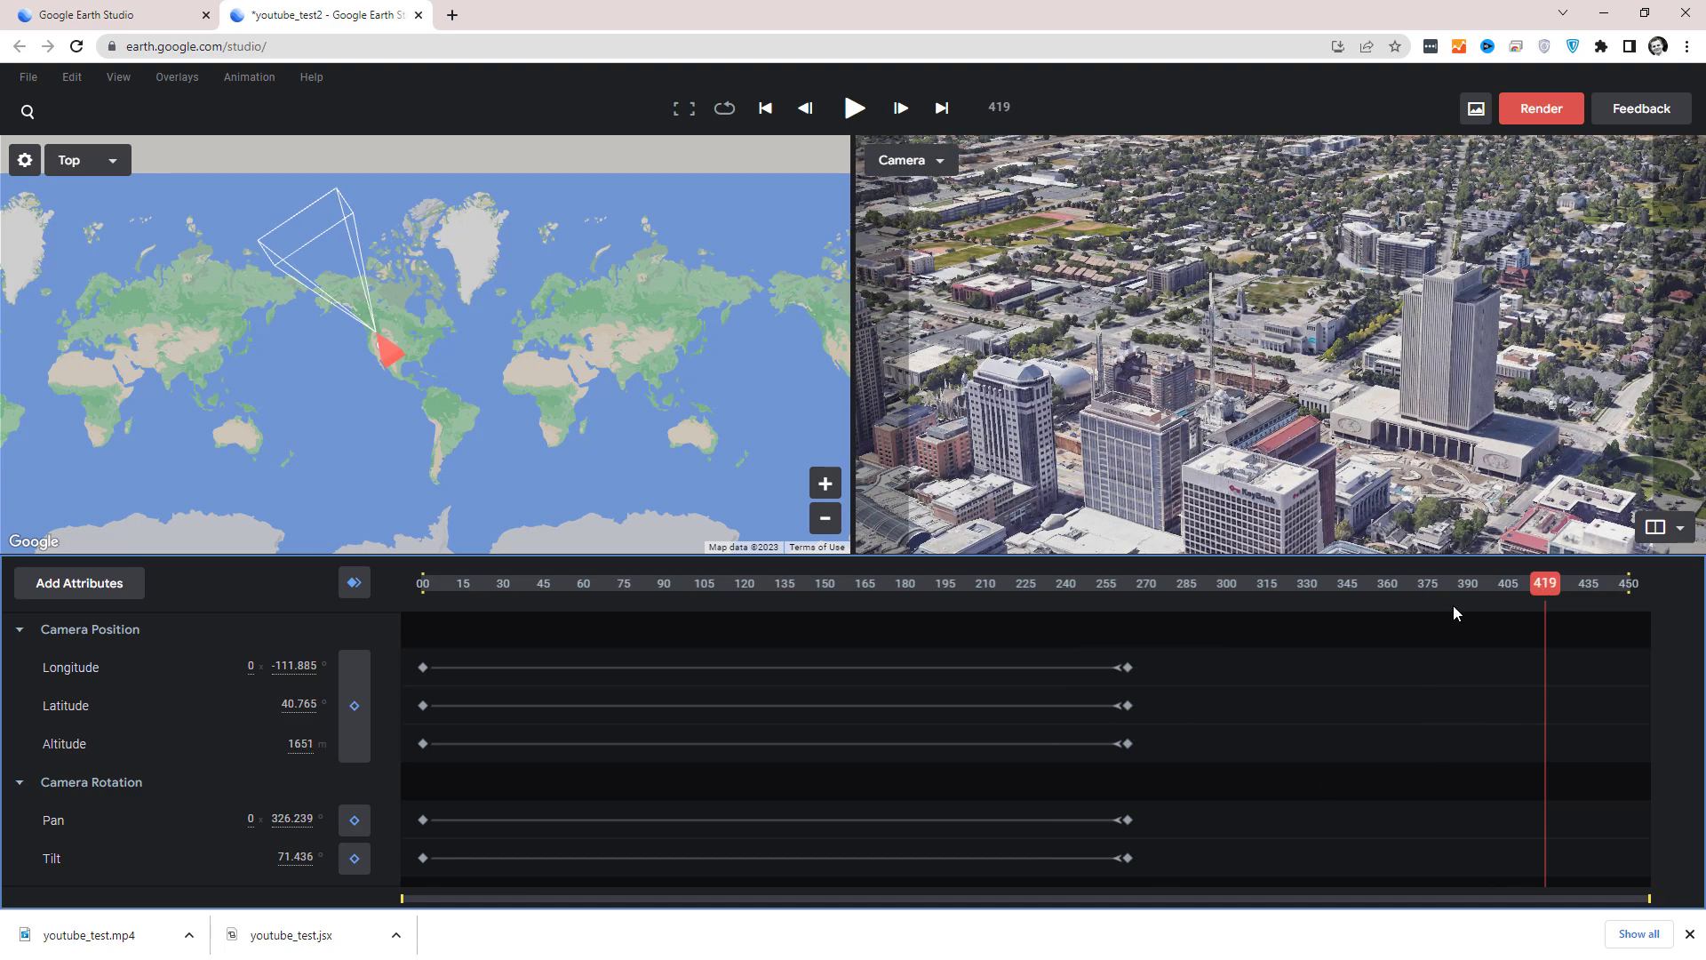
{"action": "left_click_drag", "start_coordinate": [1540, 591], "coordinate": [801, 594]}
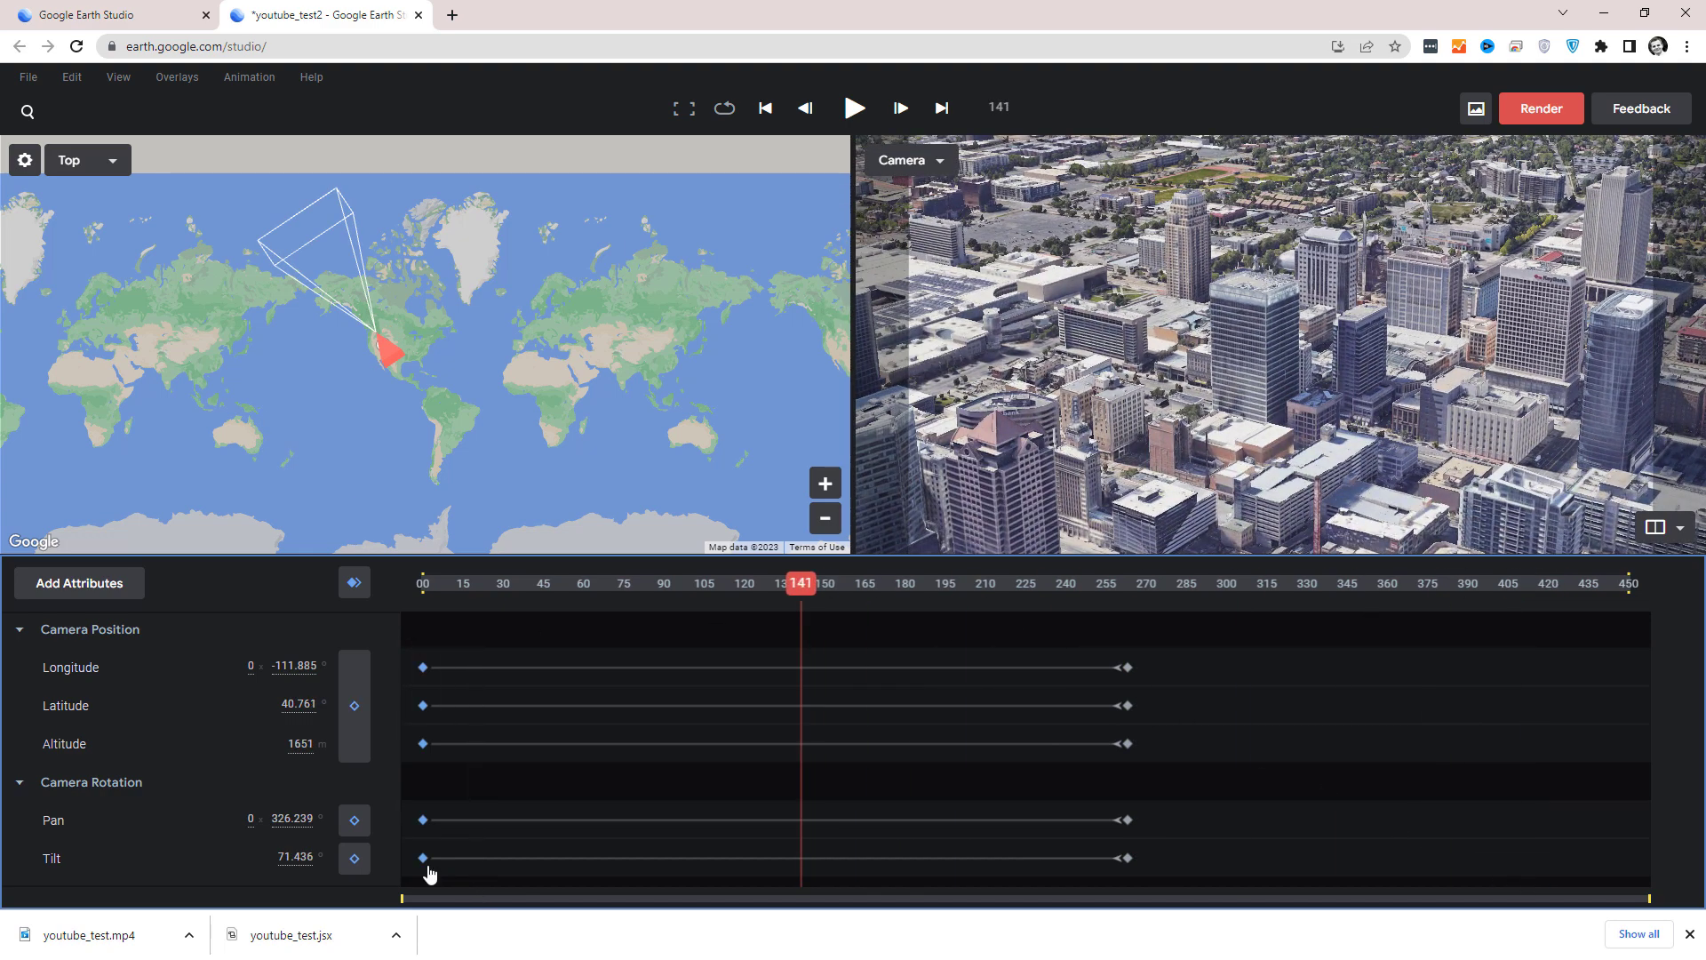
Apply Ease Out to the frame 0 keyframes of all attributes and play the animation from the start.
{"action": "right_click", "coordinate": [429, 865]}
{"action": "left_click", "coordinate": [507, 707]}
{"action": "left_click_drag", "start_coordinate": [796, 584], "coordinate": [379, 625]}
{"action": "key", "text": "space"}
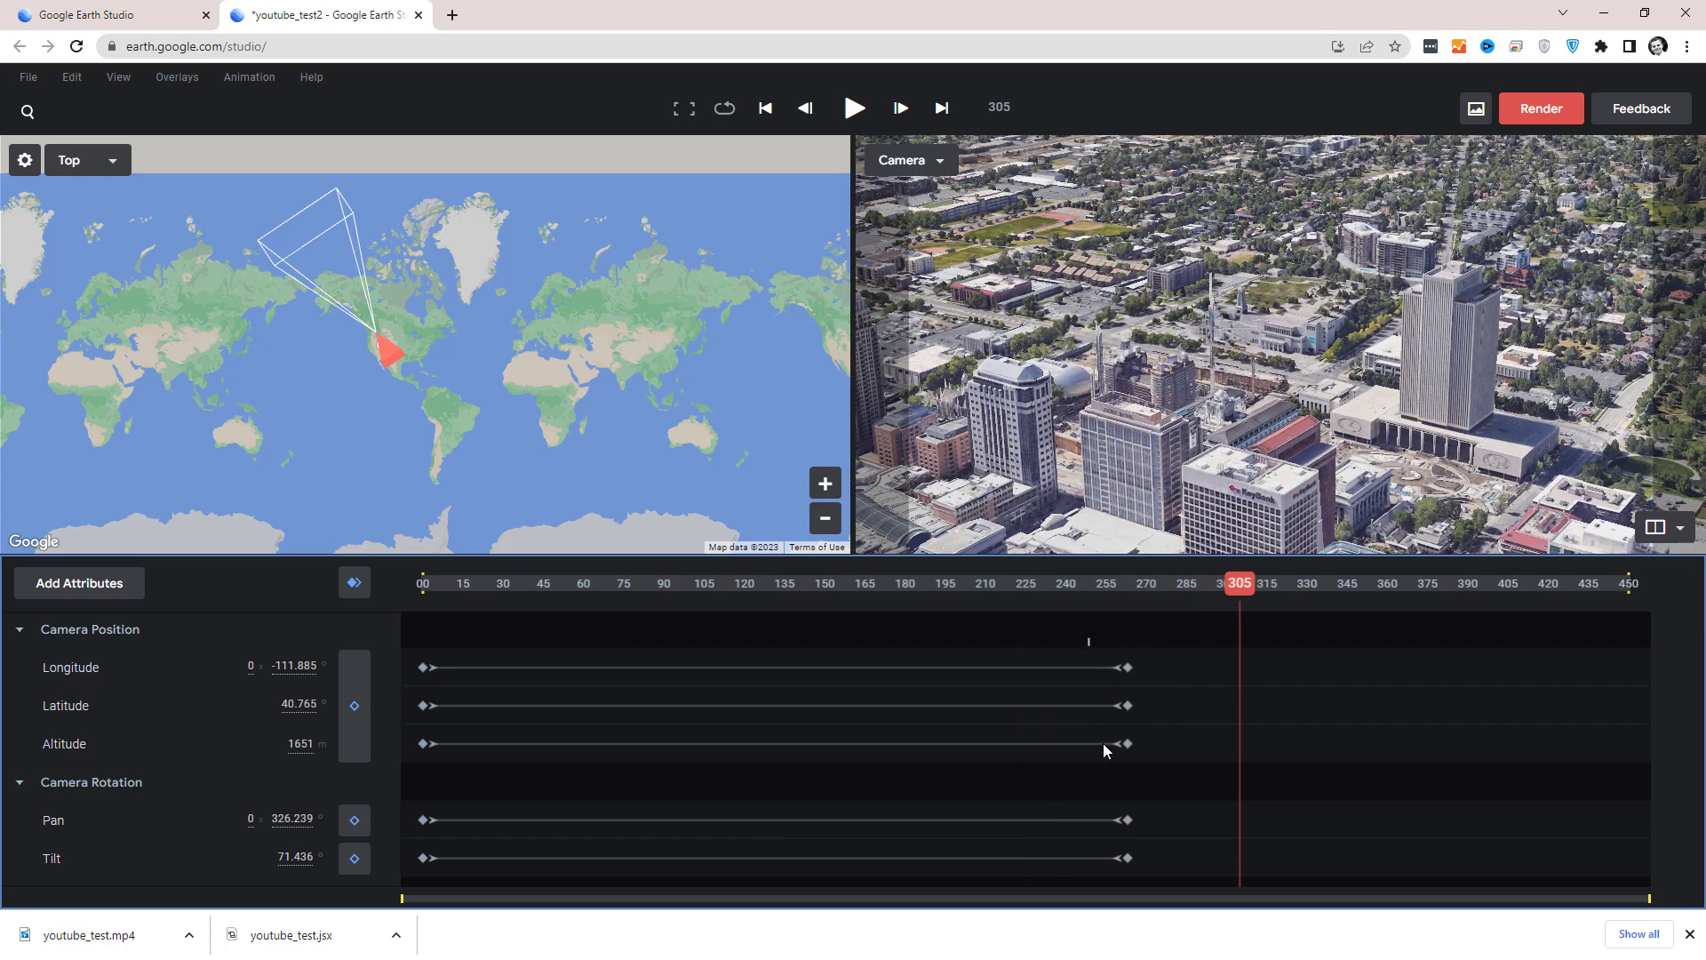
Move the end keyframes of all attributes to frame 450 and play the slower camera move from the start.
{"action": "left_click_drag", "start_coordinate": [1129, 858], "coordinate": [1629, 858]}
{"action": "left_click_drag", "start_coordinate": [1242, 588], "coordinate": [433, 617]}
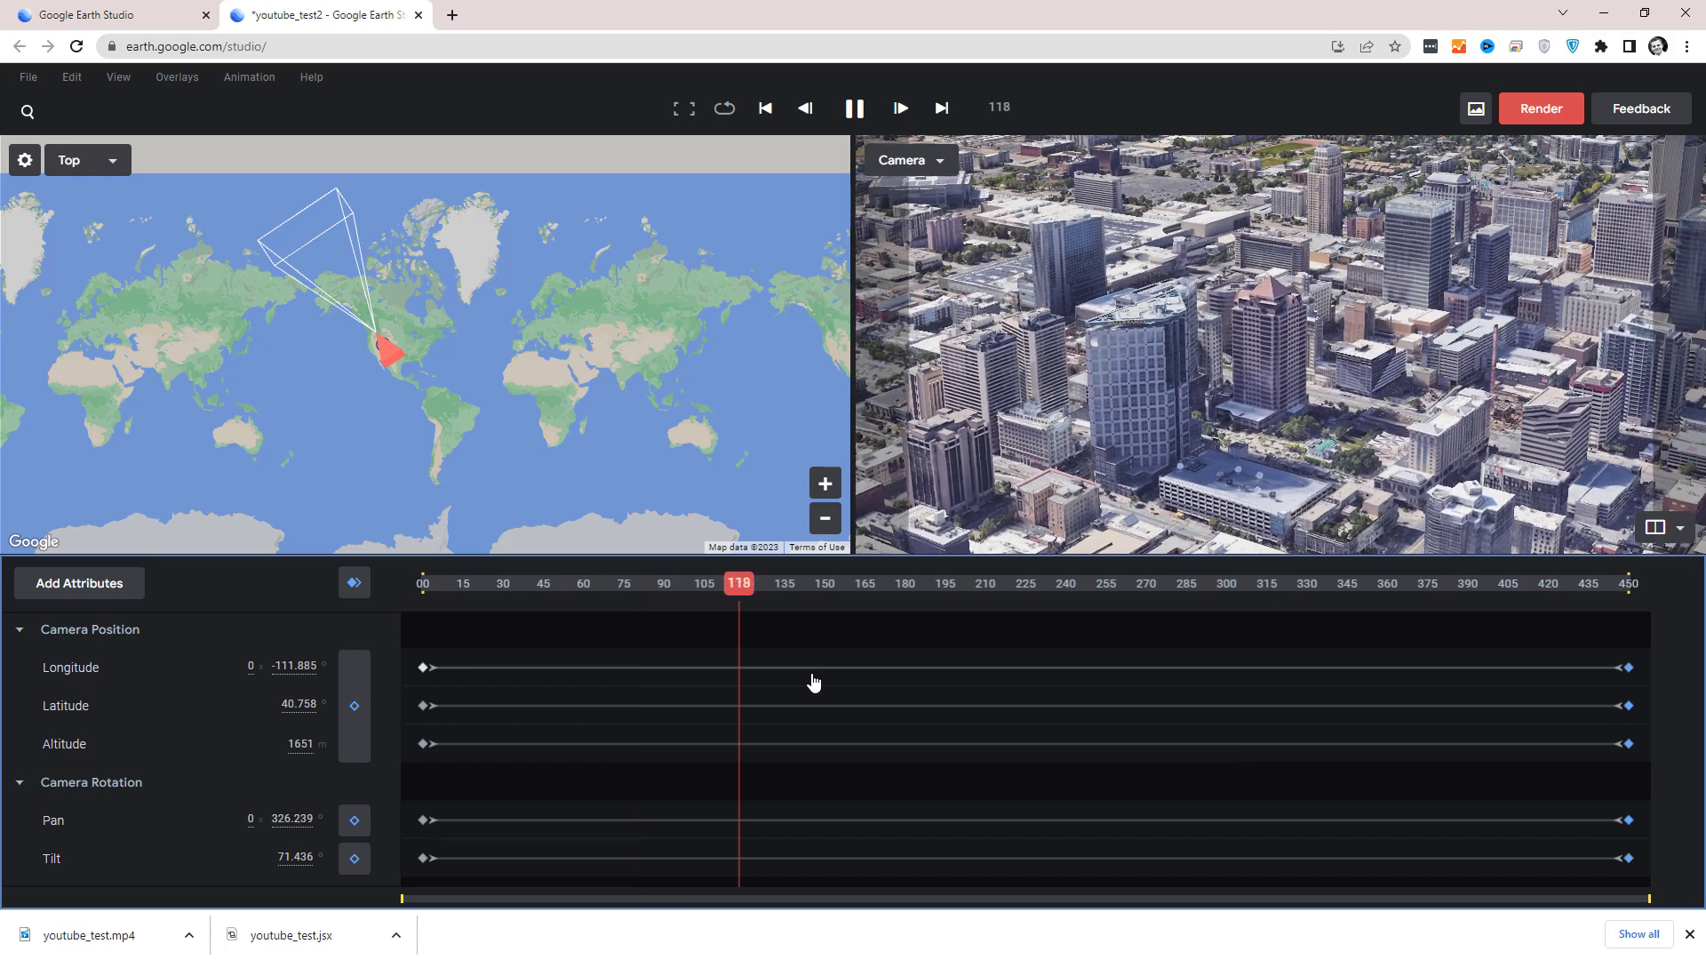
{"action": "key", "text": "space"}
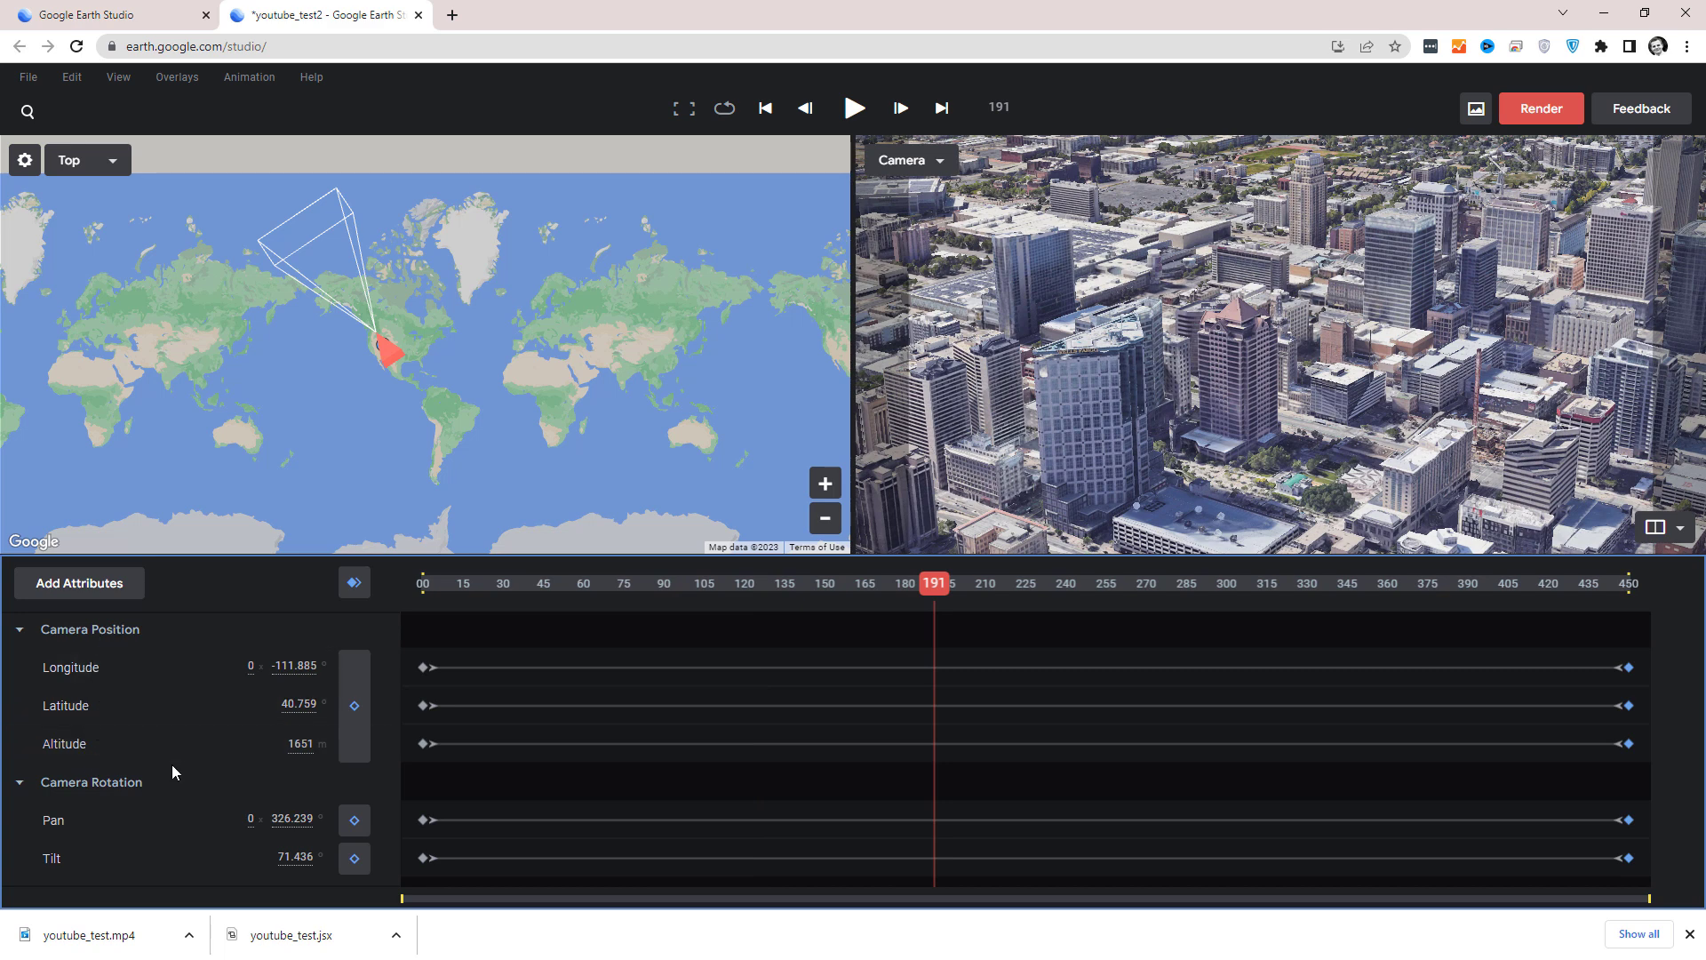
Review the additional attributes that can be added, from Camera Target to Roll, without enabling any.
{"action": "left_click", "coordinate": [116, 593]}
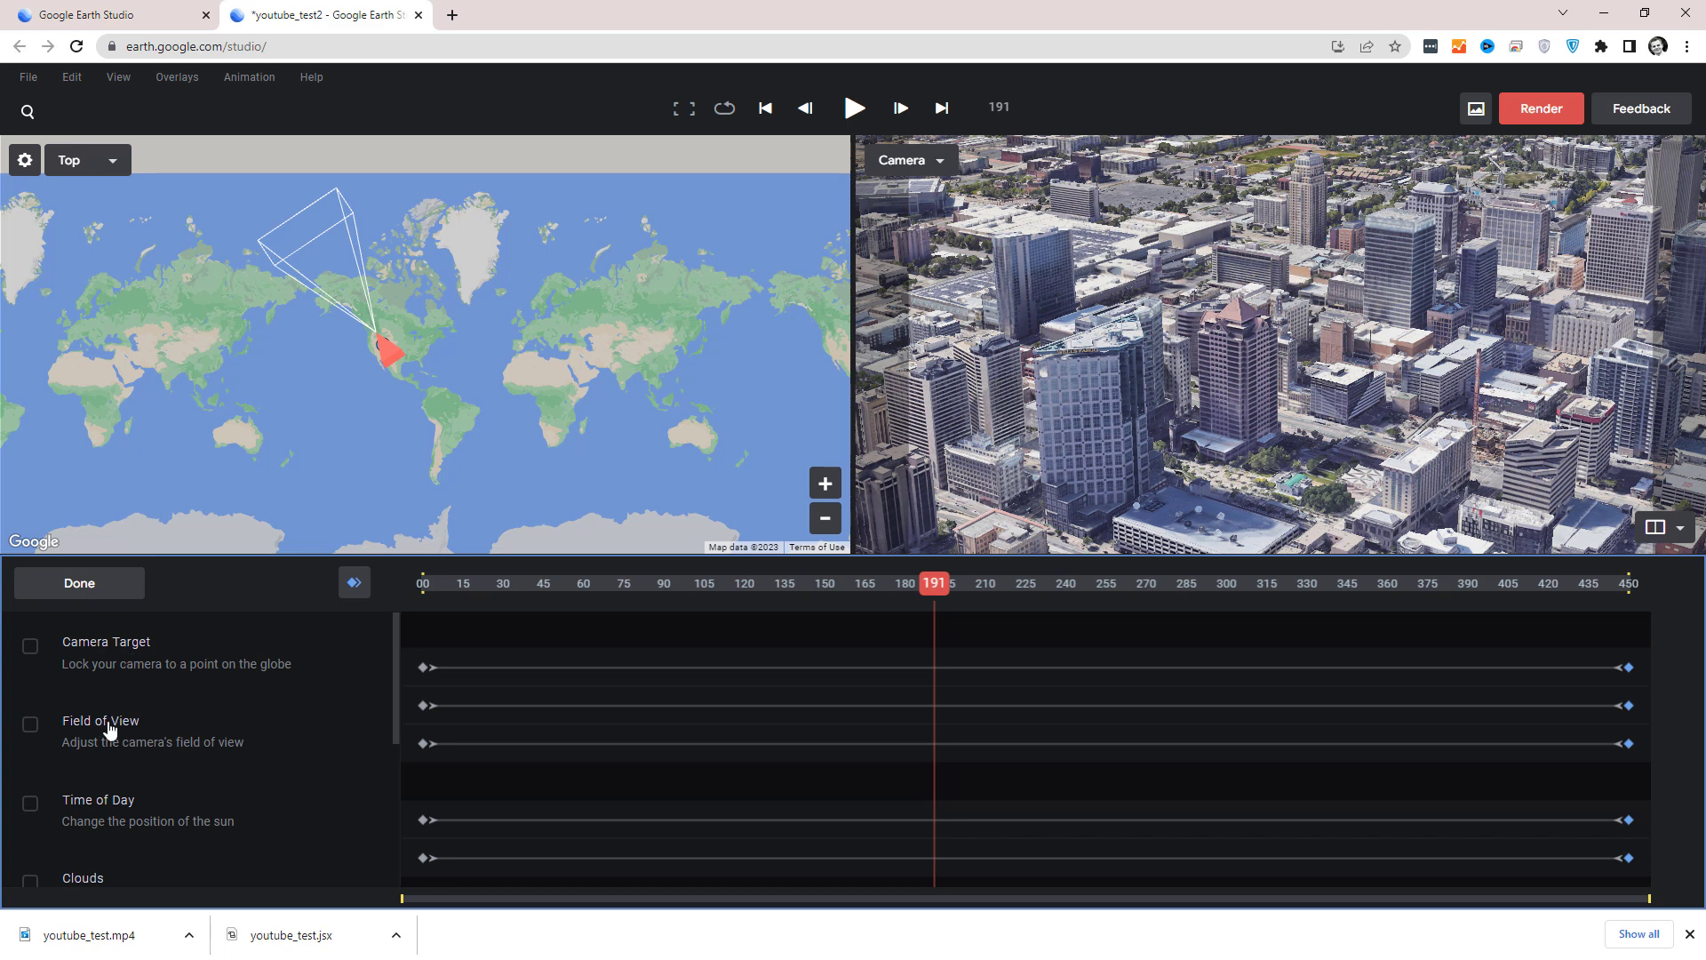
{"action": "scroll", "coordinate": [111, 747], "scroll_direction": "down", "scroll_amount": 1}
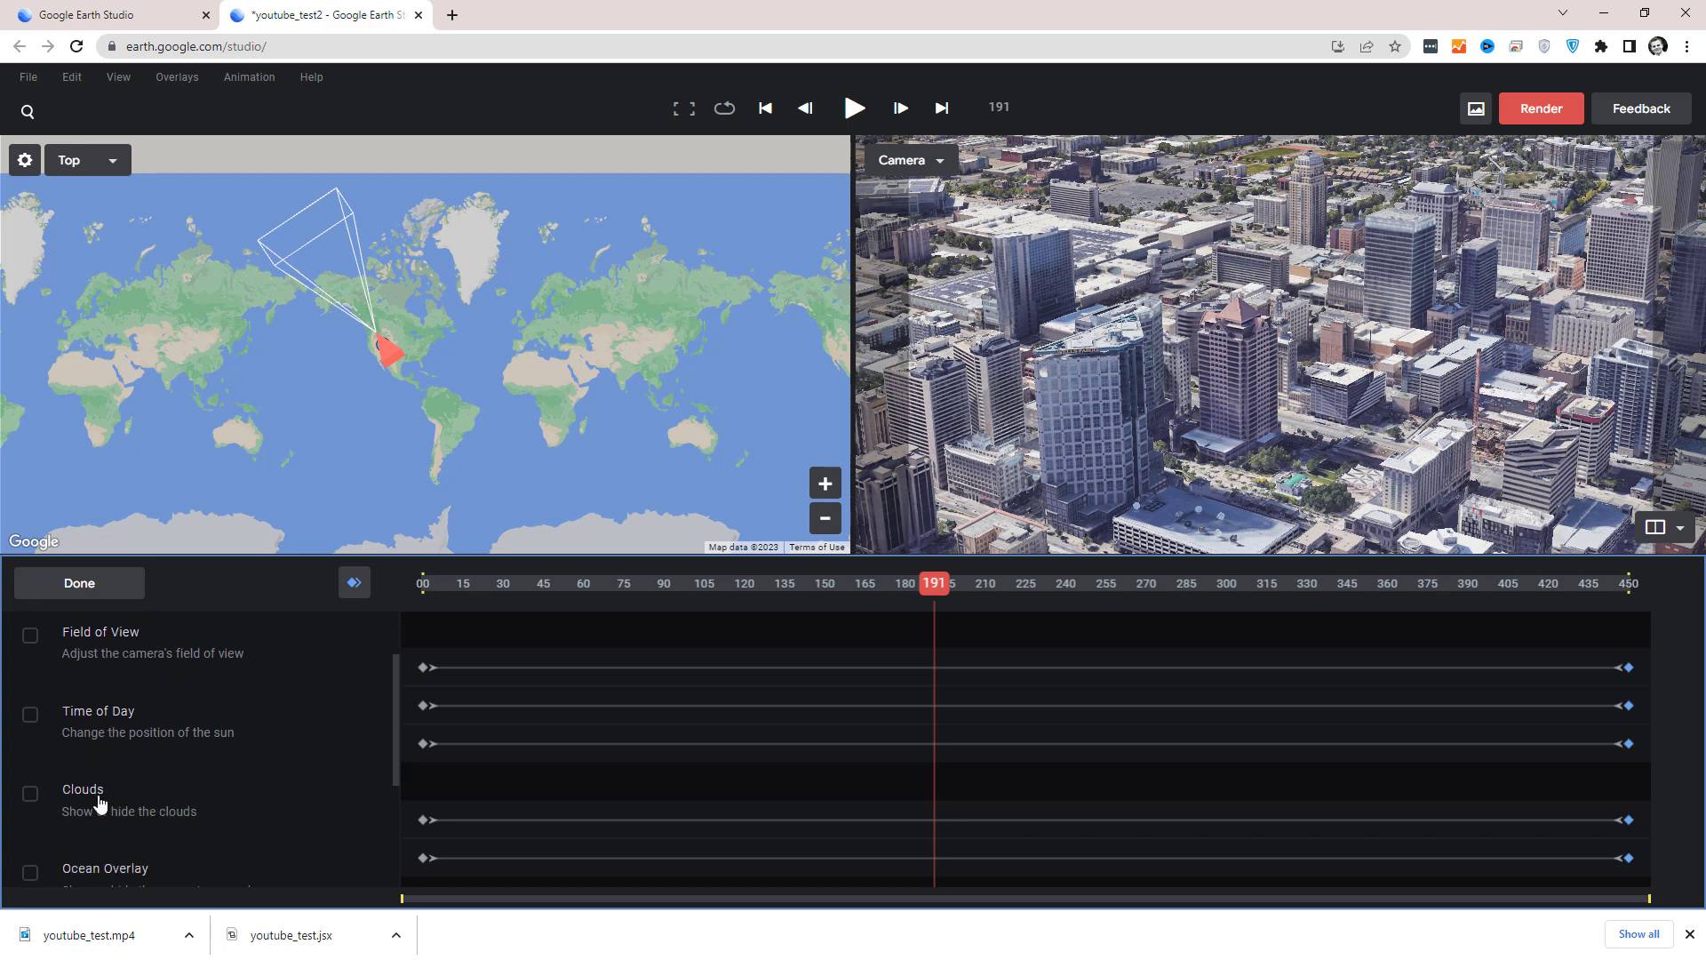
{"action": "scroll", "coordinate": [101, 802], "scroll_direction": "down", "scroll_amount": 1}
{"action": "scroll", "coordinate": [144, 814], "scroll_direction": "down", "scroll_amount": 2}
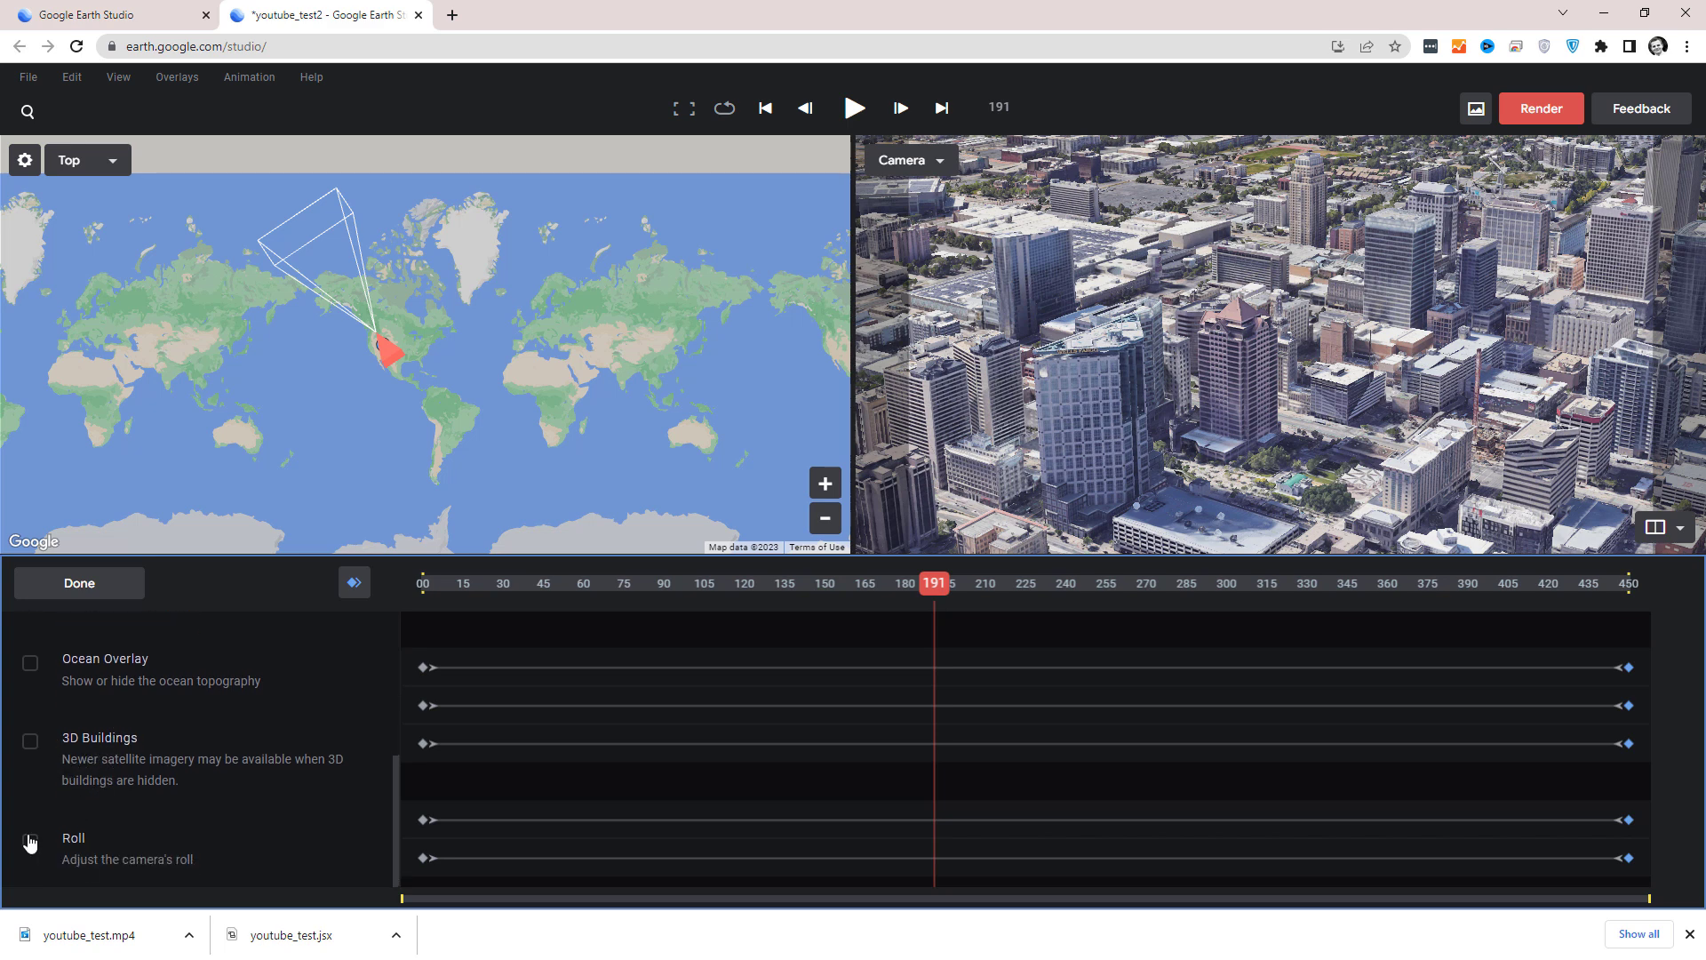
{"action": "scroll", "coordinate": [143, 618], "scroll_direction": "up", "scroll_amount": 3}
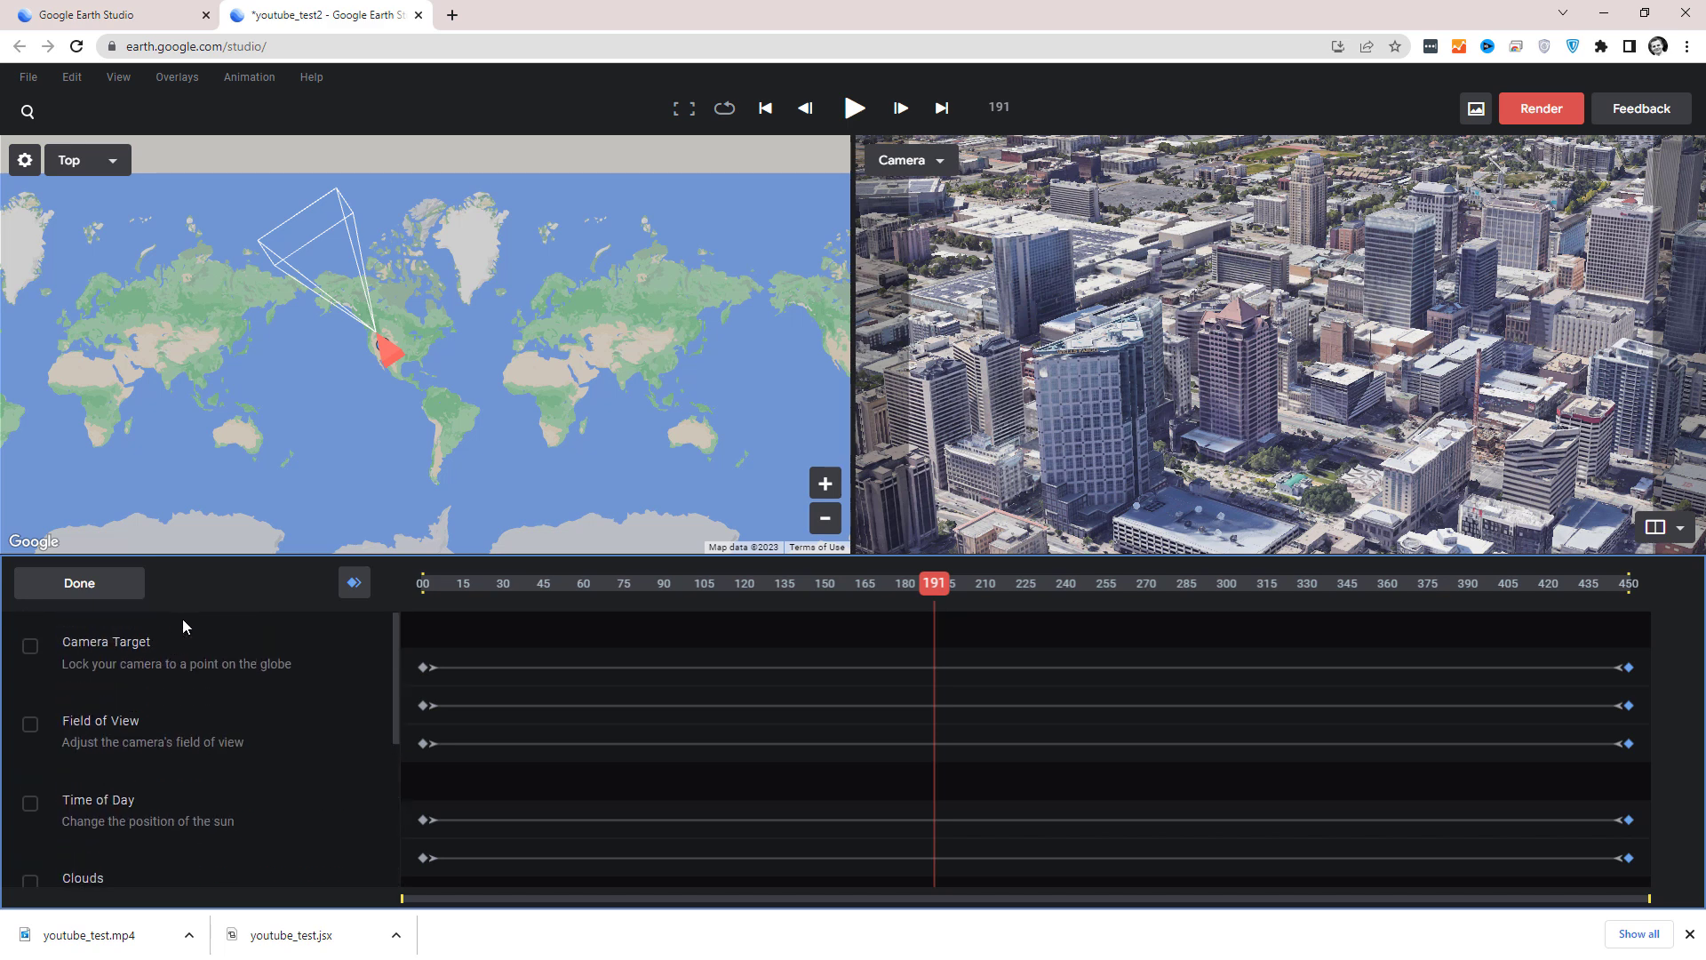
{"action": "left_click", "coordinate": [122, 584]}
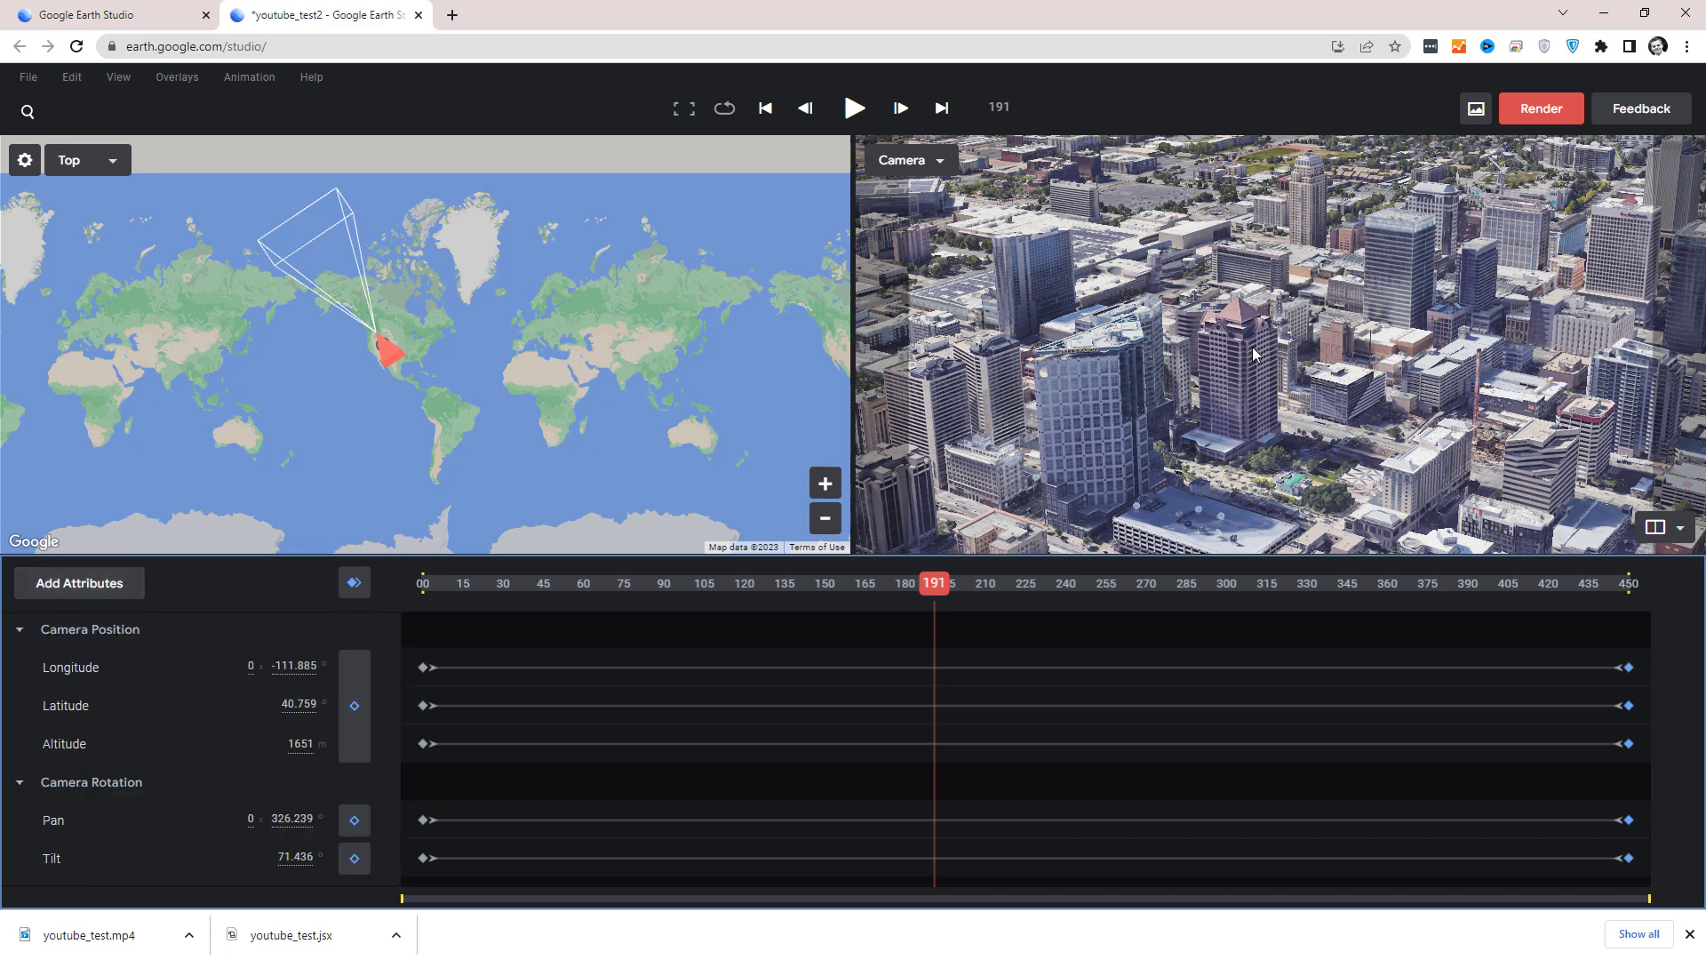
At frame 0, set a camera target on the tall tower in the middle of downtown, and check its attributes on the timeline.
{"action": "left_click_drag", "start_coordinate": [912, 582], "coordinate": [413, 593]}
{"action": "right_click", "coordinate": [1280, 322]}
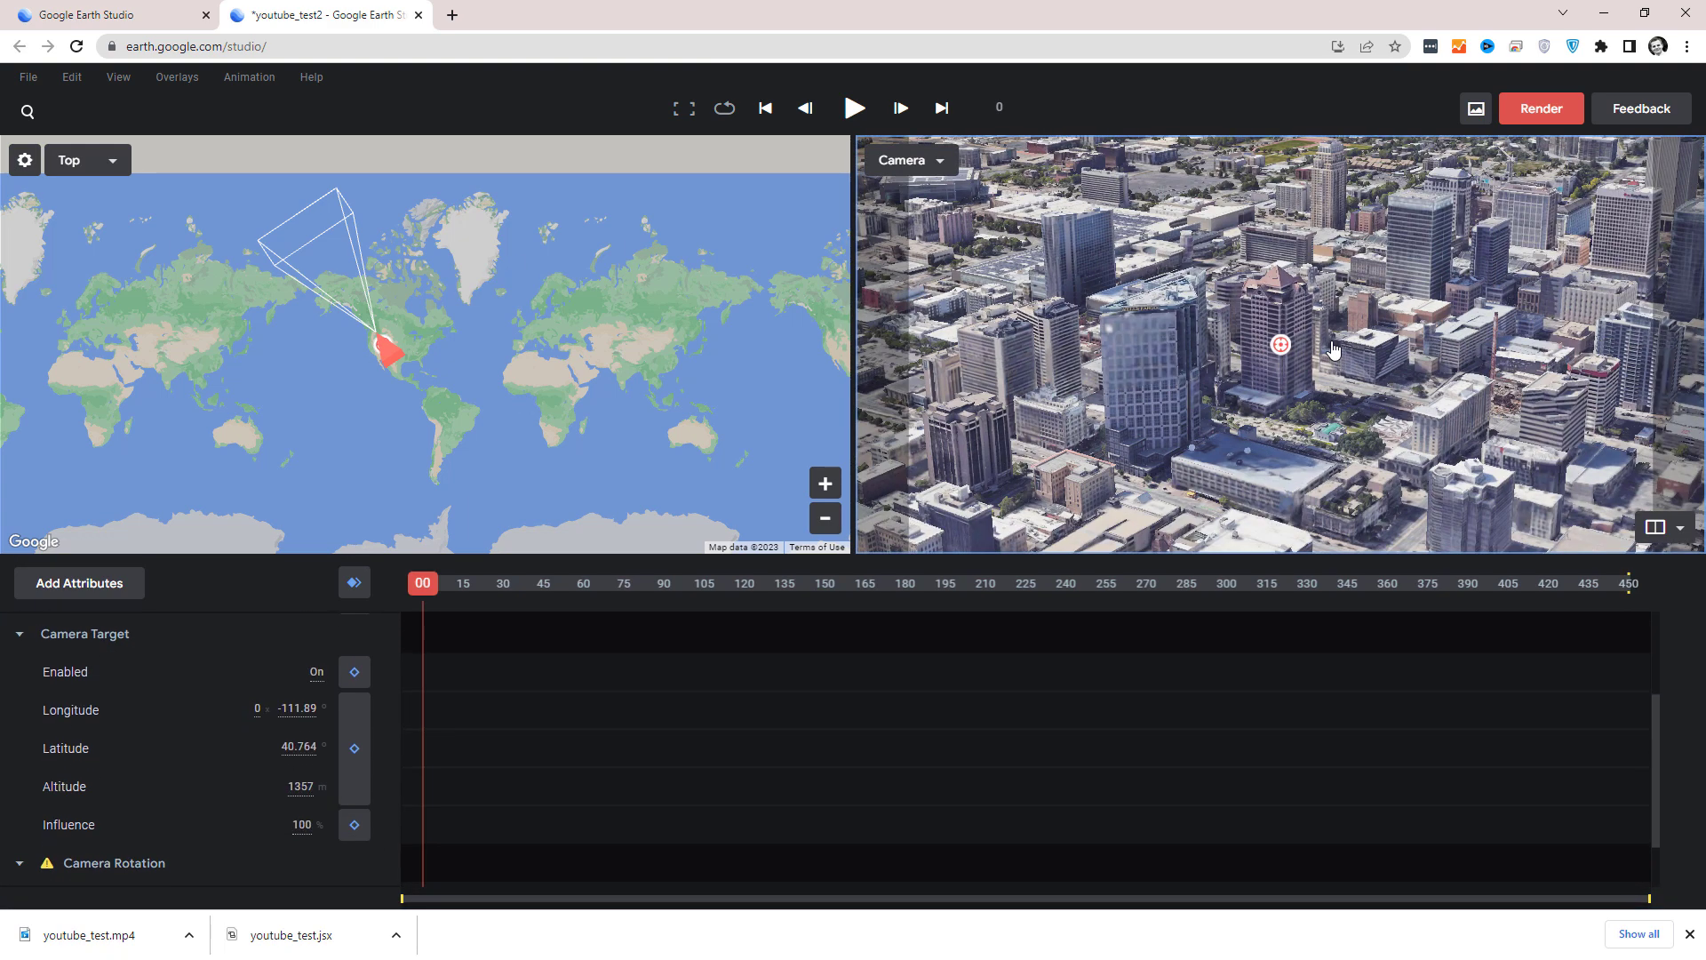
{"action": "left_click_drag", "start_coordinate": [428, 591], "coordinate": [445, 651]}
{"action": "scroll", "coordinate": [681, 741], "scroll_direction": "up", "scroll_amount": 1}
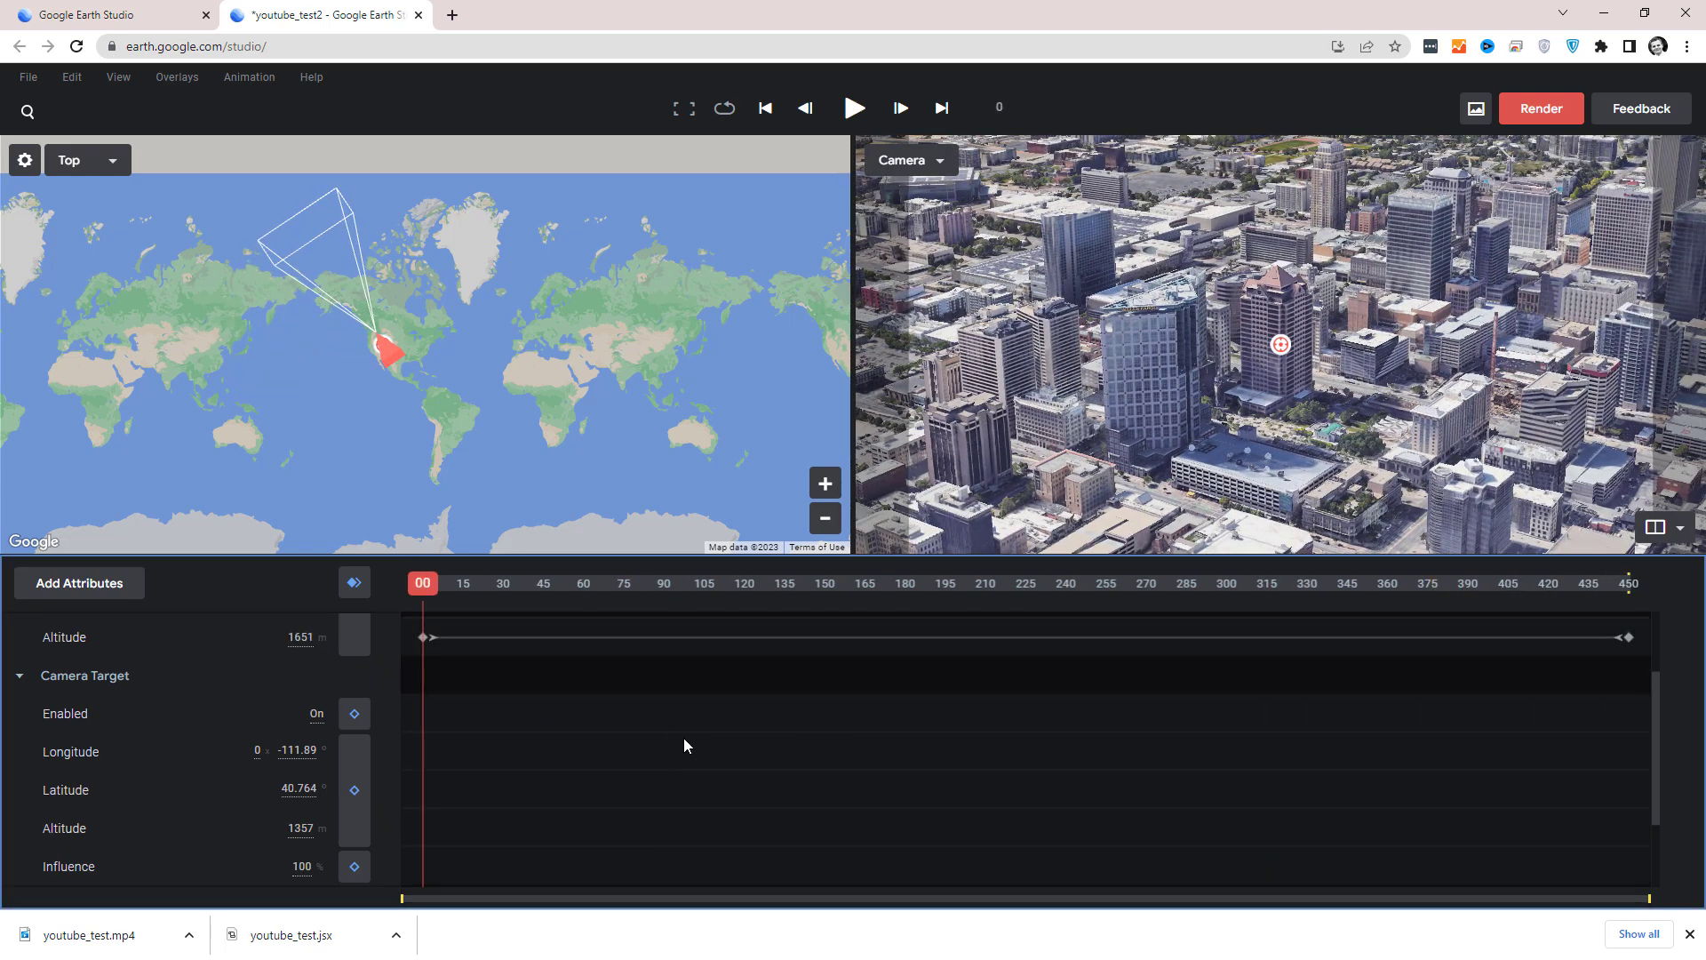
{"action": "scroll", "coordinate": [684, 742], "scroll_direction": "up", "scroll_amount": 2}
{"action": "left_click_drag", "start_coordinate": [427, 592], "coordinate": [409, 737]}
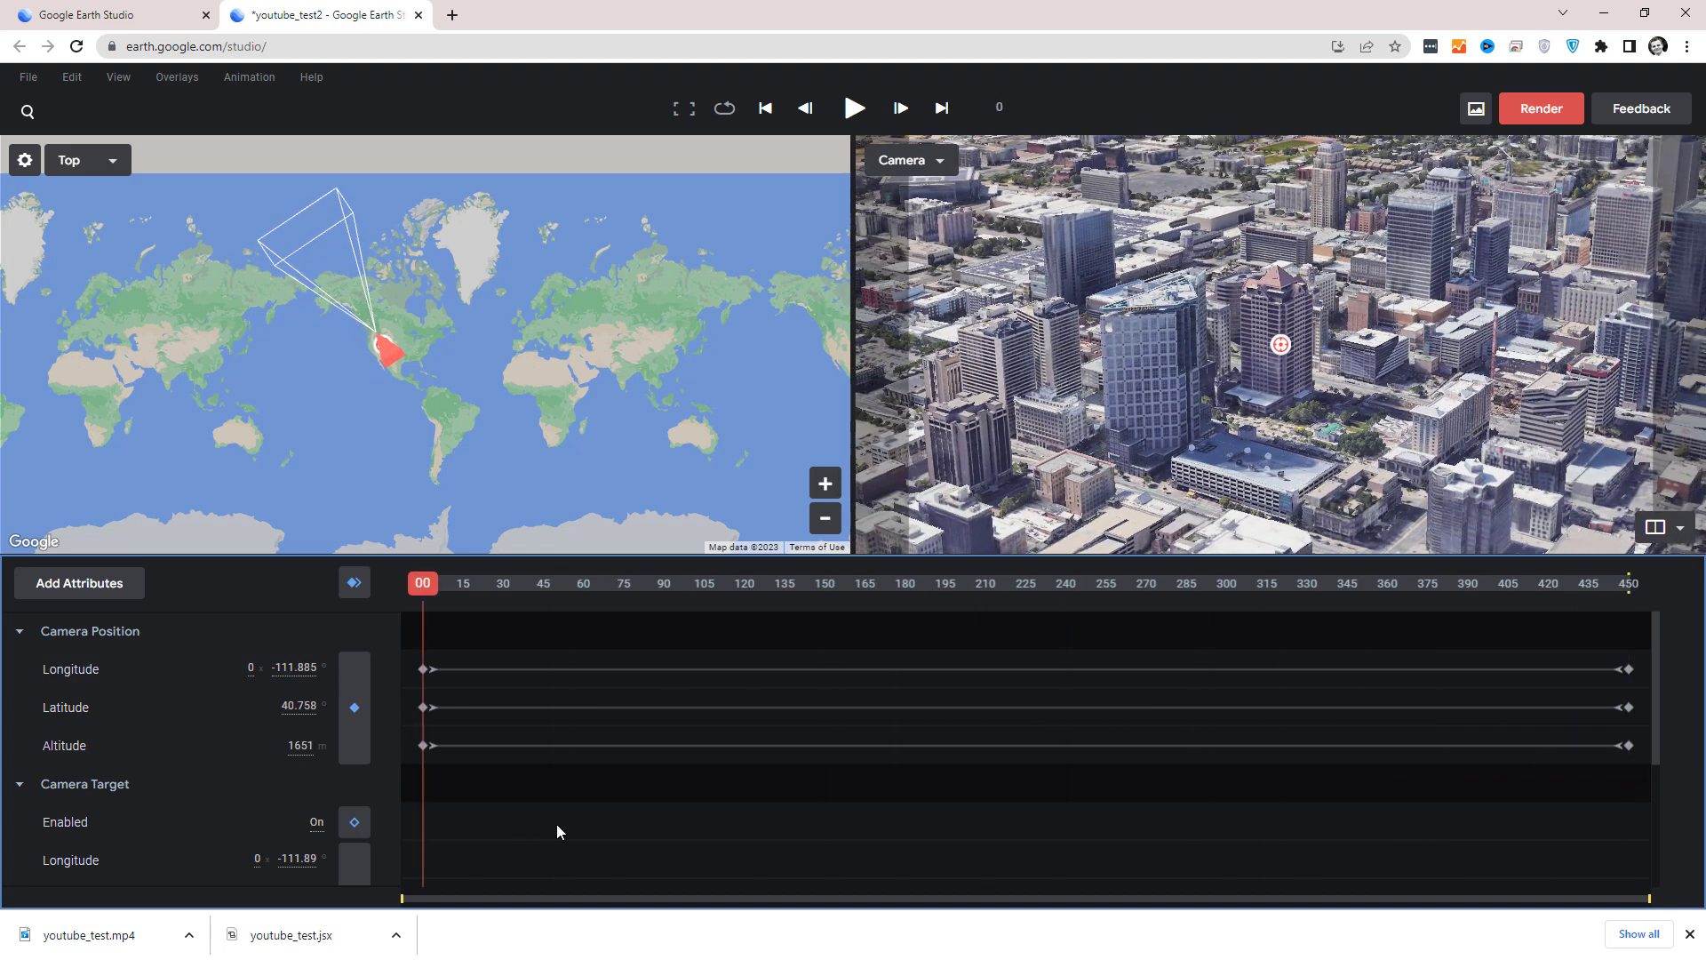
Play the animation from frame 0 to near its end to check the camera target lock on the tower.
{"action": "scroll", "coordinate": [556, 824], "scroll_direction": "down", "scroll_amount": 6}
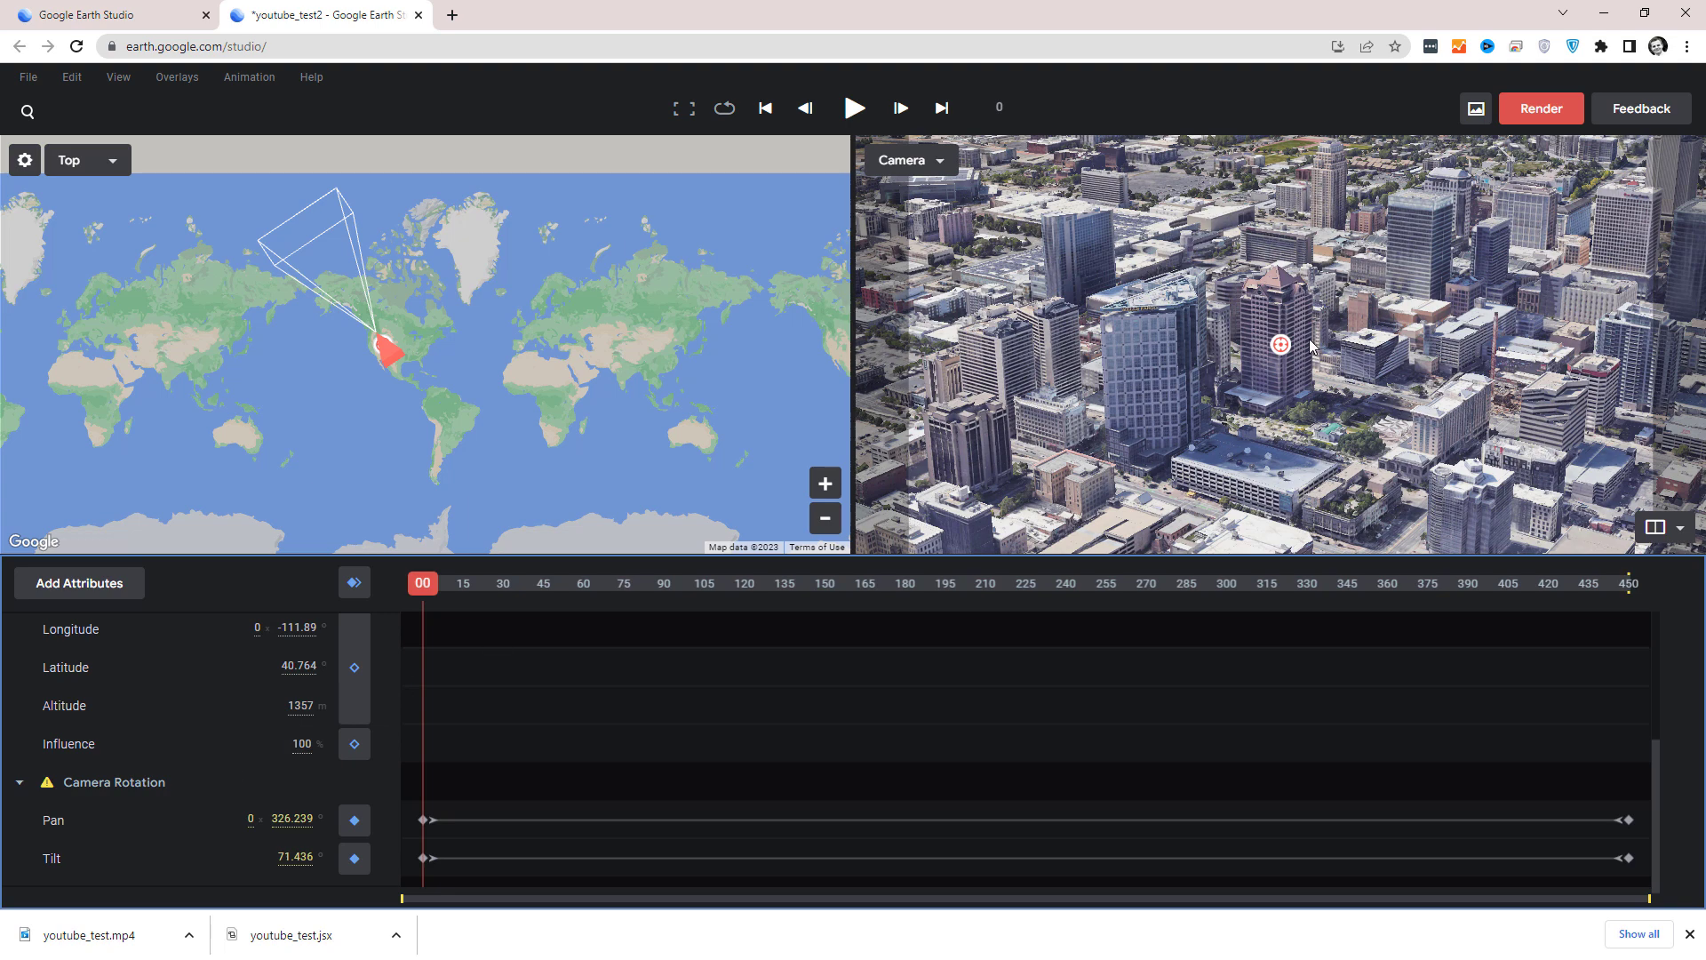
{"action": "key", "text": "space"}
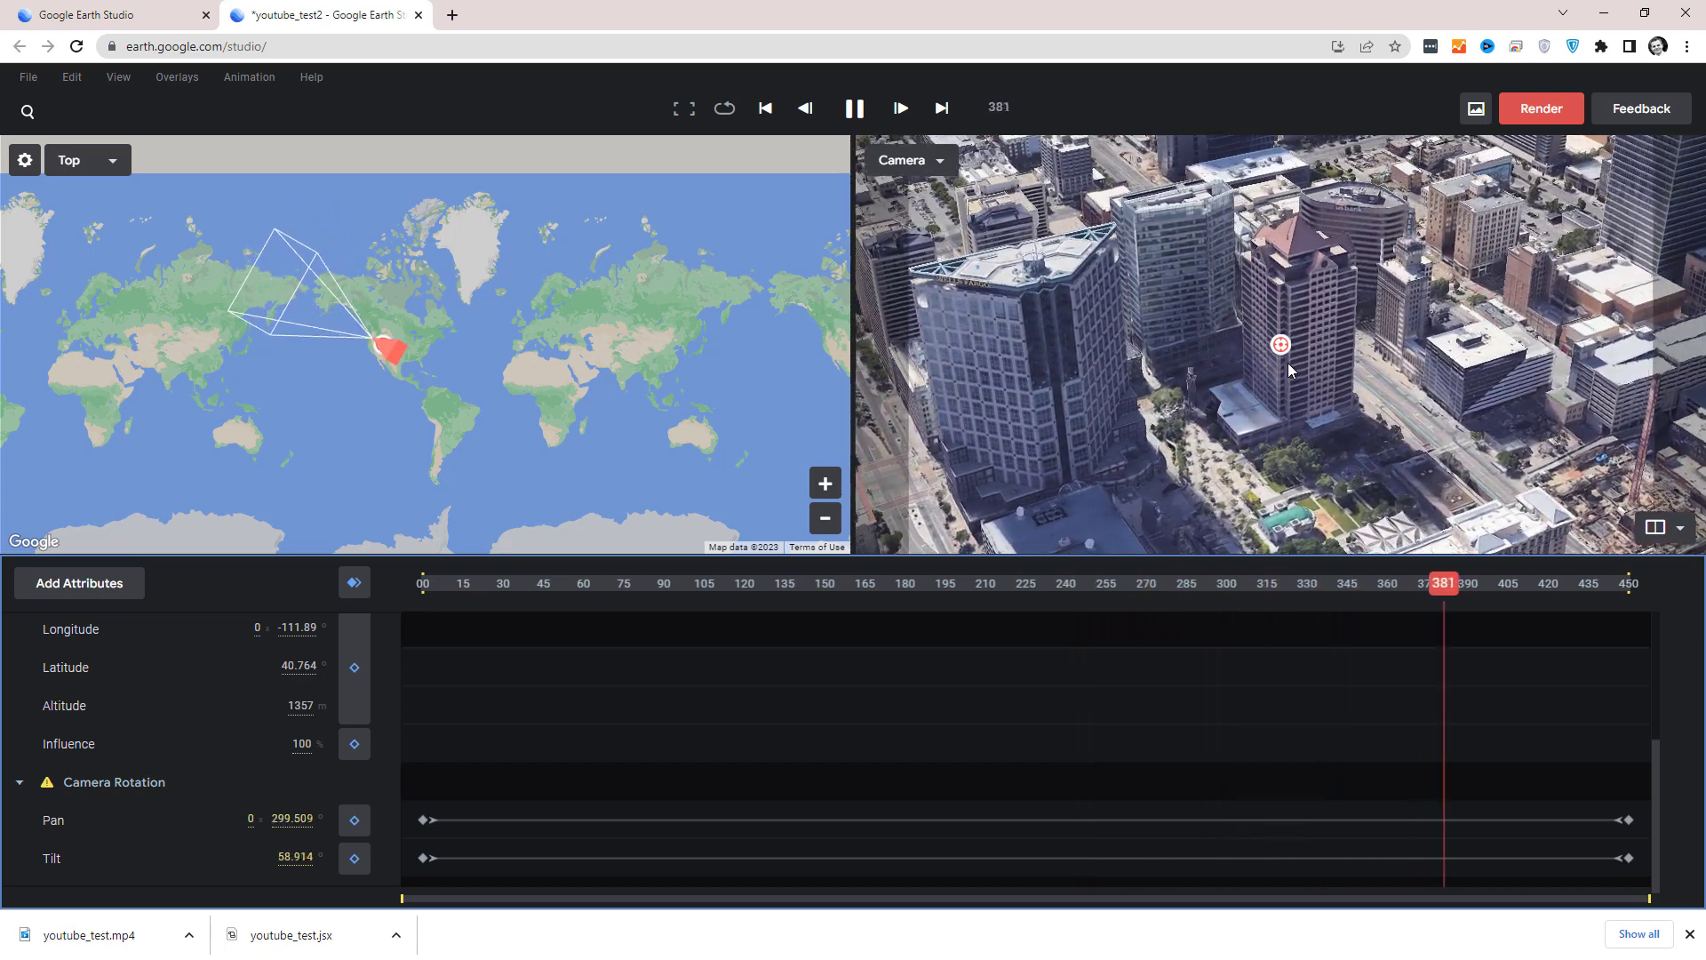
{"action": "key", "text": "space"}
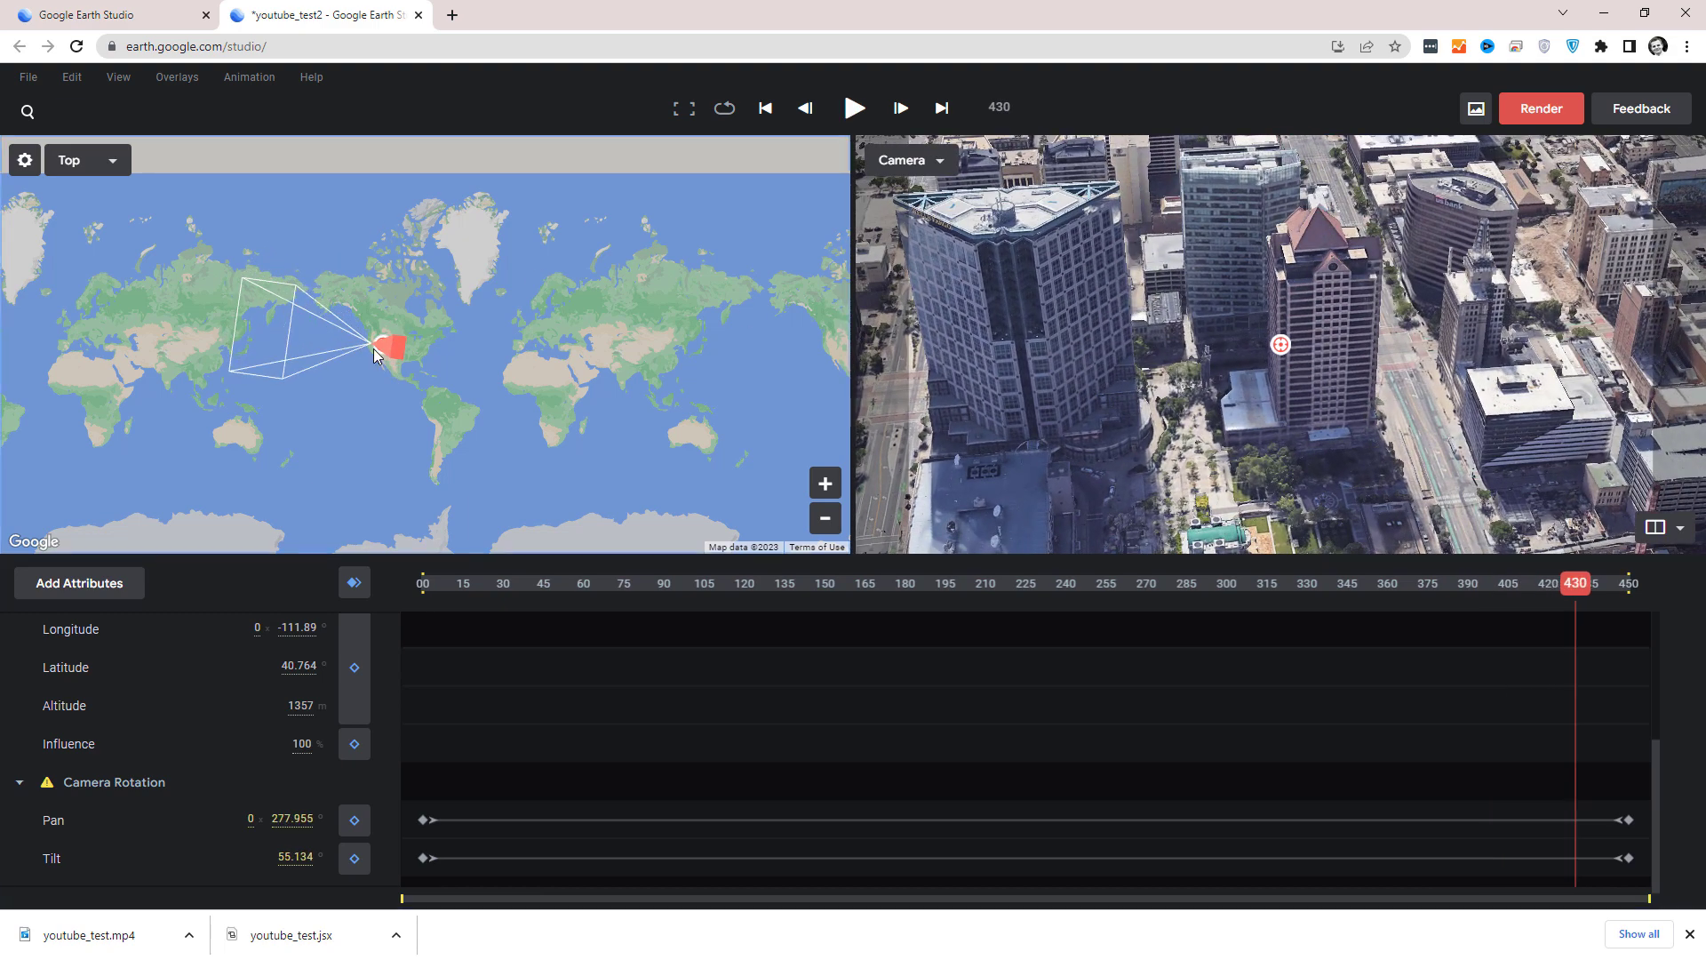
Bend the camera path between its start and end points into a curve on the top map view, and scrub to frame 450.
{"action": "scroll", "coordinate": [404, 366], "scroll_direction": "up", "scroll_amount": 2}
{"action": "scroll", "coordinate": [407, 365], "scroll_direction": "up", "scroll_amount": 10}
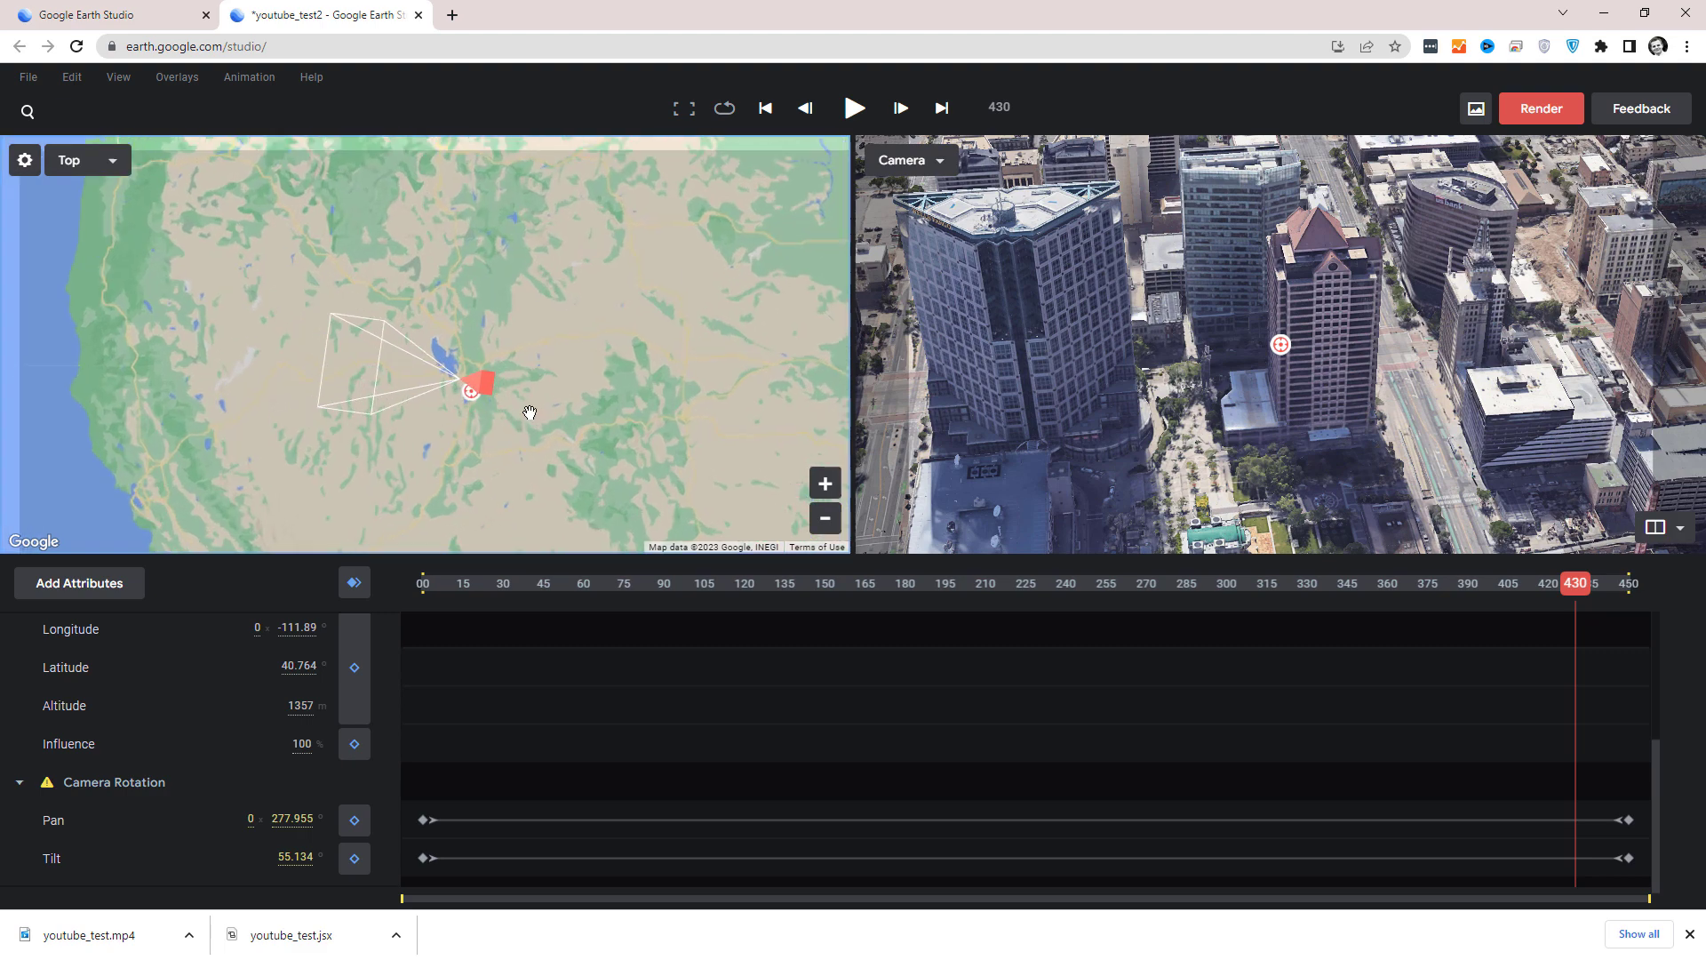
{"action": "scroll", "coordinate": [529, 417], "scroll_direction": "up", "scroll_amount": 3}
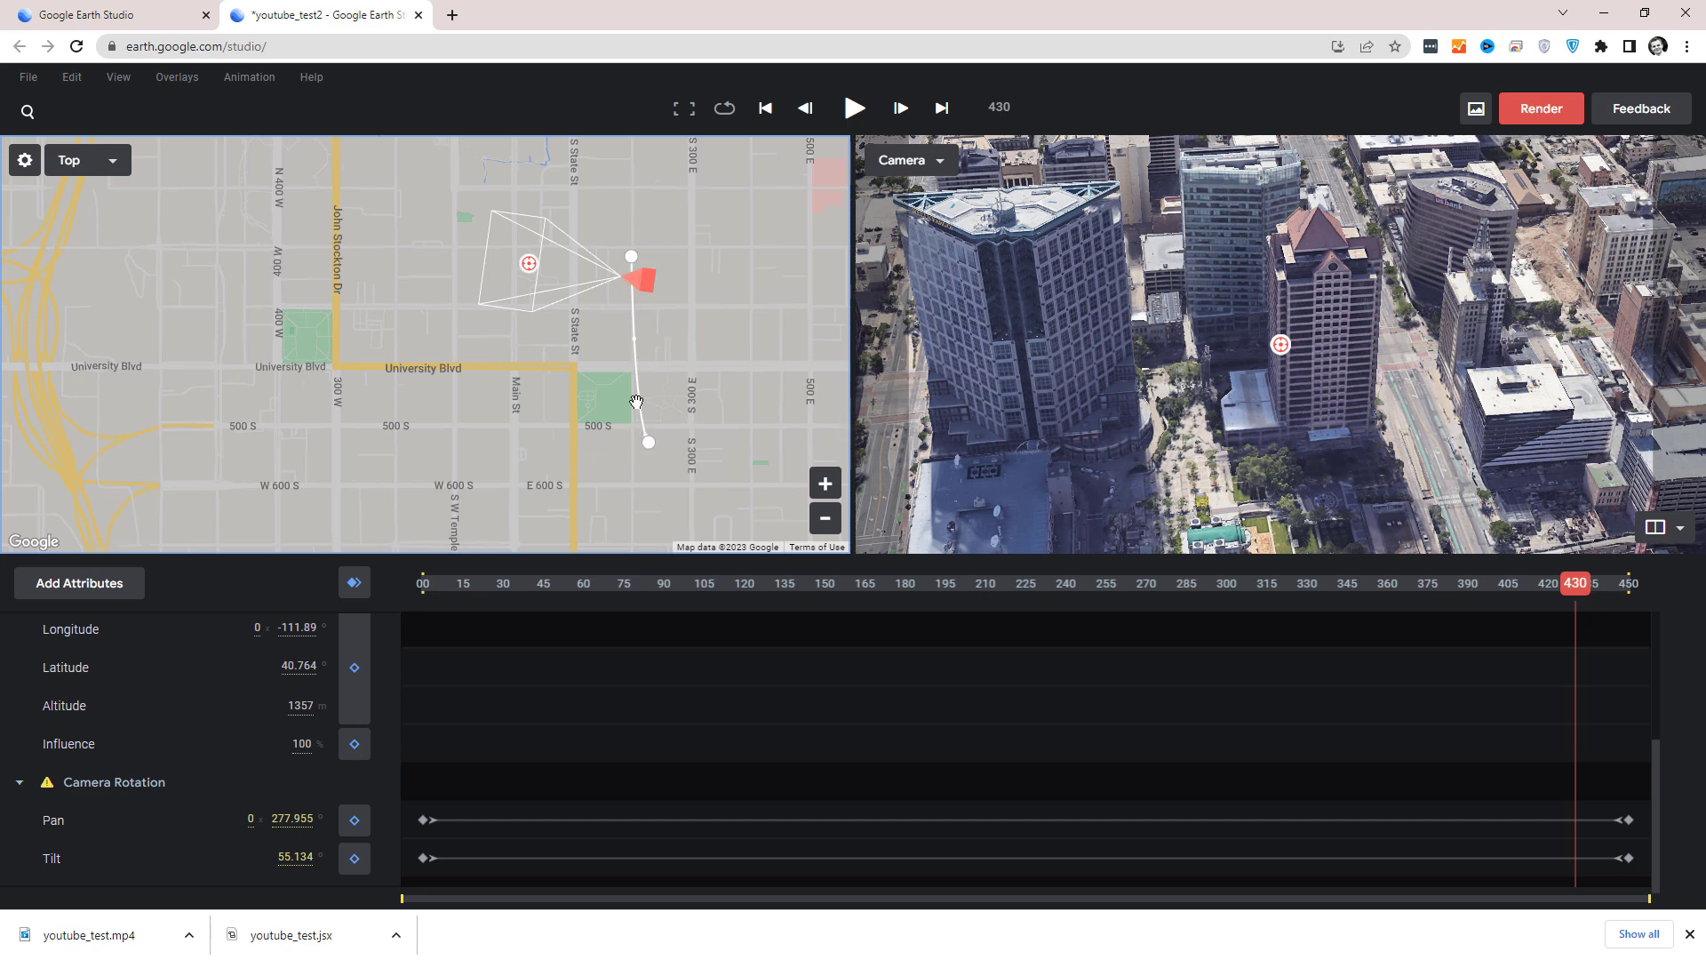
{"action": "left_click_drag", "start_coordinate": [641, 405], "coordinate": [661, 409]}
{"action": "left_click", "coordinate": [663, 441]}
{"action": "left_click_drag", "start_coordinate": [652, 332], "coordinate": [761, 345]}
{"action": "left_click_drag", "start_coordinate": [1262, 665], "coordinate": [1521, 700]}
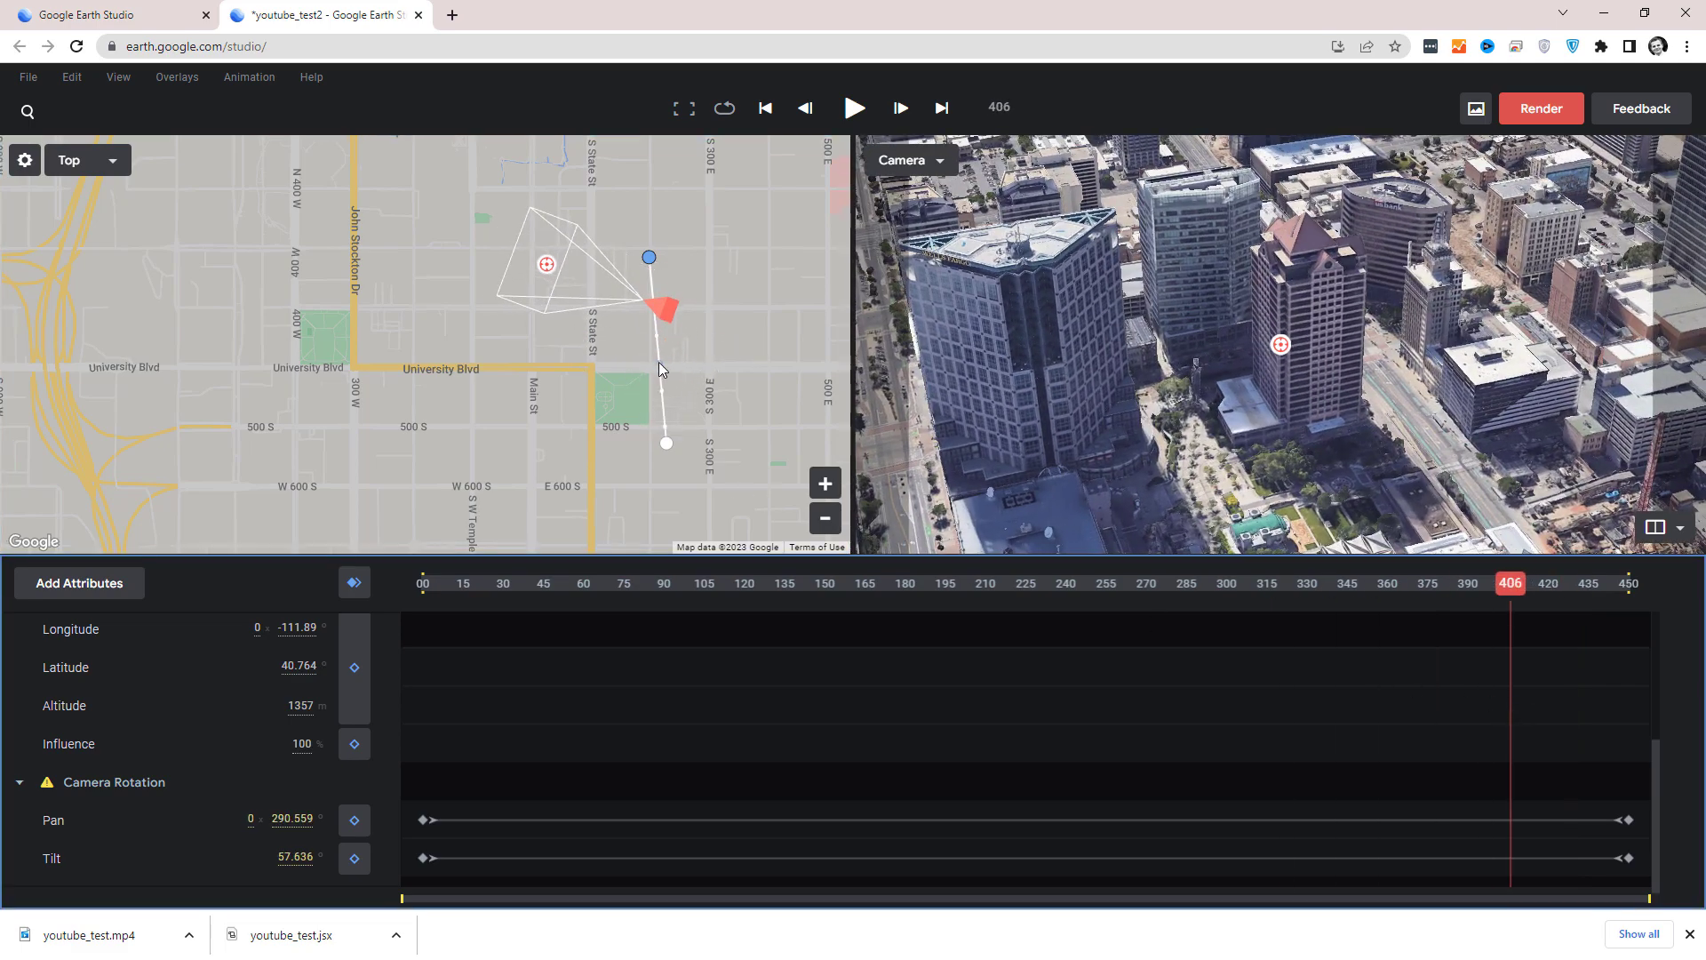
{"action": "left_click_drag", "start_coordinate": [663, 364], "coordinate": [602, 374]}
{"action": "left_click_drag", "start_coordinate": [1510, 583], "coordinate": [1639, 765]}
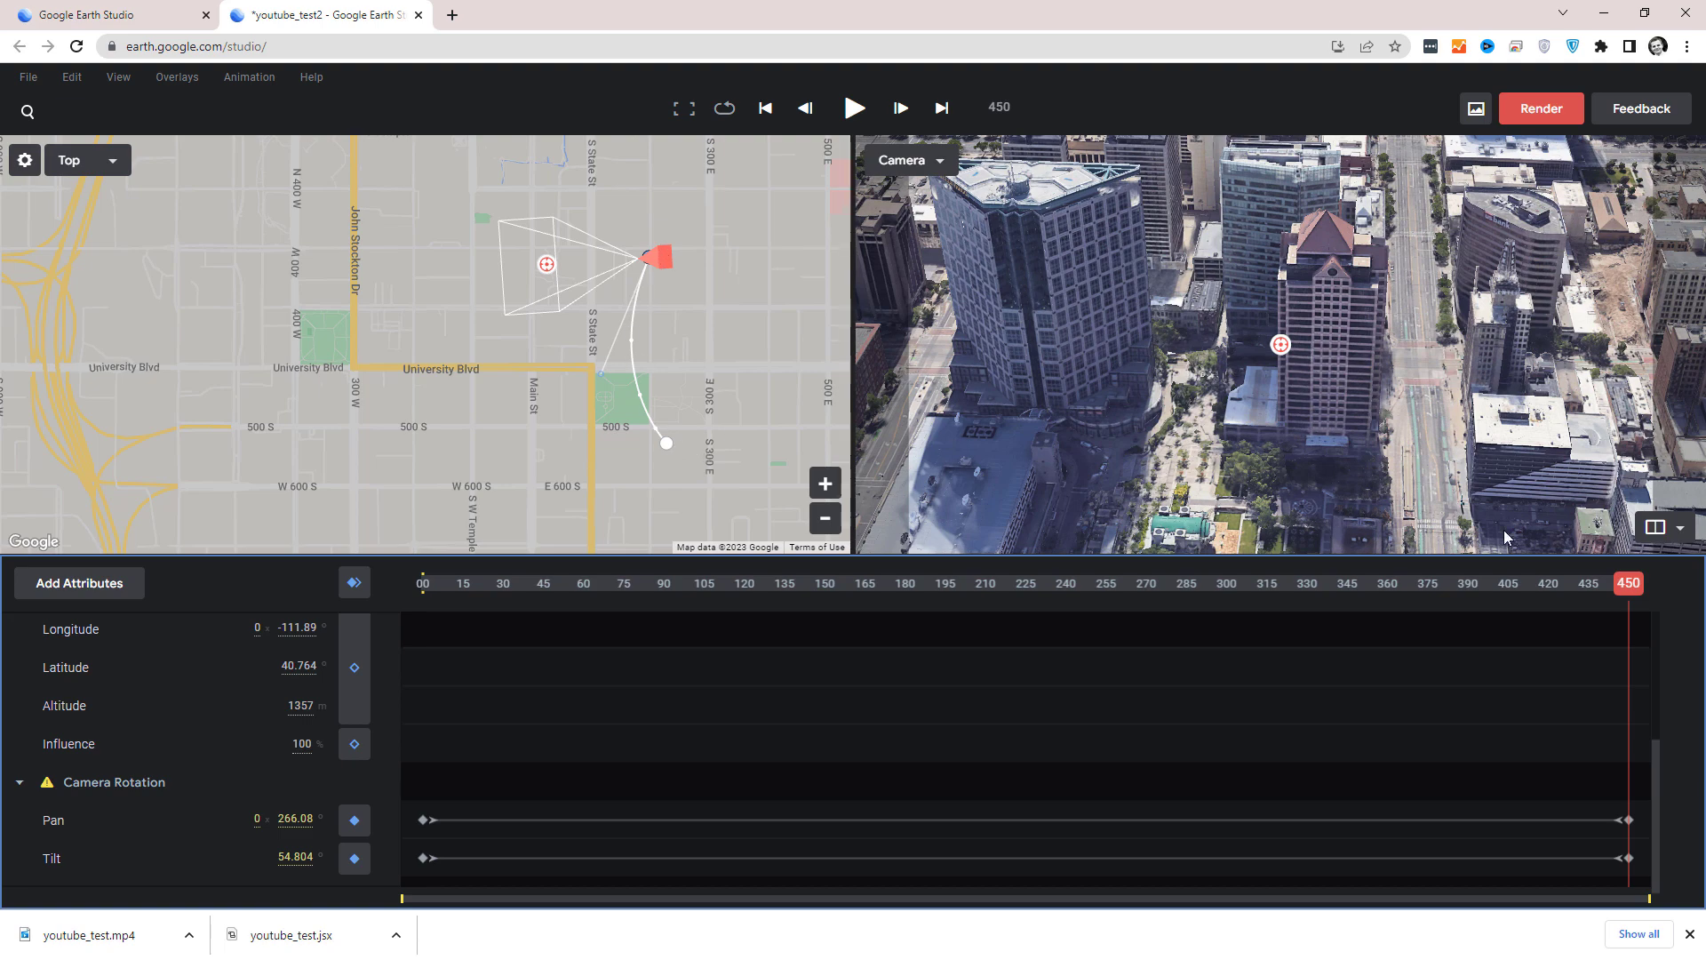
At frame 376, set three track points on the targeted tower's facade, roof peak and roof corner, and scrub the timeline to check them.
{"action": "left_click_drag", "start_coordinate": [1635, 586], "coordinate": [1432, 597]}
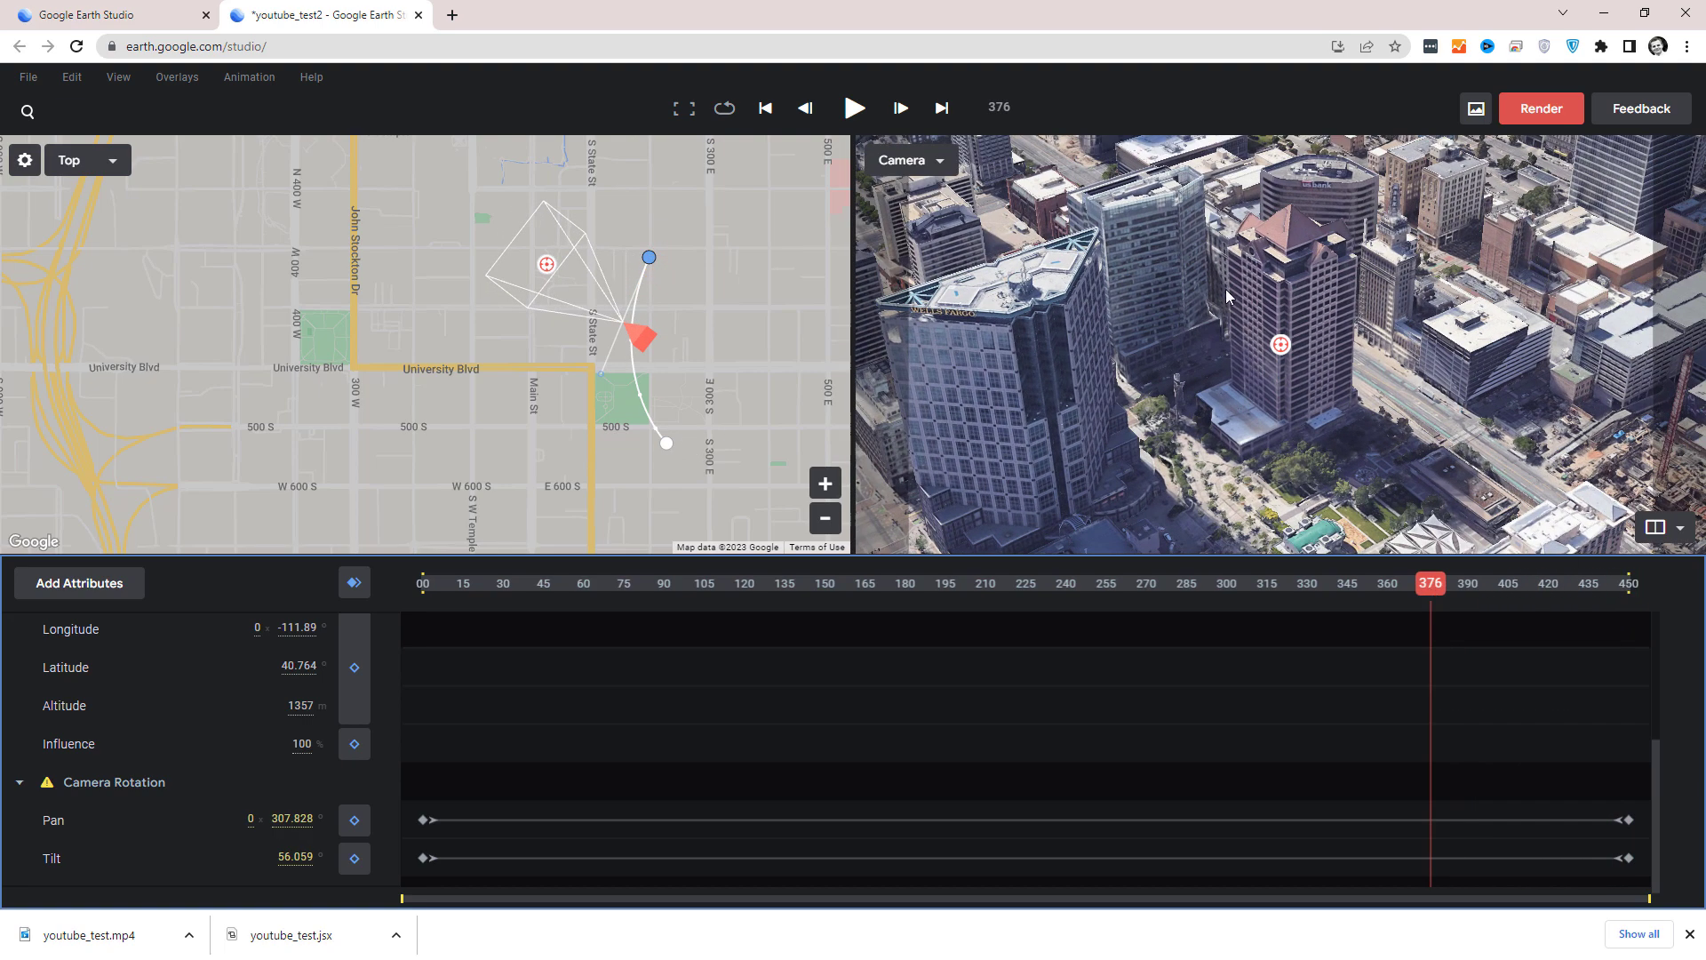
{"action": "right_click", "coordinate": [1295, 289]}
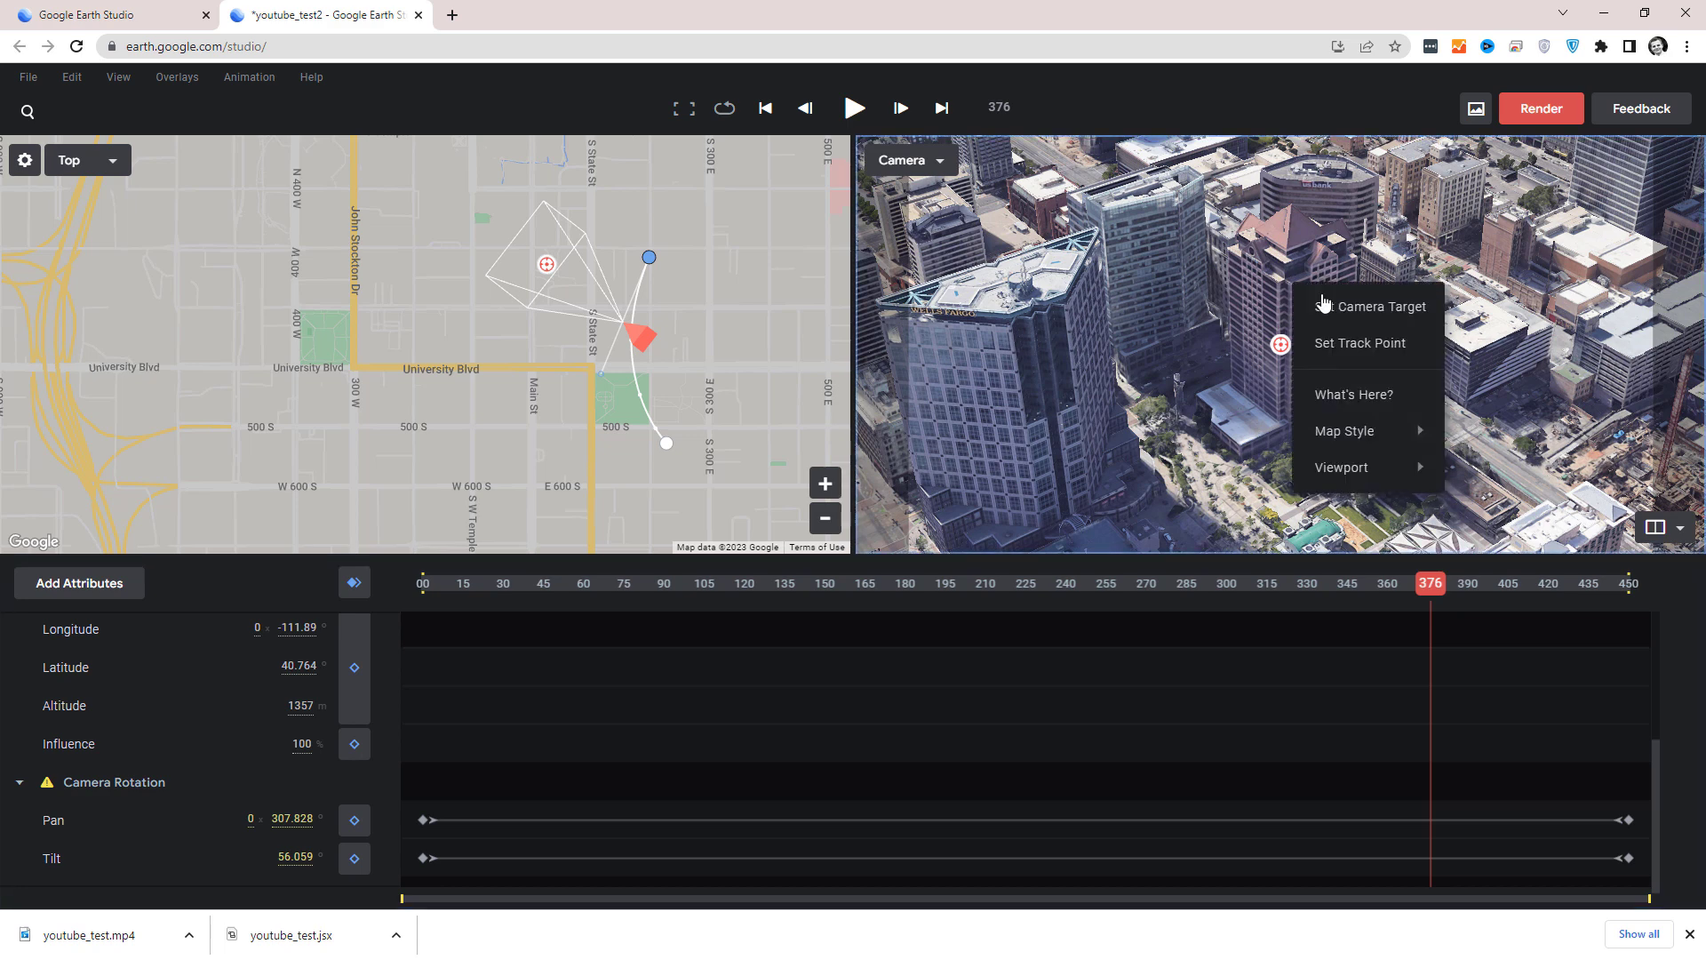
{"action": "left_click", "coordinate": [1368, 343]}
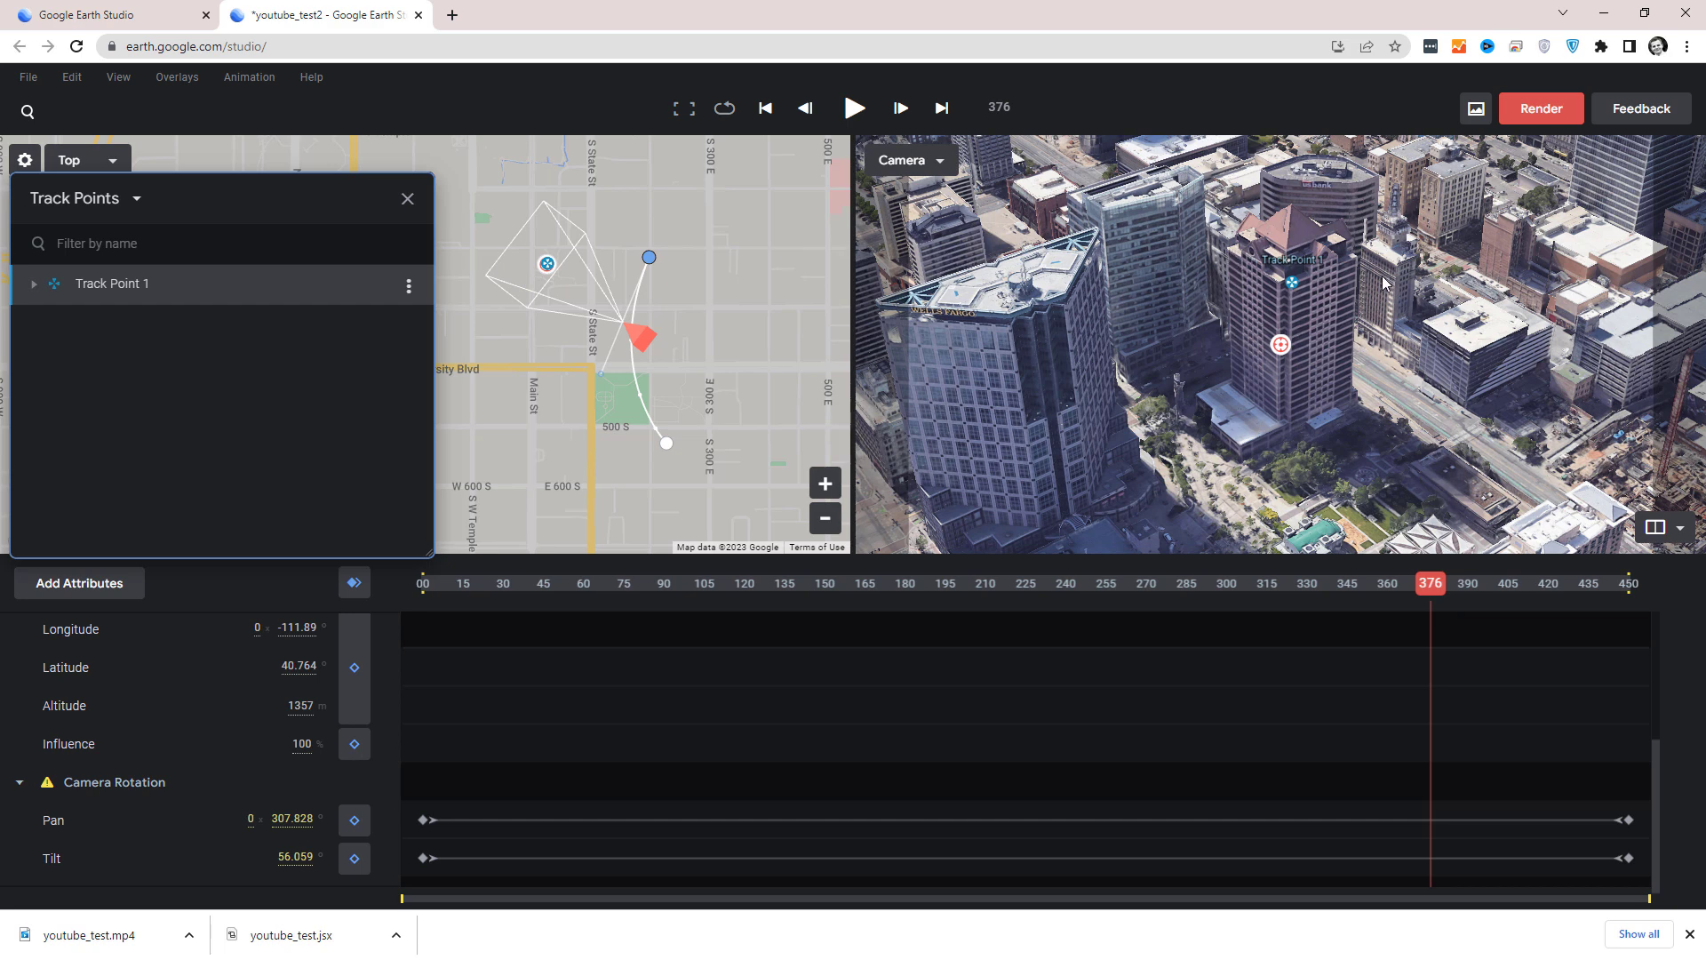
{"action": "right_click", "coordinate": [1293, 211]}
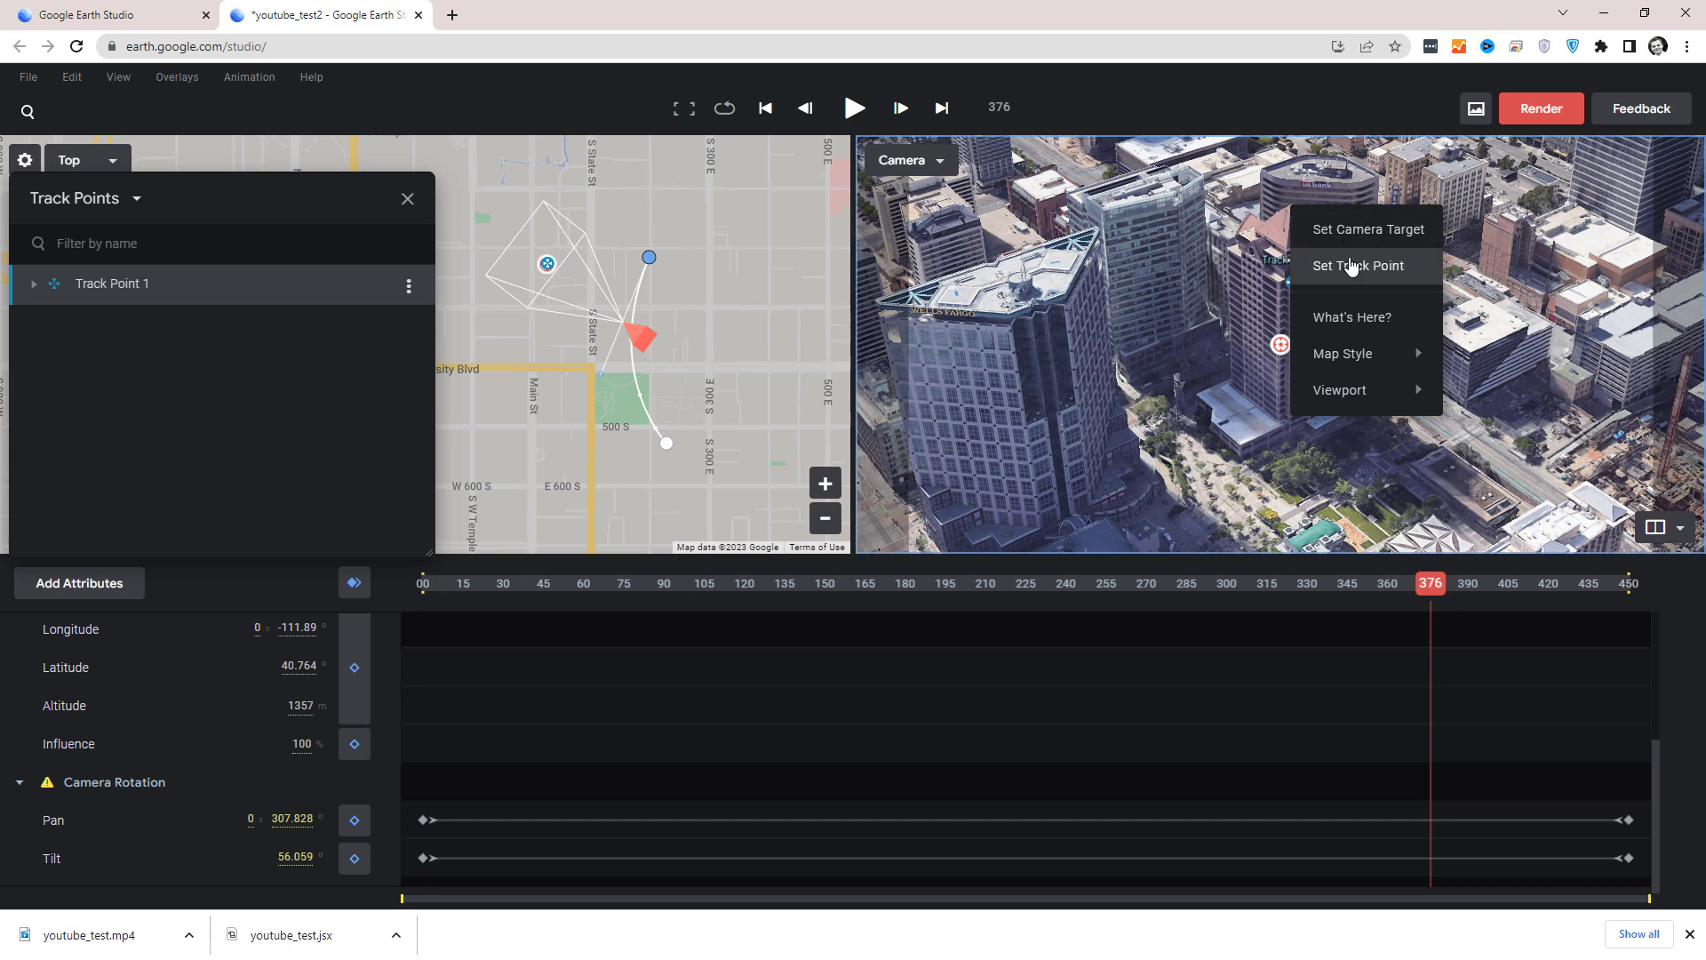
{"action": "left_click", "coordinate": [1351, 260]}
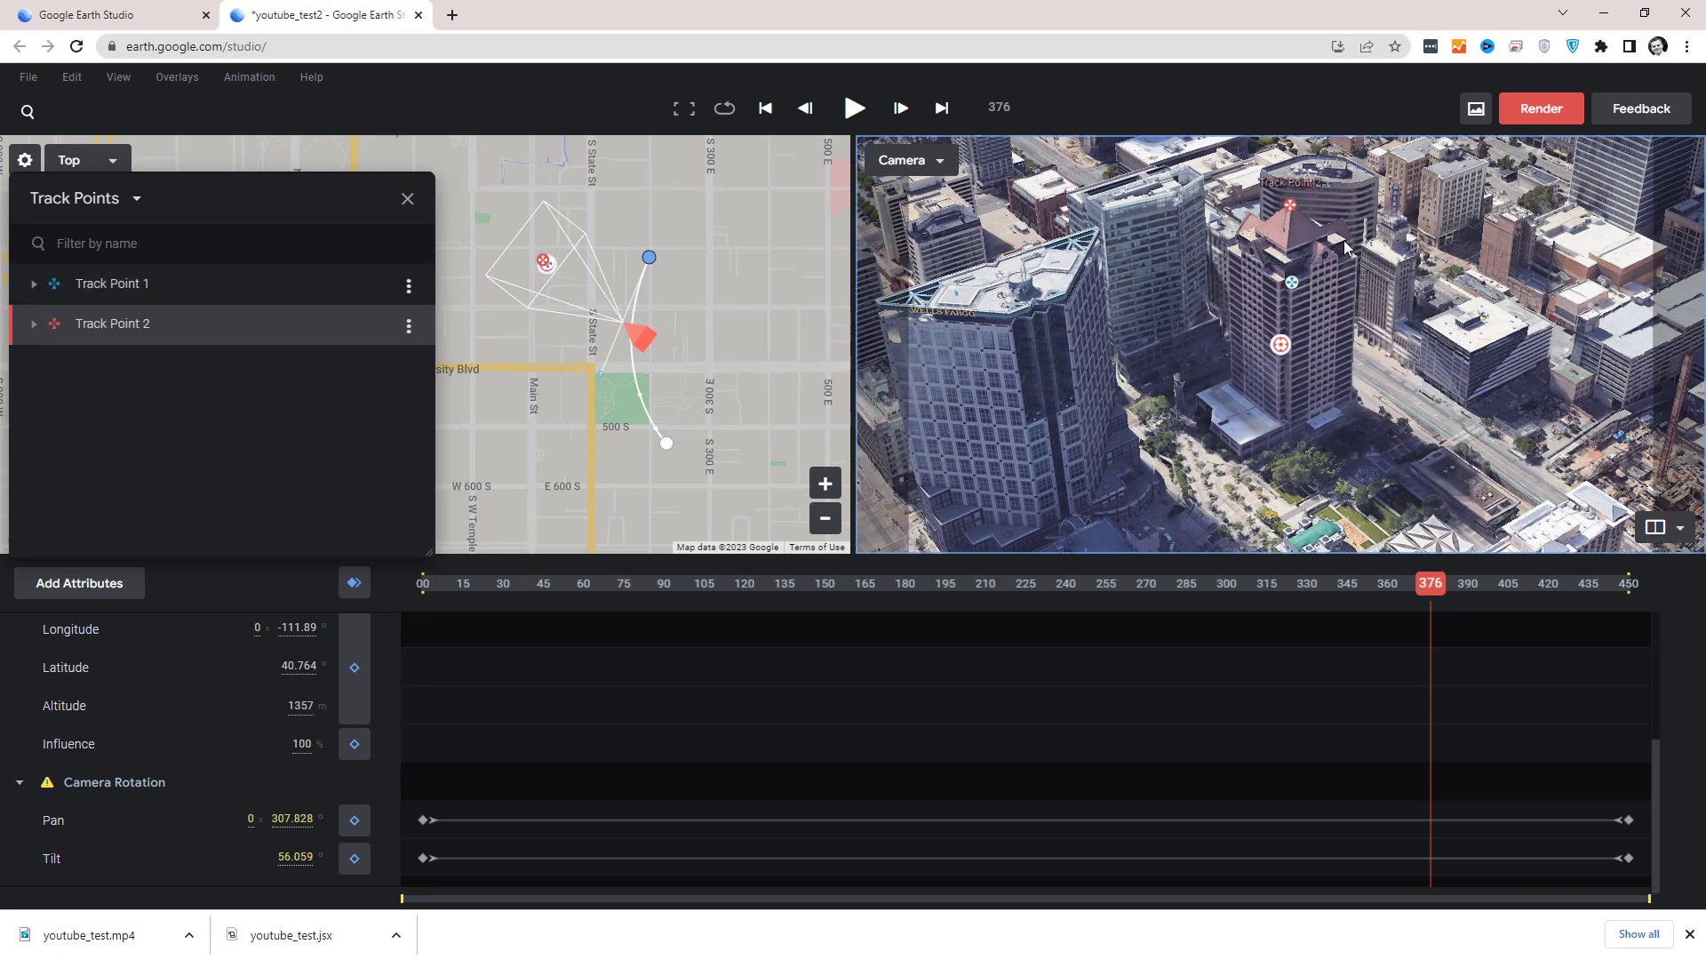
{"action": "right_click", "coordinate": [1345, 240]}
{"action": "left_click", "coordinate": [1373, 300]}
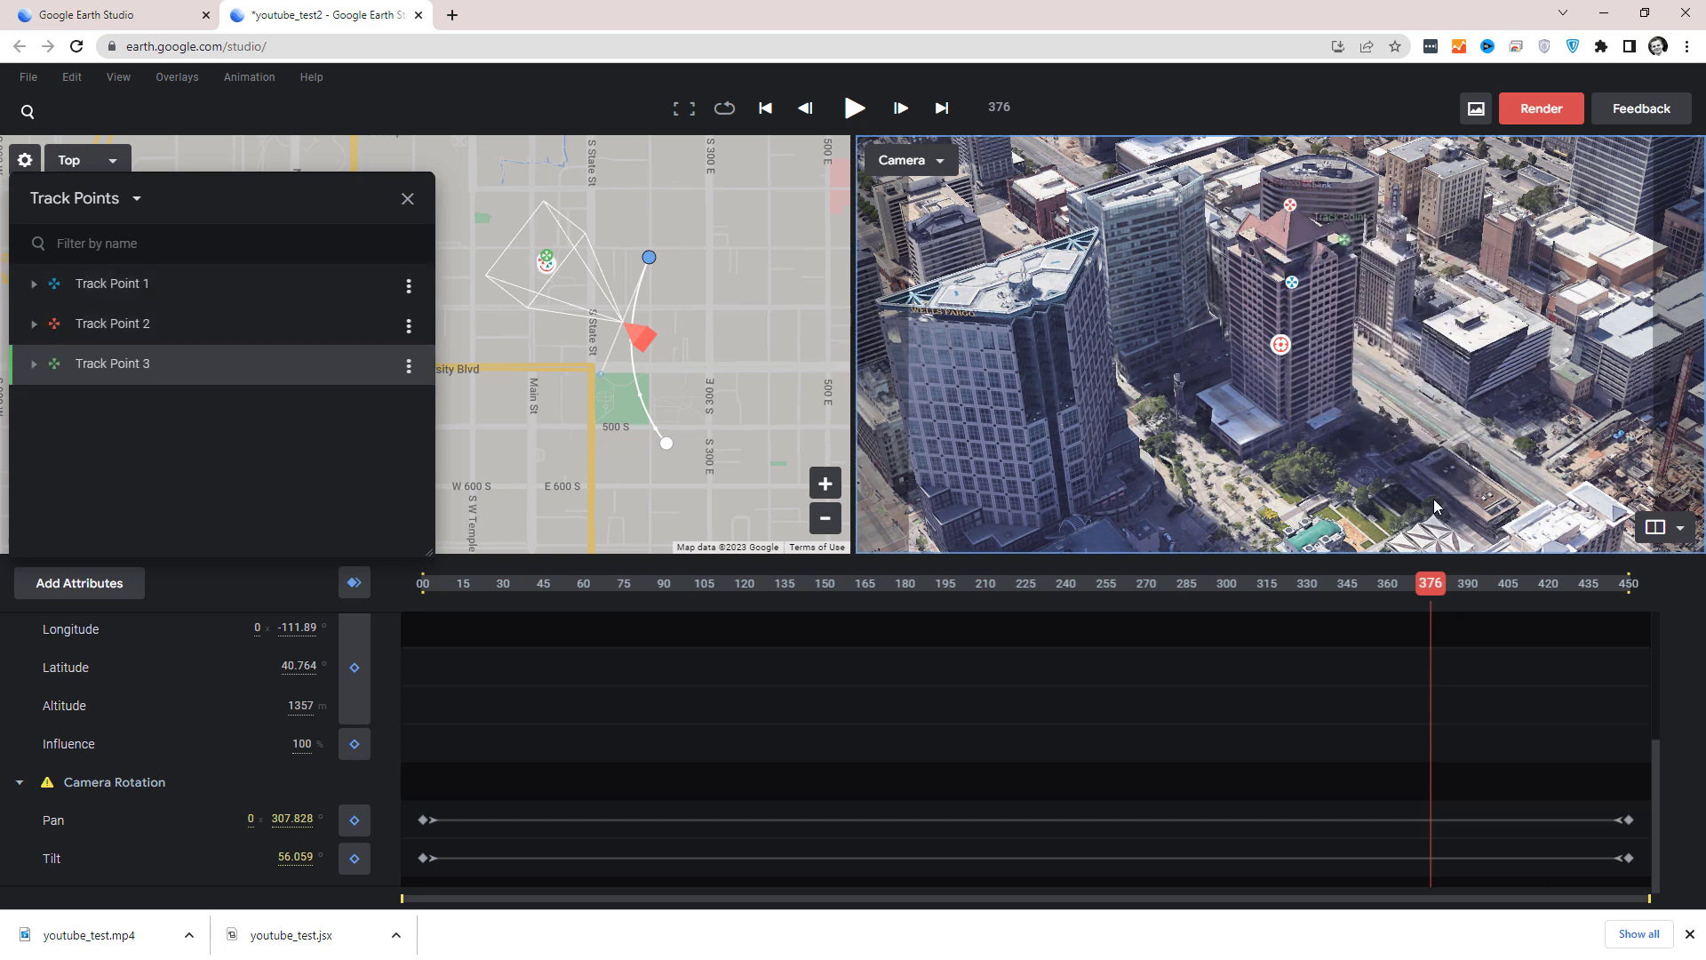
{"action": "left_click_drag", "start_coordinate": [1432, 586], "coordinate": [1640, 711]}
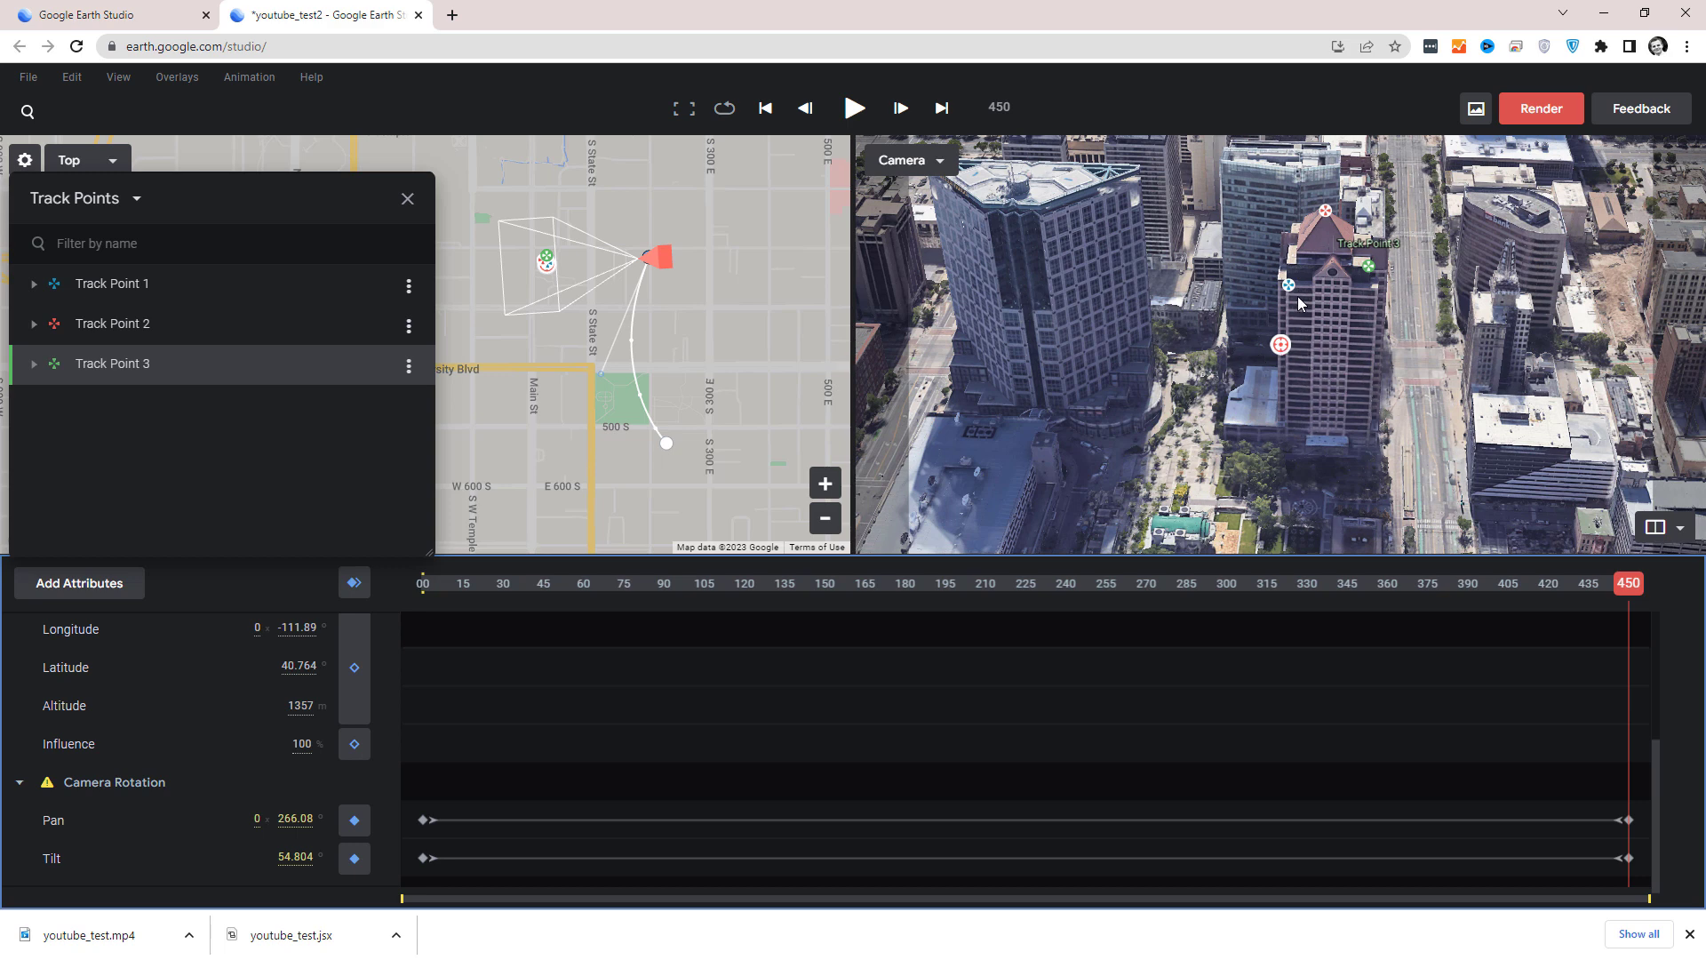
{"action": "left_click_drag", "start_coordinate": [1631, 588], "coordinate": [195, 503]}
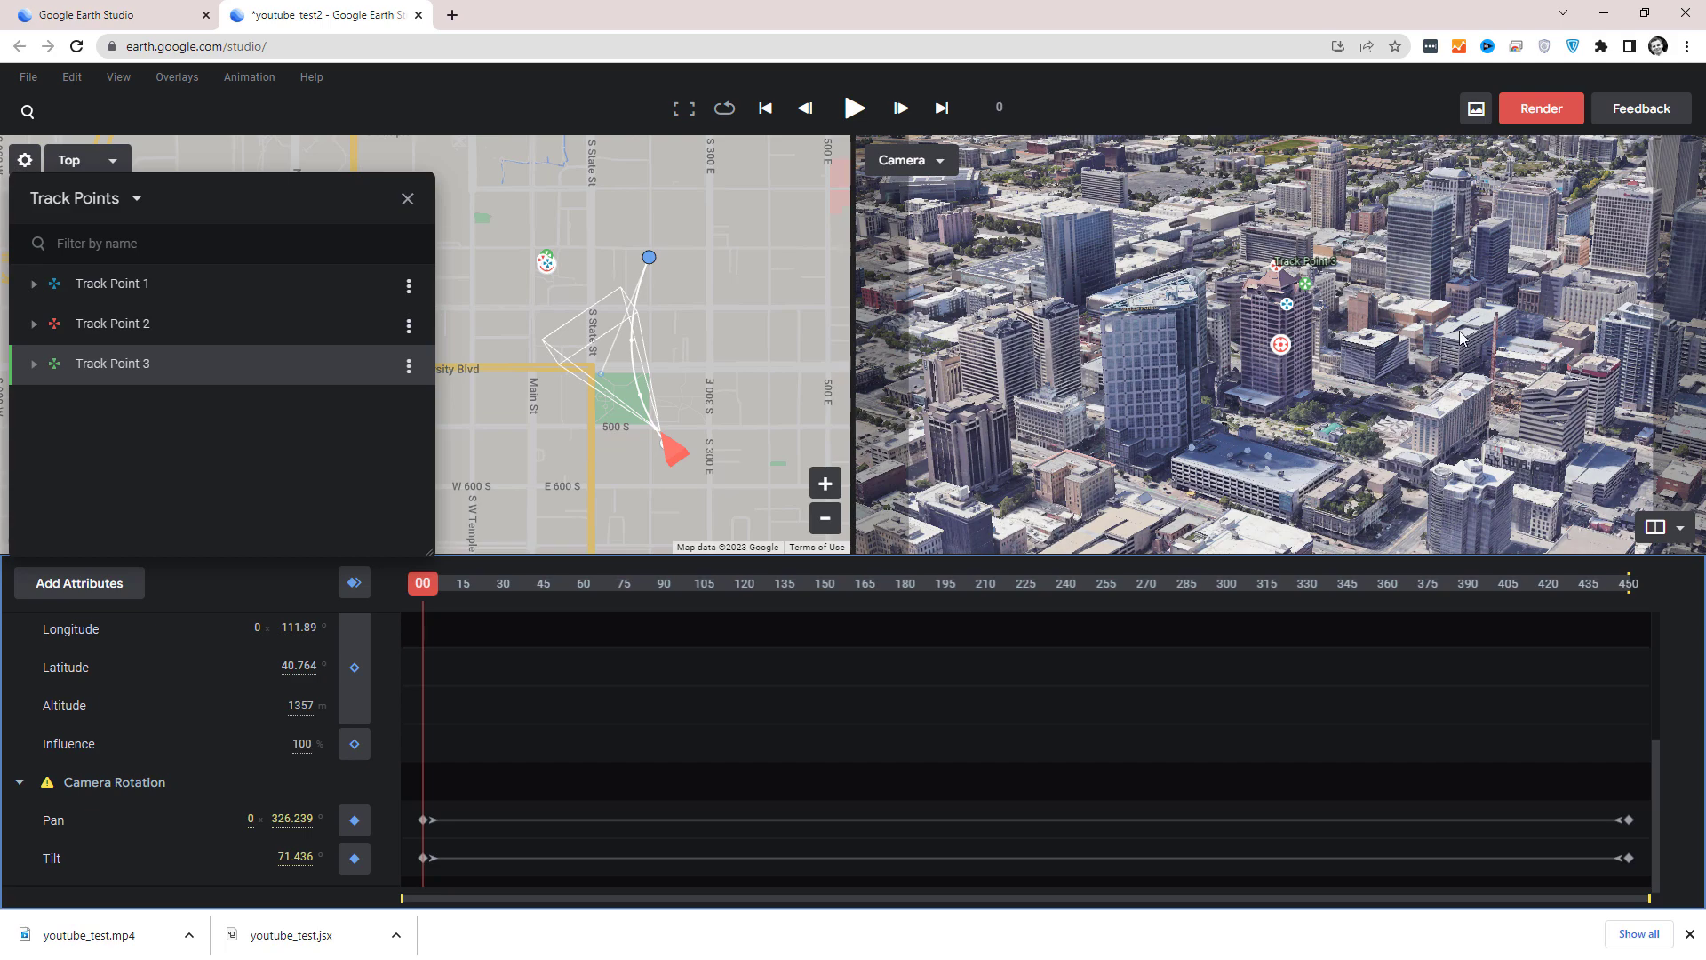
Submit a cloud render of youtube_test2 as 1920 x 1080 MP4 video, frames 0 to 450, with custom attribution position and Global After Effects tracking data.
{"action": "left_click", "coordinate": [1540, 109]}
{"action": "left_click_drag", "start_coordinate": [961, 728], "coordinate": [1166, 845]}
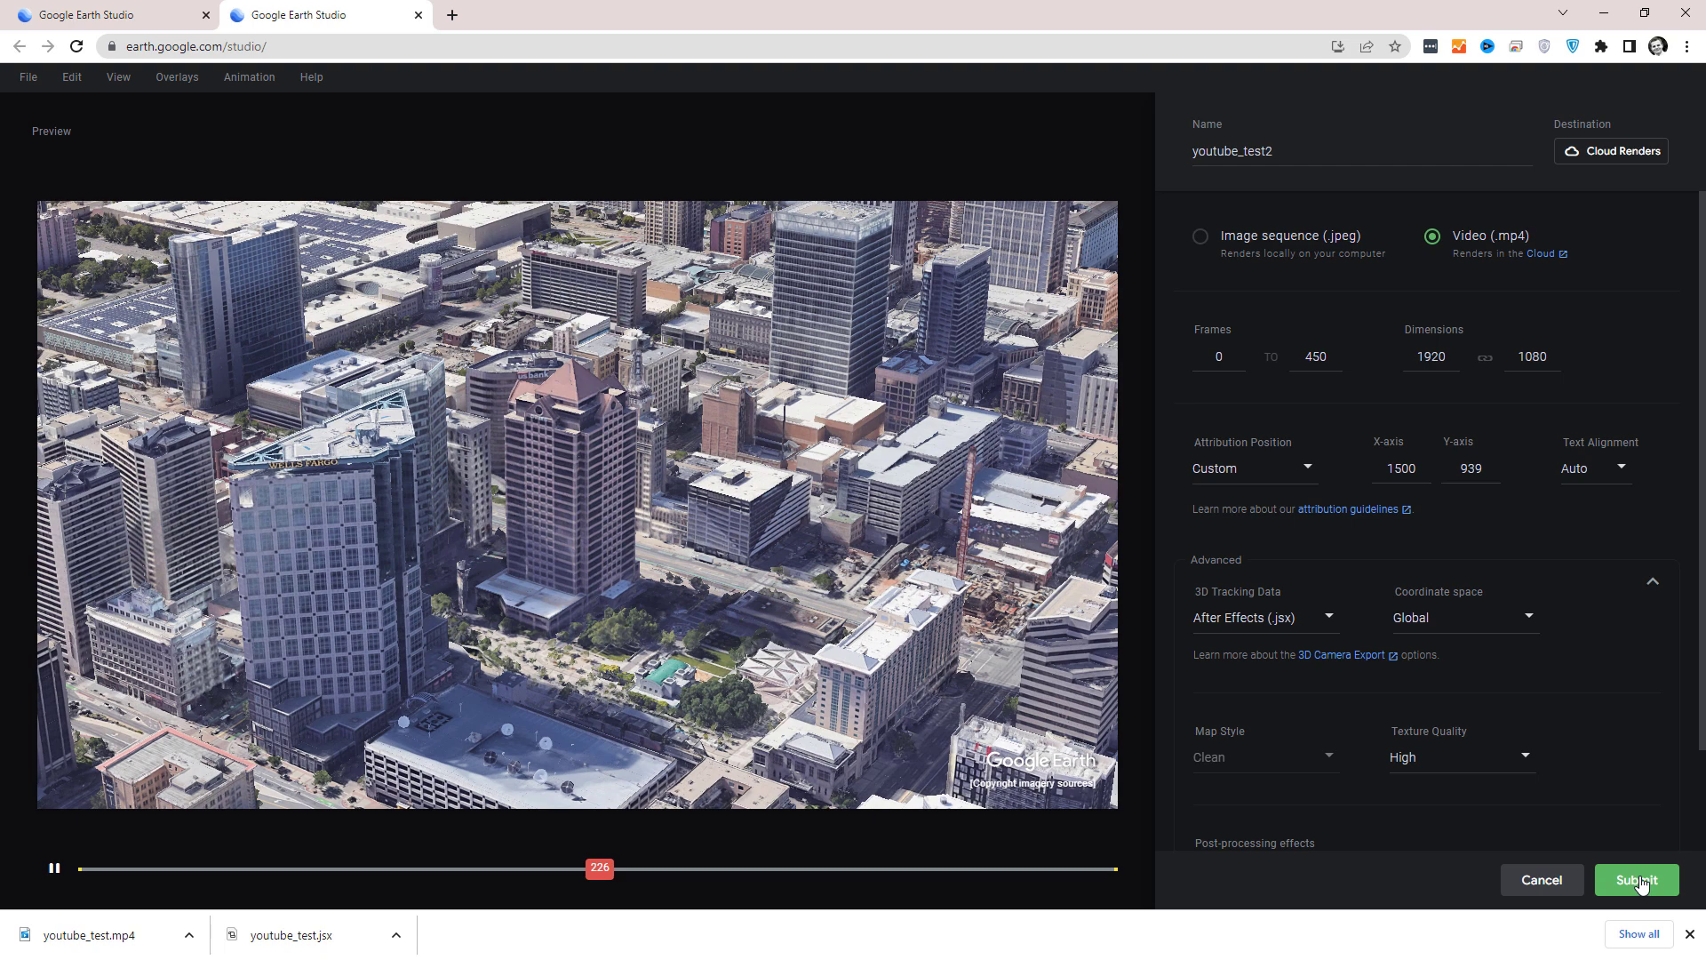
{"action": "left_click", "coordinate": [1637, 879]}
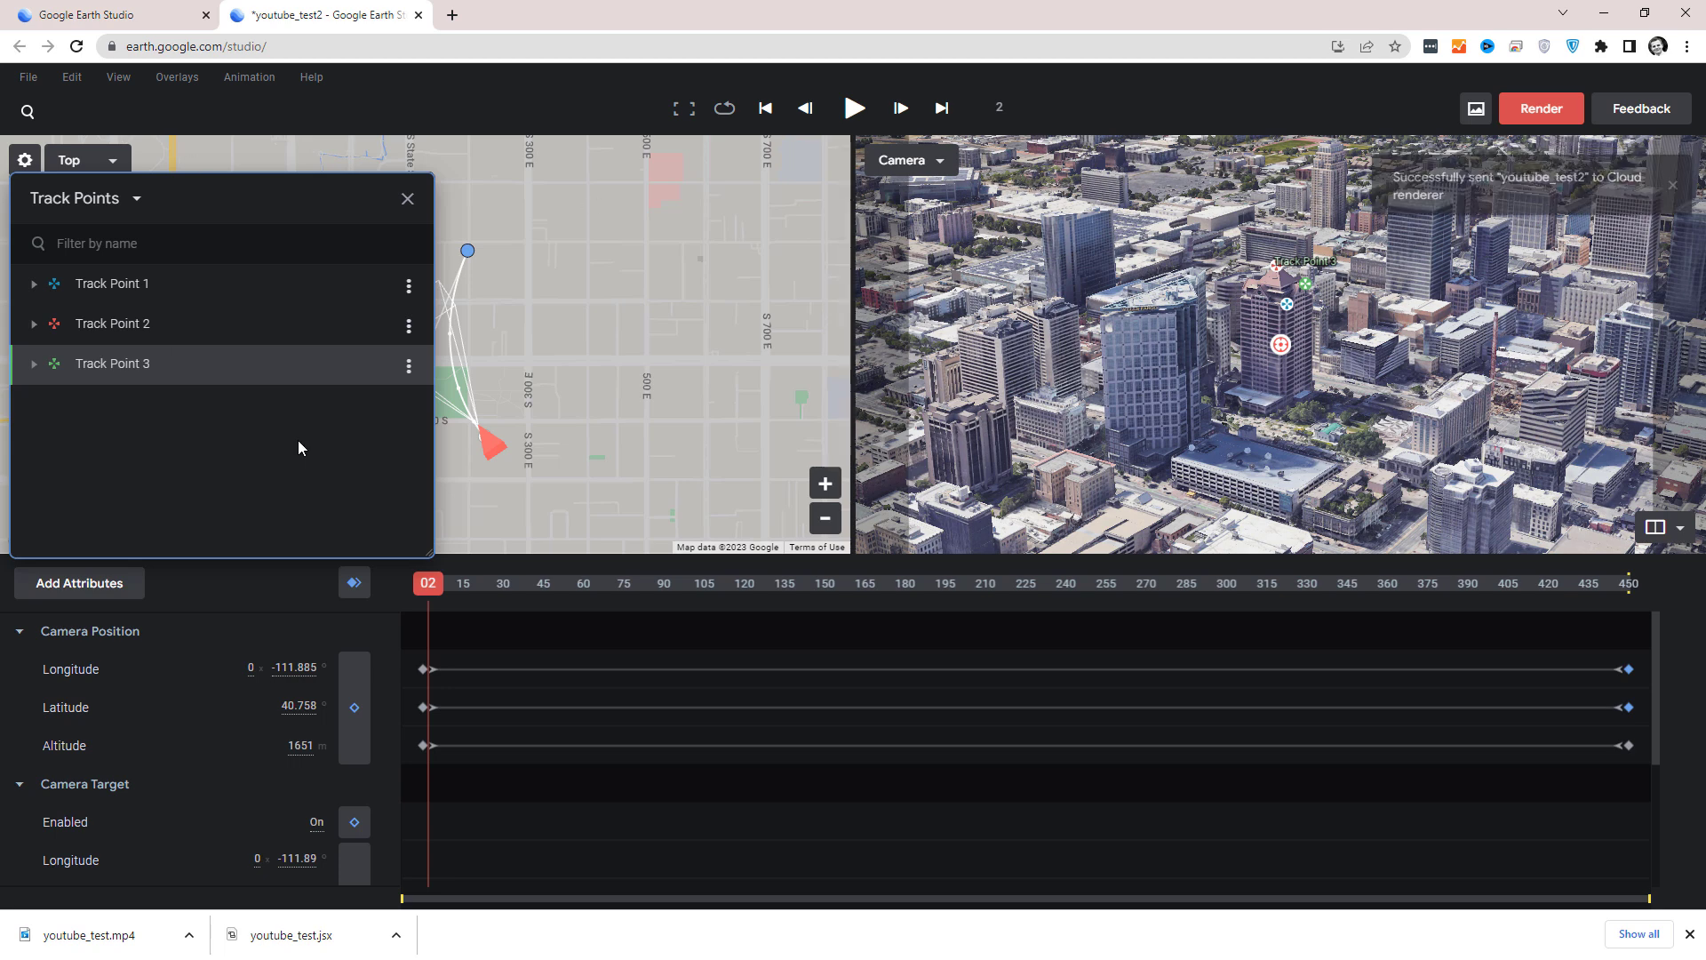
Export the 3D tracking data as youtube_test2 for After Effects (.jsx) in Global coordinate space, including 3D Camera and Track Points.
{"action": "left_click", "coordinate": [20, 85]}
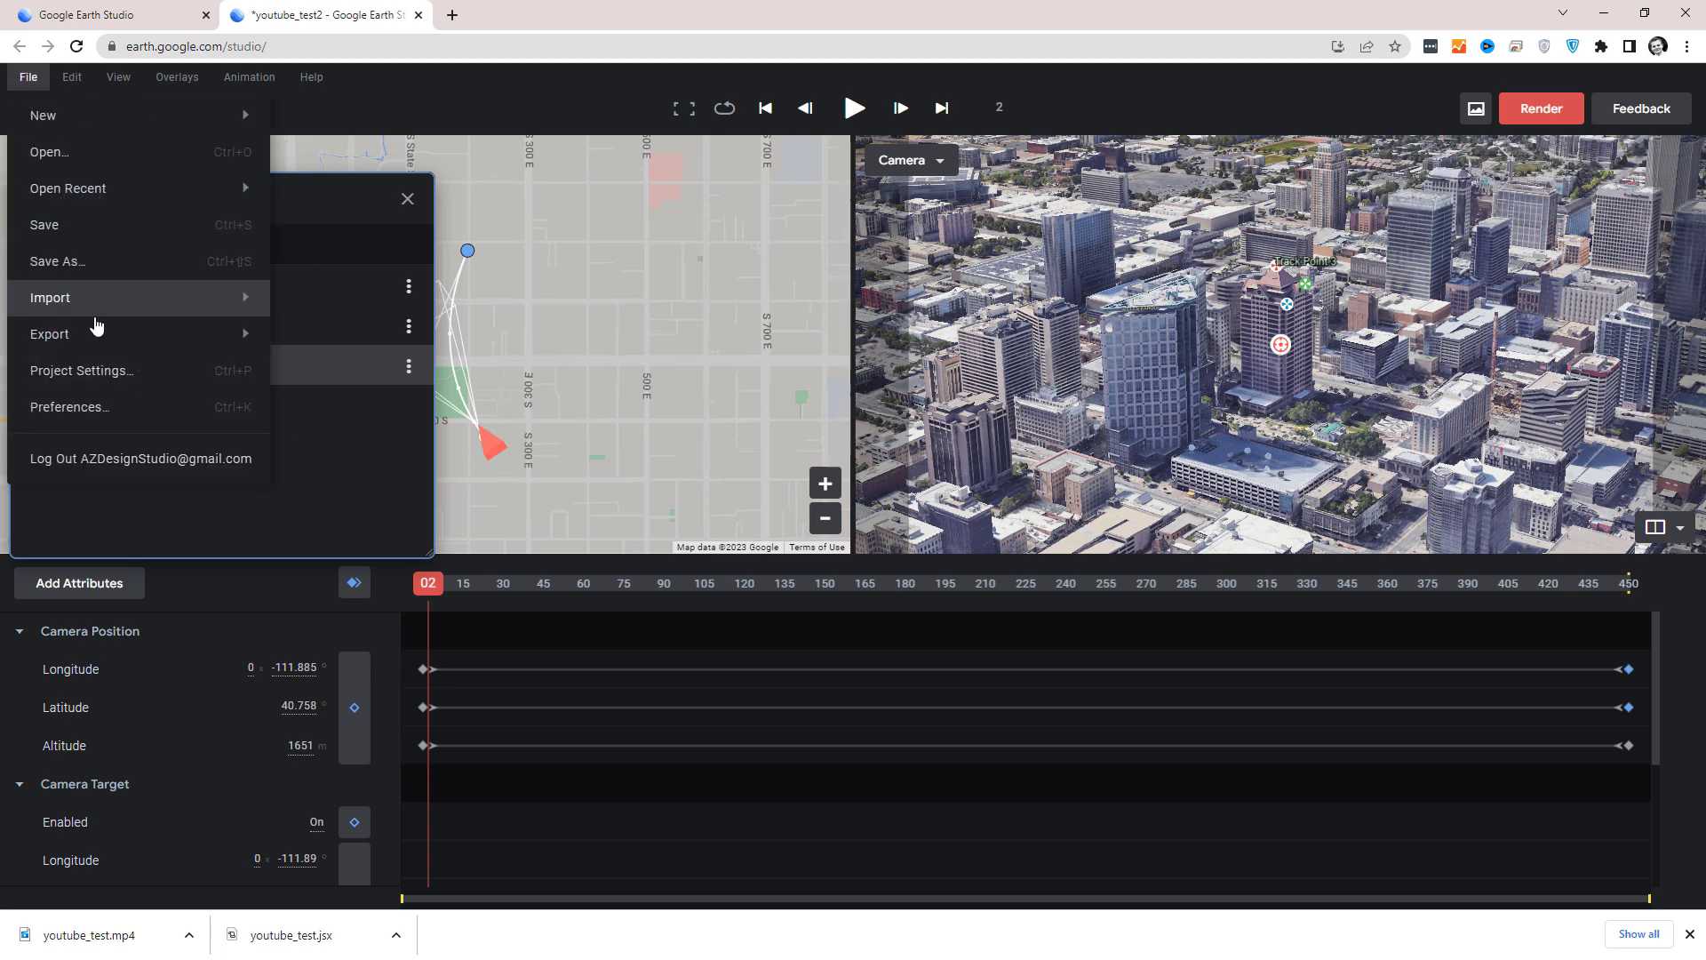
{"action": "mouse_move", "coordinate": [95, 335]}
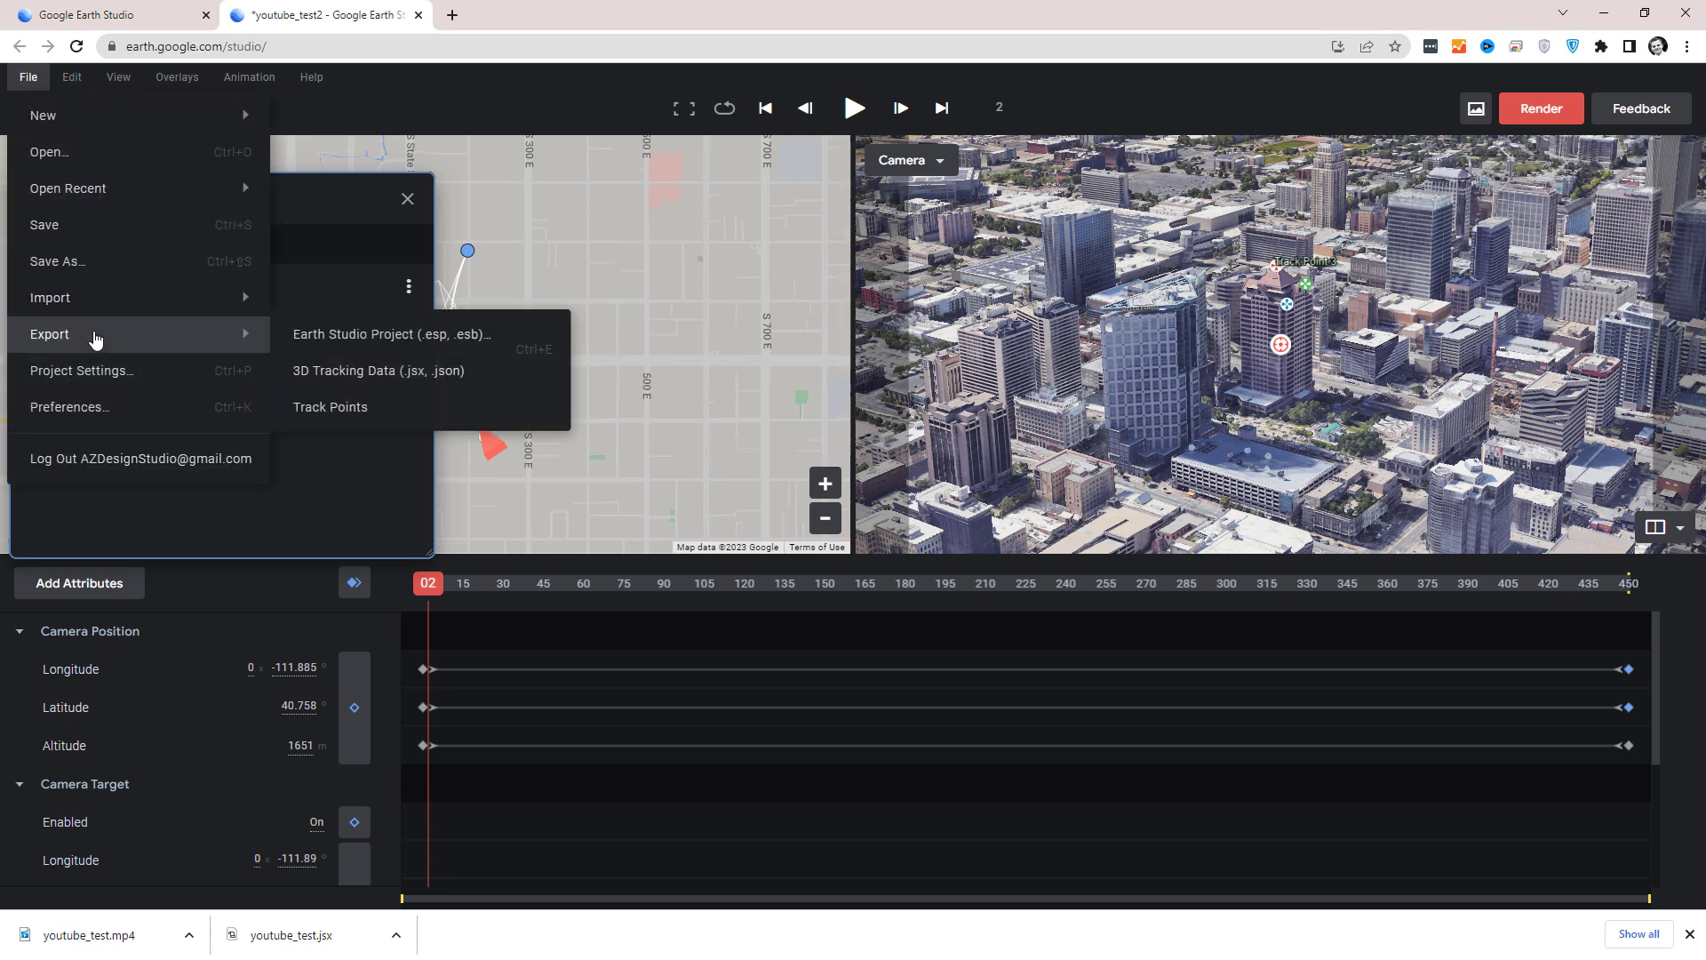
{"action": "left_click", "coordinate": [327, 384]}
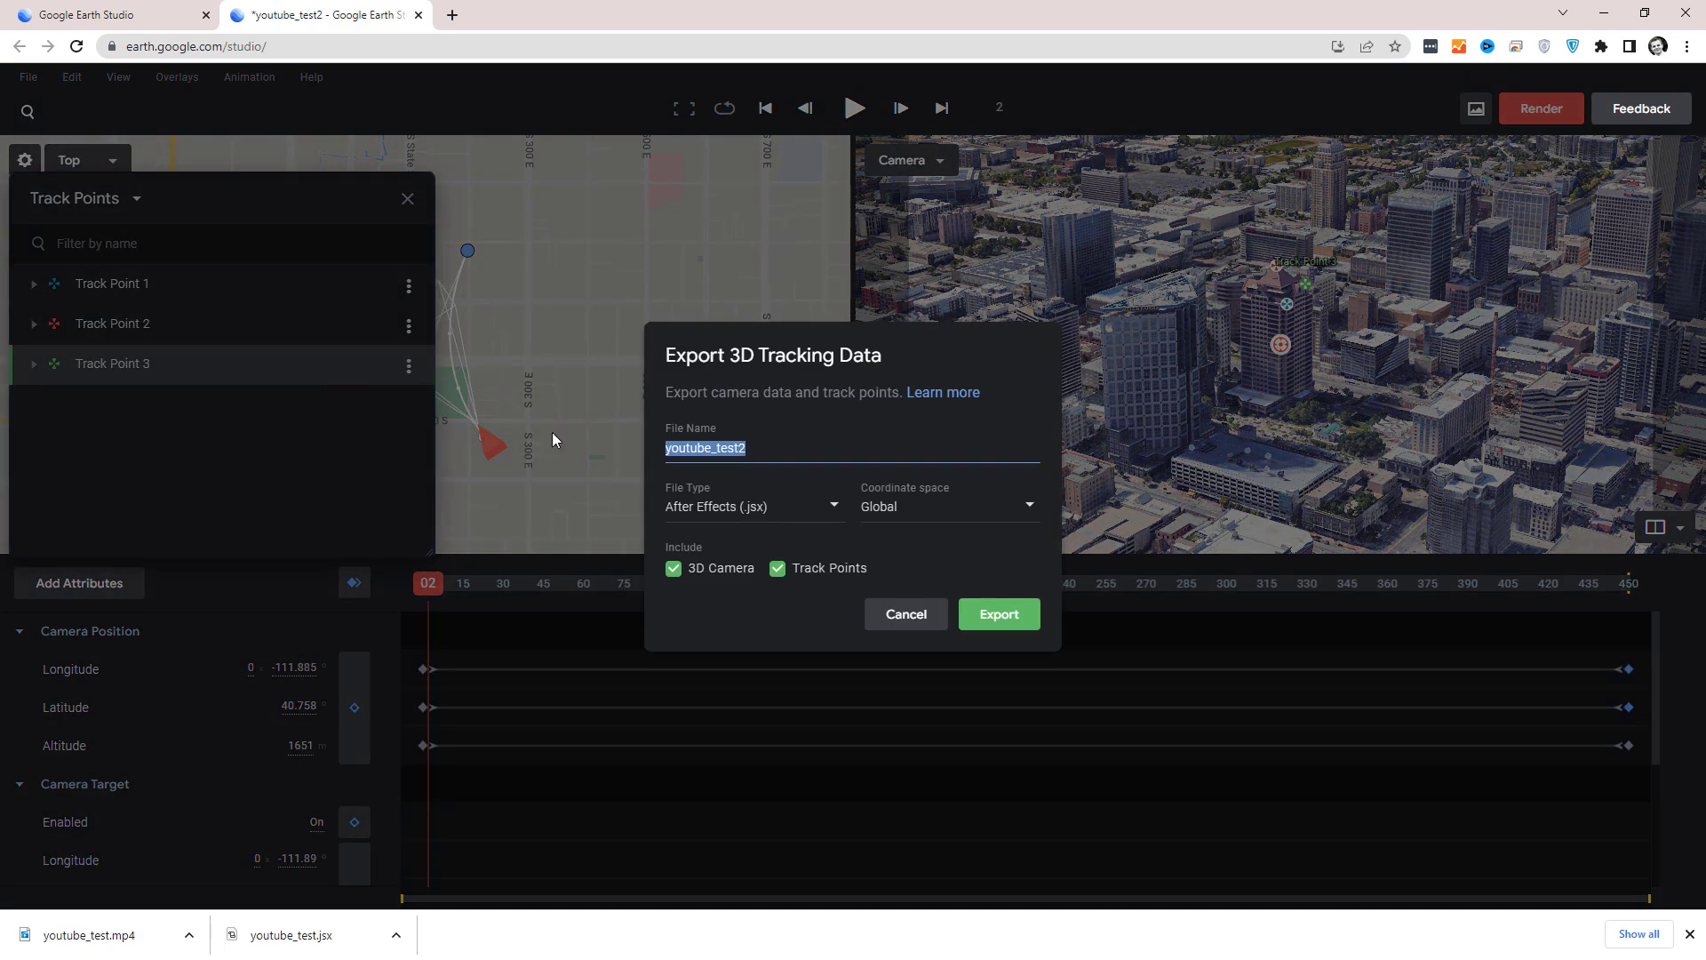
{"action": "left_click", "coordinate": [1000, 622]}
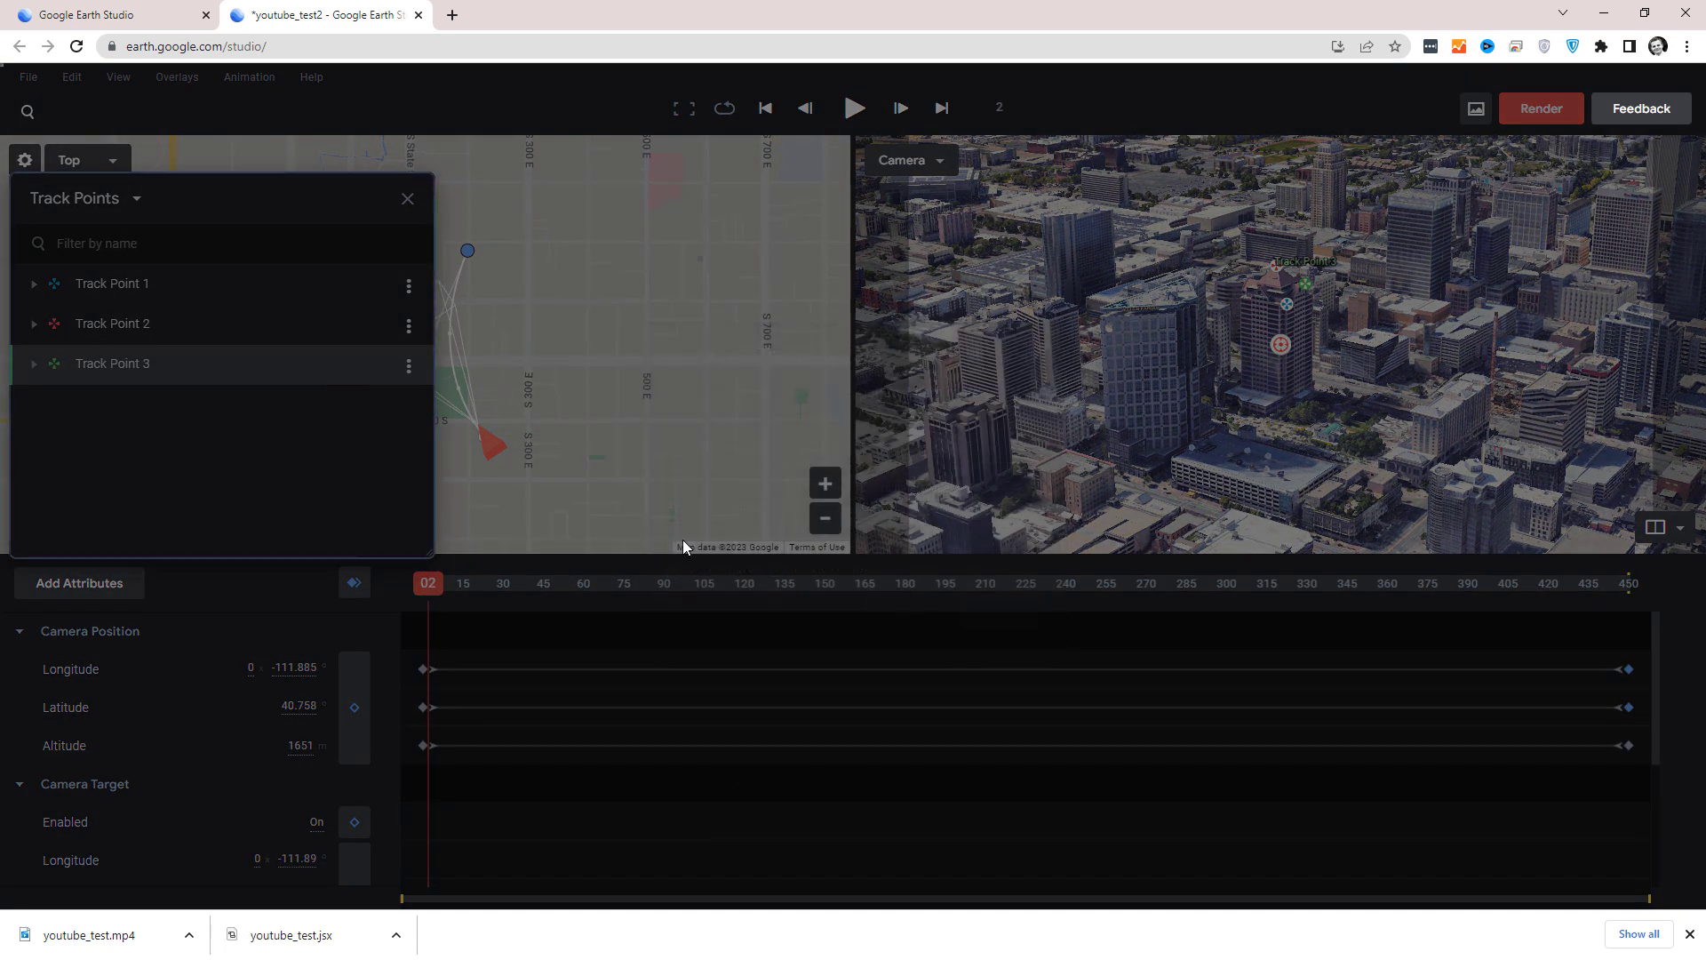
{"action": "key", "text": "Return"}
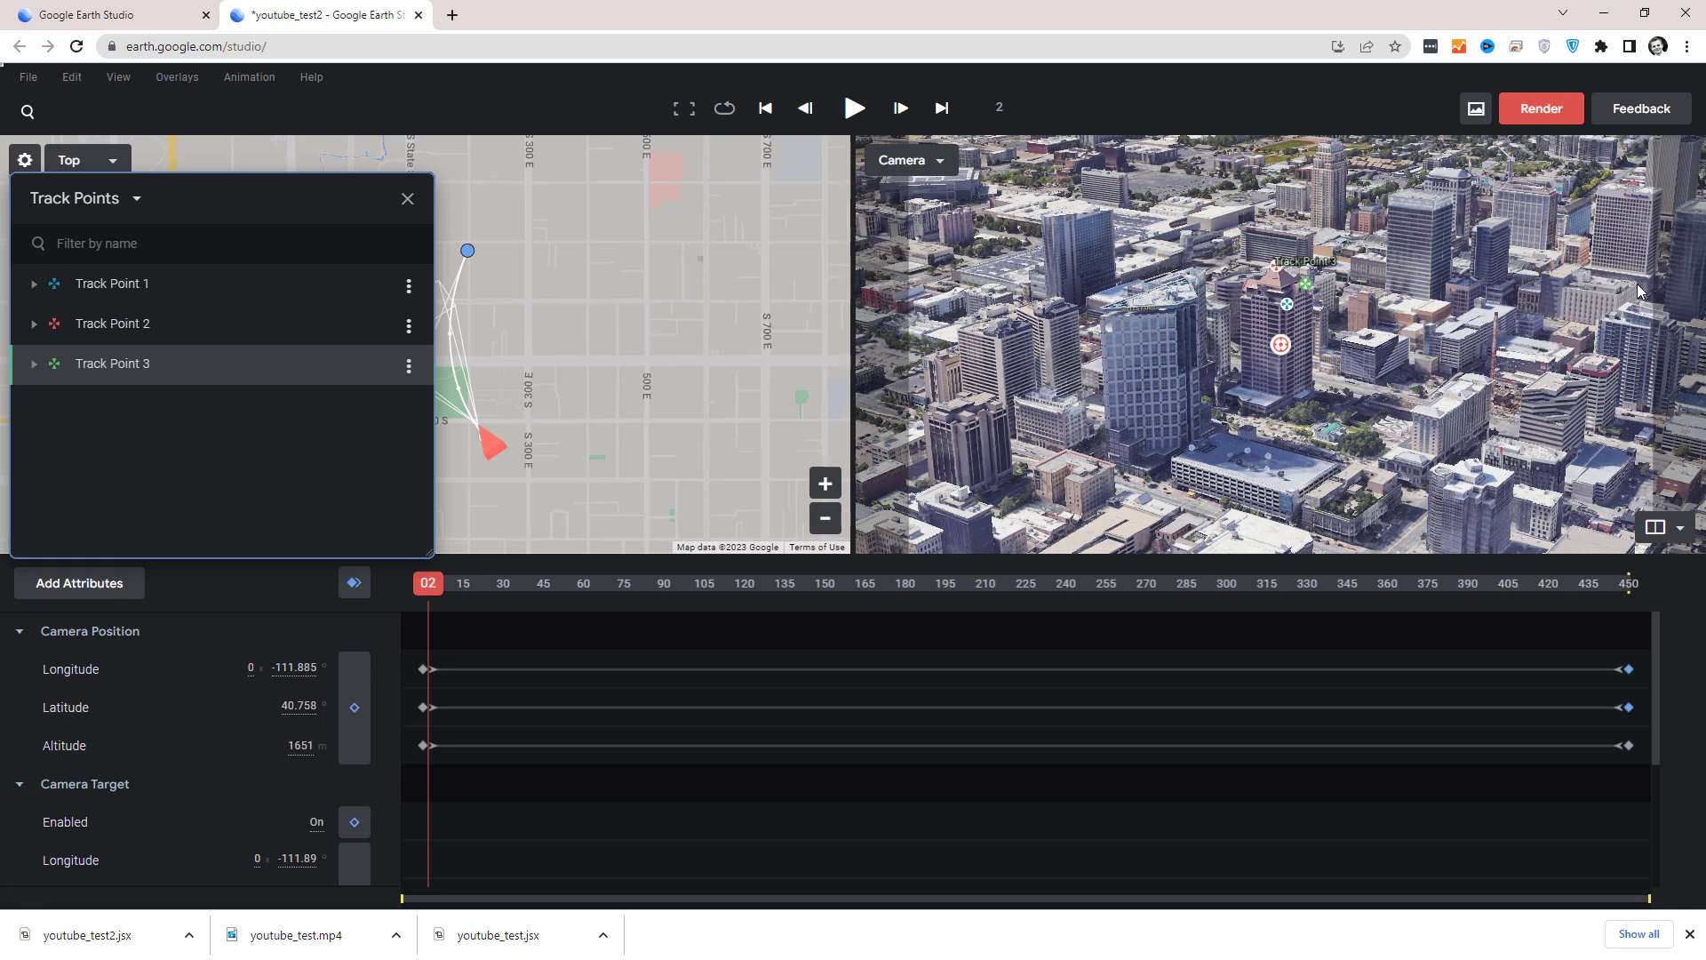
Start a new Orbit quick start project, saving the current project as youtube_test3 in My Projects.
{"action": "left_click", "coordinate": [28, 78]}
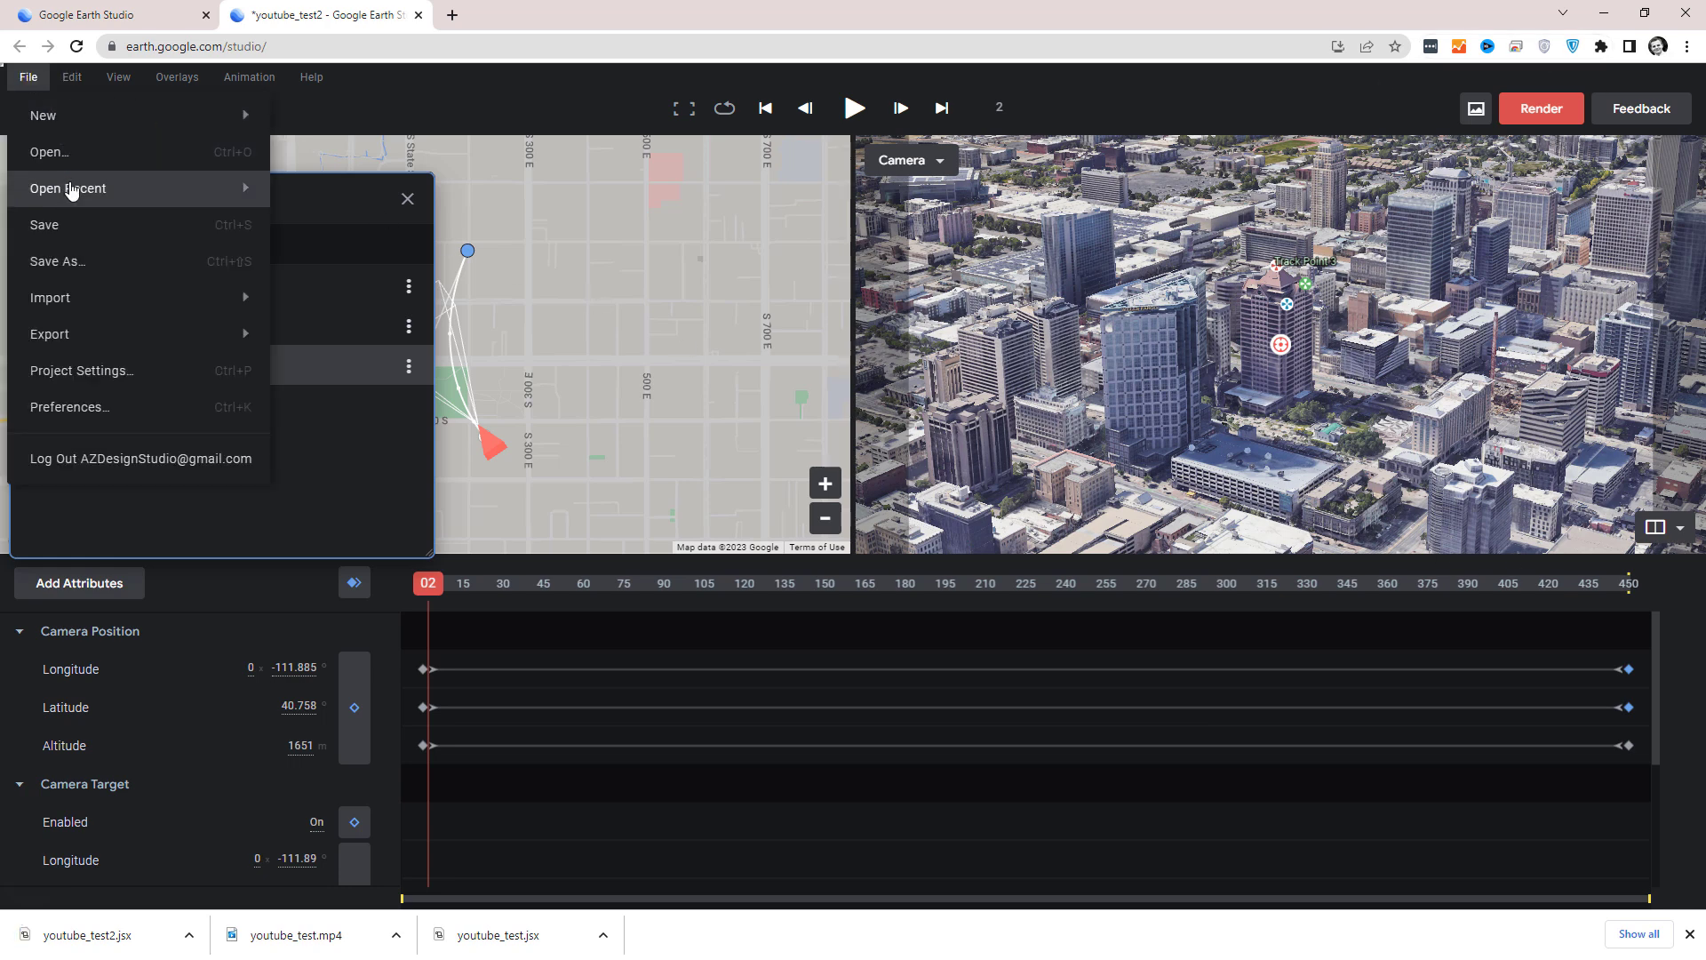
{"action": "mouse_move", "coordinate": [71, 190]}
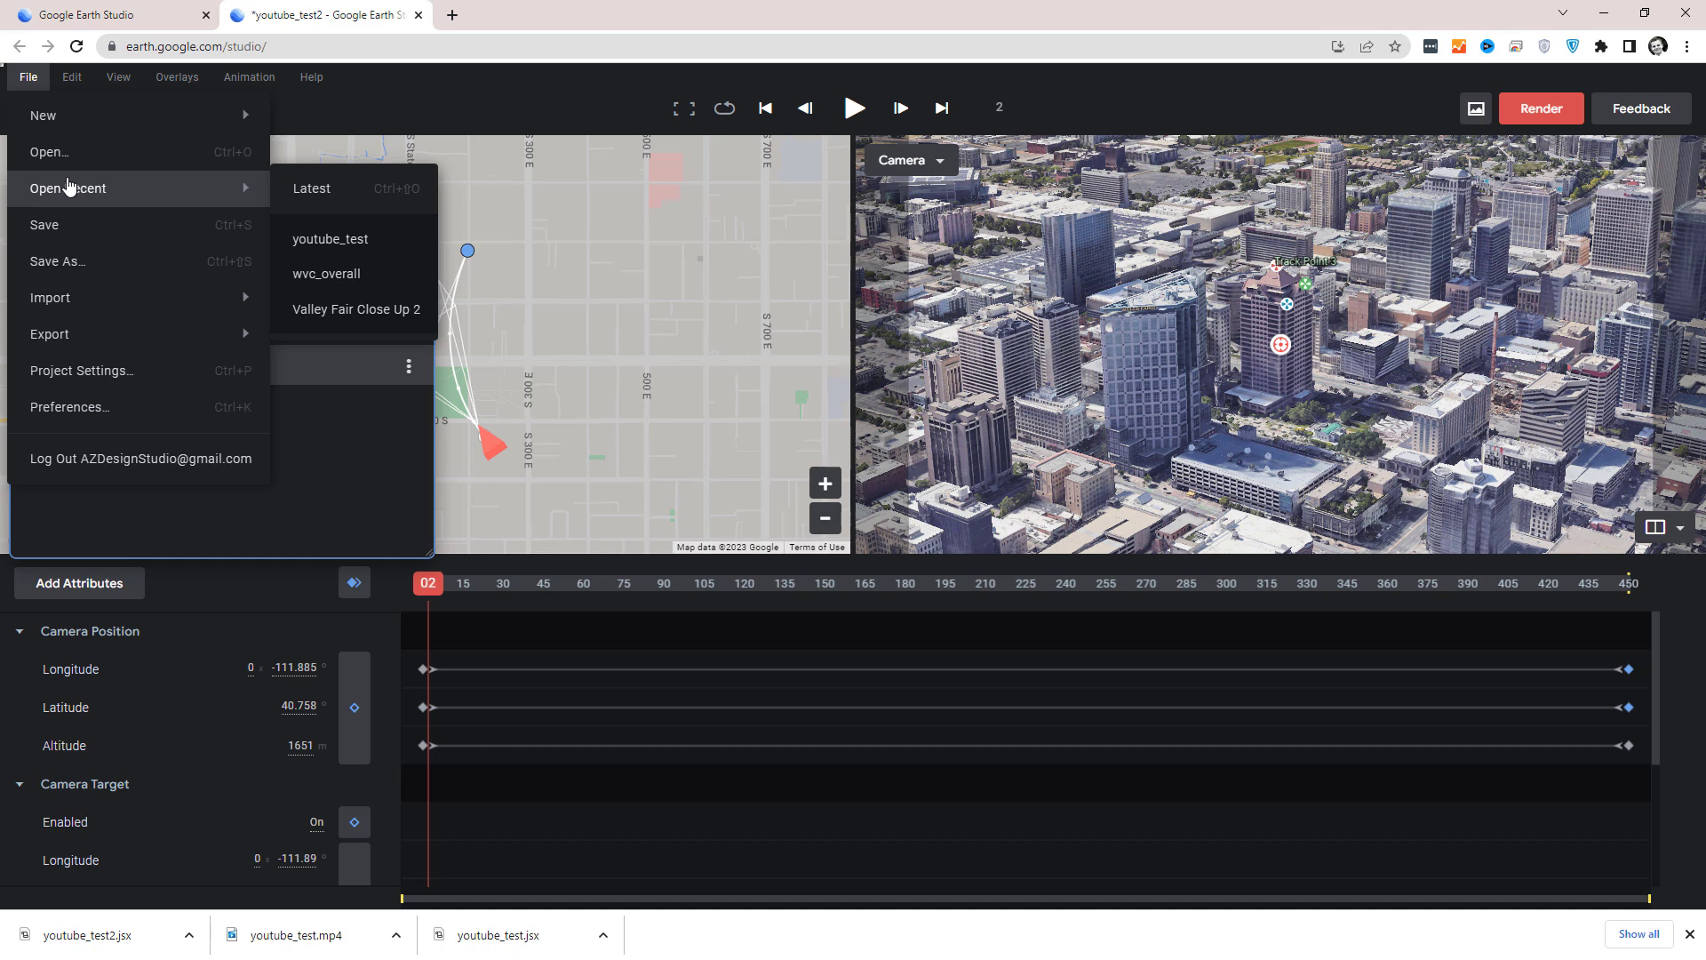
{"action": "mouse_move", "coordinate": [41, 132]}
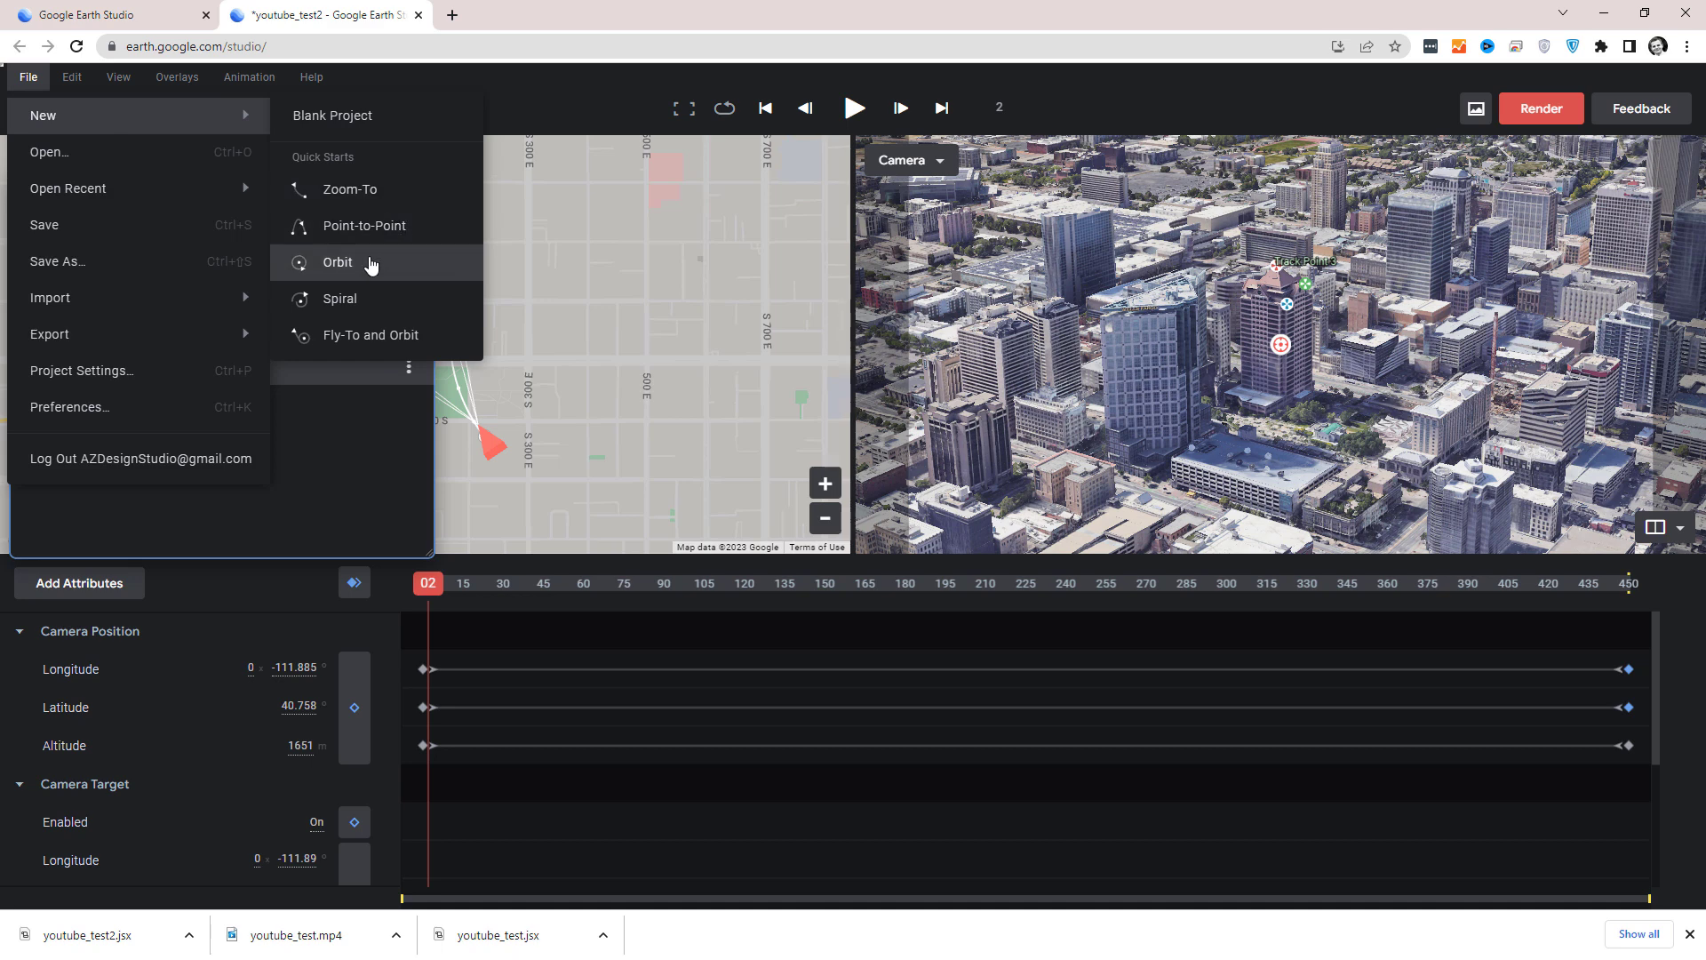
{"action": "left_click", "coordinate": [371, 263]}
{"action": "left_click", "coordinate": [979, 537]}
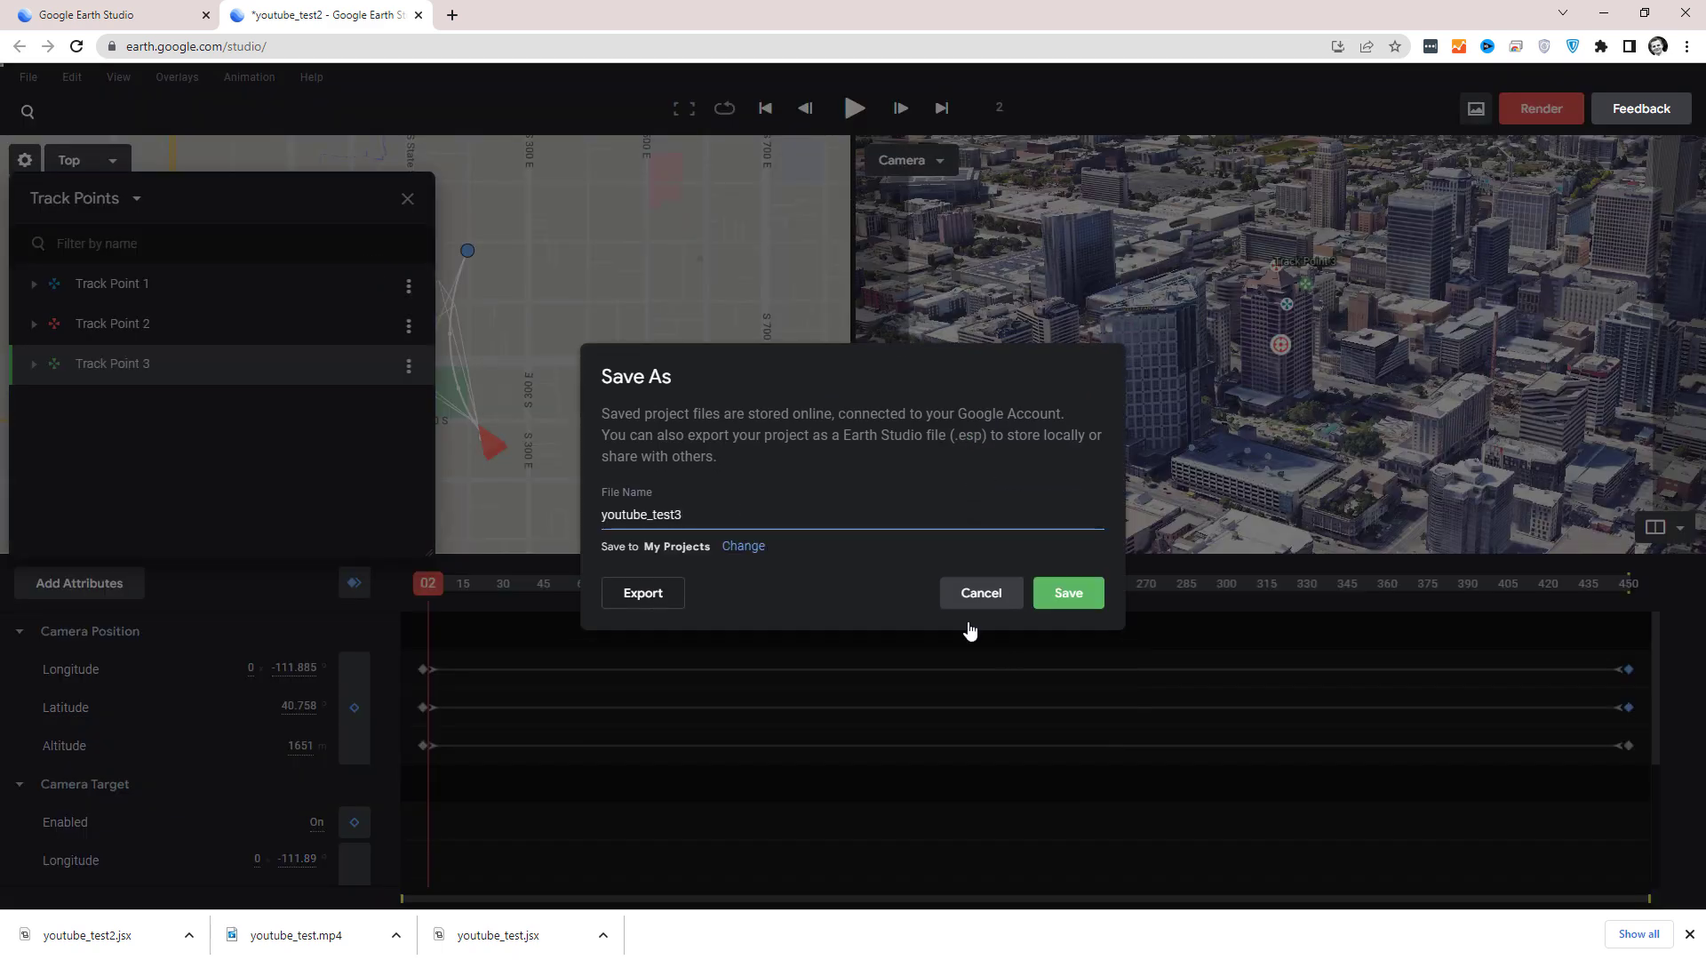
{"action": "left_click", "coordinate": [1066, 592]}
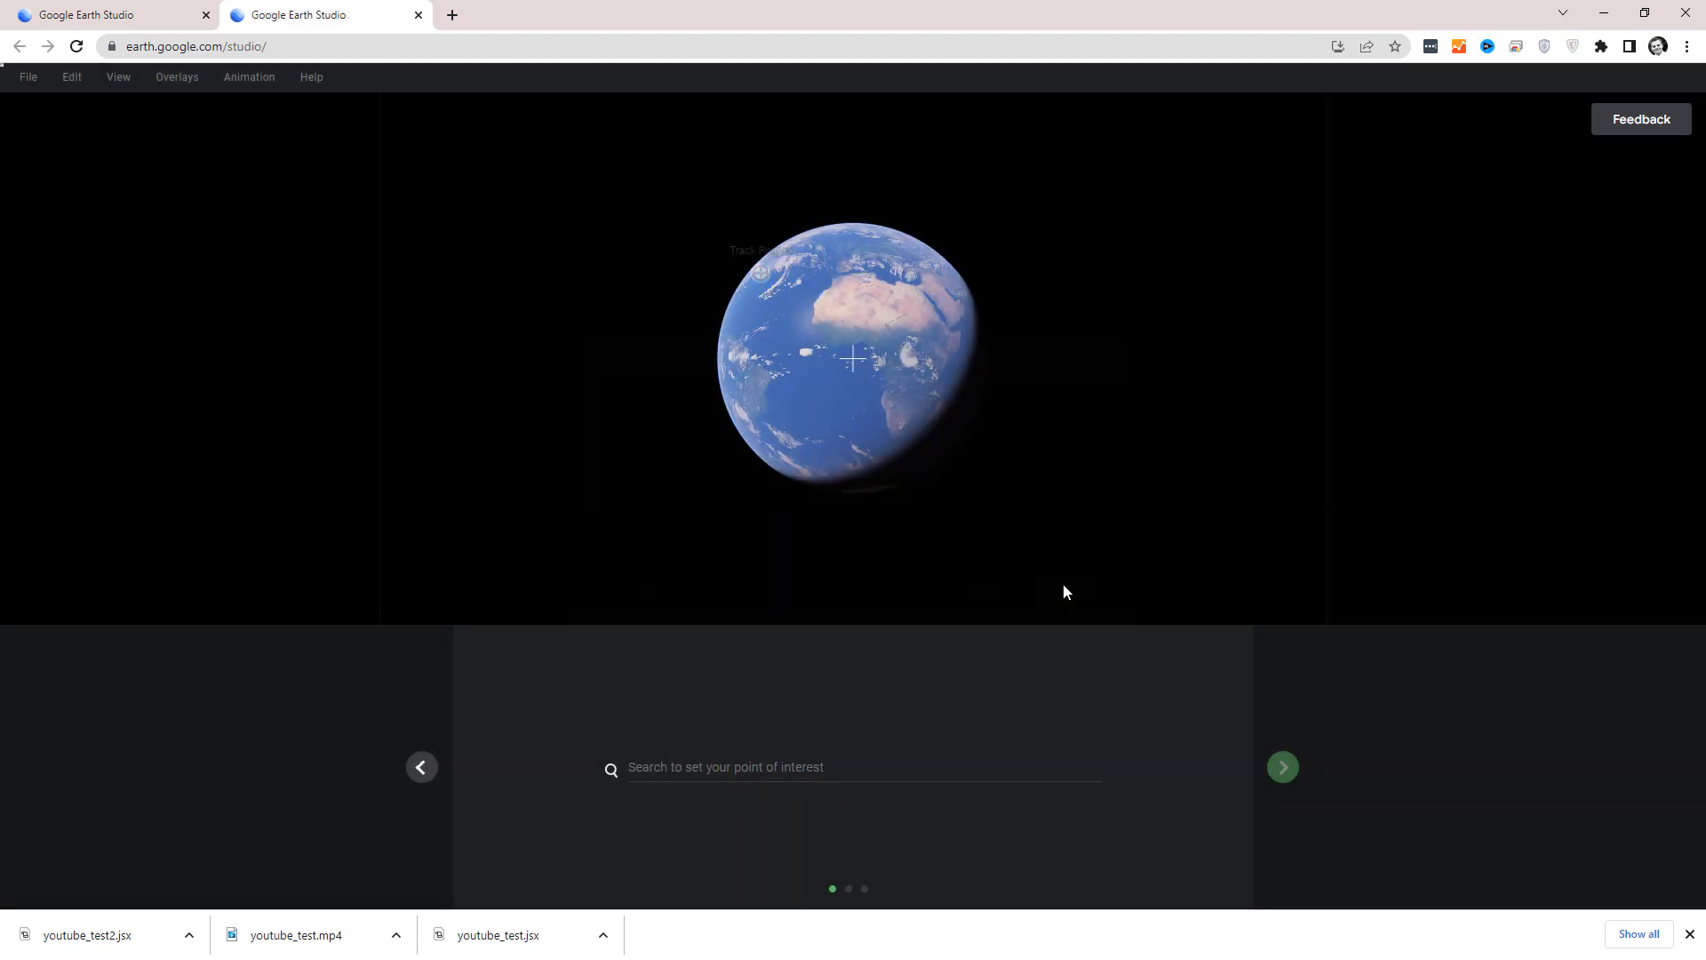
Set the orbit's point of interest on the centre of the large square arena in downtown Salt Lake City and continue to the orbit settings.
{"action": "scroll", "coordinate": [825, 344], "scroll_direction": "up", "scroll_amount": 3}
{"action": "mouse_move", "coordinate": [826, 348]}
{"action": "left_mouse_down"}
{"action": "mouse_move", "coordinate": [974, 367]}
{"action": "mouse_move", "coordinate": [845, 358]}
{"action": "left_mouse_up"}
{"action": "scroll", "coordinate": [782, 290], "scroll_direction": "up", "scroll_amount": 5}
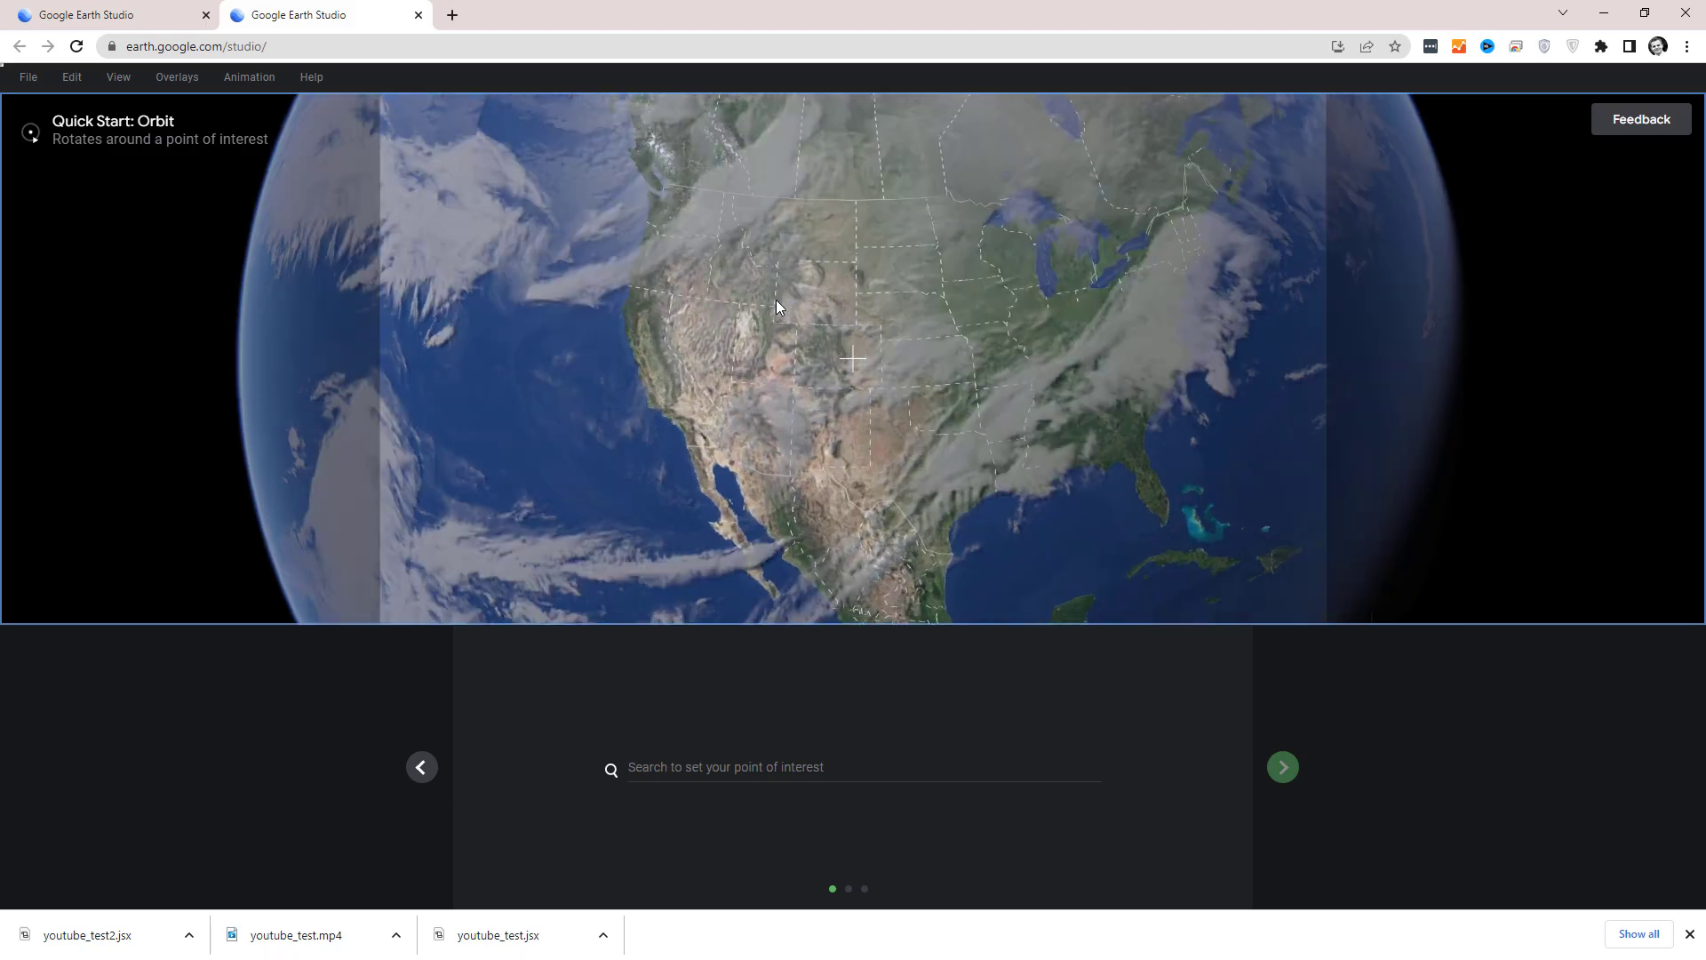
{"action": "scroll", "coordinate": [782, 291], "scroll_direction": "up", "scroll_amount": 10}
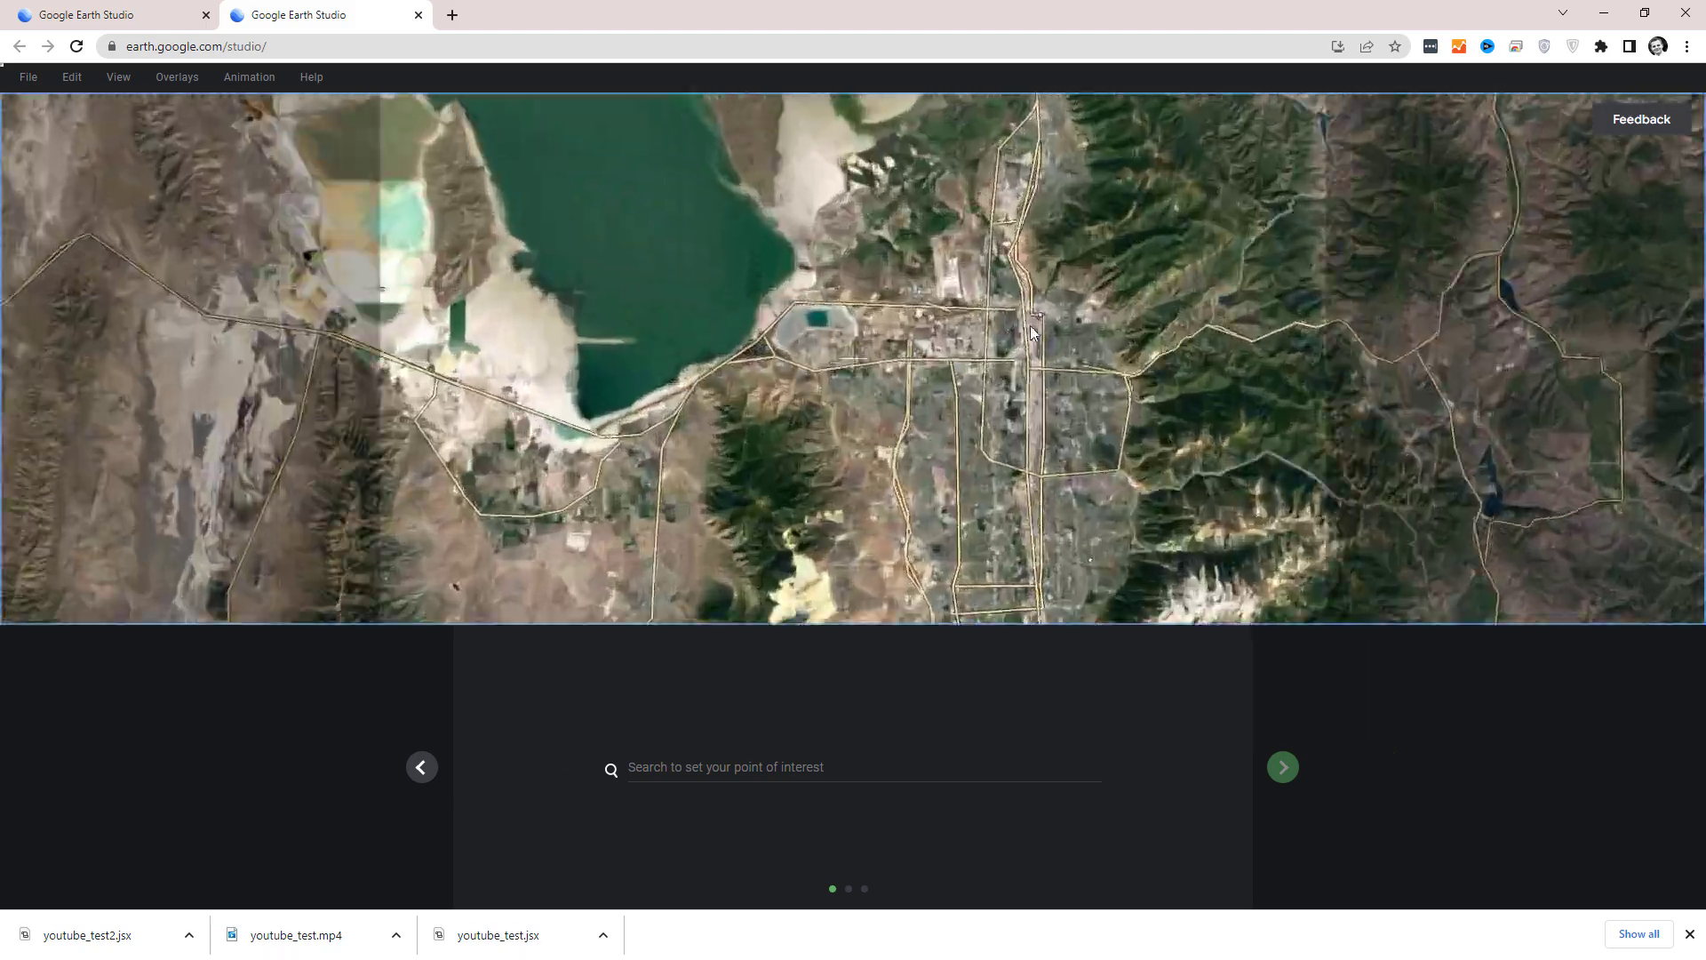
{"action": "scroll", "coordinate": [1032, 332], "scroll_direction": "up", "scroll_amount": 3}
{"action": "left_click_drag", "start_coordinate": [1024, 478], "coordinate": [985, 222]}
{"action": "left_click_drag", "start_coordinate": [1152, 438], "coordinate": [1063, 247]}
{"action": "scroll", "coordinate": [1061, 277], "scroll_direction": "up", "scroll_amount": 5}
{"action": "scroll", "coordinate": [1027, 185], "scroll_direction": "up", "scroll_amount": 8}
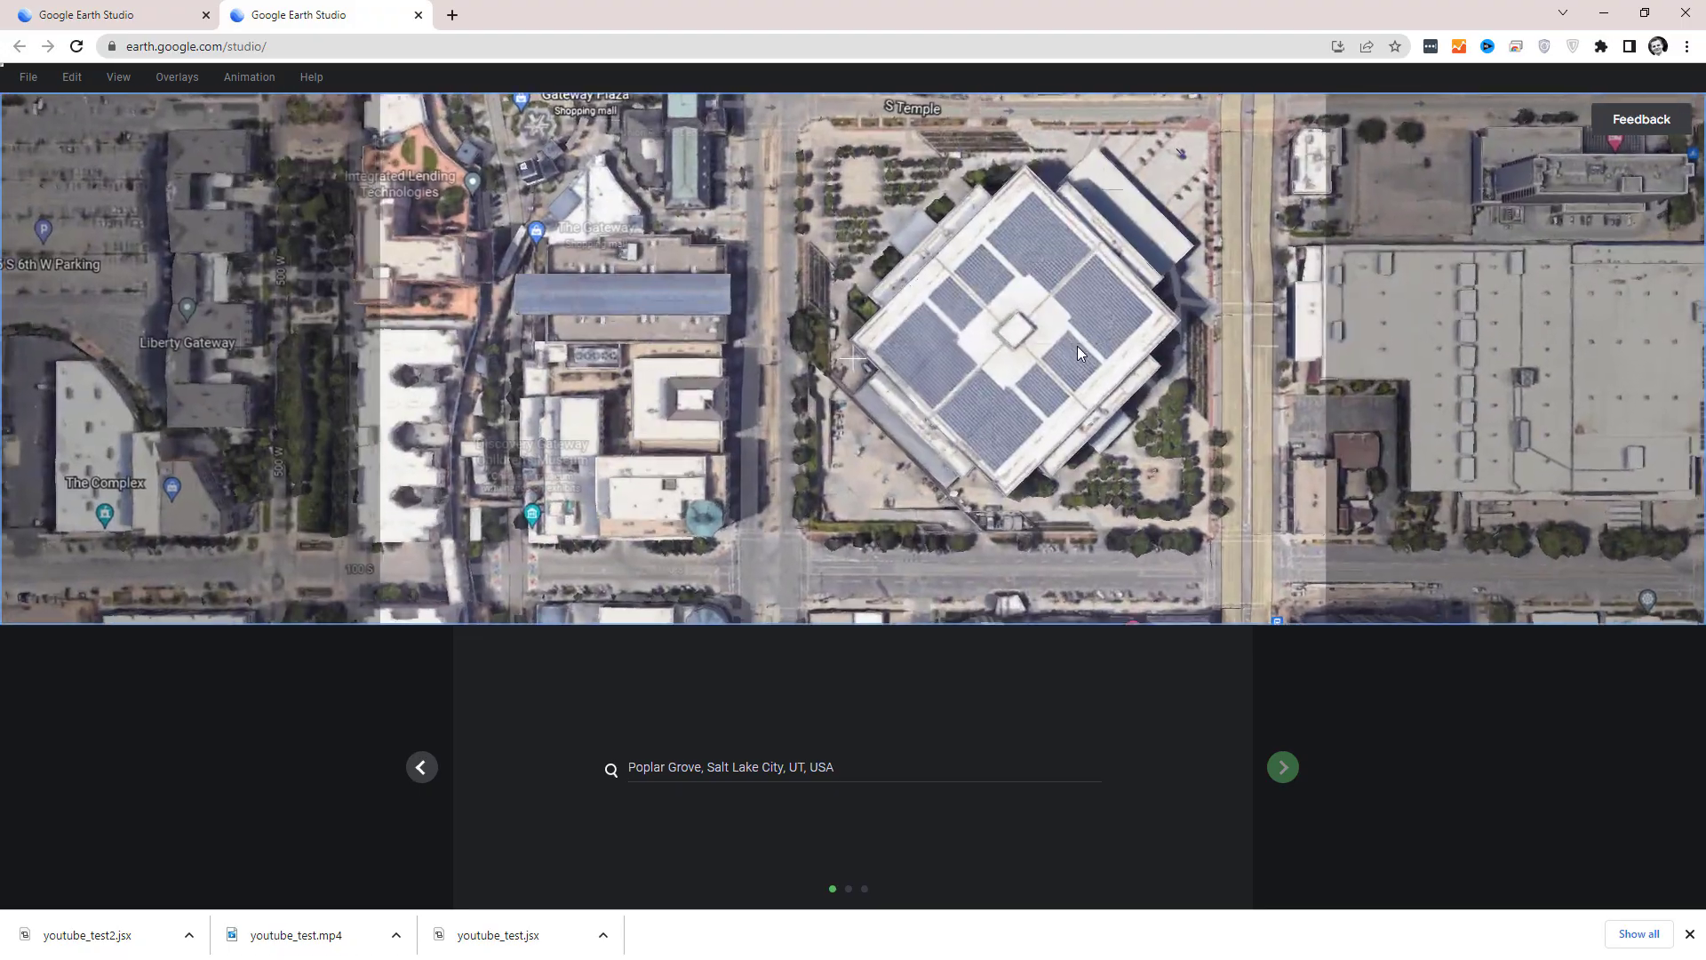
{"action": "left_click_drag", "start_coordinate": [1077, 344], "coordinate": [898, 392]}
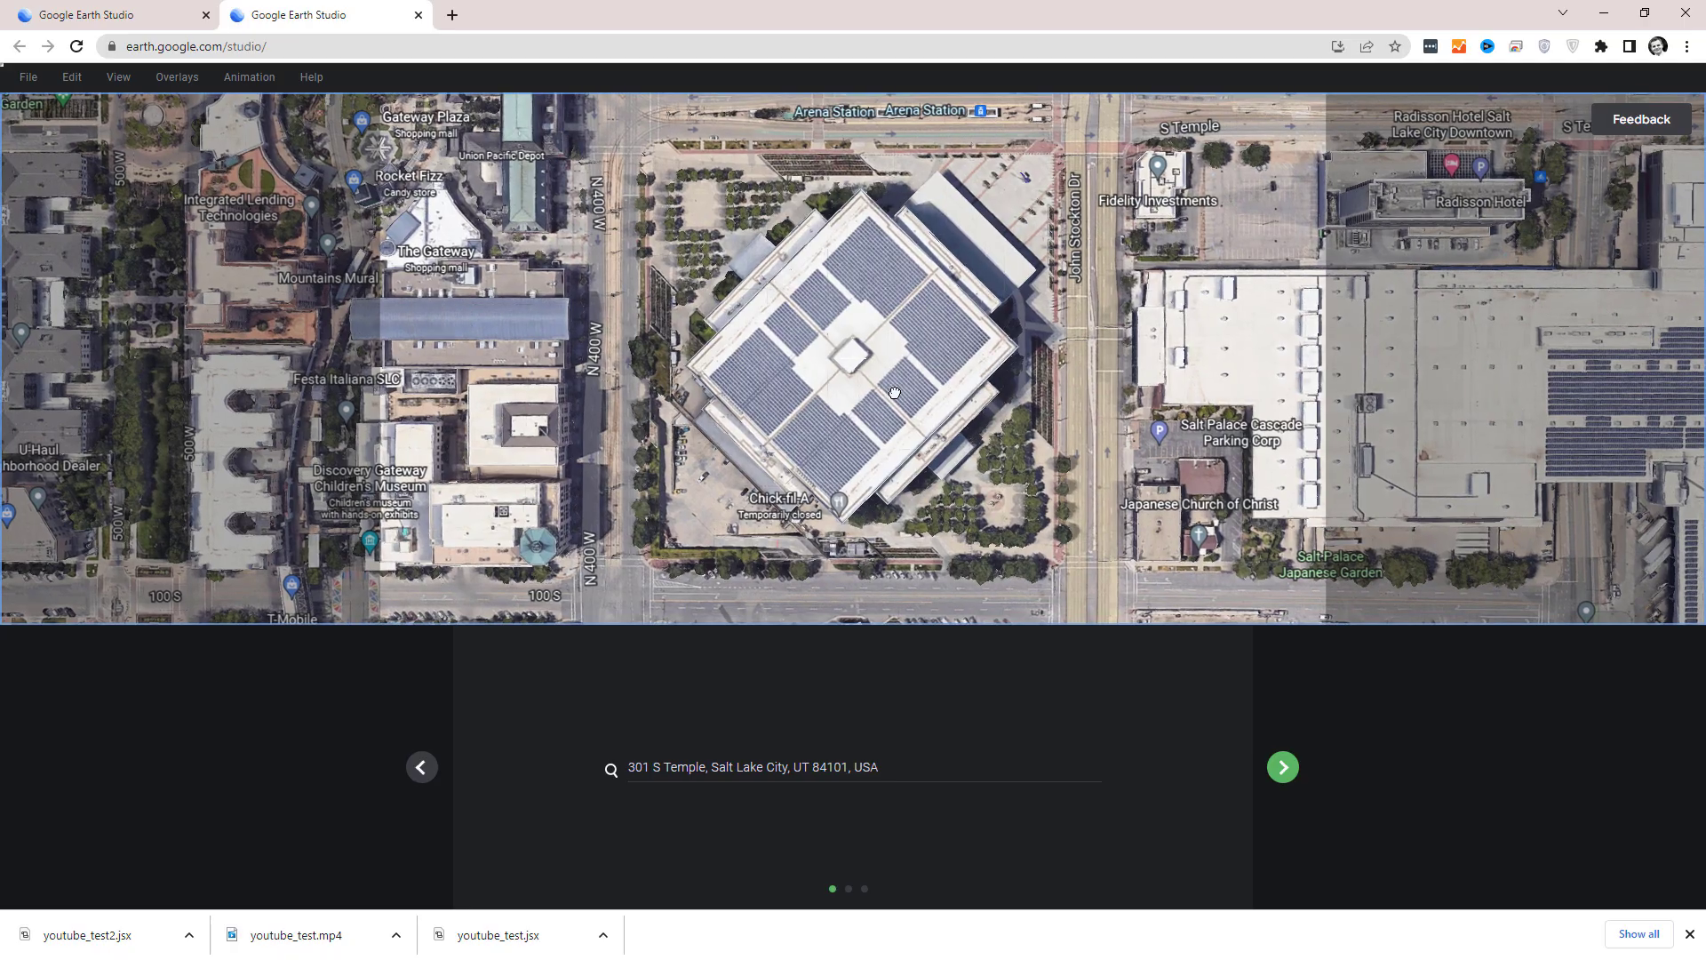
{"action": "left_click", "coordinate": [1289, 769]}
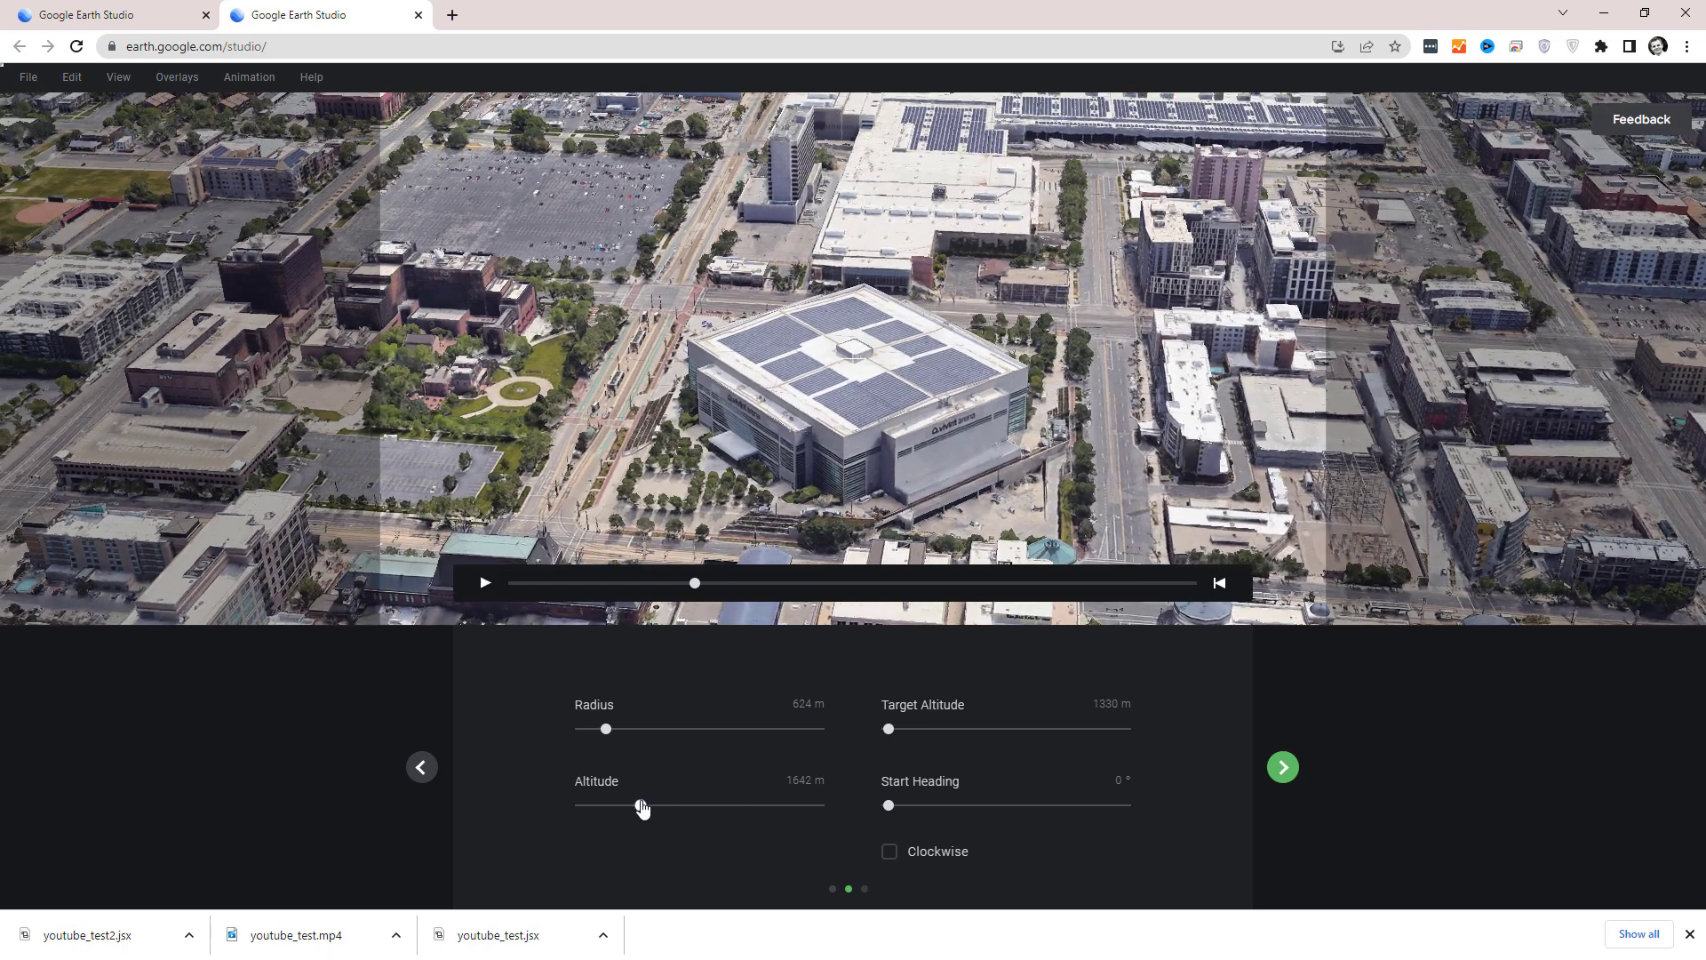
Set the orbit's radius to 750 m and altitude to 1605 m, and create the project with a 50 s duration.
{"action": "left_click_drag", "start_coordinate": [641, 805], "coordinate": [618, 808]}
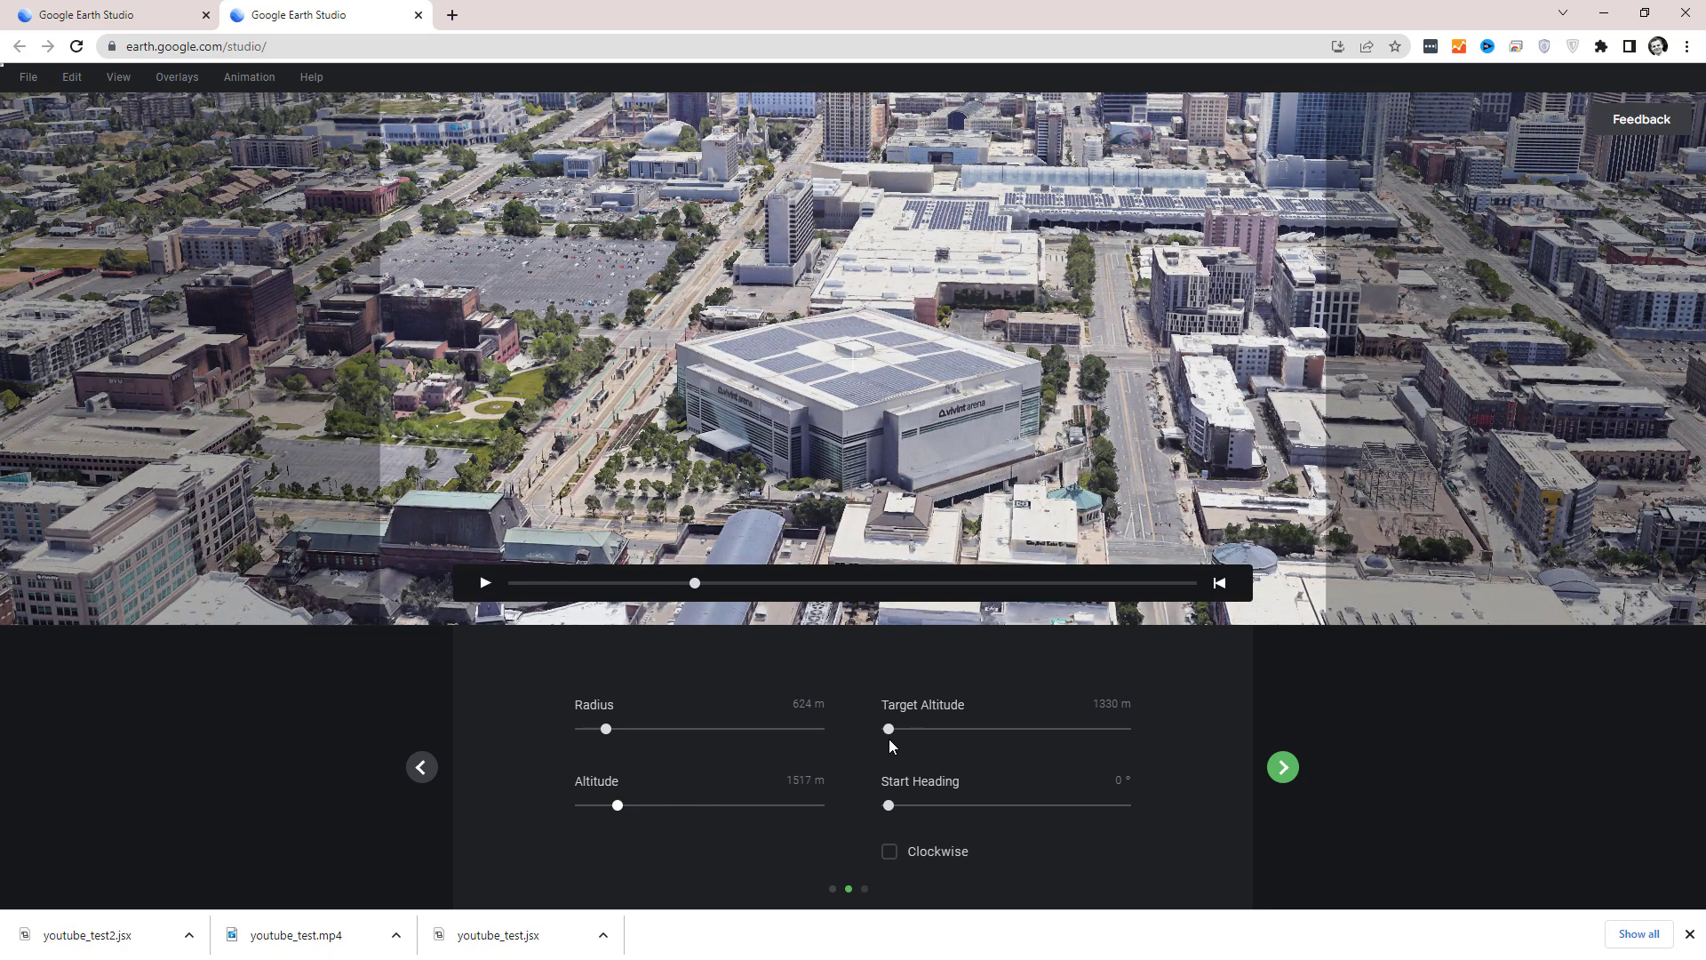
{"action": "mouse_move", "coordinate": [608, 728]}
{"action": "left_mouse_down"}
{"action": "mouse_move", "coordinate": [639, 729]}
{"action": "mouse_move", "coordinate": [611, 727]}
{"action": "left_mouse_up"}
{"action": "left_click_drag", "start_coordinate": [621, 811], "coordinate": [634, 812]}
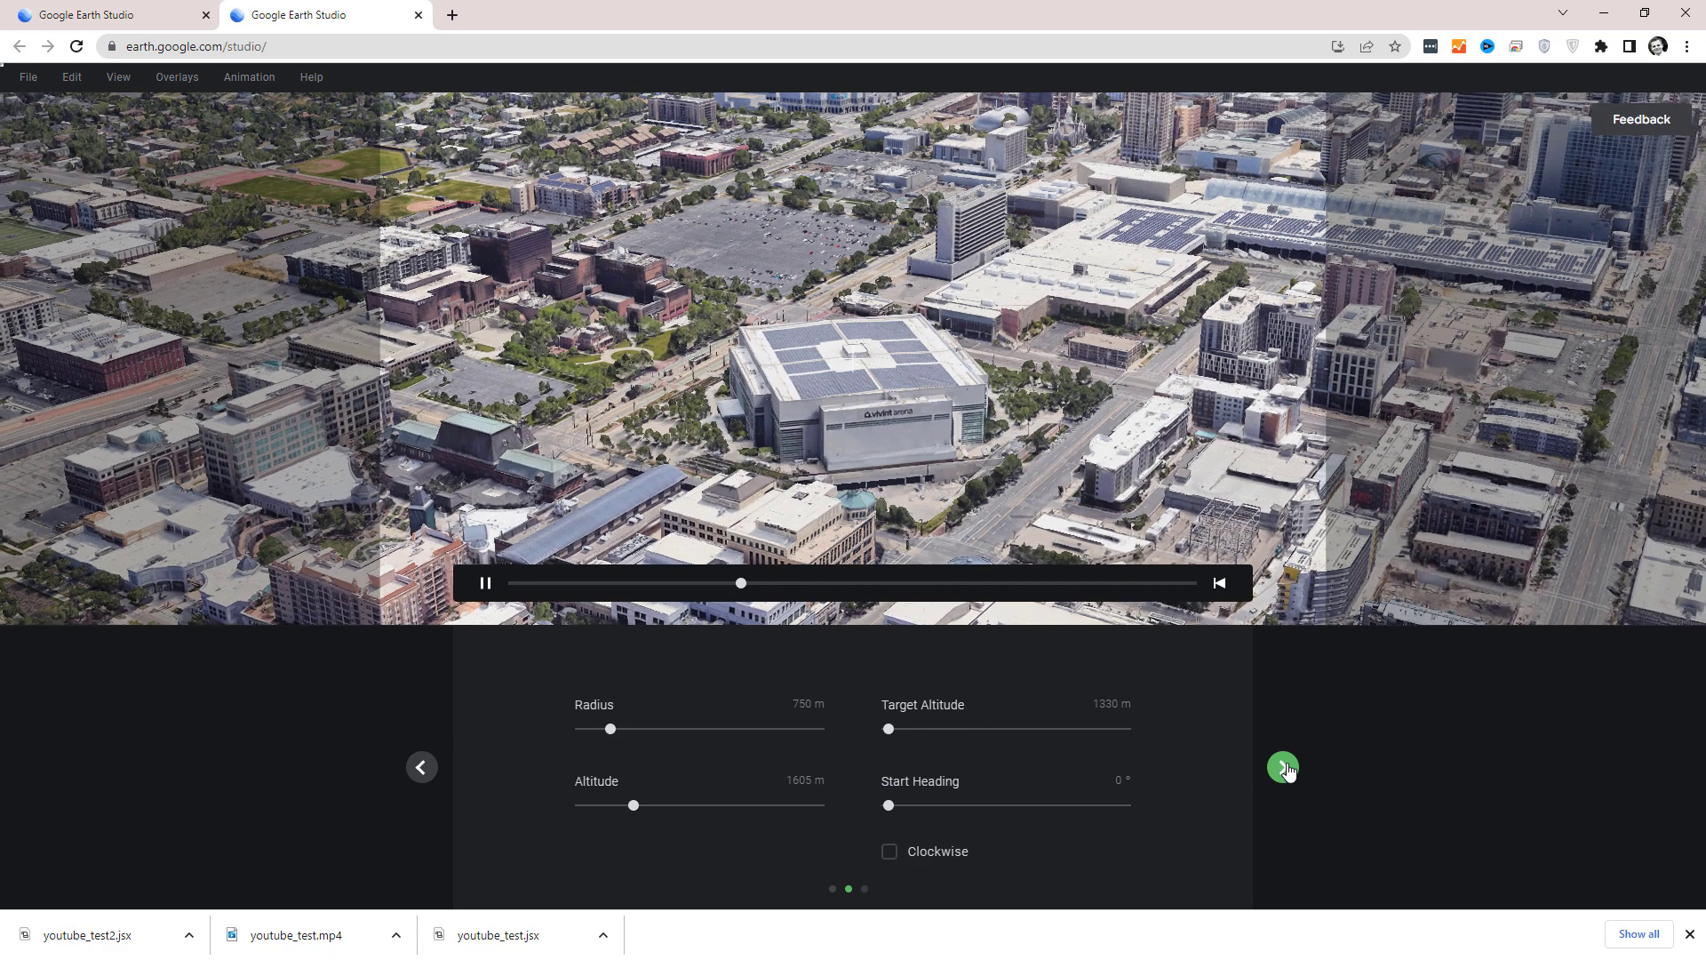
{"action": "left_click", "coordinate": [1283, 766]}
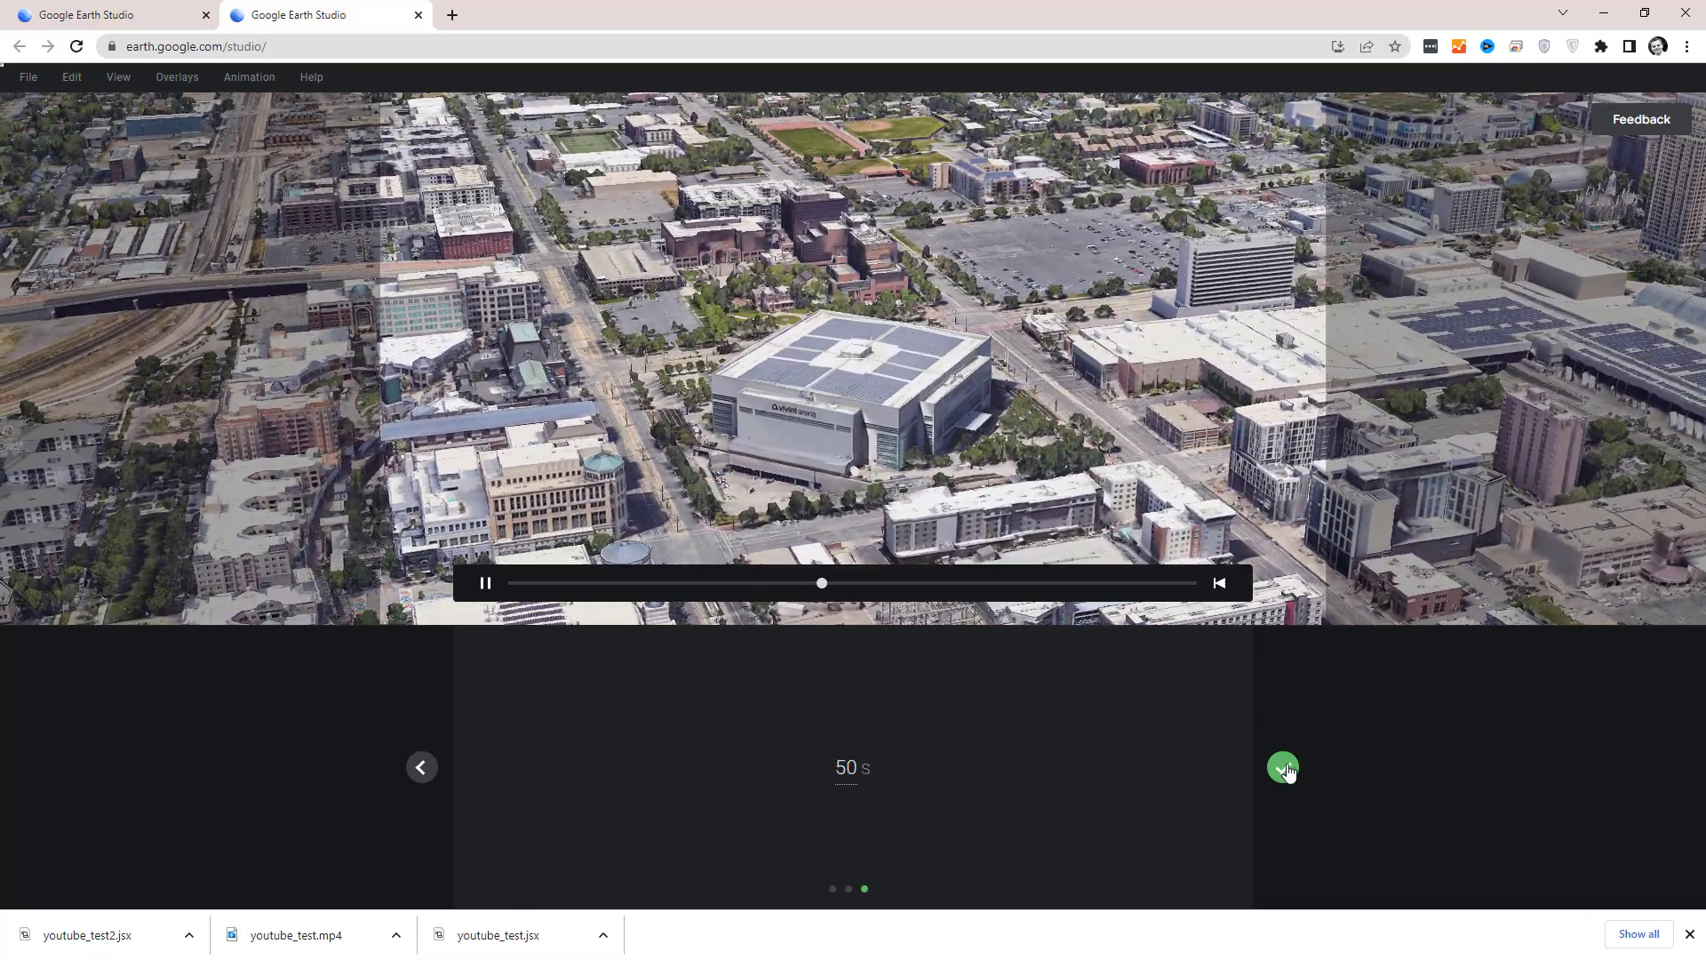
{"action": "left_click", "coordinate": [1283, 766]}
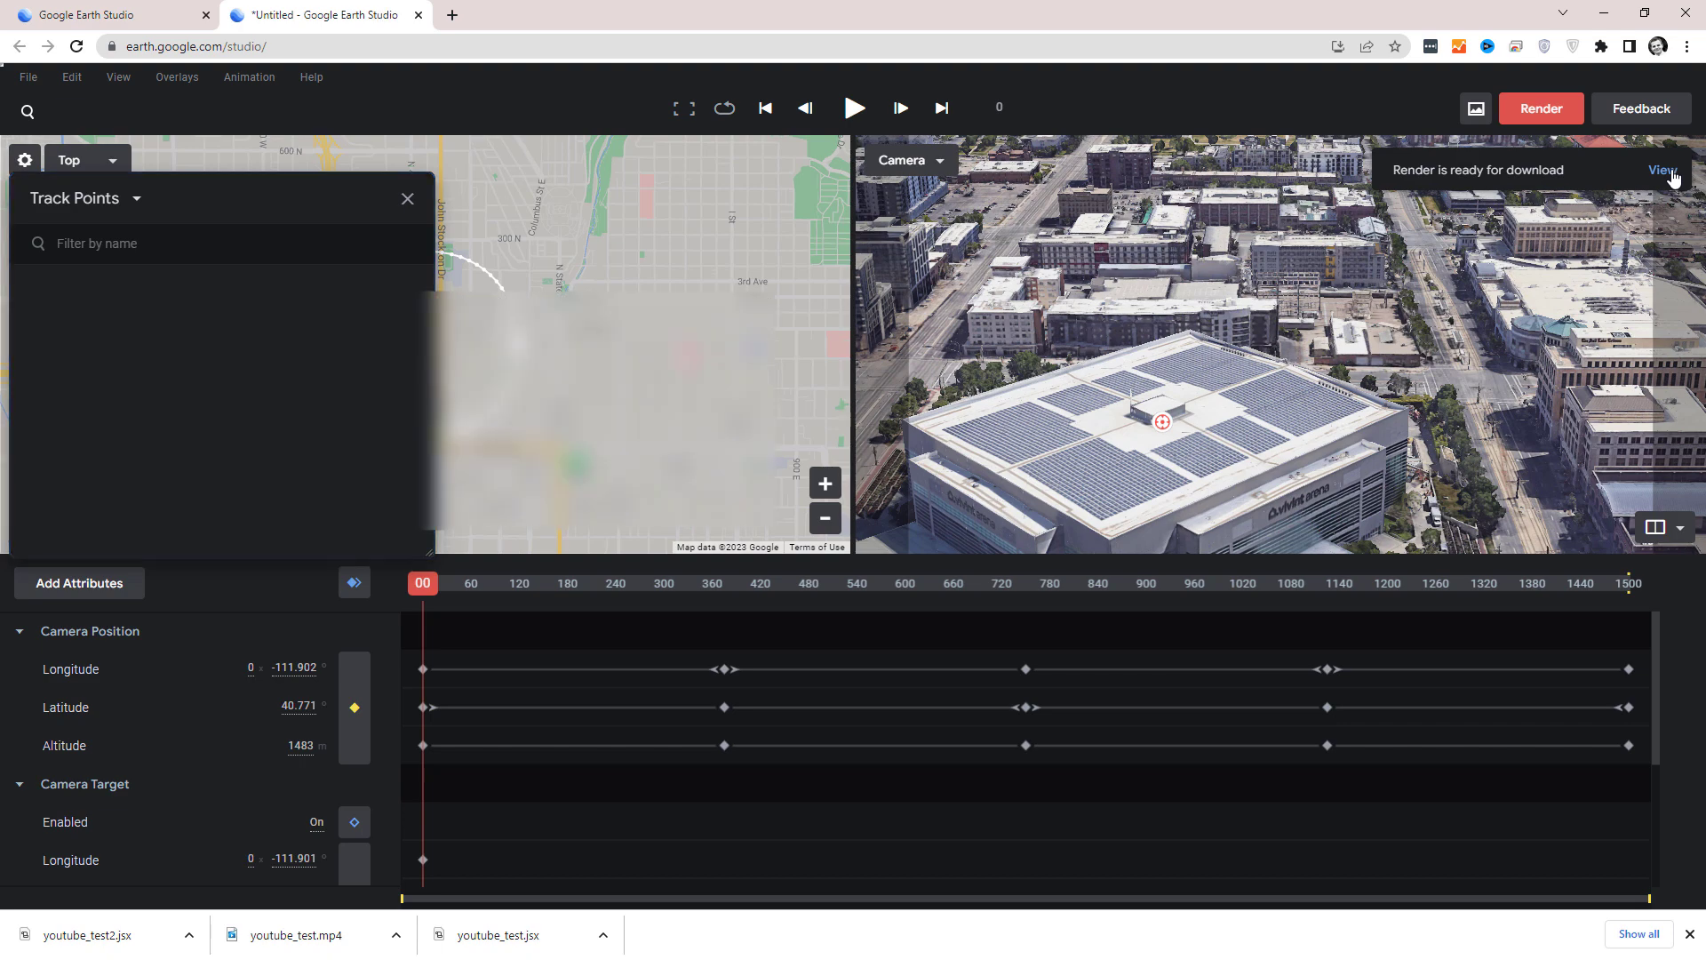
Download the finished youtube_test2 cloud render as youtube_test2.mp4 into the google_earth_studio folder and close the list of renders.
{"action": "left_click", "coordinate": [1662, 170]}
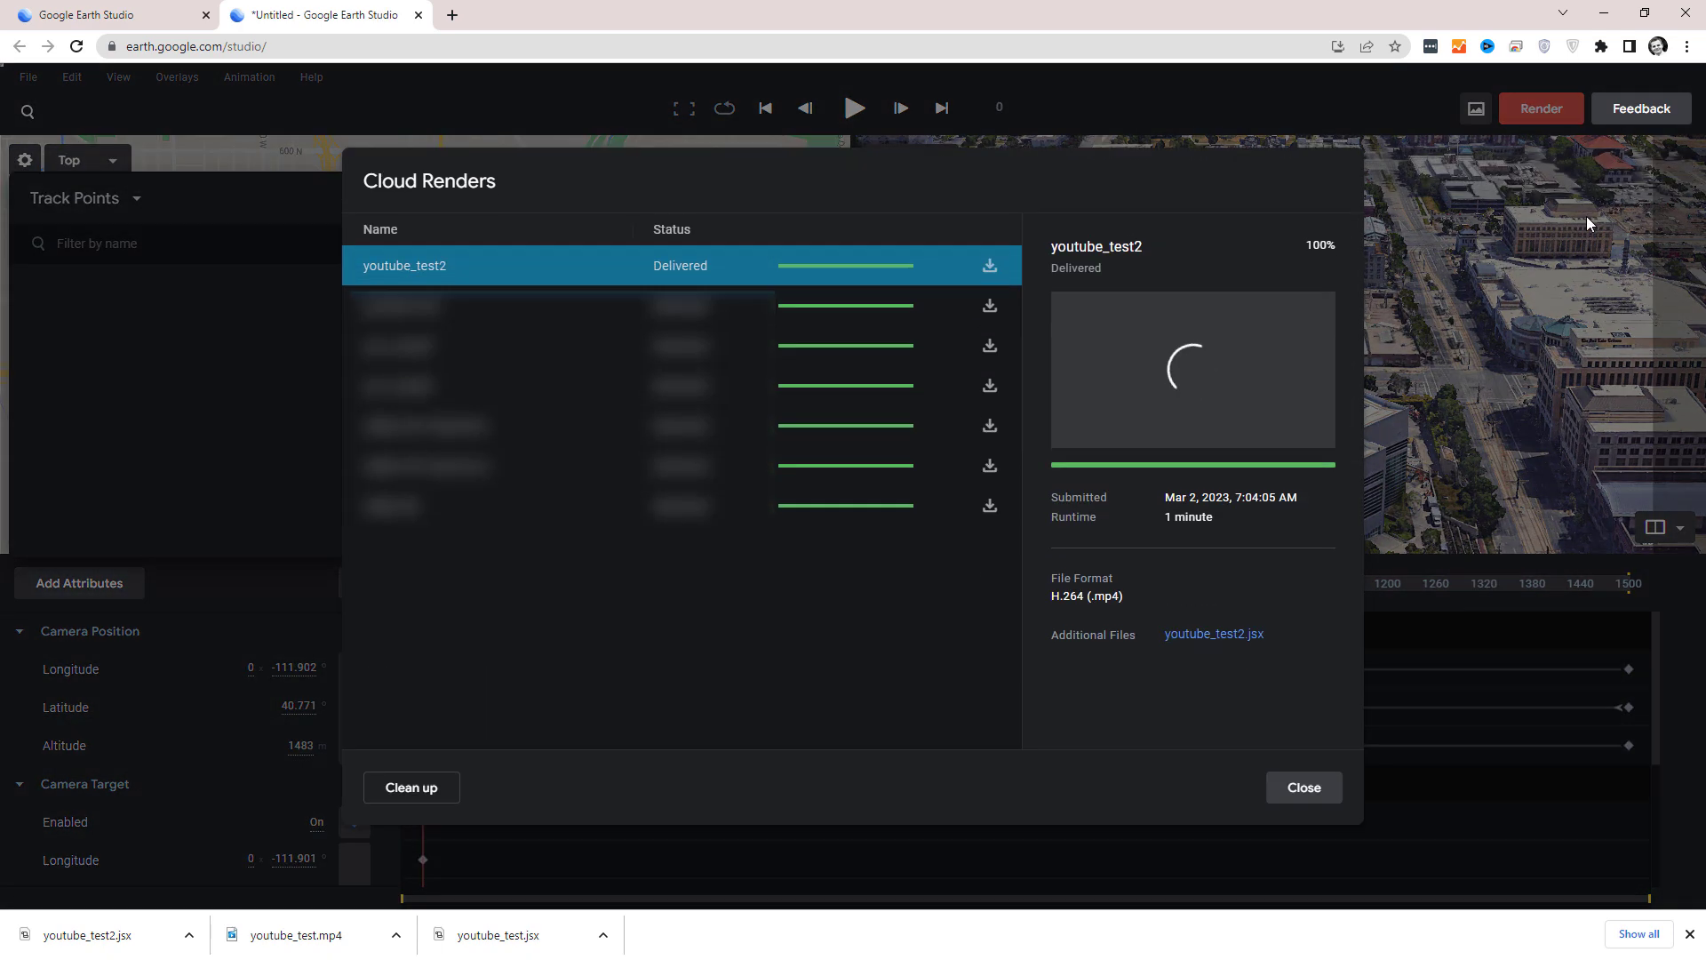
{"action": "left_click", "coordinate": [989, 266]}
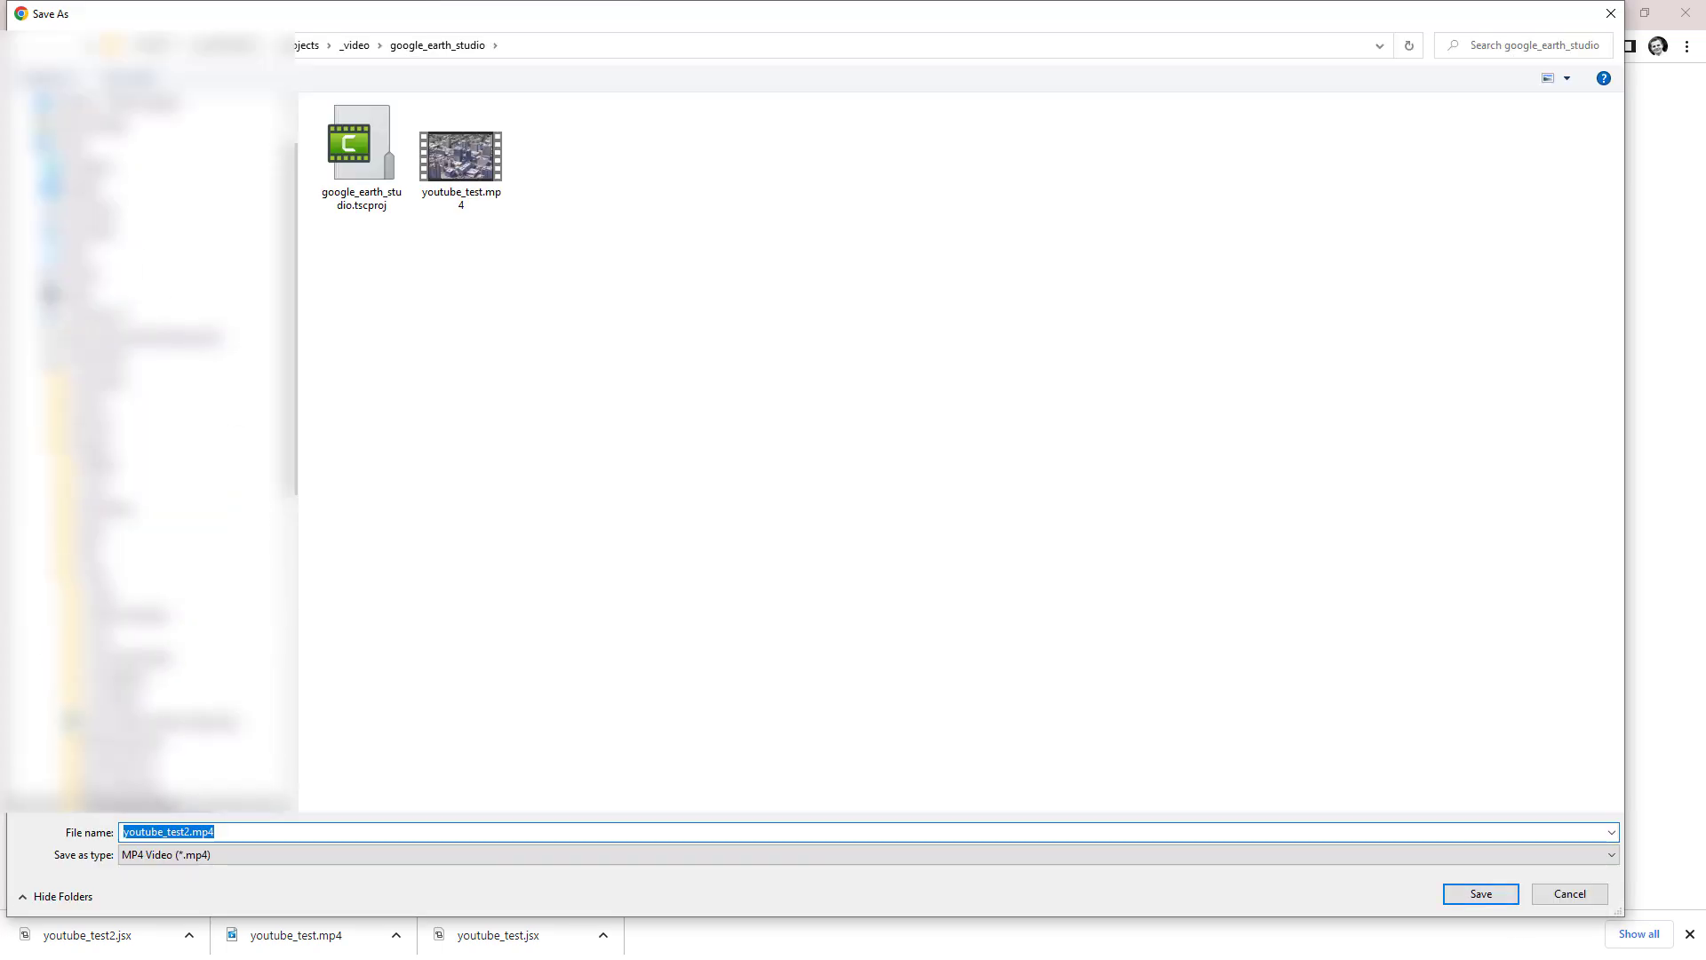
{"action": "left_click", "coordinate": [1481, 893]}
{"action": "left_click", "coordinate": [1298, 786]}
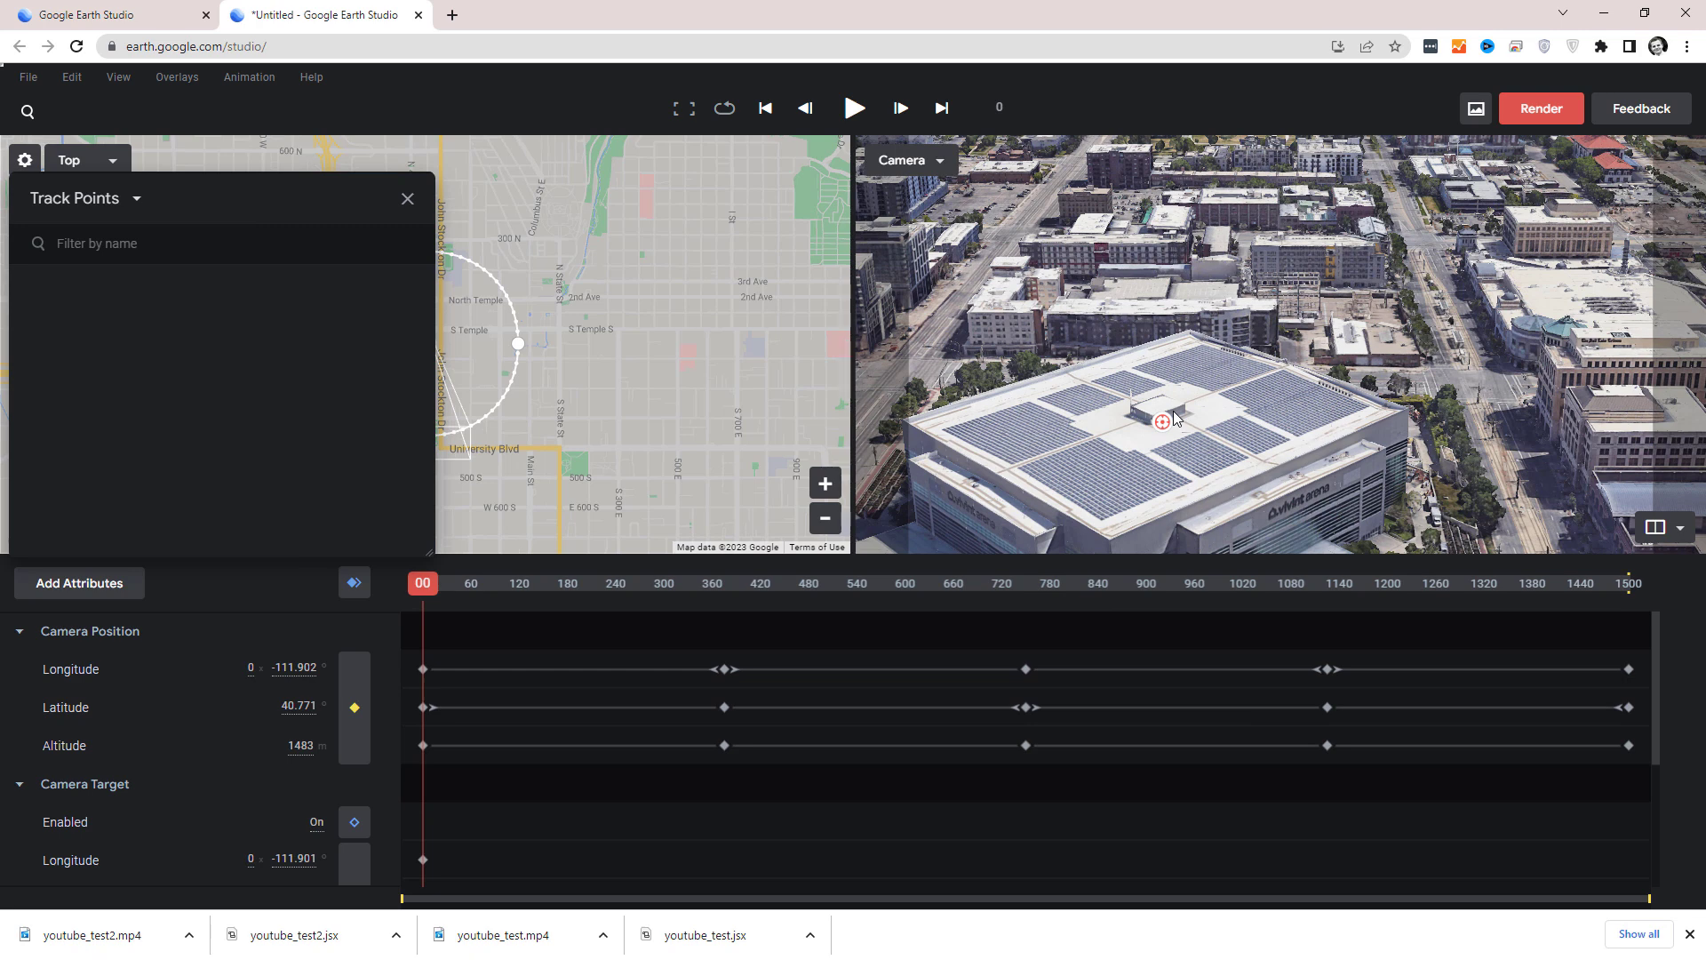
Set a track point on each of the four corners of the arena's roof and scrub the orbit to check them.
{"action": "right_click", "coordinate": [1409, 411]}
{"action": "left_click", "coordinate": [1457, 444]}
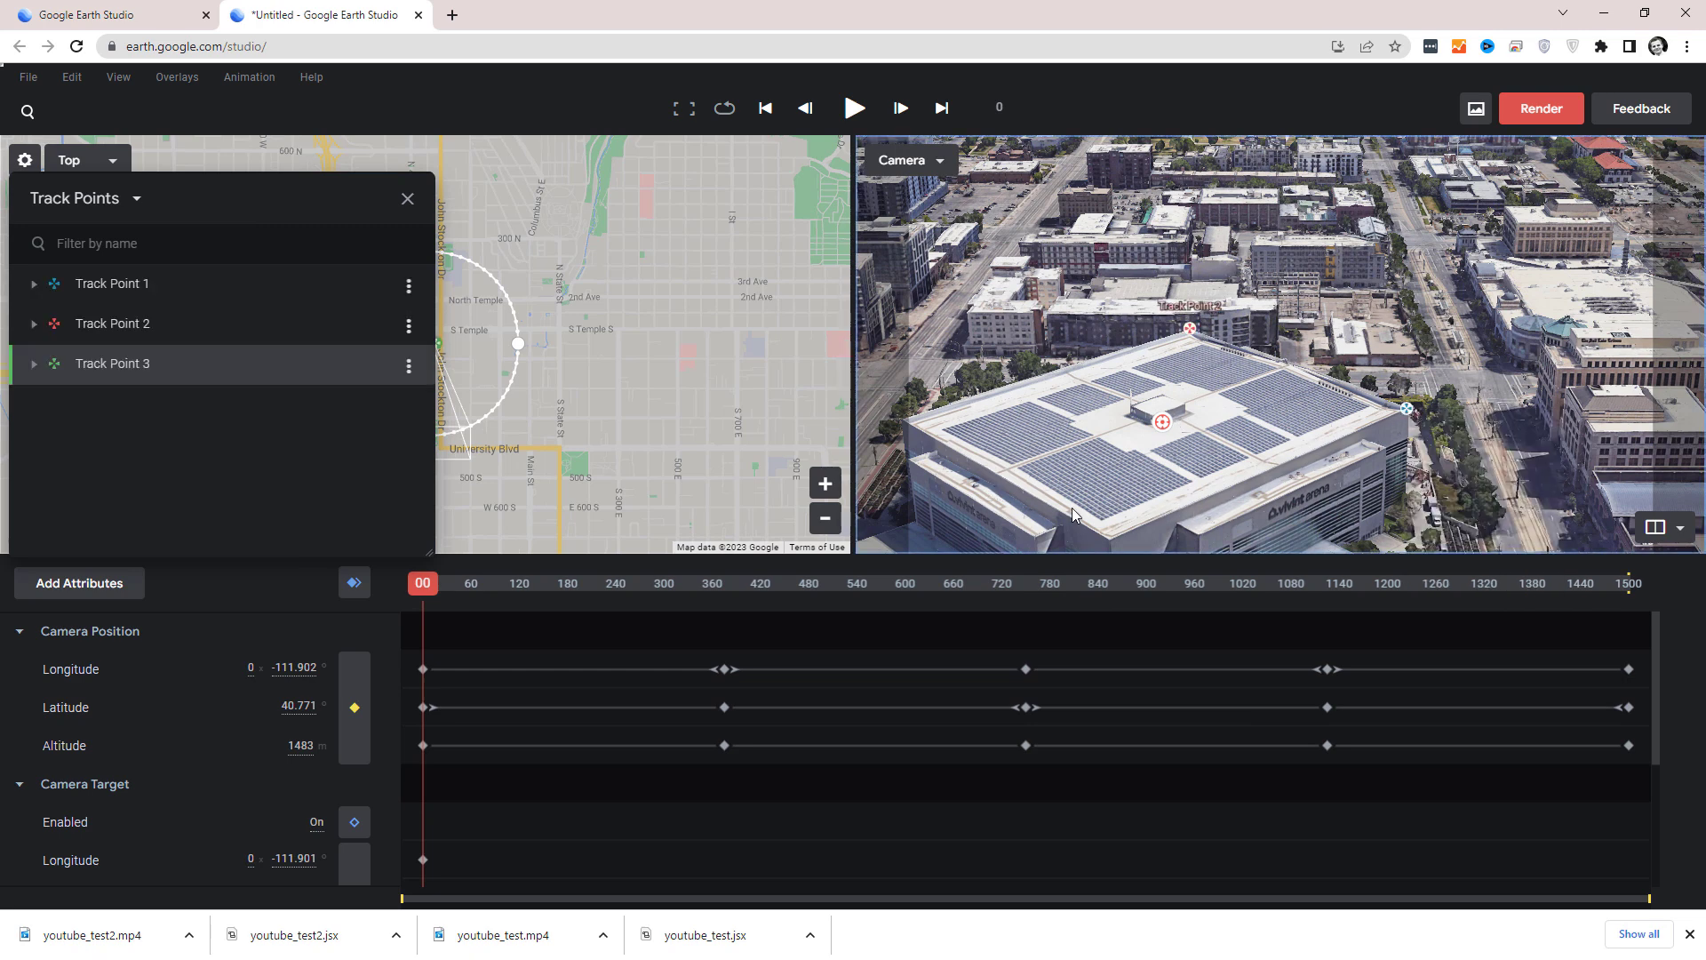
{"action": "right_click", "coordinate": [1111, 542]}
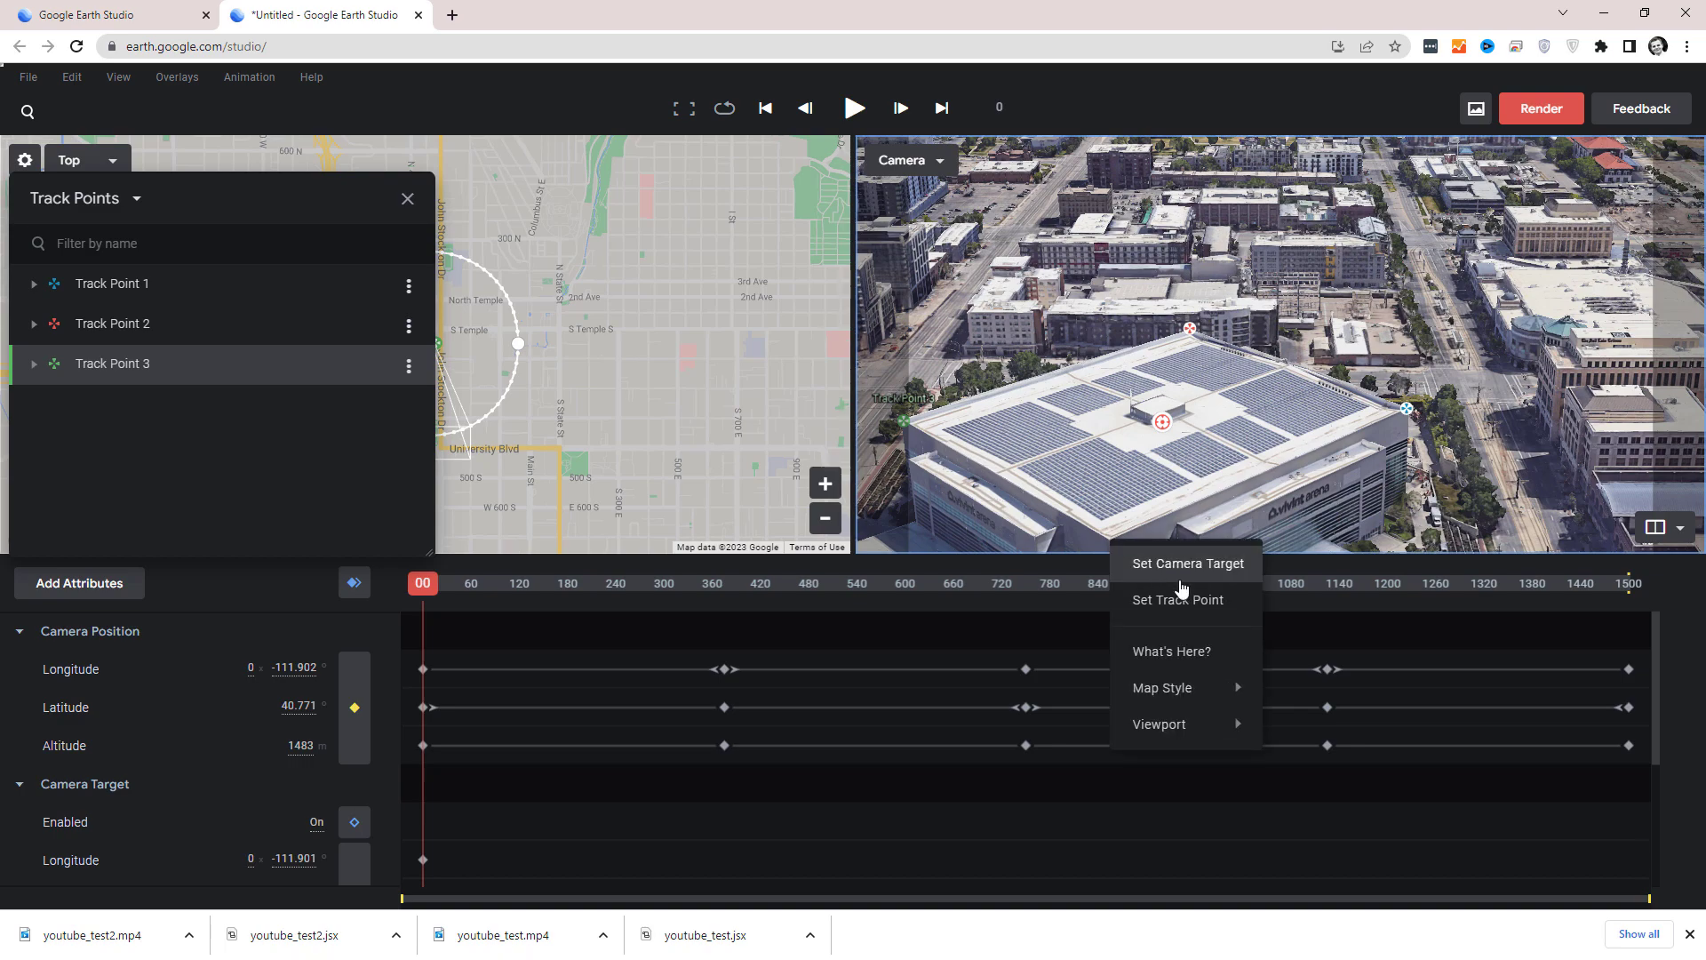
{"action": "left_click", "coordinate": [1190, 595]}
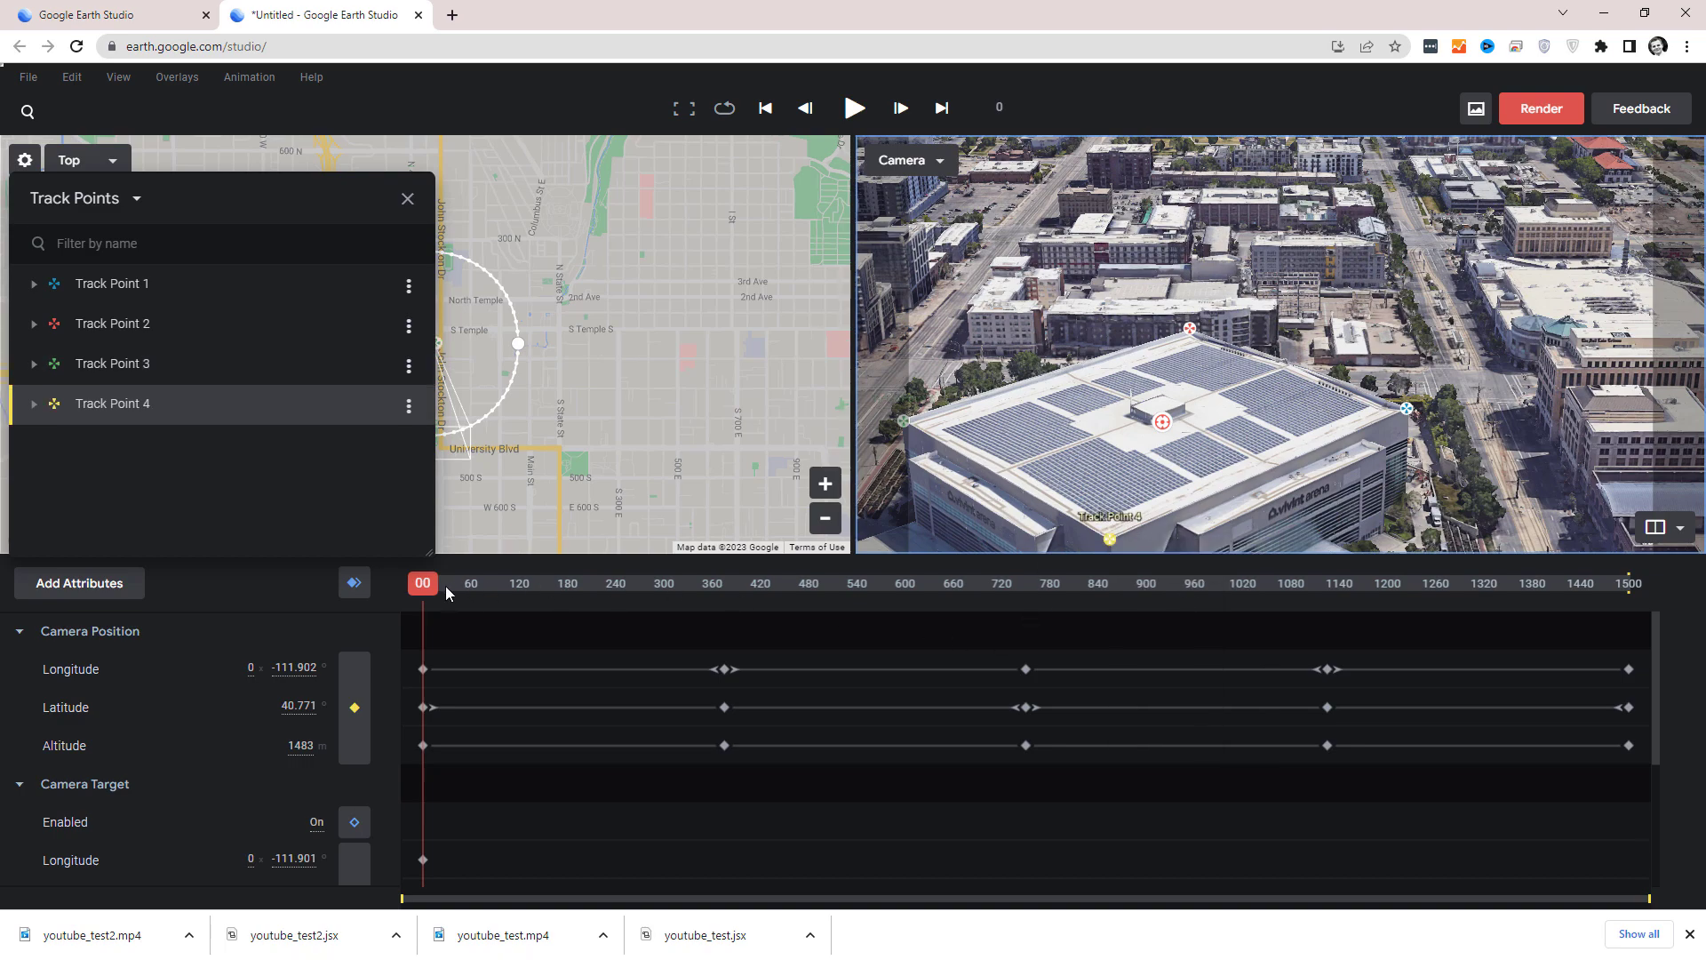
{"action": "left_click_drag", "start_coordinate": [423, 584], "coordinate": [974, 643]}
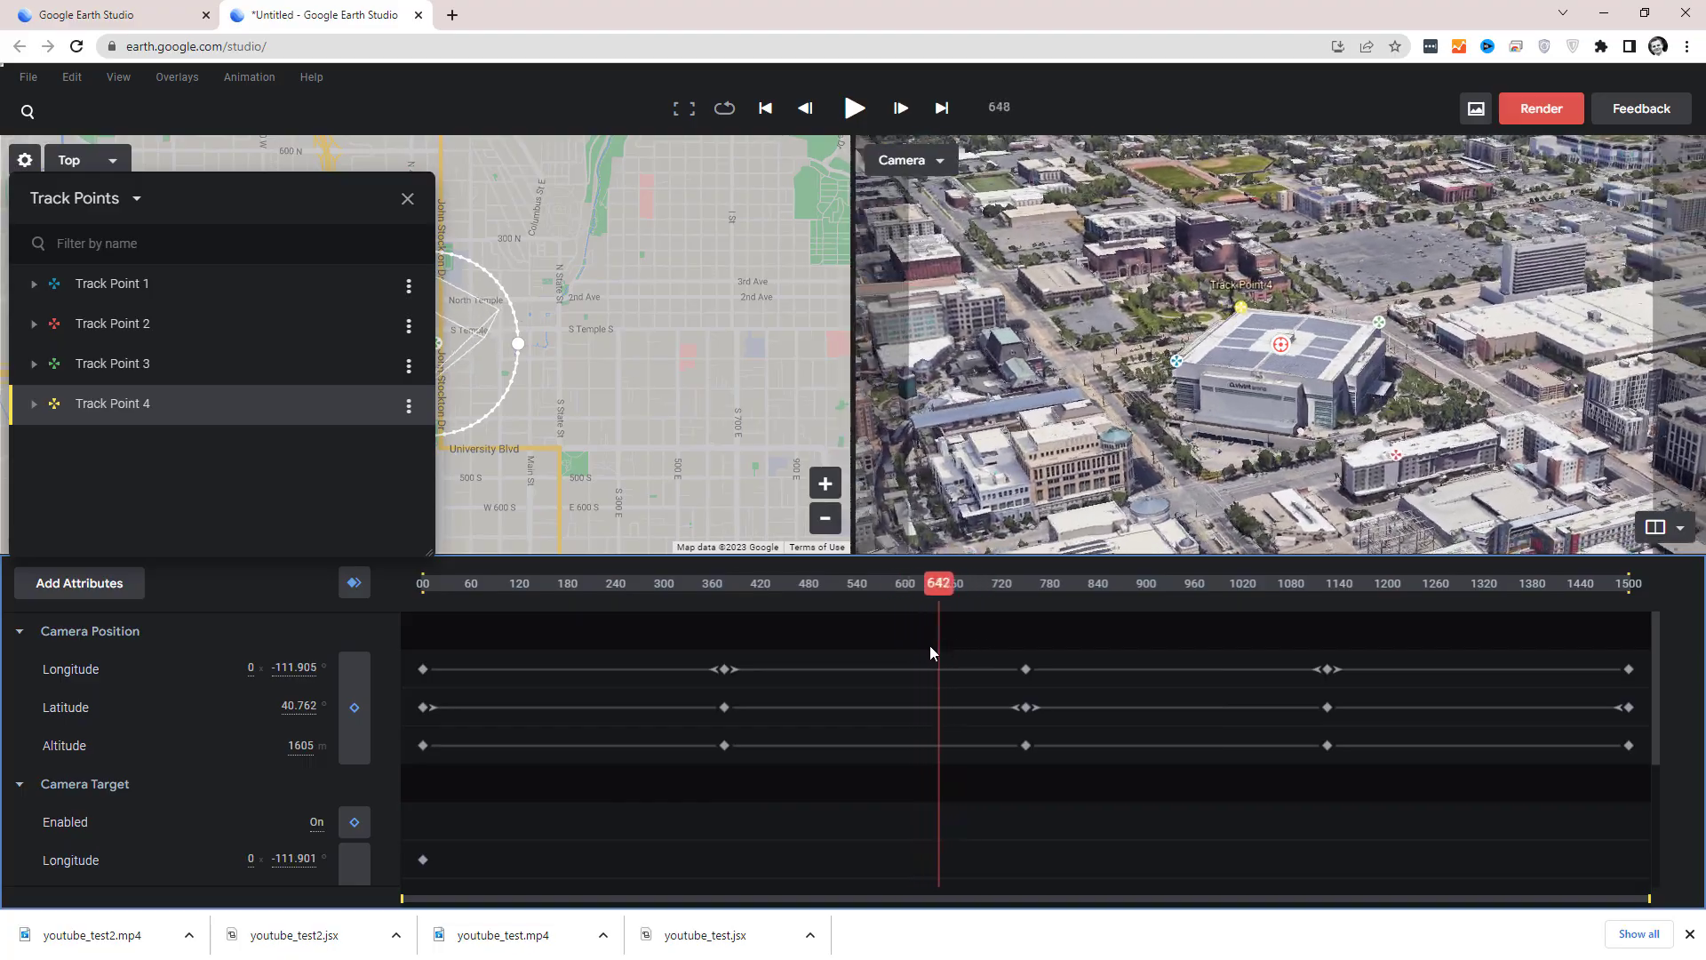
{"action": "left_click_drag", "start_coordinate": [929, 645], "coordinate": [401, 669]}
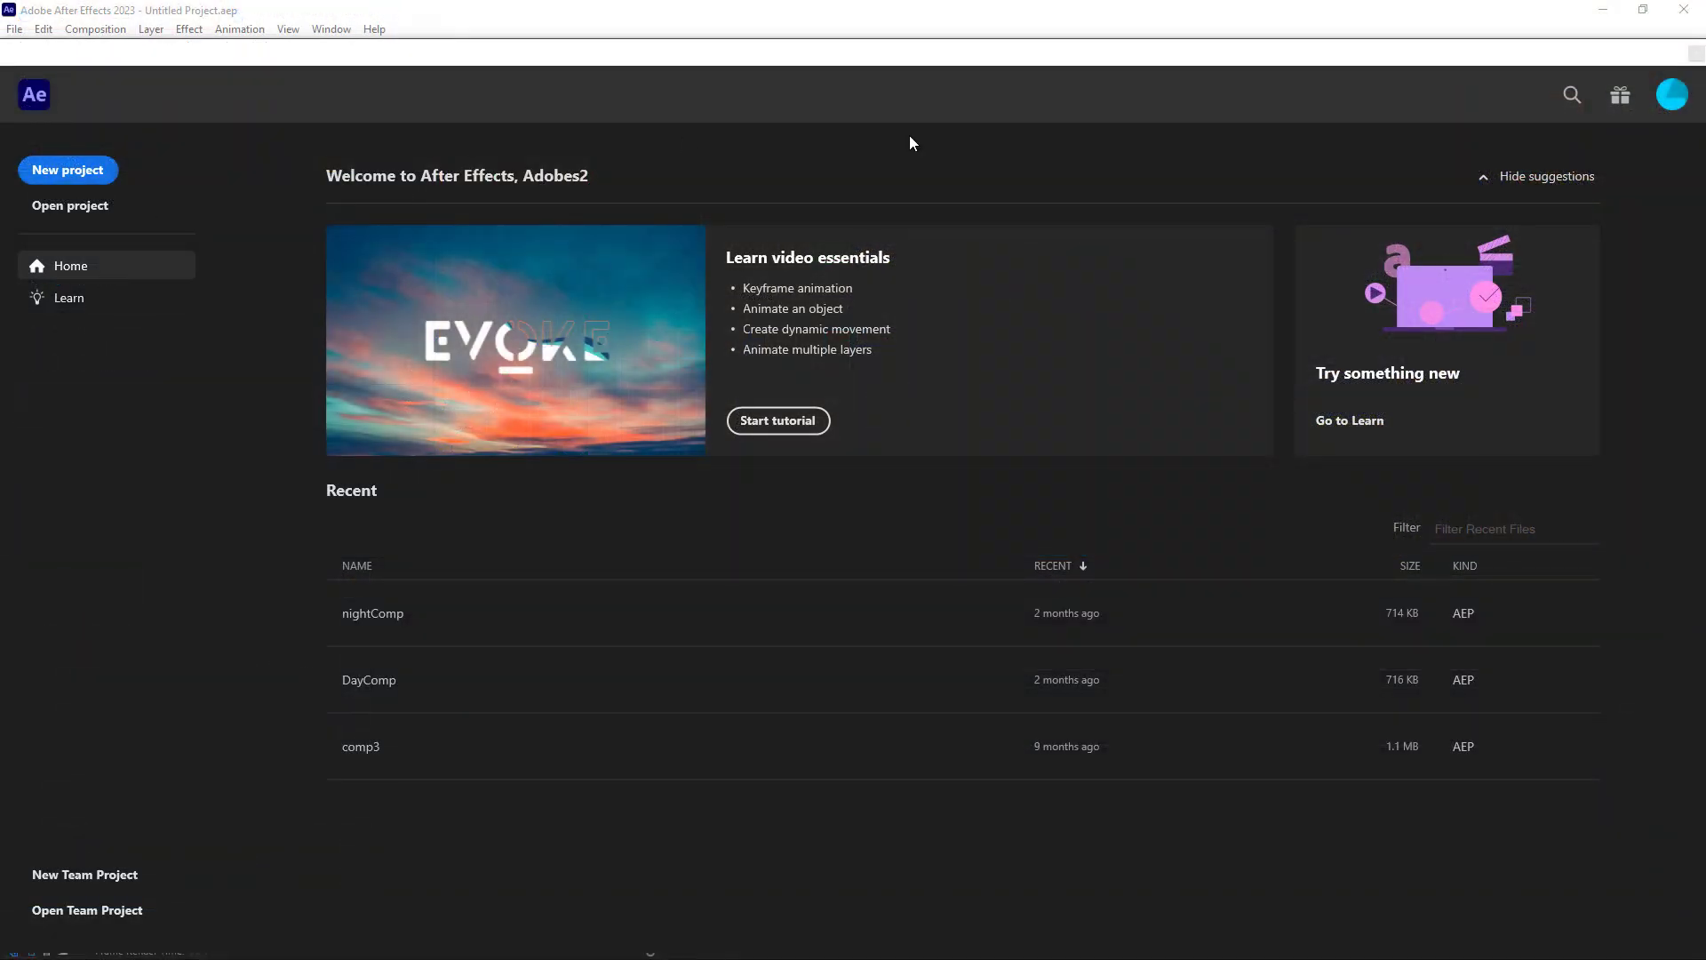
Switch to After Effects, import arena.mp4, create a composition from it and preview the footage.
{"action": "right_click", "coordinate": [139, 307]}
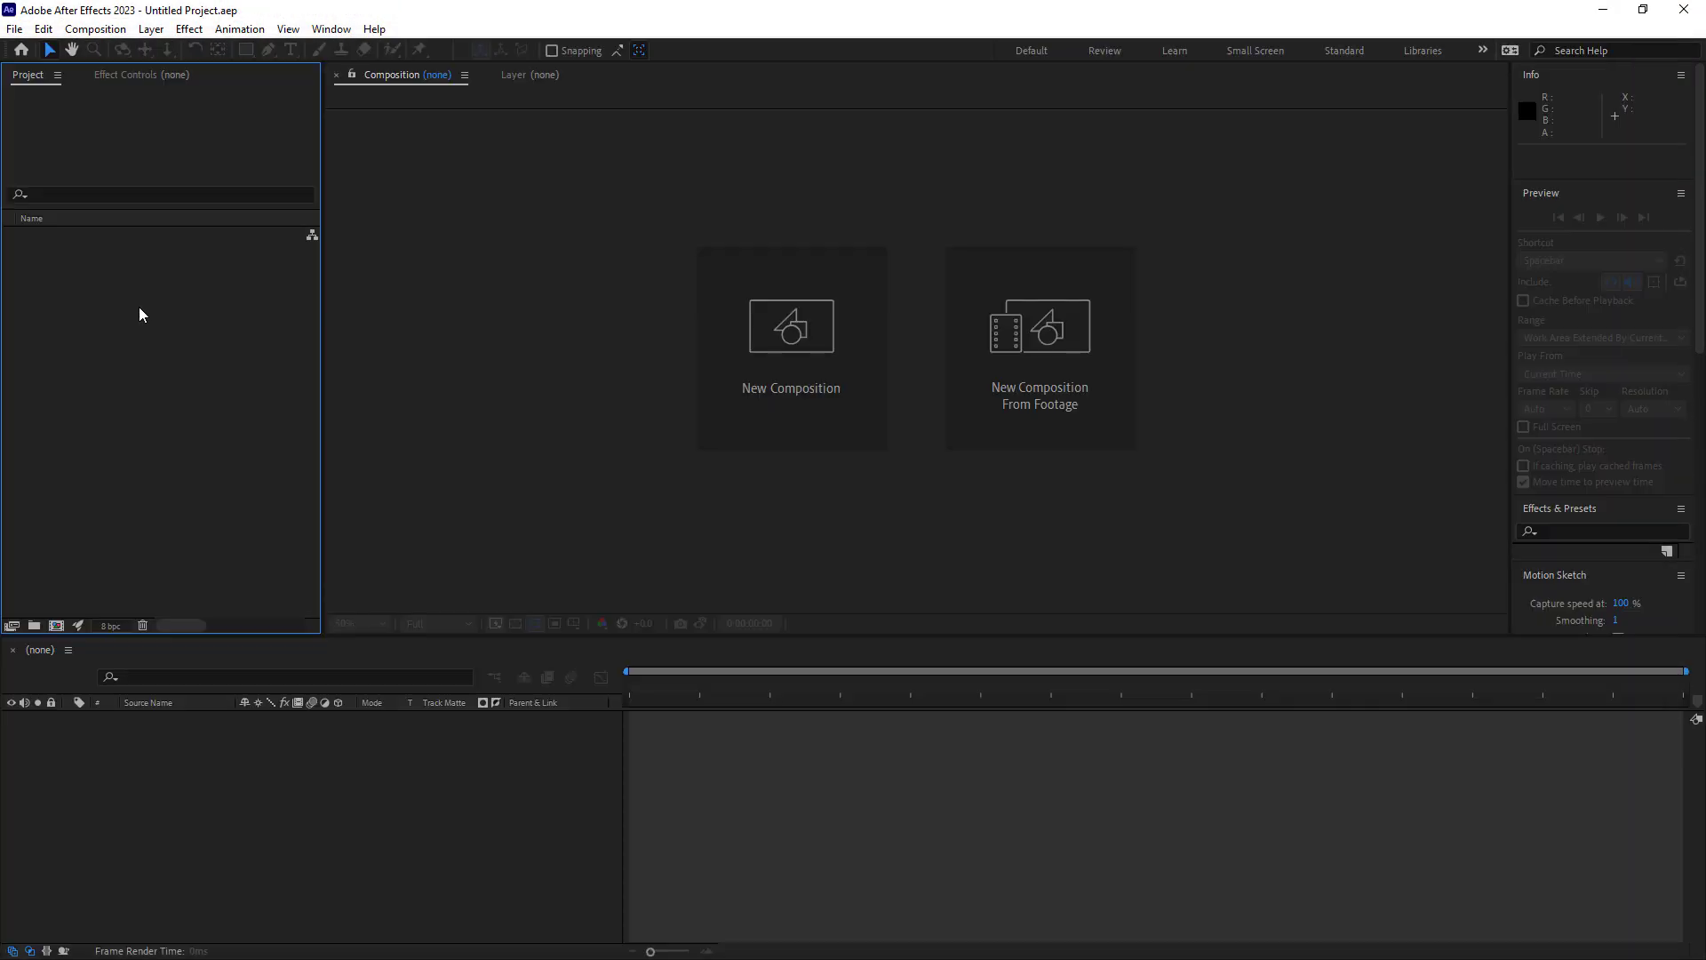
{"action": "mouse_move", "coordinate": [271, 404]}
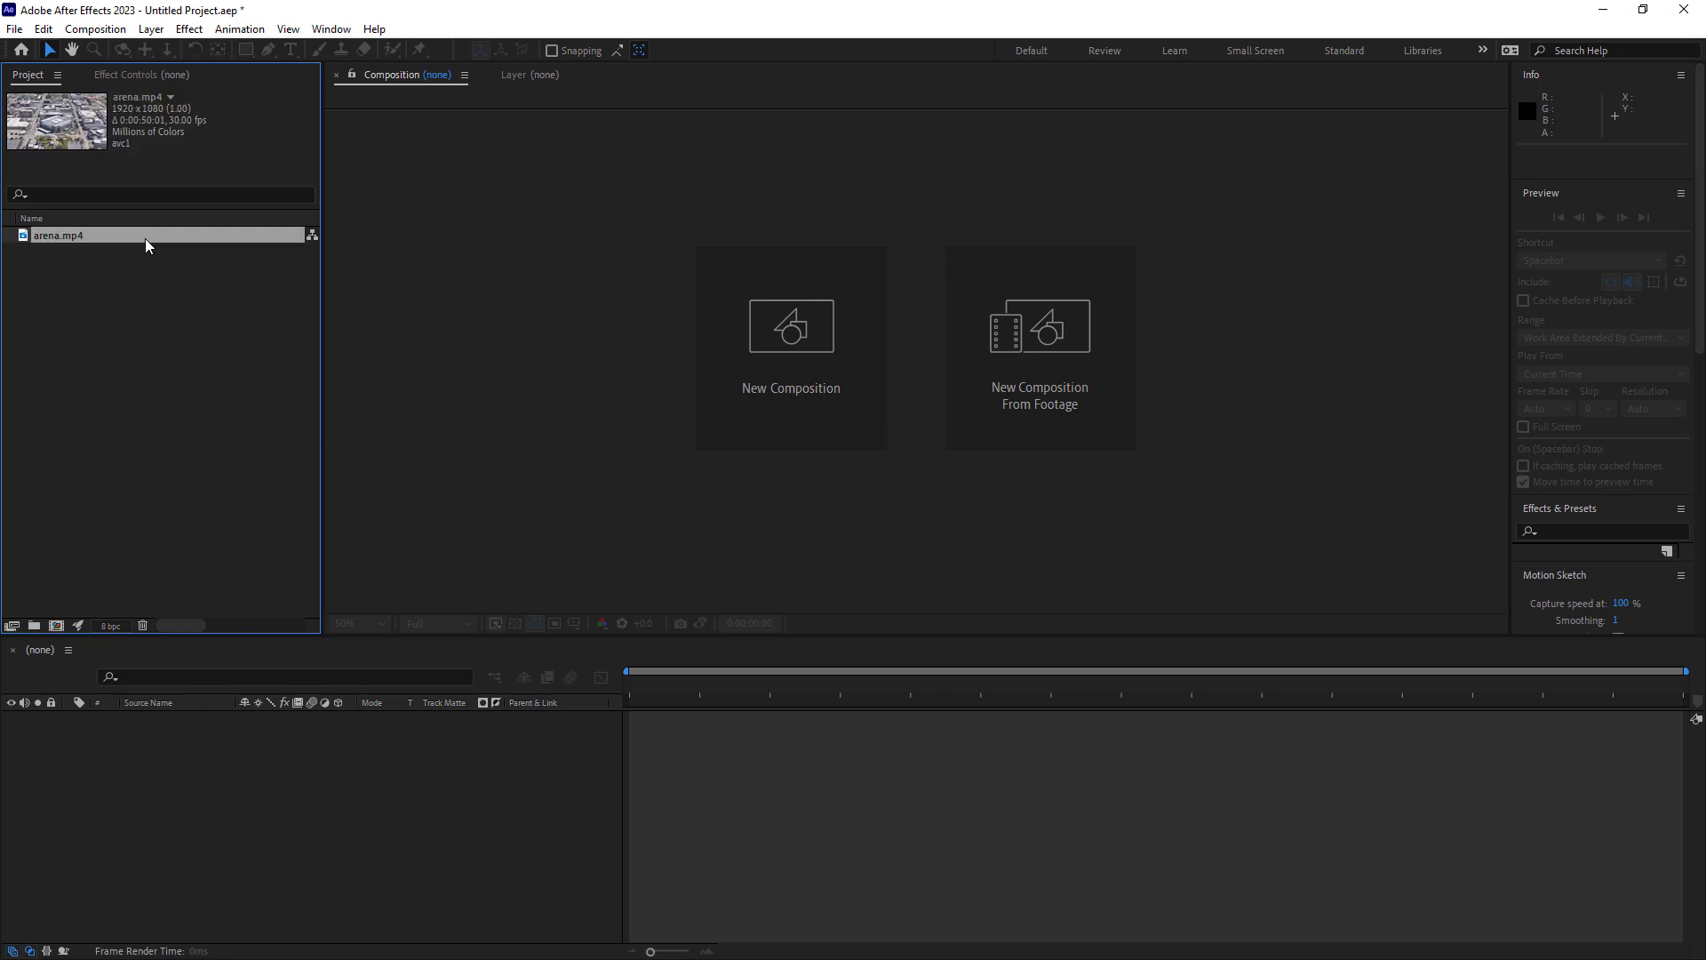
{"action": "left_click_drag", "start_coordinate": [146, 243], "coordinate": [329, 766]}
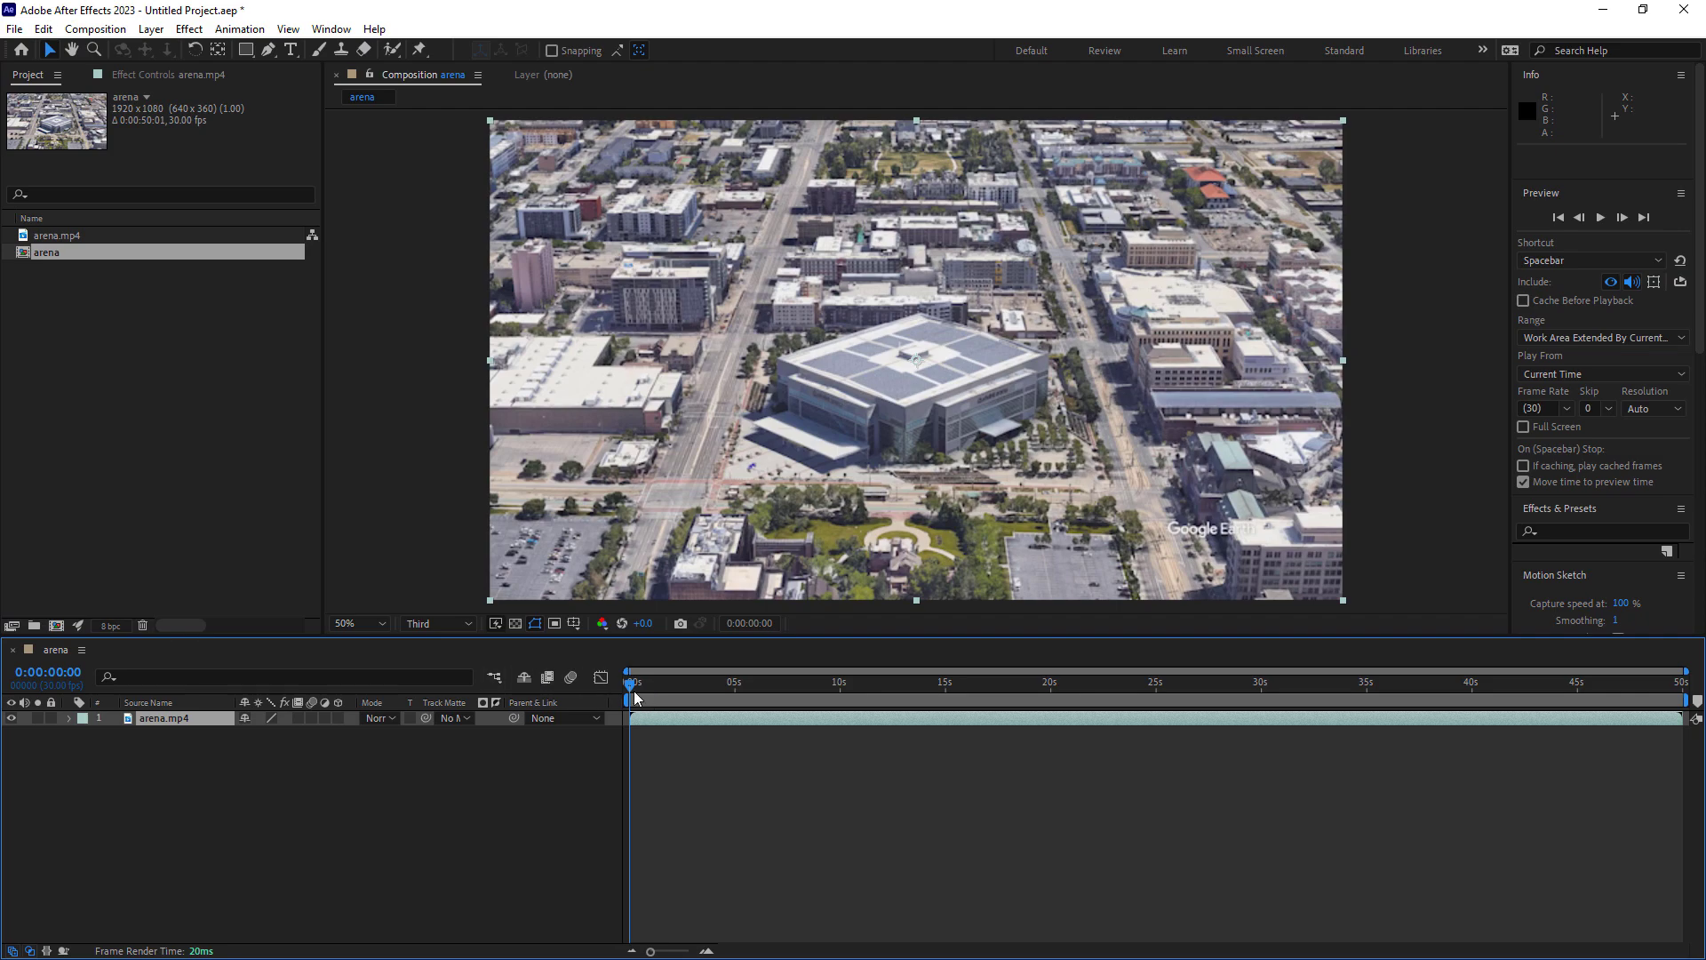
{"action": "key", "text": "space"}
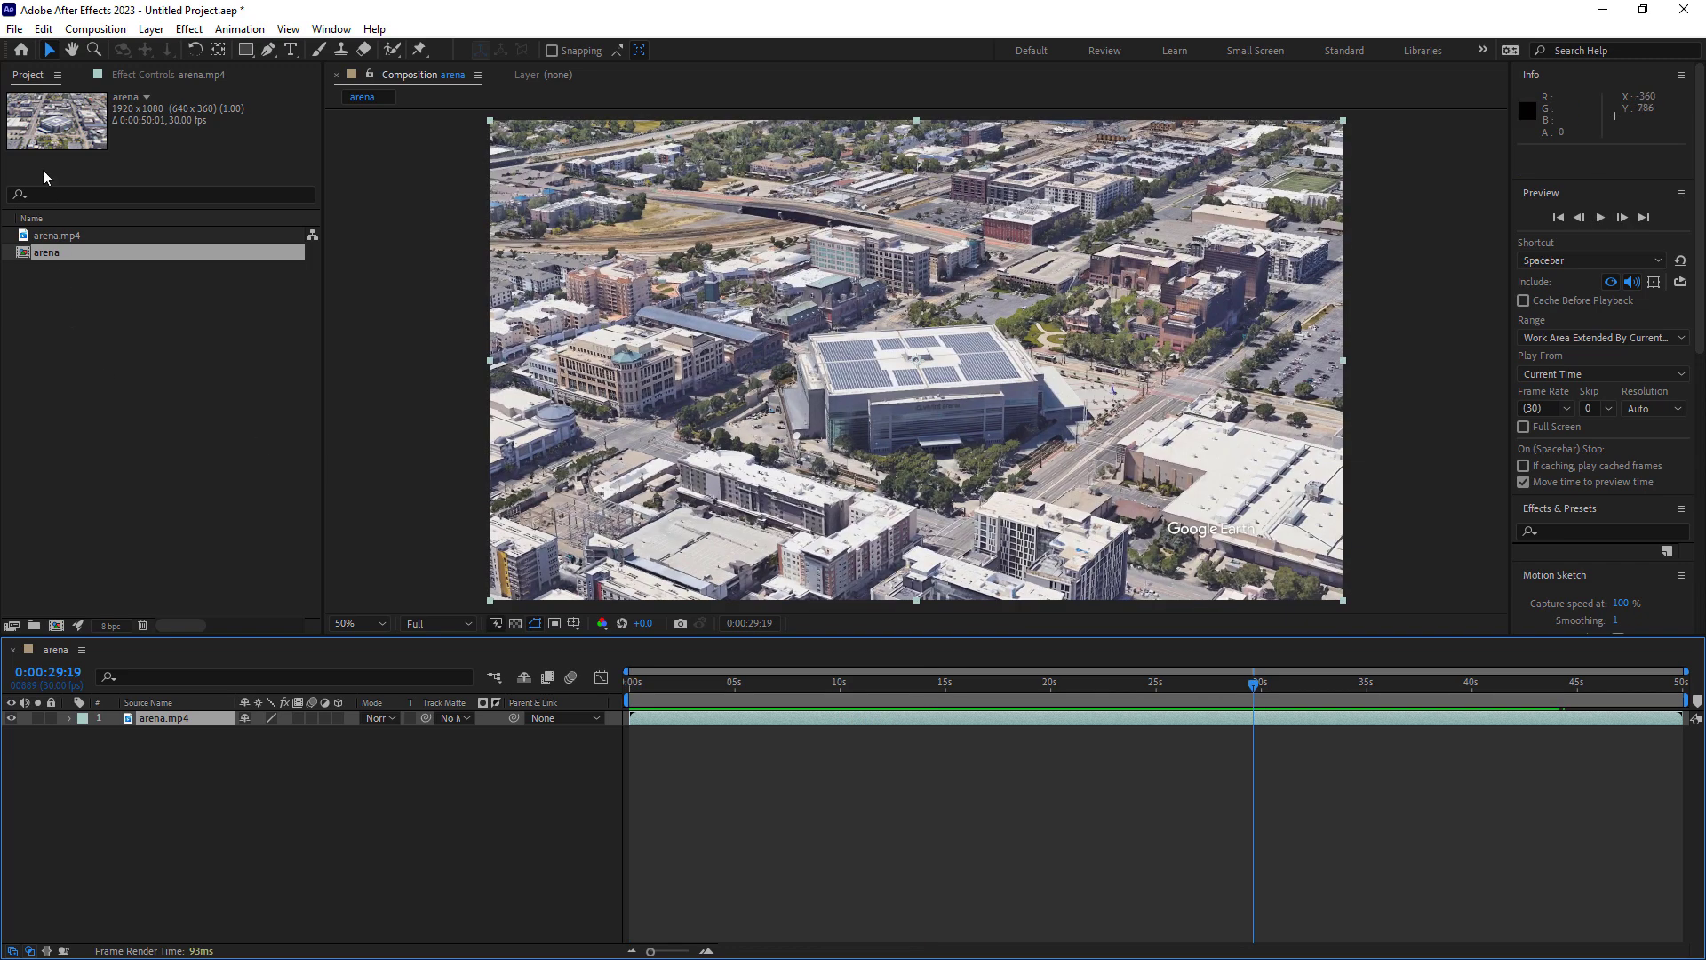
Run the arena.jsx script from the google_earth_studio folder and locate arena.mp4 as its Earth Studio footage.
{"action": "left_click", "coordinate": [14, 29]}
{"action": "mouse_move", "coordinate": [138, 511]}
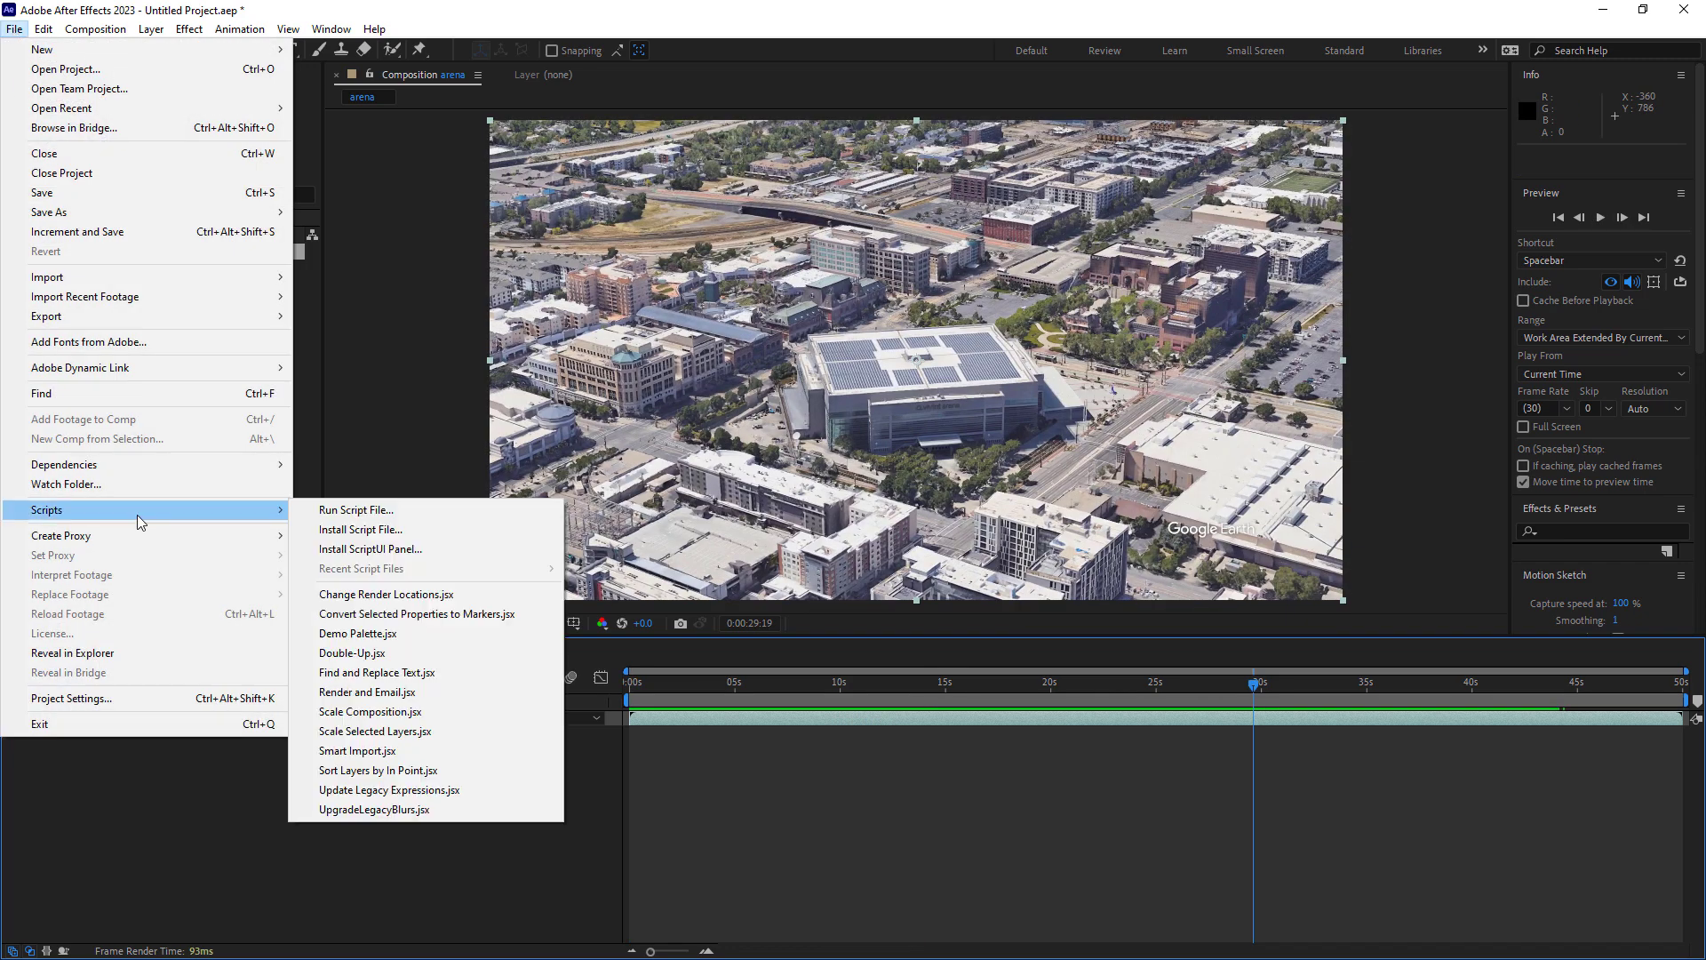
{"action": "left_click", "coordinate": [339, 519]}
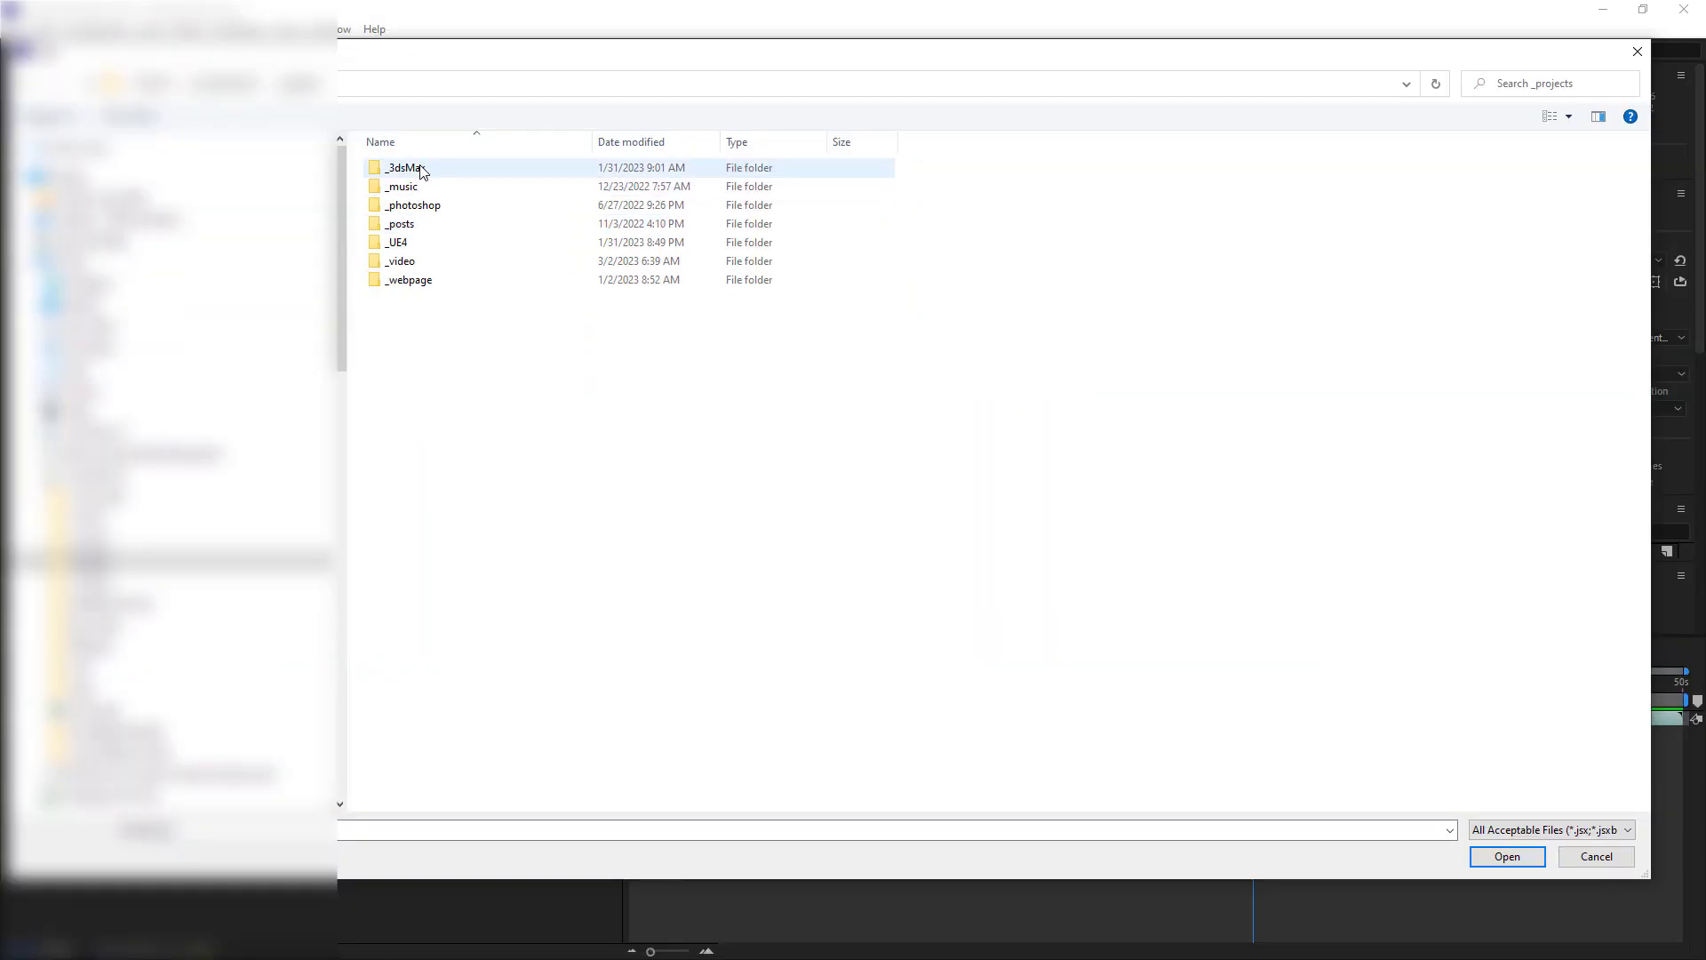
{"action": "left_click", "coordinate": [427, 261]}
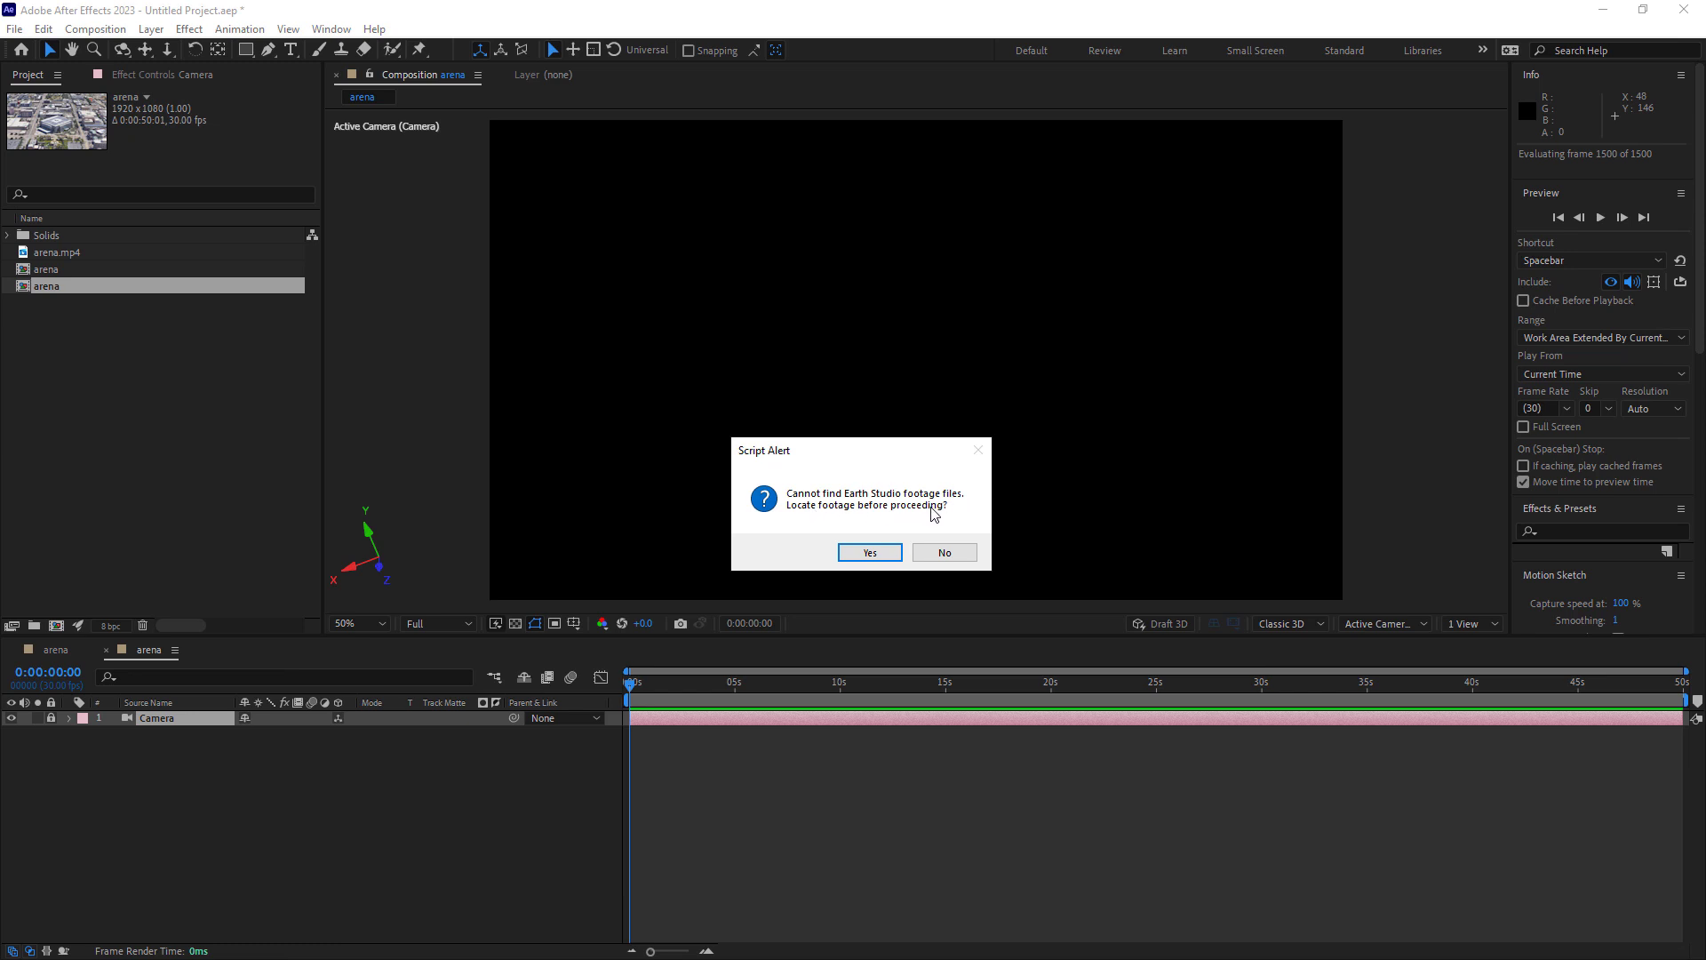
{"action": "left_click", "coordinate": [889, 551]}
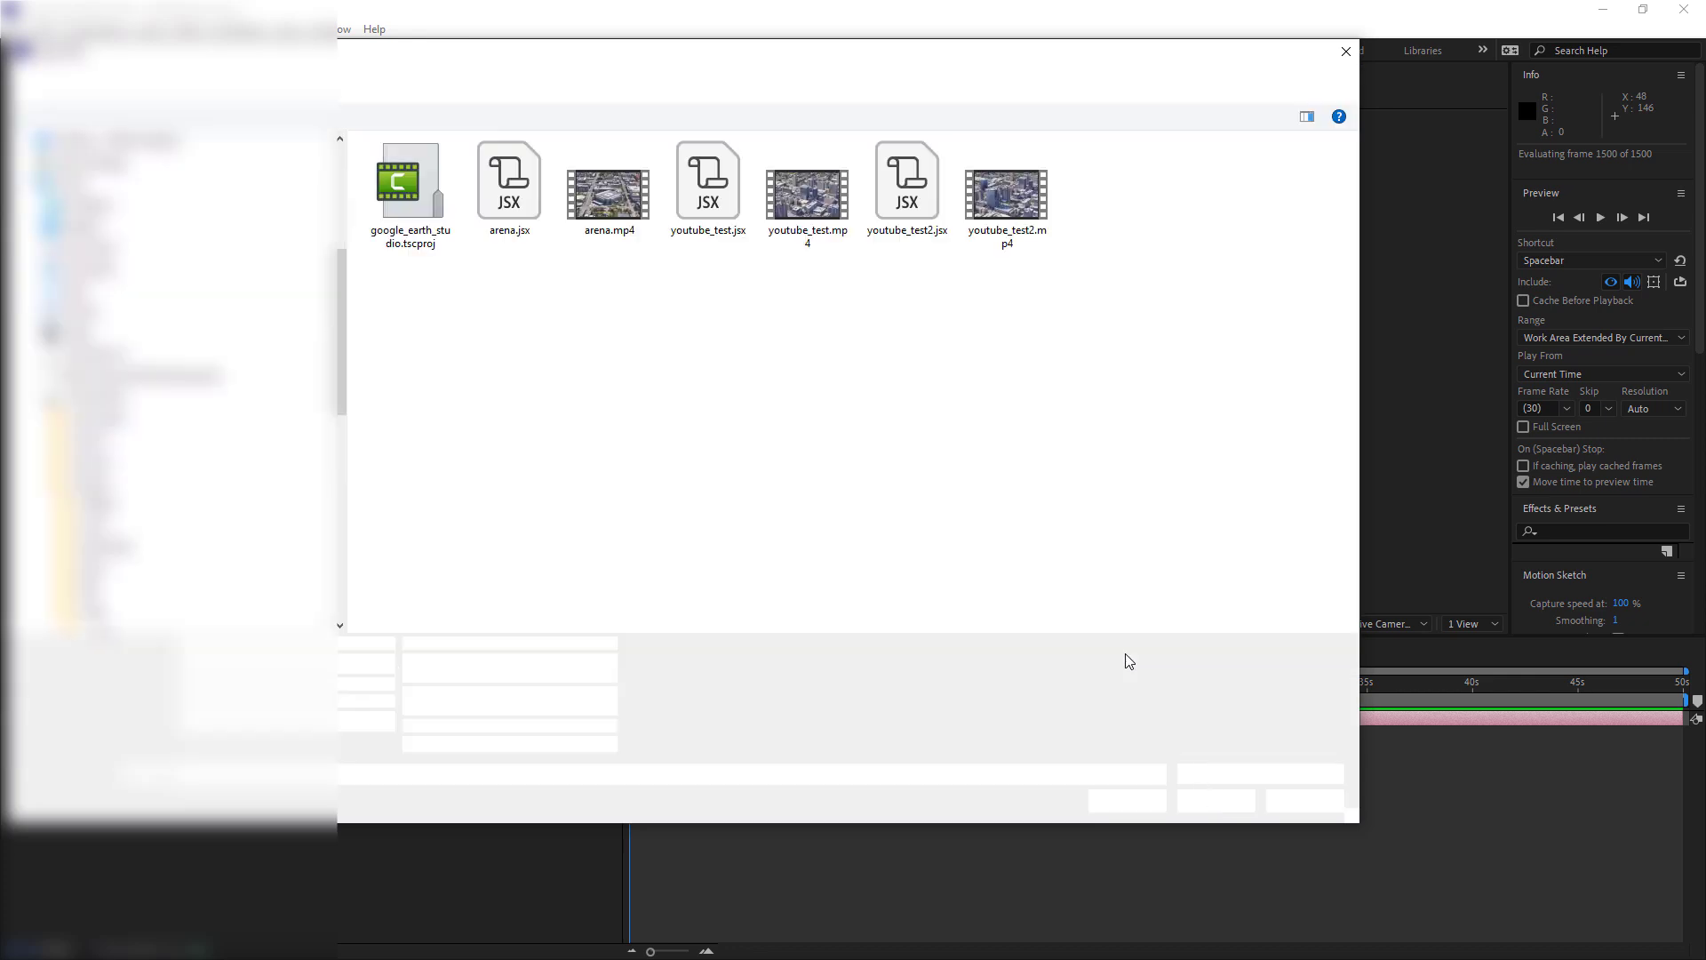
{"action": "left_click", "coordinate": [609, 198]}
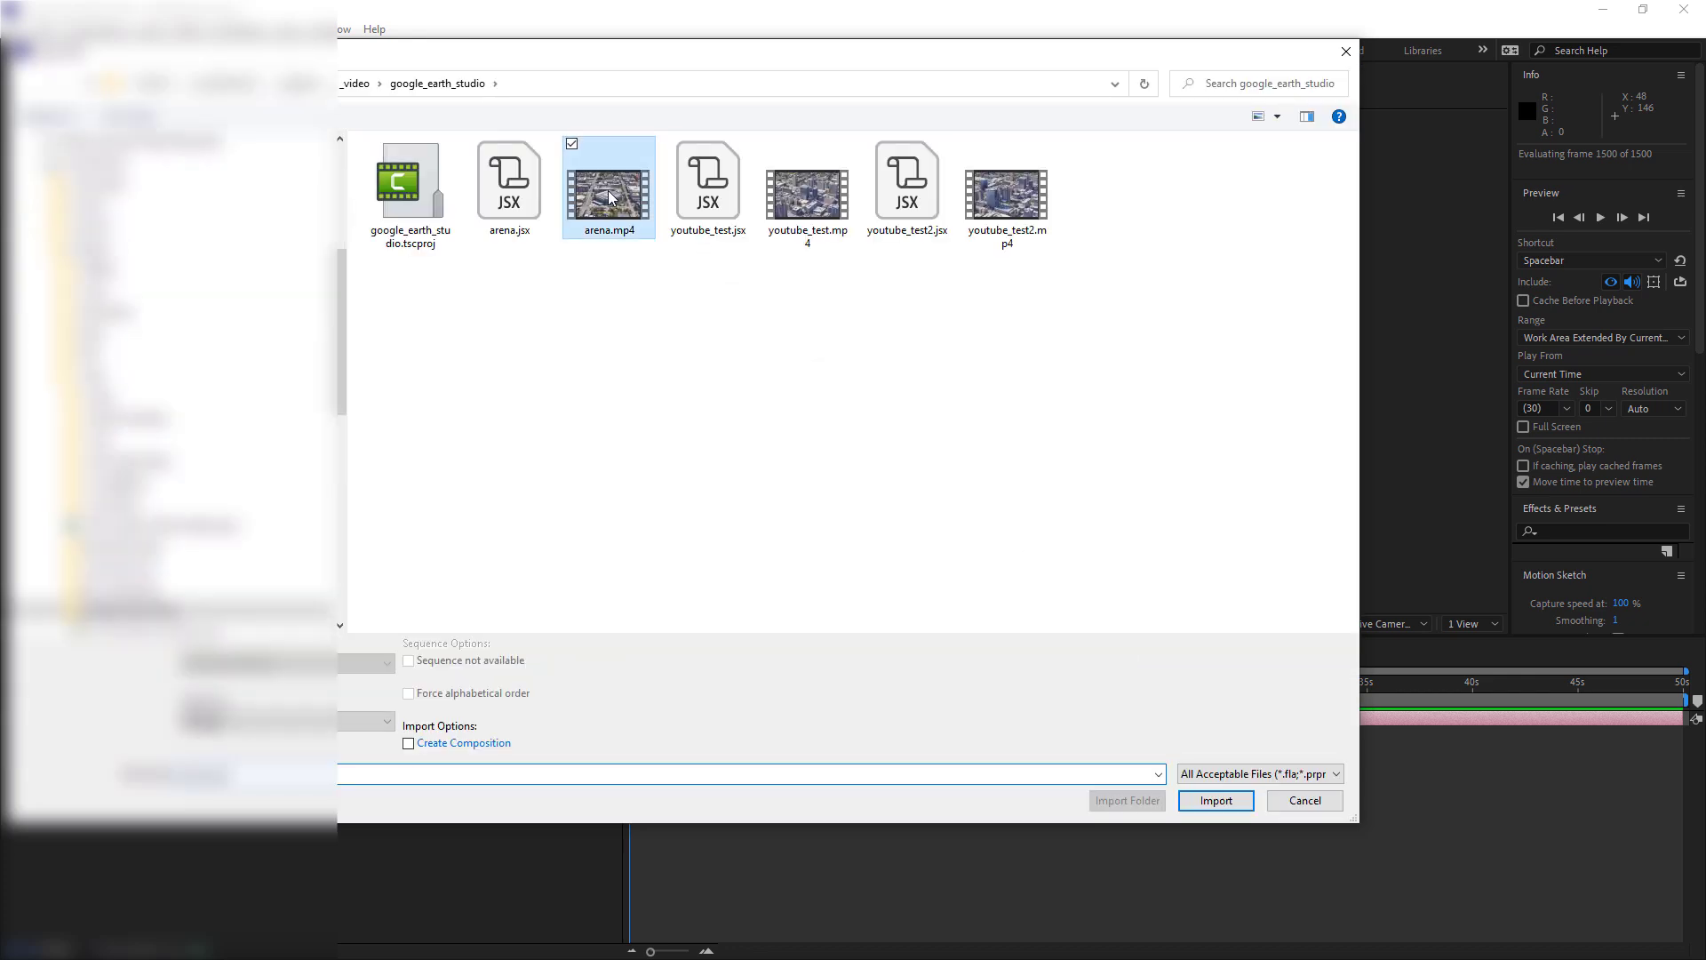
{"action": "double_click", "coordinate": [609, 197]}
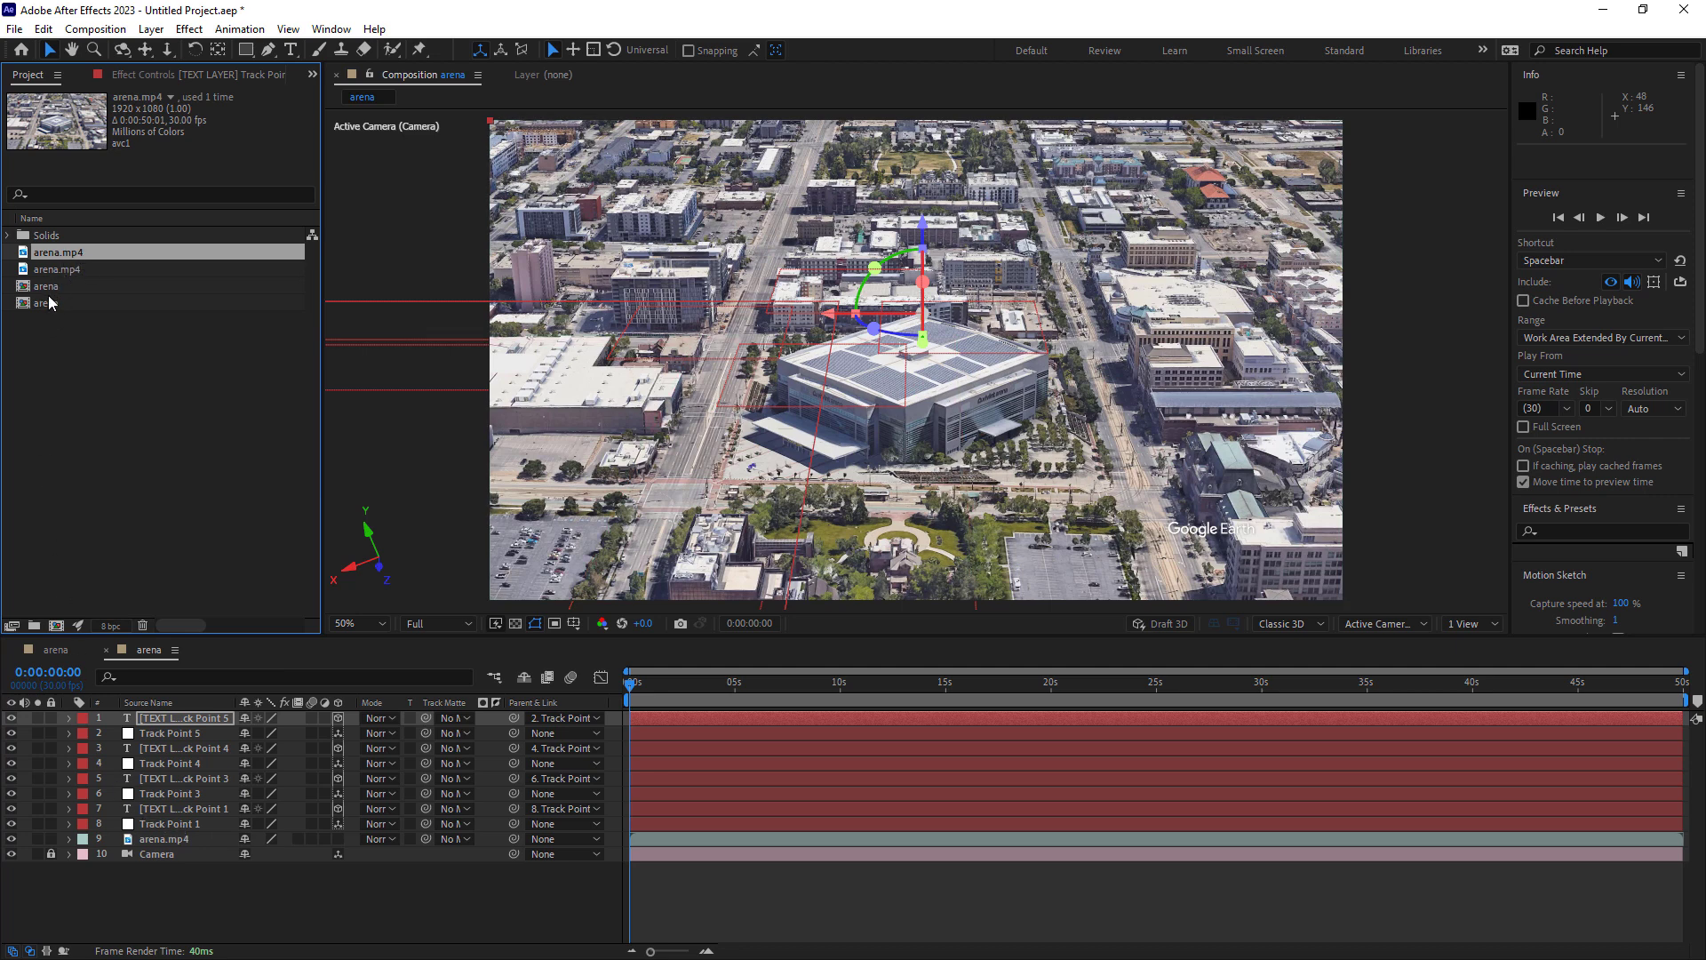
Compare the plain arena footage composition with the arena composition containing the camera and track points.
{"action": "left_click", "coordinate": [59, 654]}
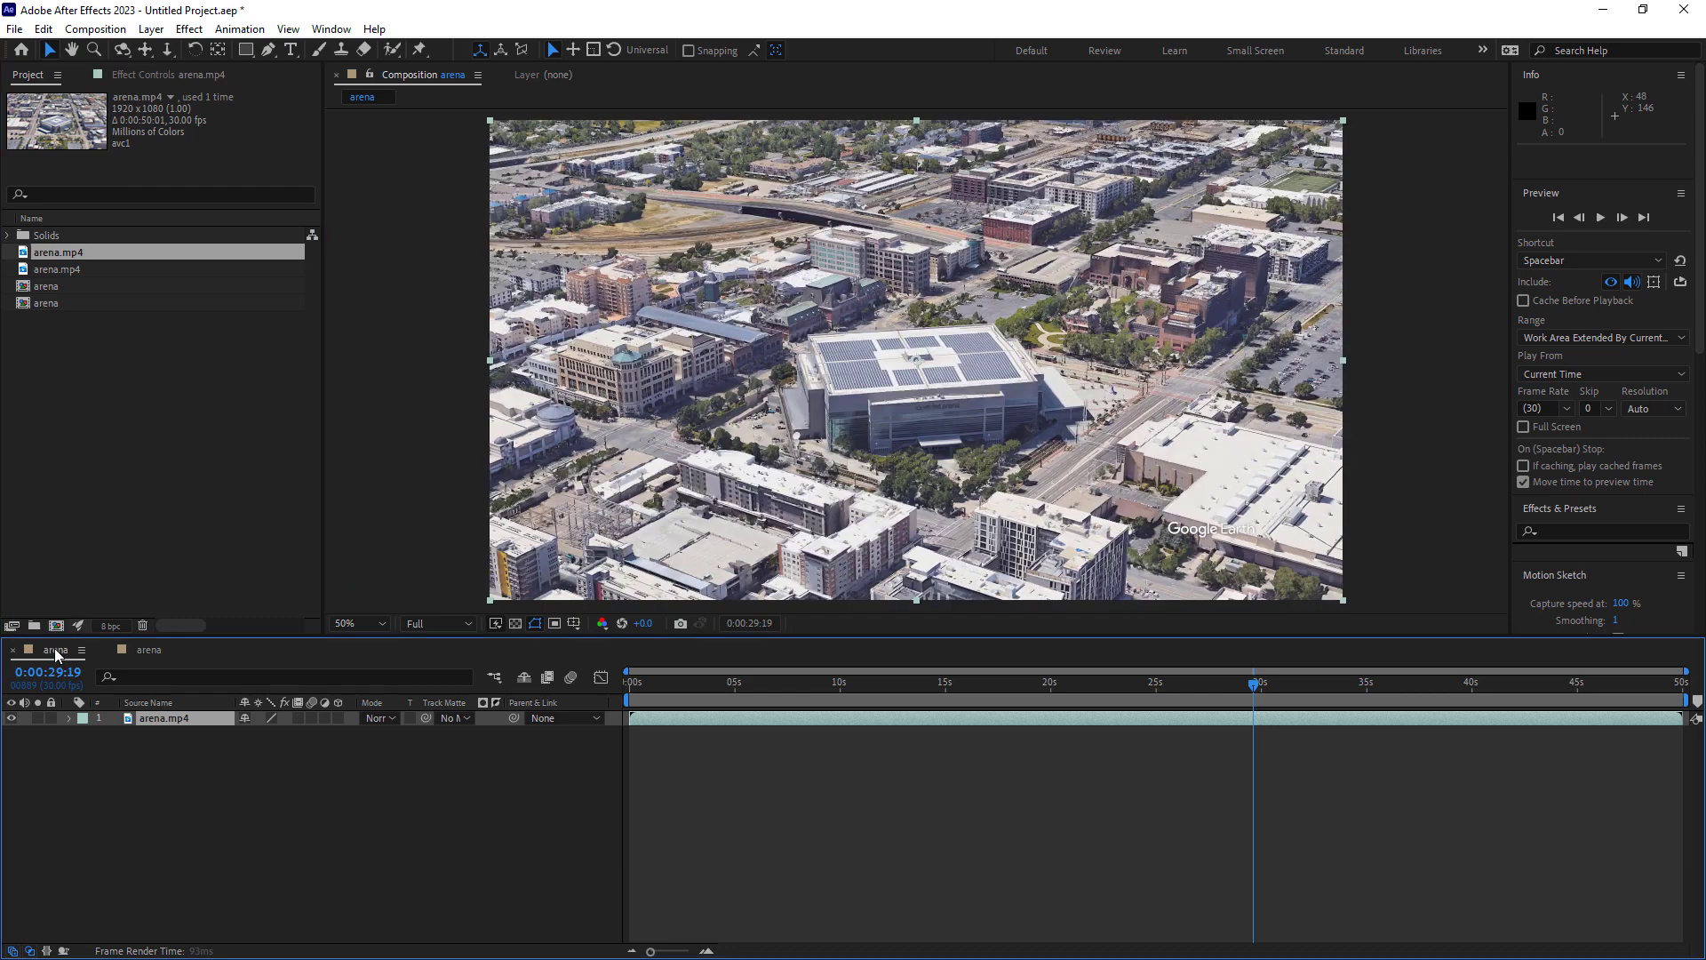
{"action": "left_click", "coordinate": [145, 652]}
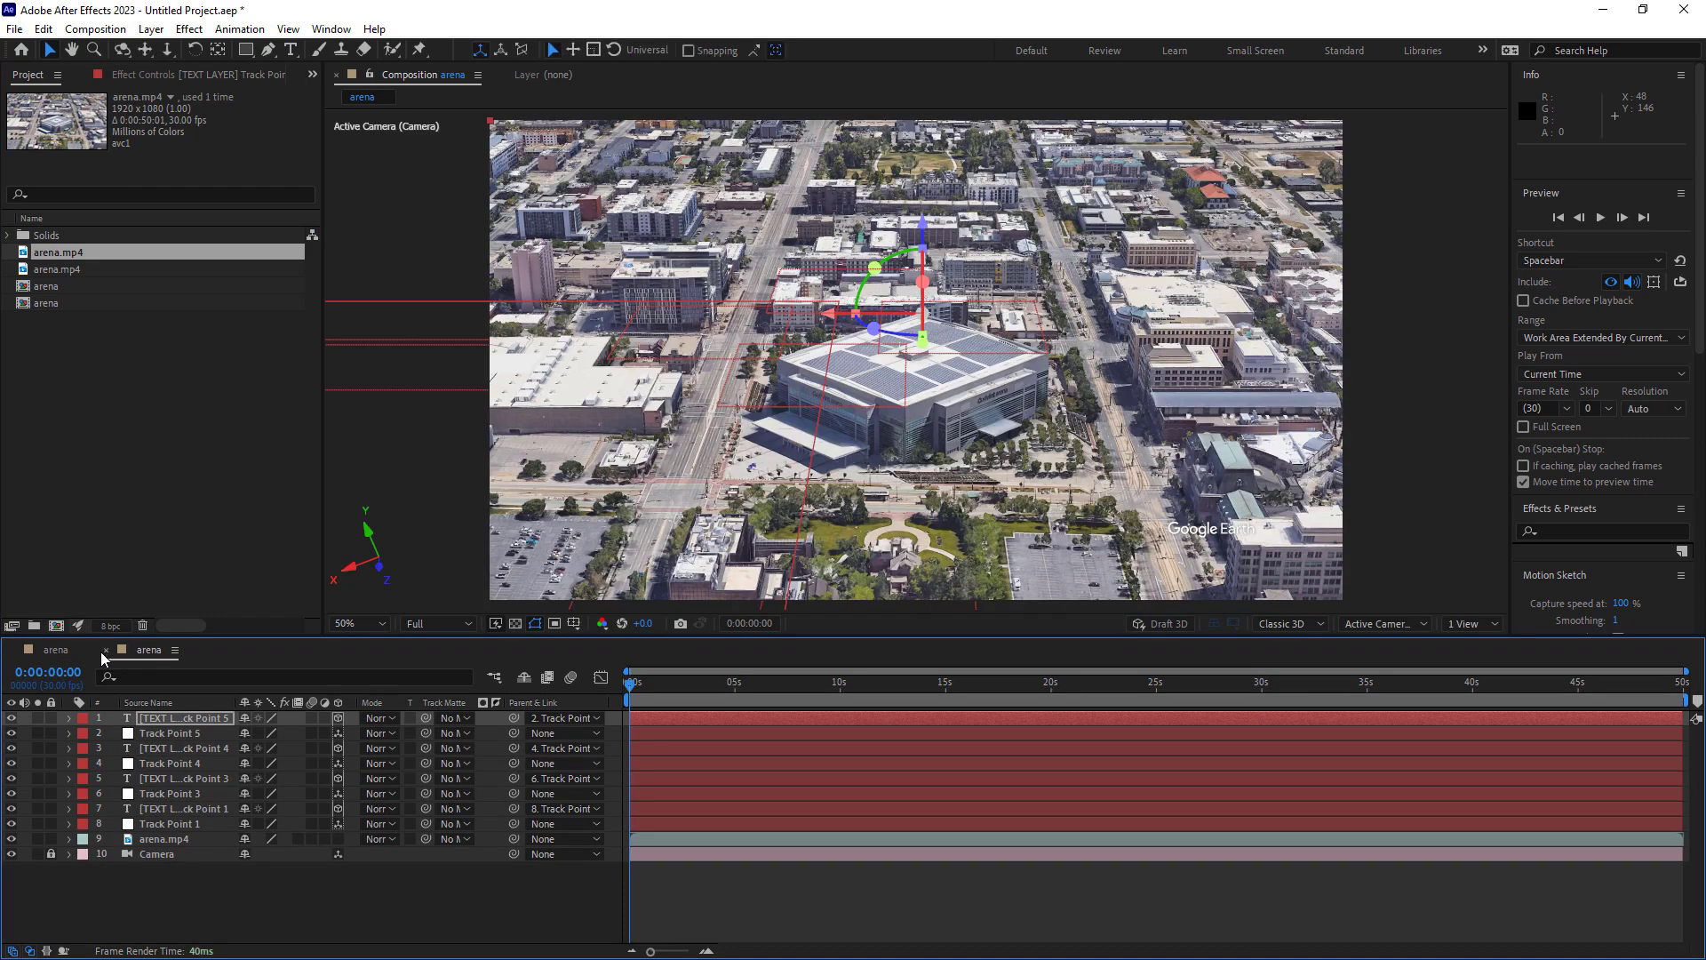
{"action": "left_click", "coordinate": [69, 655]}
{"action": "left_click_drag", "start_coordinate": [633, 691], "coordinate": [604, 664]}
Hide the text layers of Track Points 1, 3, 4 and 5, leaving the null layers visible.
{"action": "left_click", "coordinate": [11, 718]}
{"action": "left_click", "coordinate": [11, 748]}
{"action": "left_click", "coordinate": [10, 778]}
{"action": "left_click", "coordinate": [10, 809]}
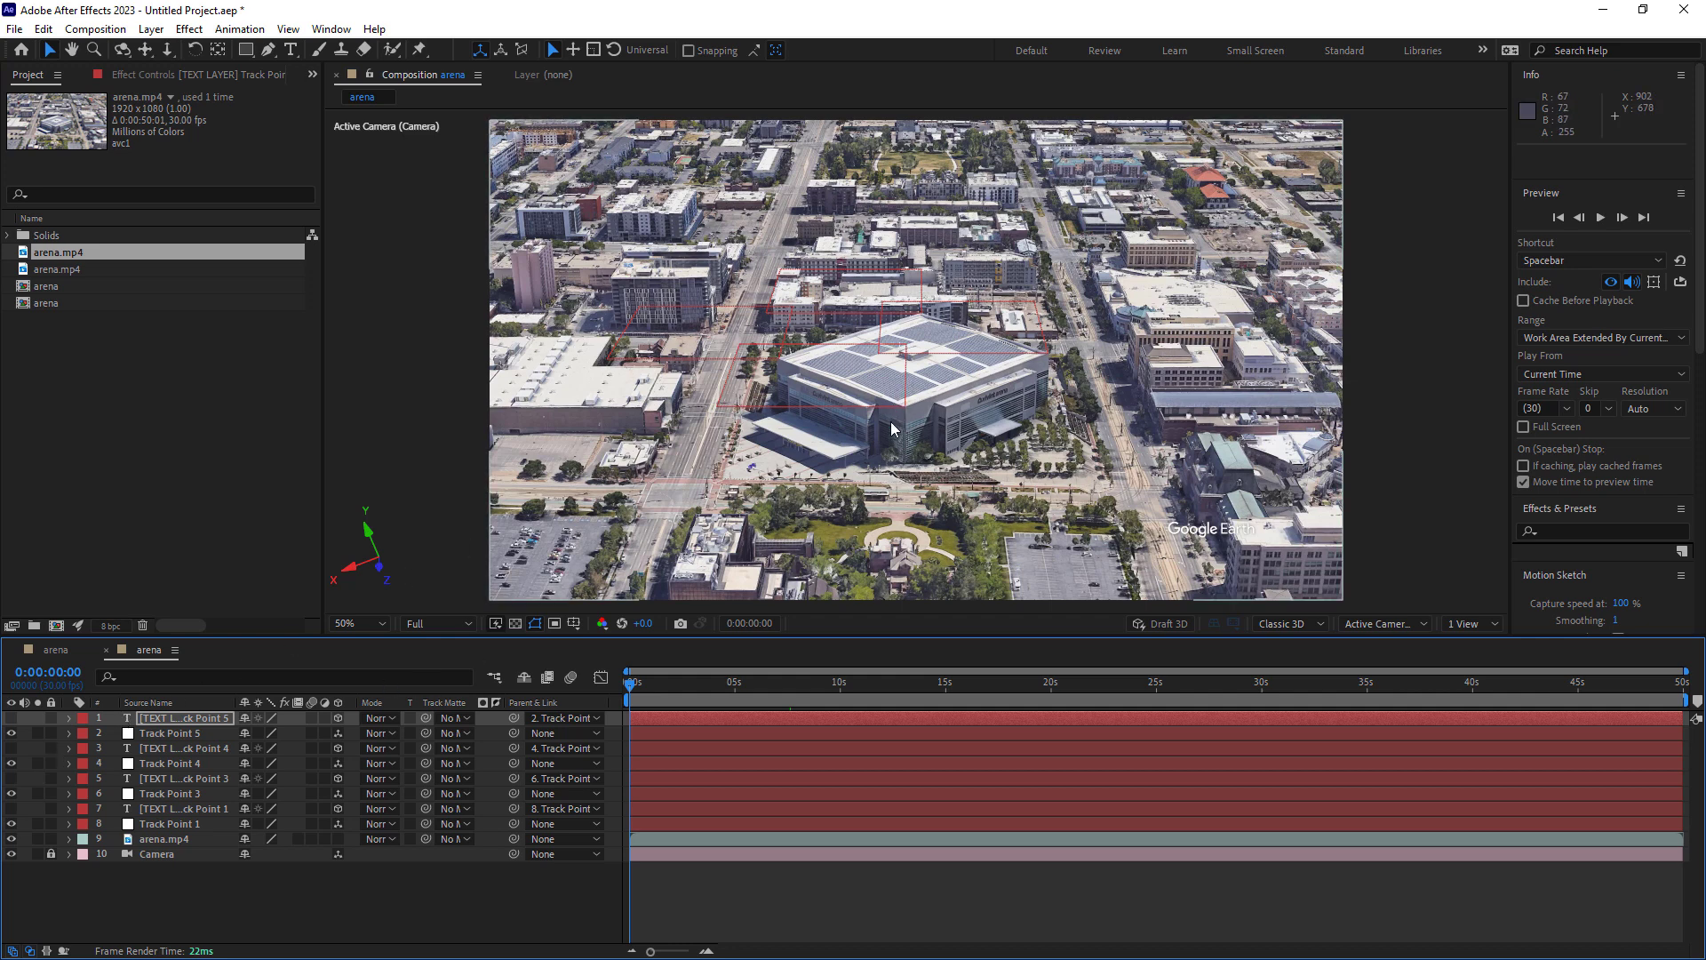
Inspect the Track Point 4 null at the arena roof's front corner and the arena.mp4 footage layer.
{"action": "scroll", "coordinate": [915, 403], "scroll_direction": "up", "scroll_amount": 1}
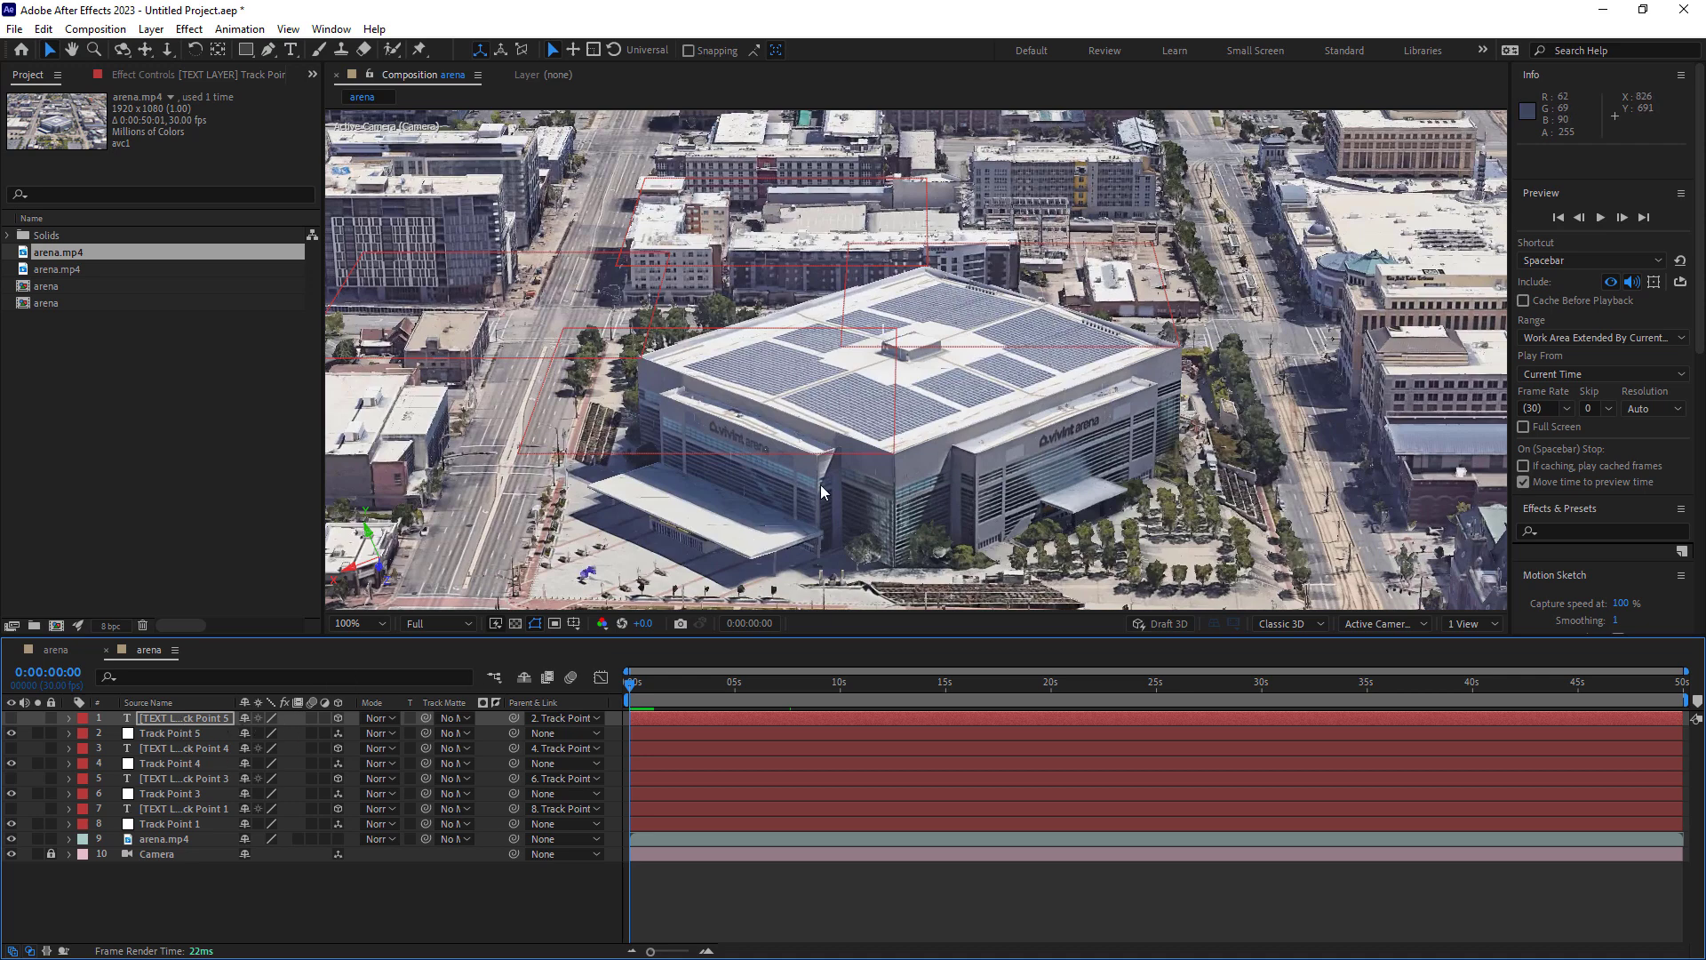
{"action": "left_click", "coordinate": [893, 457]}
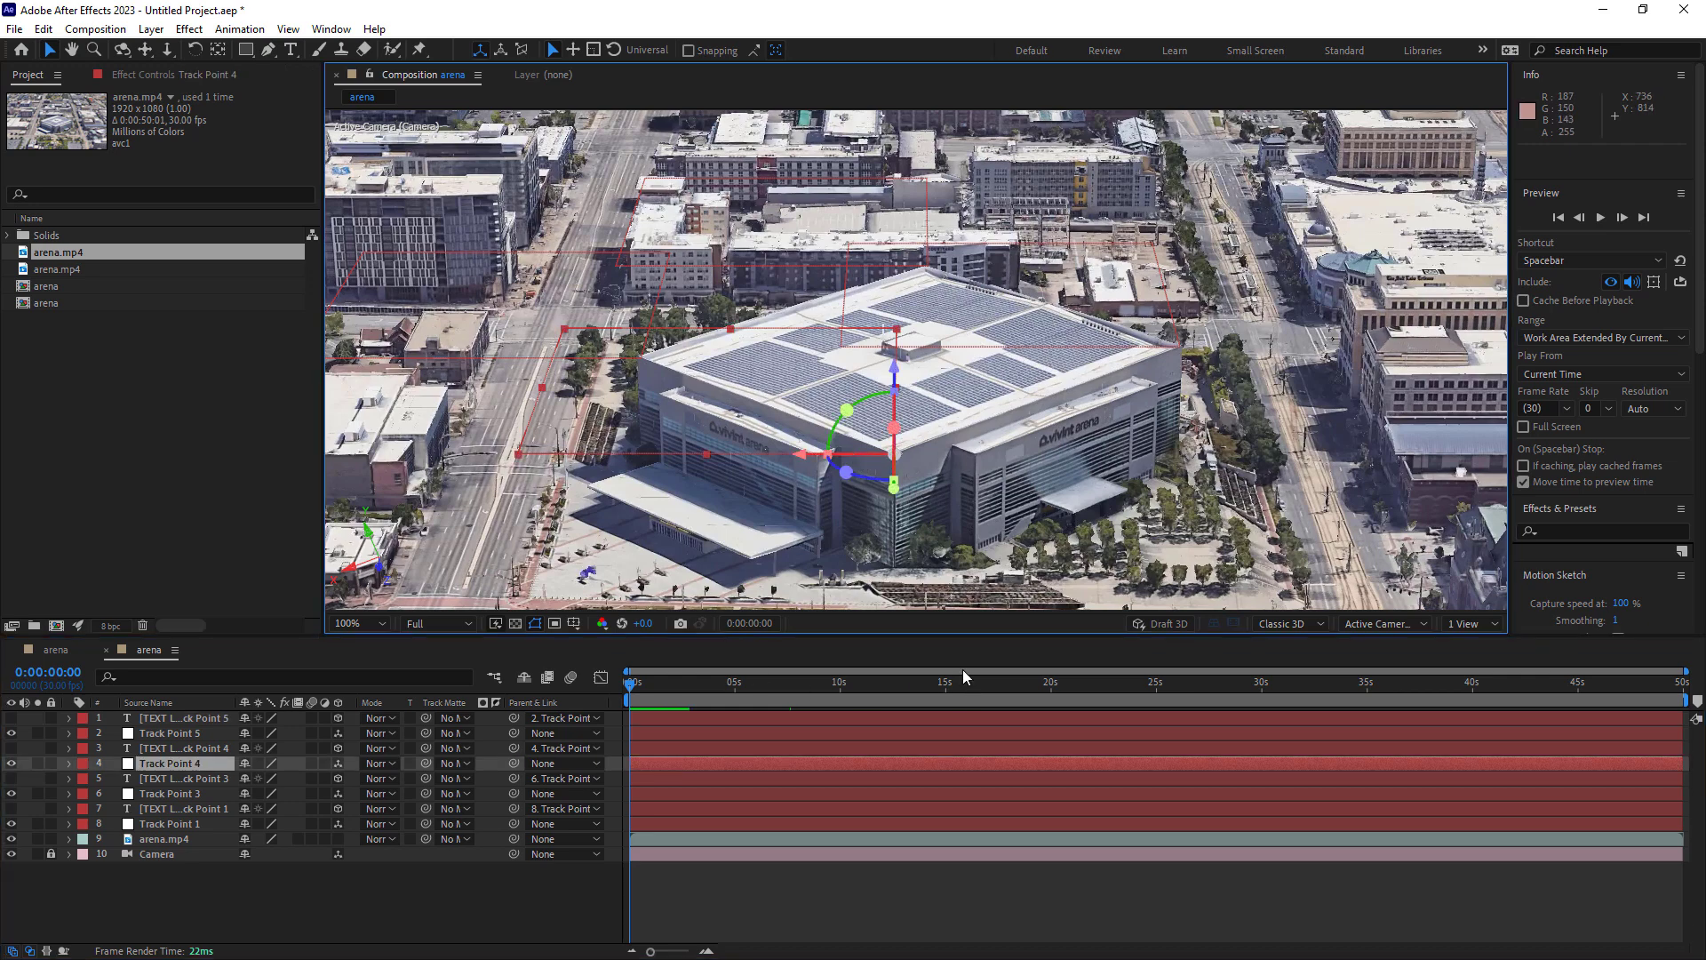
{"action": "left_click", "coordinate": [1010, 422]}
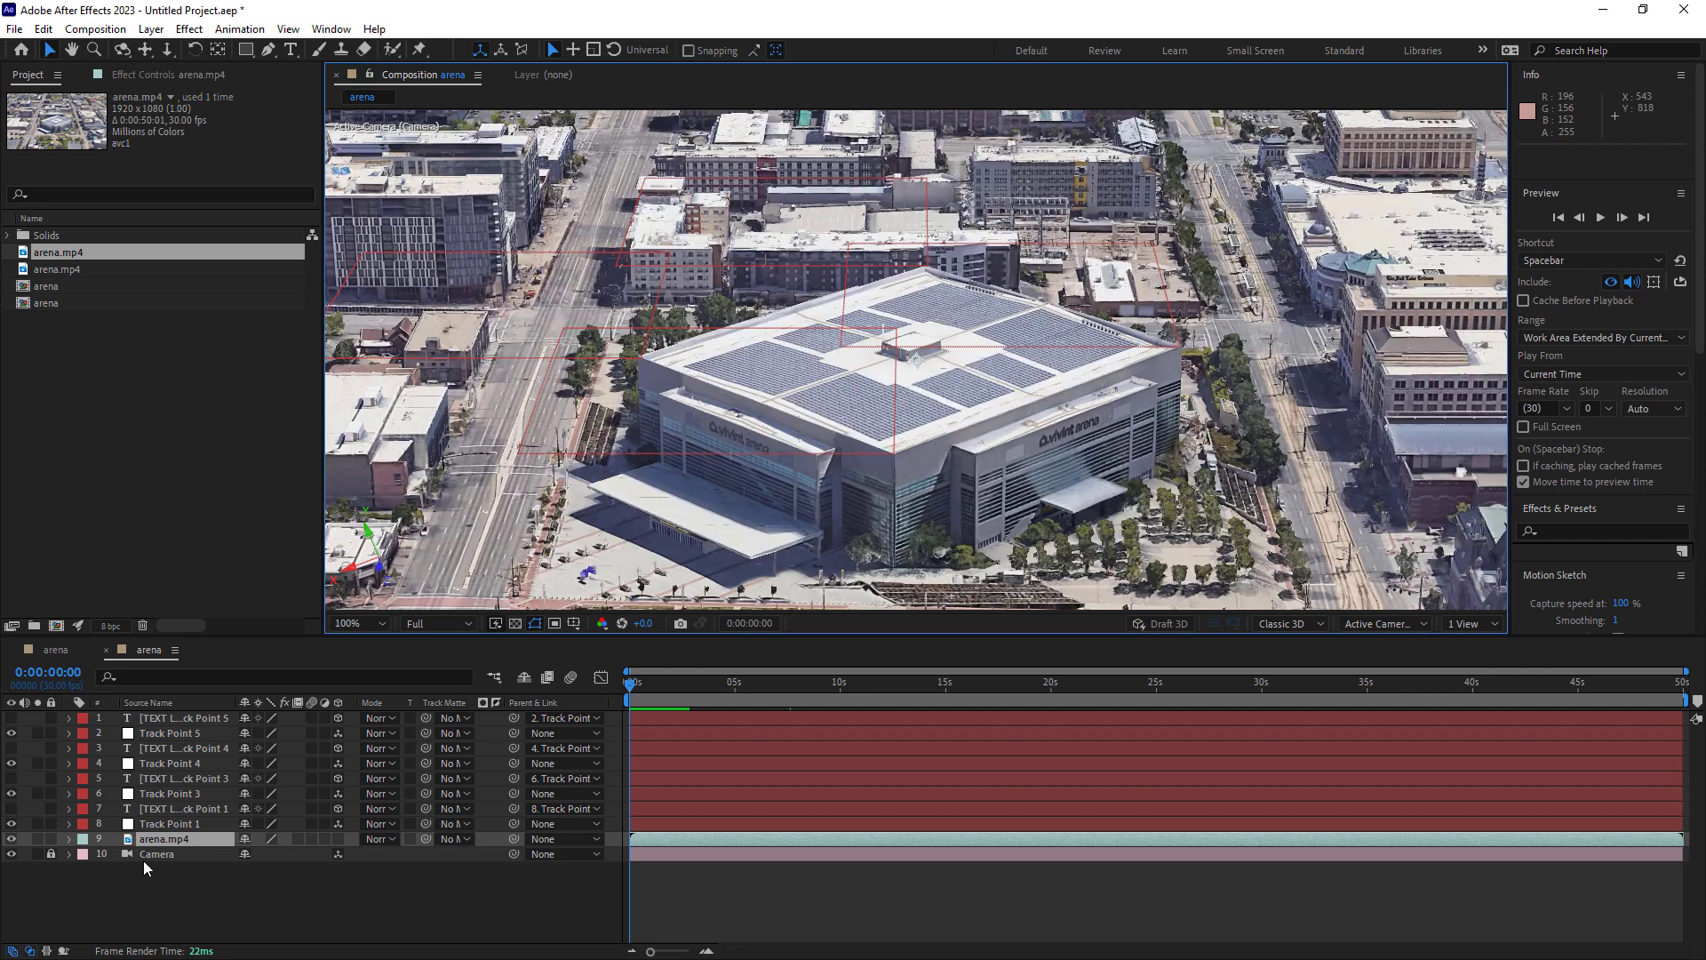
{"action": "left_click", "coordinate": [11, 854]}
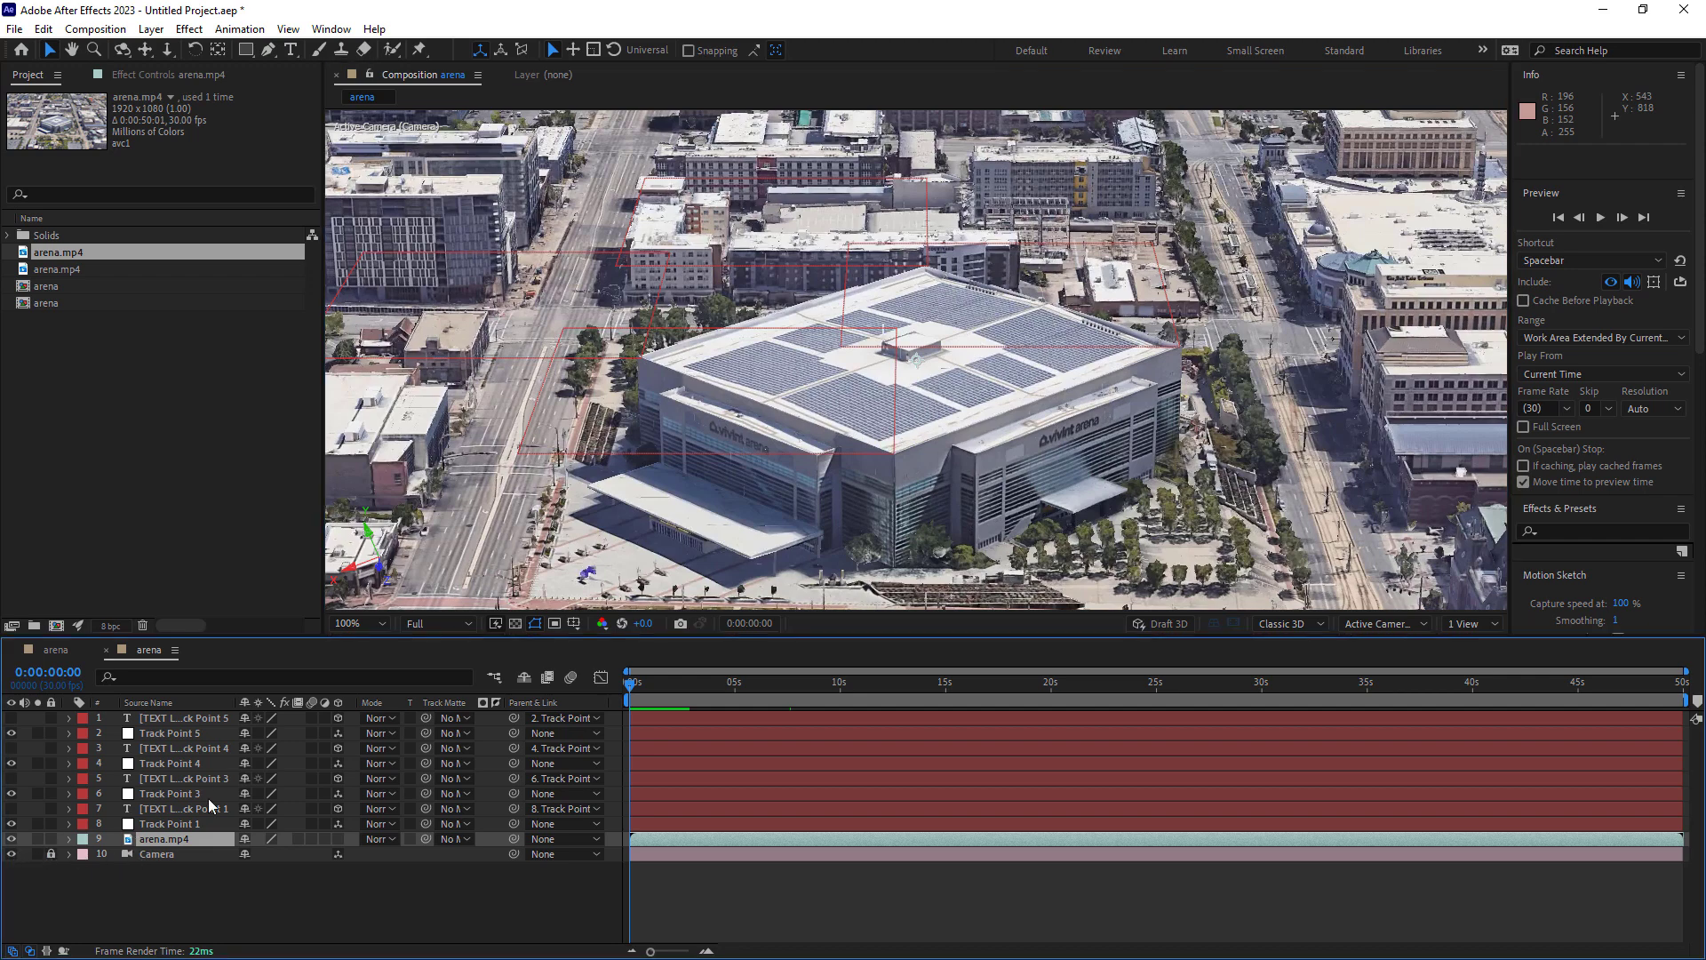
Scrub through the orbit to check how the track point nulls follow the arena, and return to the first frame.
{"action": "left_click_drag", "start_coordinate": [633, 688], "coordinate": [1196, 686]}
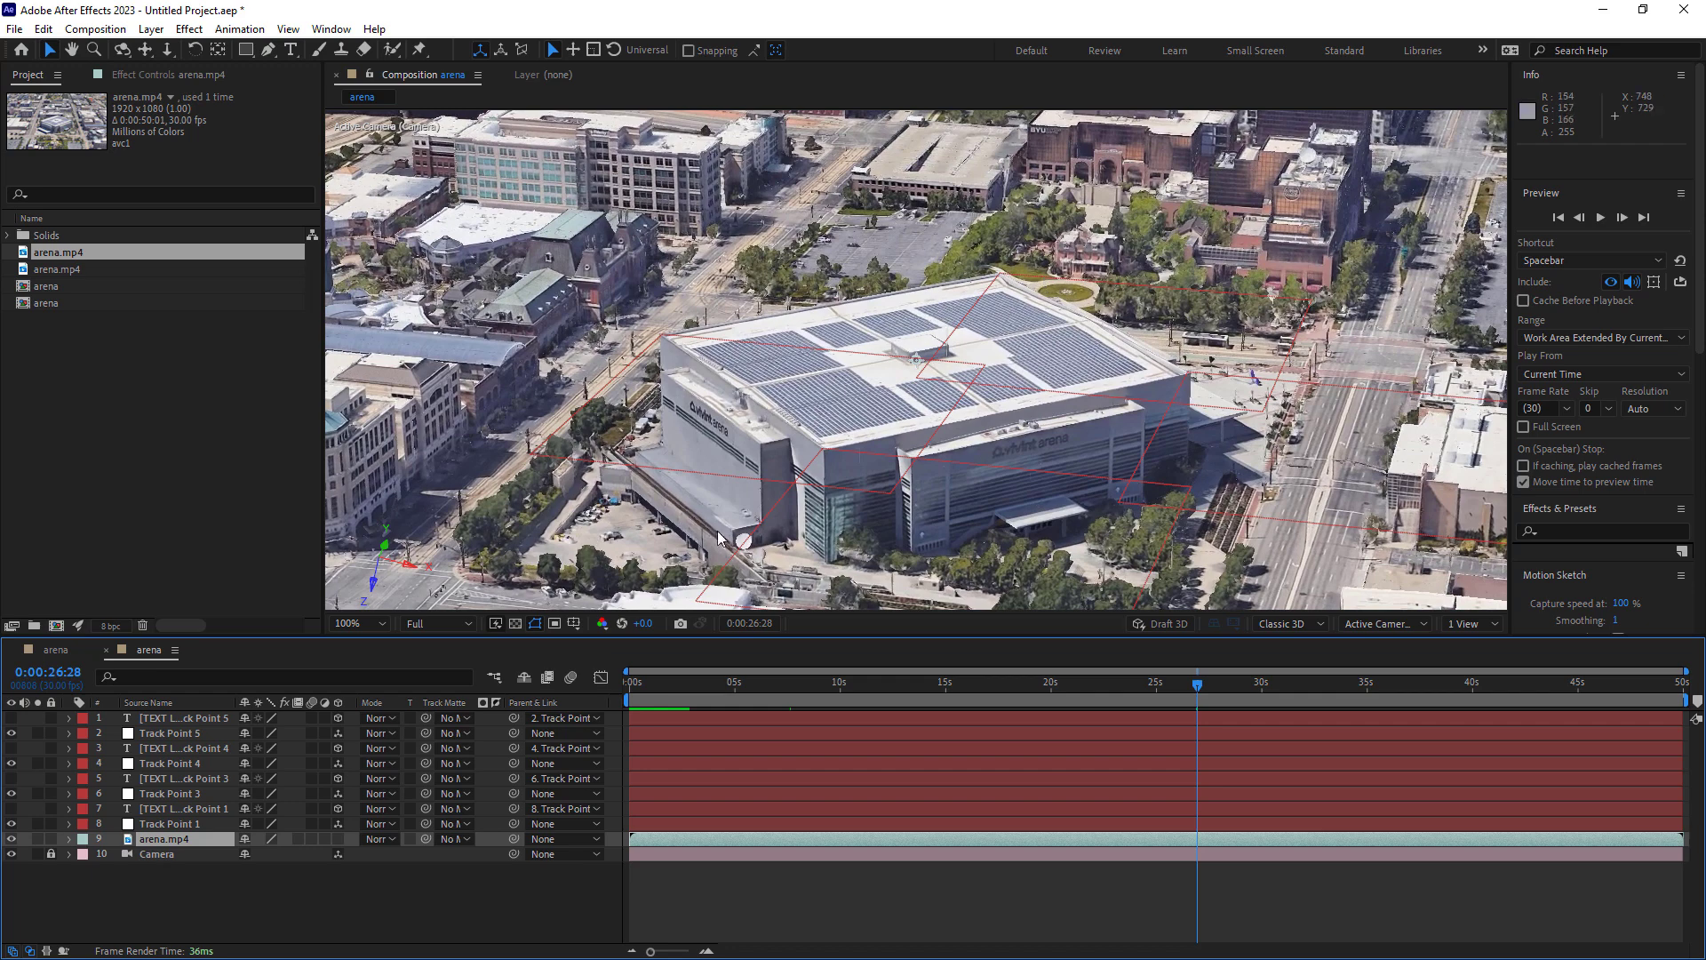
{"action": "left_click_drag", "start_coordinate": [1199, 690], "coordinate": [695, 689]}
{"action": "left_click_drag", "start_coordinate": [802, 699], "coordinate": [655, 685]}
{"action": "key", "text": "Home"}
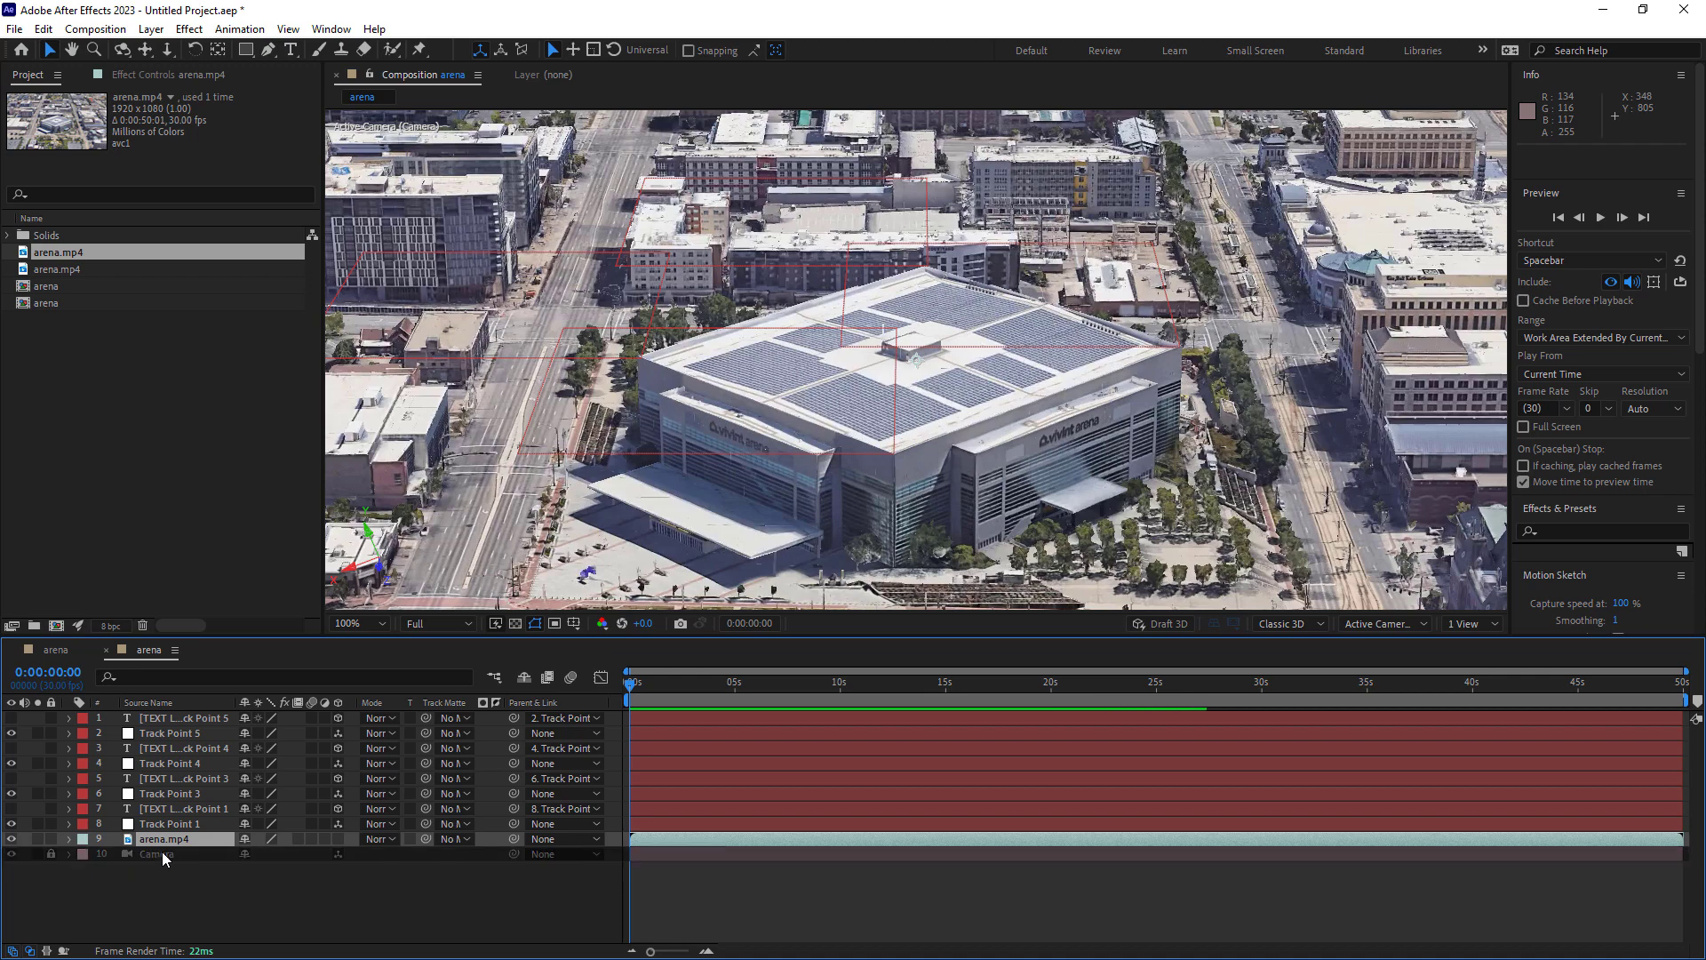
{"action": "left_click", "coordinate": [162, 858]}
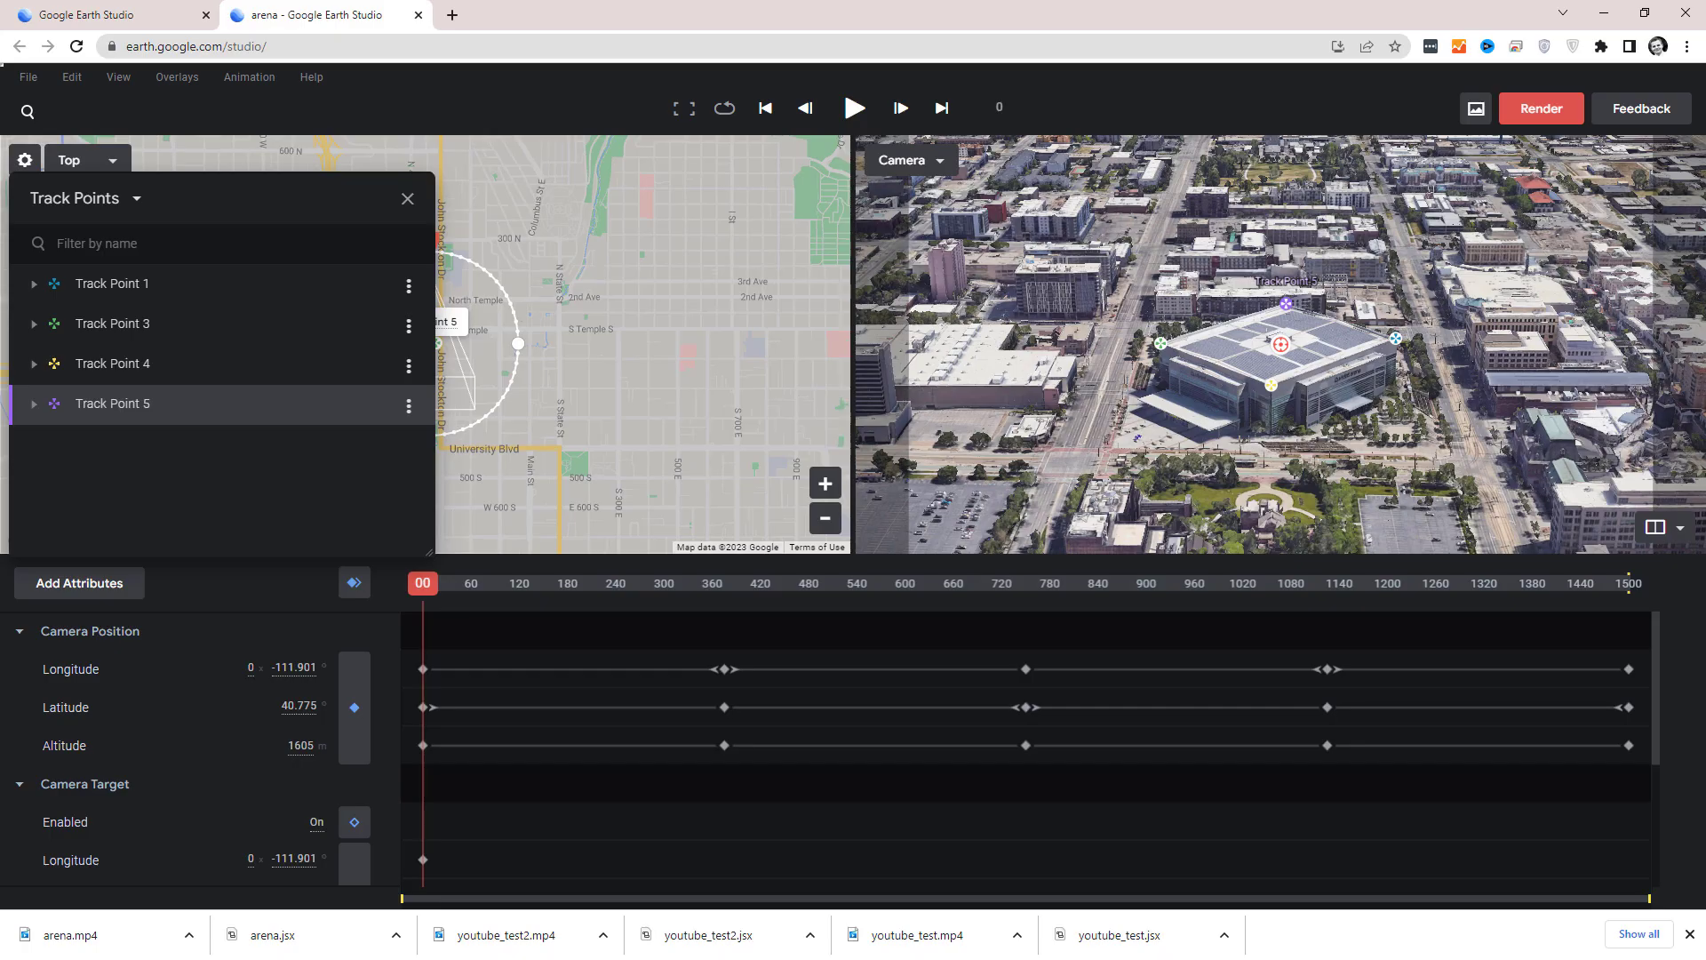
Switch to Chrome, search the web for "ae transfer 3ds max" in a new tab and open the AE Transfer site.
{"action": "left_click", "coordinate": [451, 15]}
{"action": "left_click", "coordinate": [463, 37]}
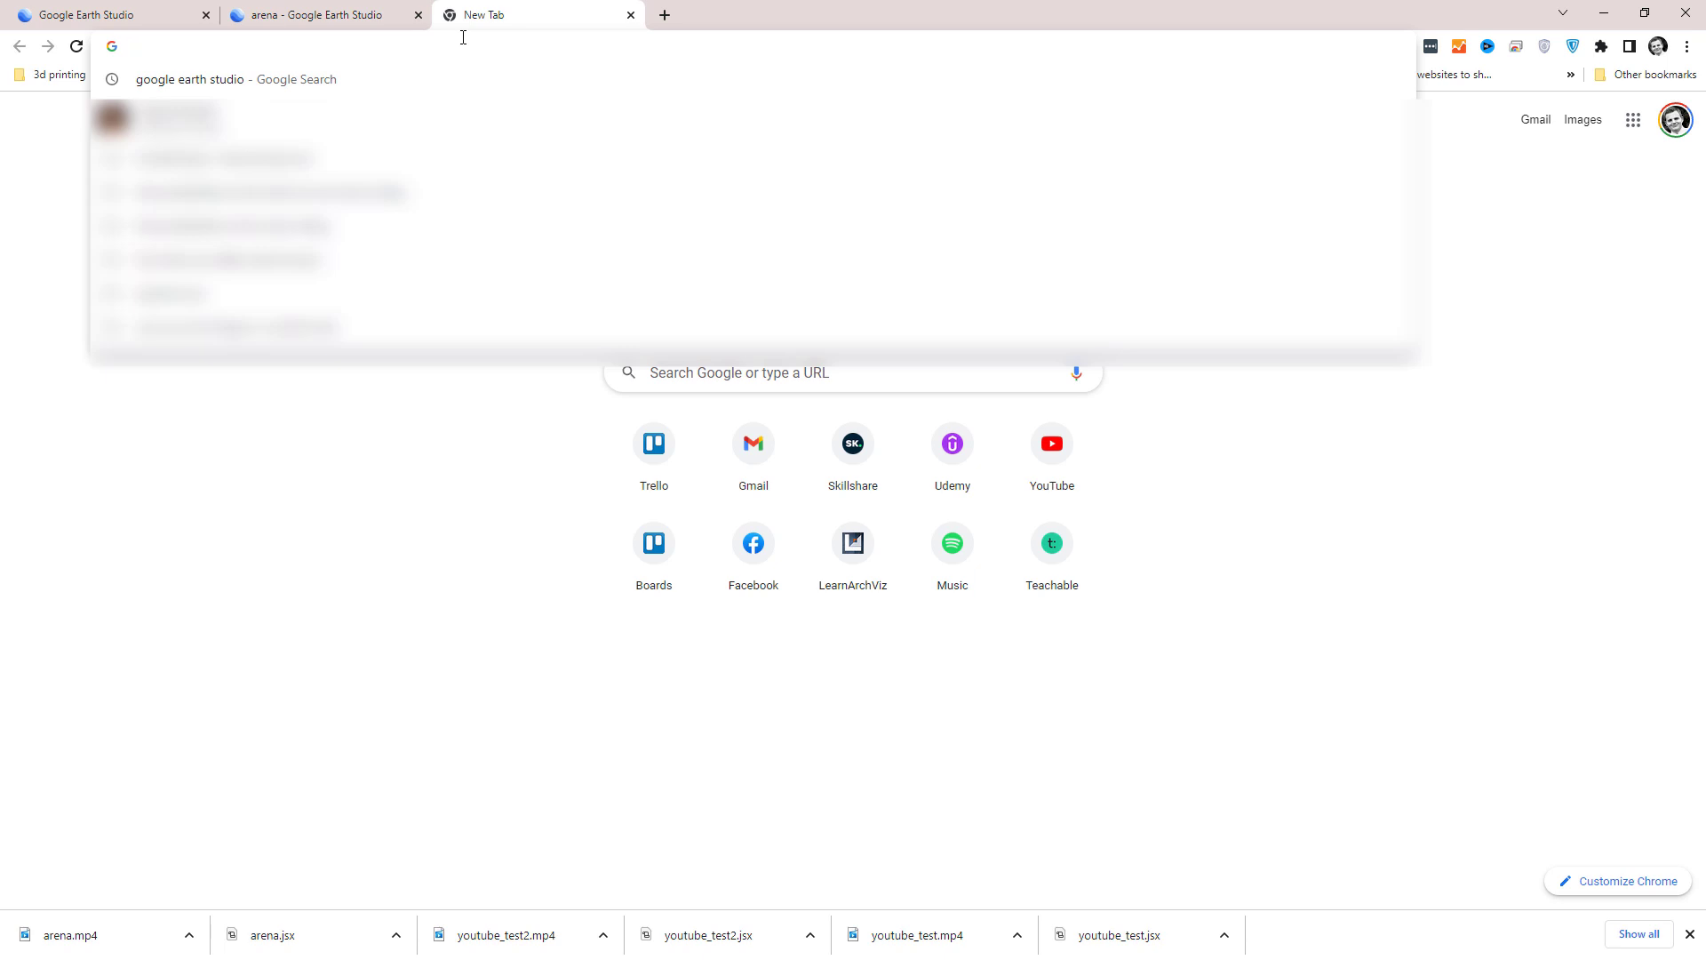
{"action": "type", "text": "ae tra"}
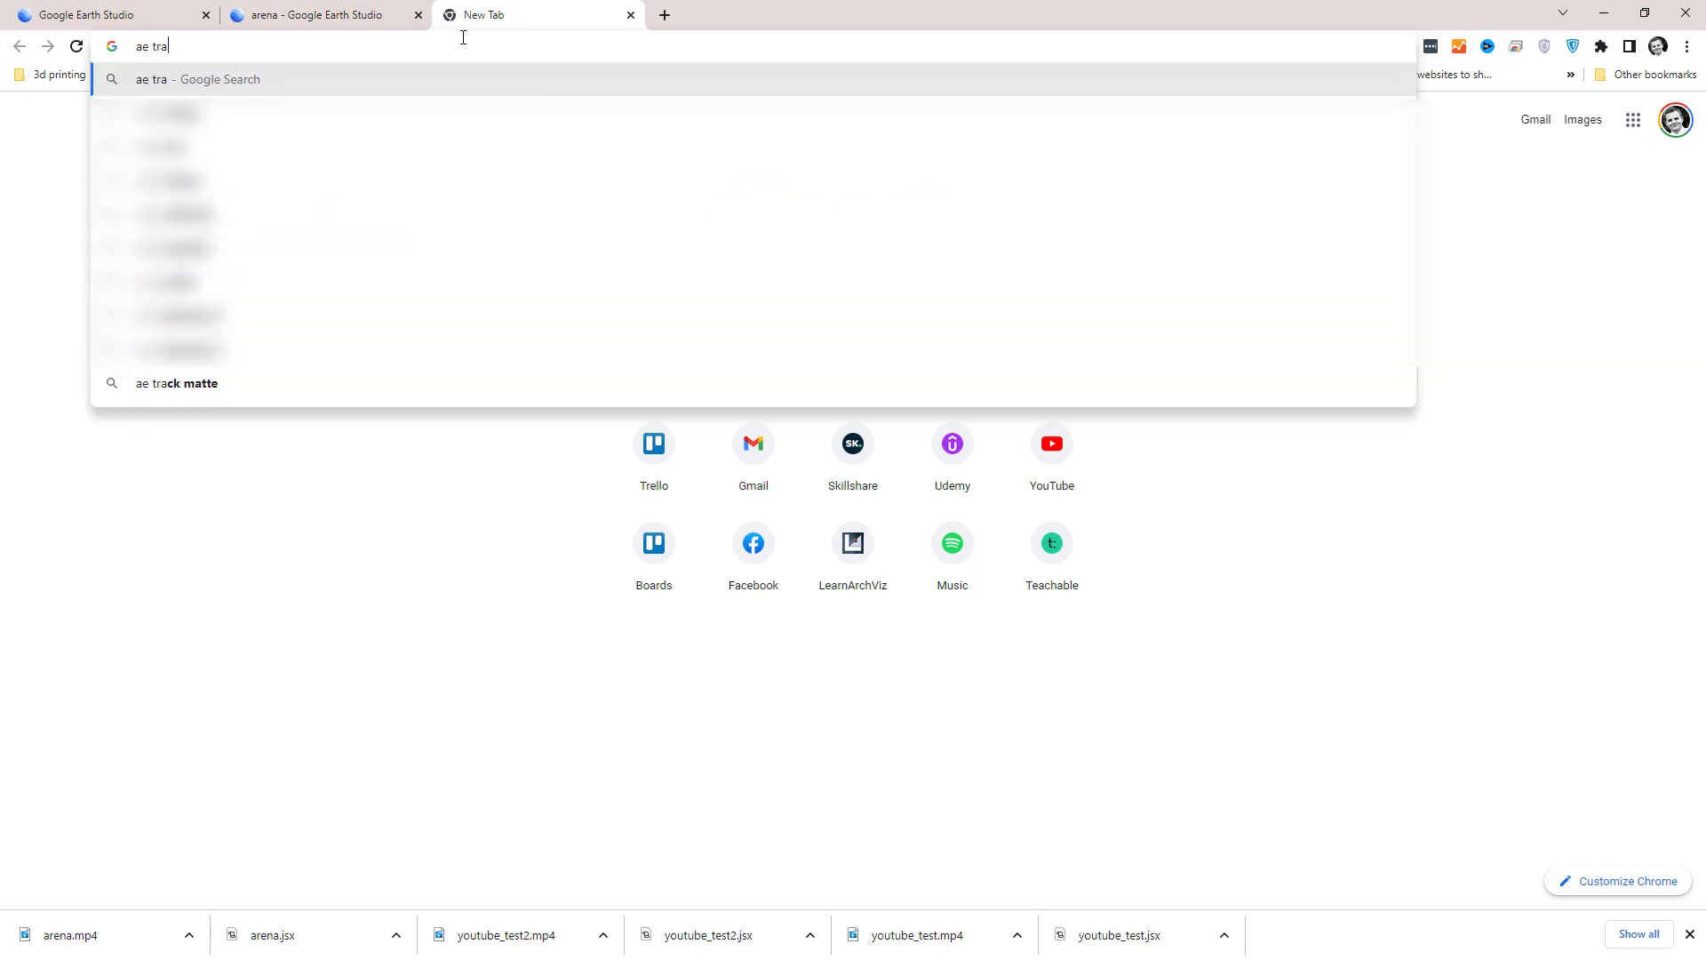
{"action": "type", "text": "nsfer"}
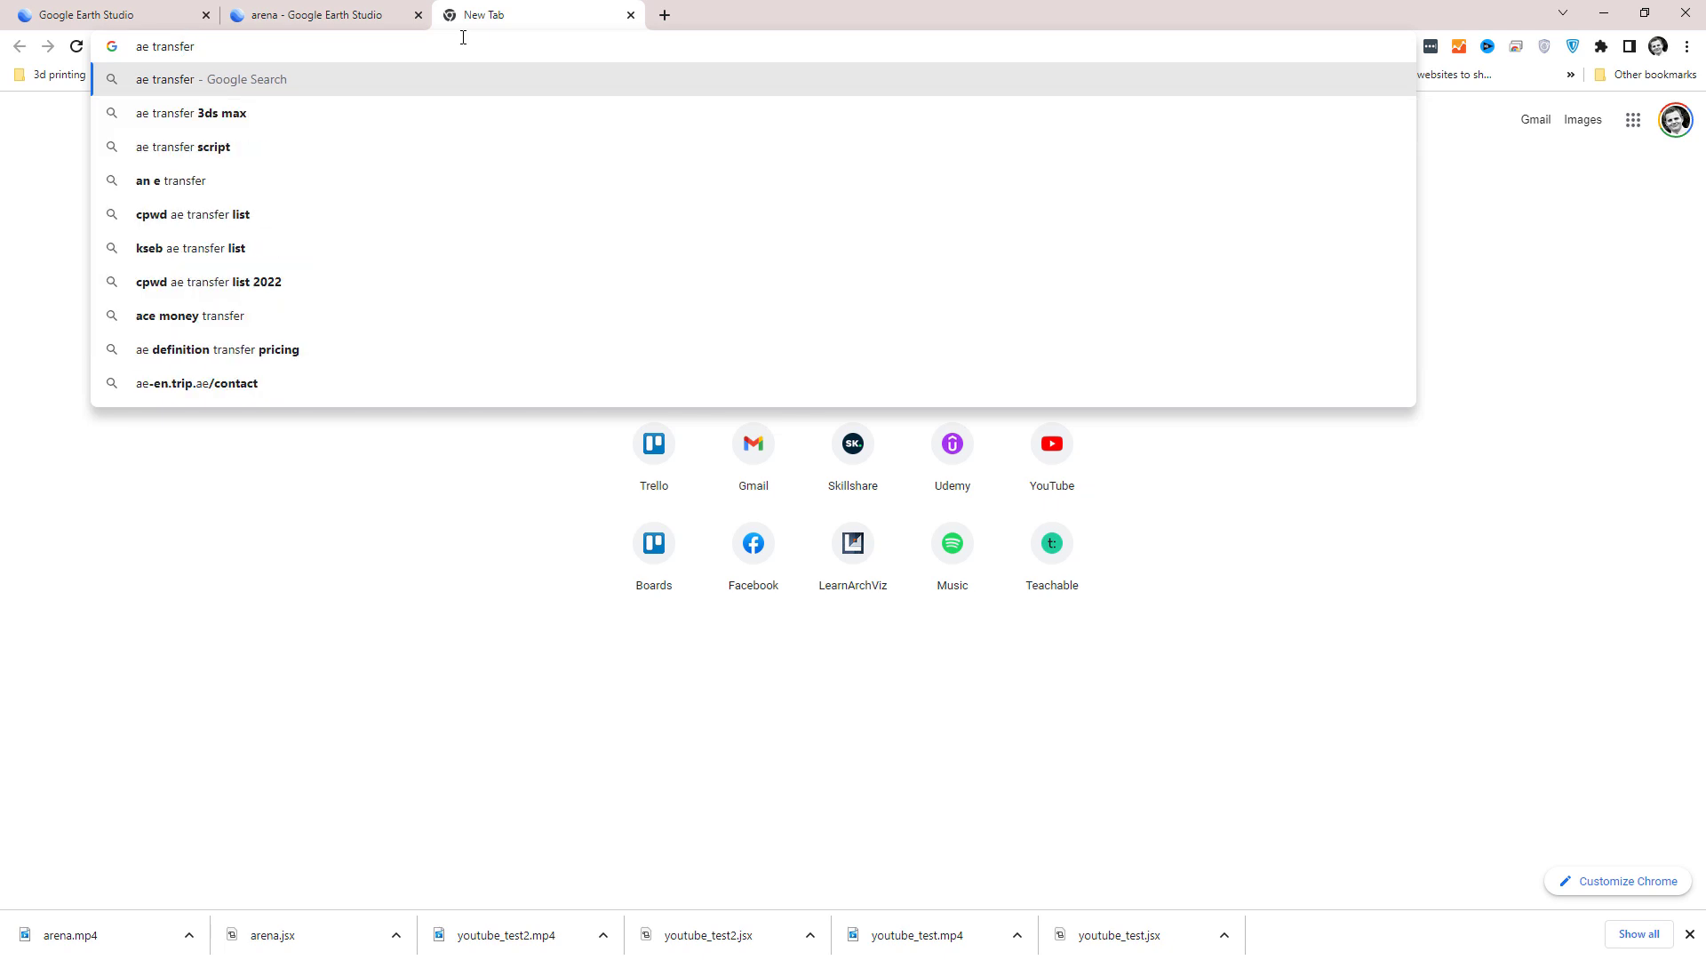
{"action": "left_click", "coordinate": [228, 115]}
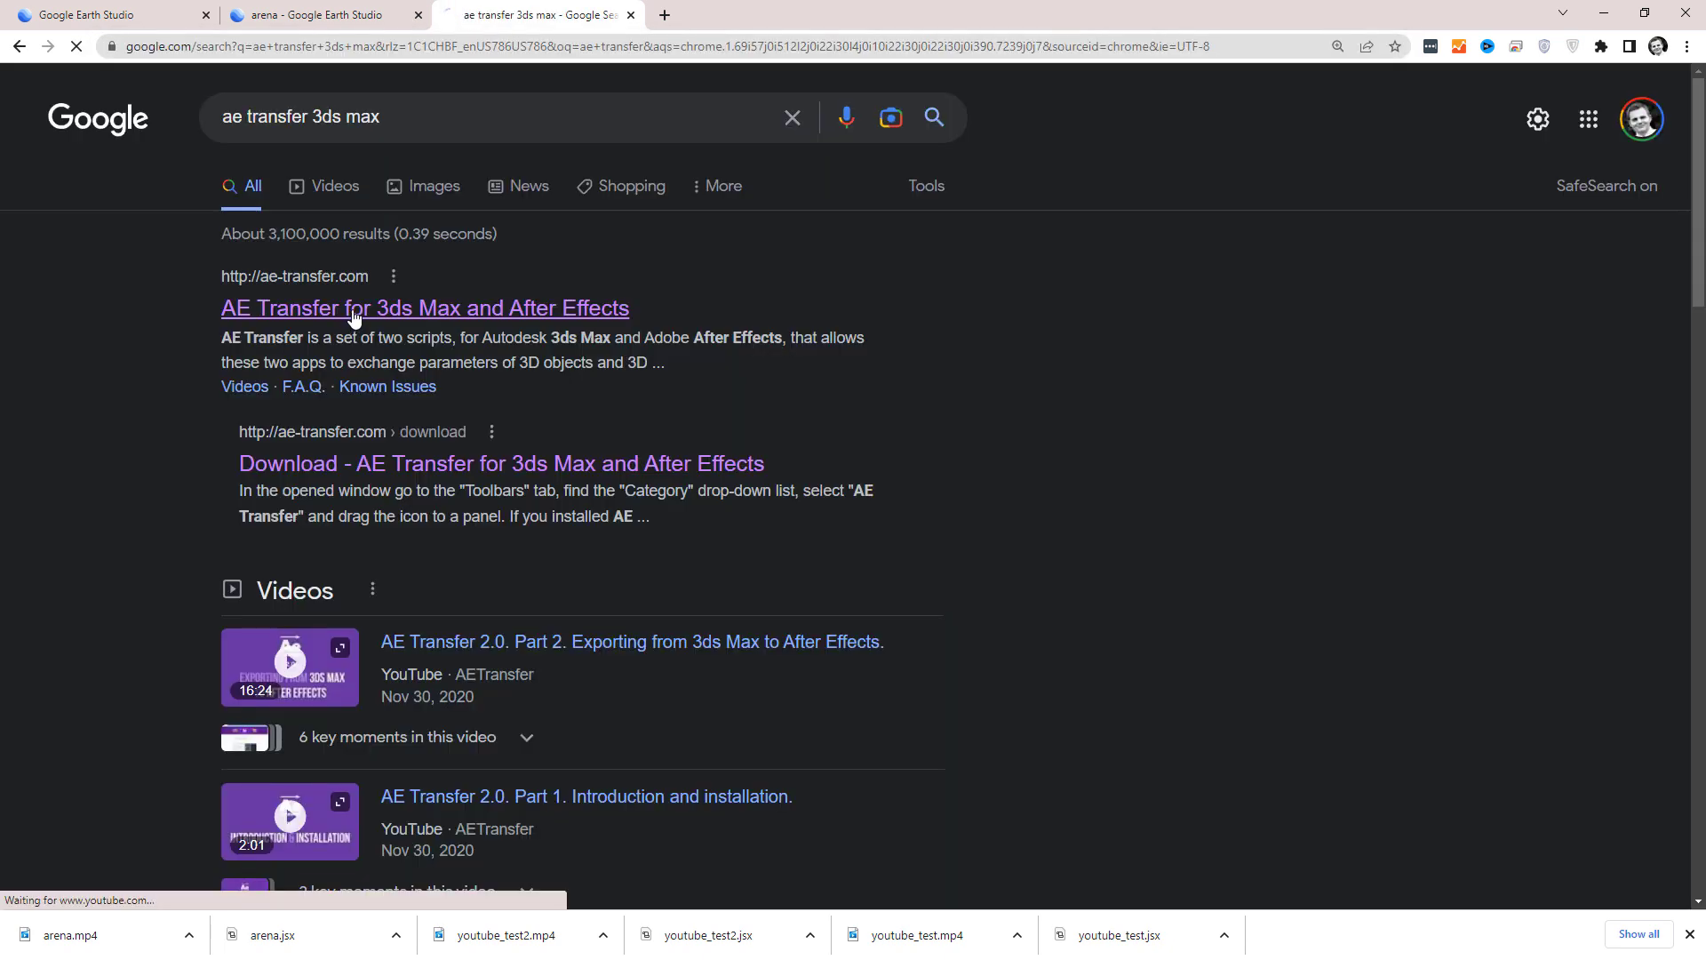
{"action": "left_click", "coordinate": [352, 317]}
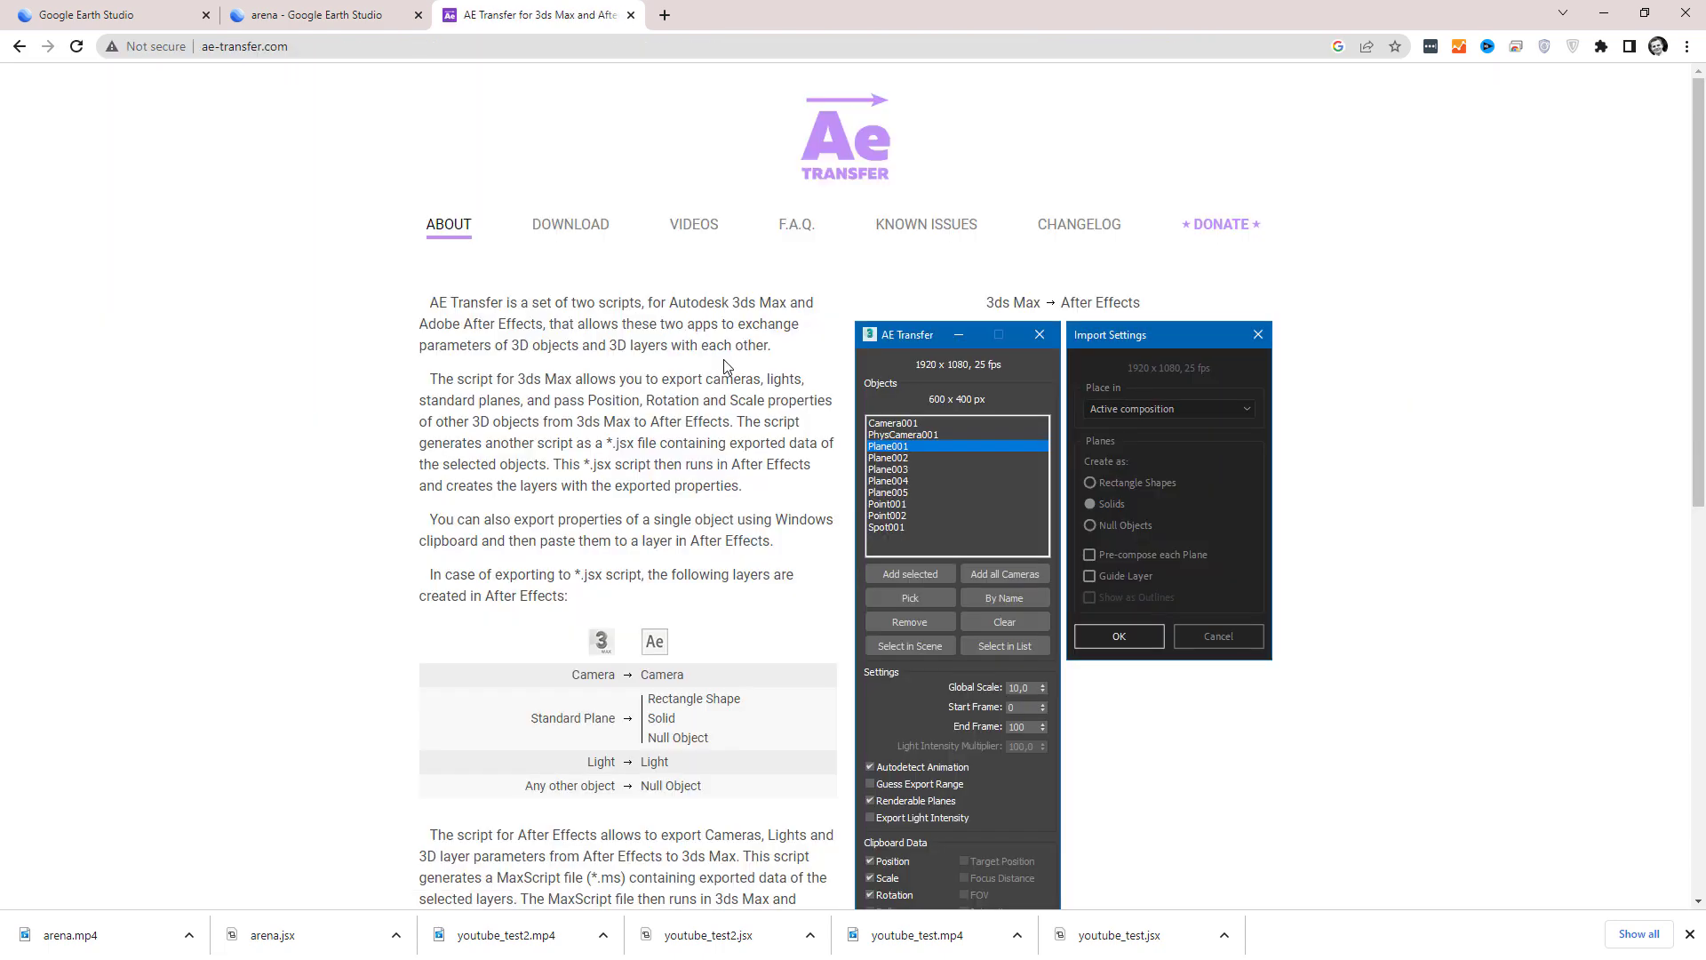
Examine the AE Transfer page for the After Effects to 3ds Max export options, version requirements and installer.
{"action": "scroll", "coordinate": [723, 364], "scroll_direction": "down", "scroll_amount": 1}
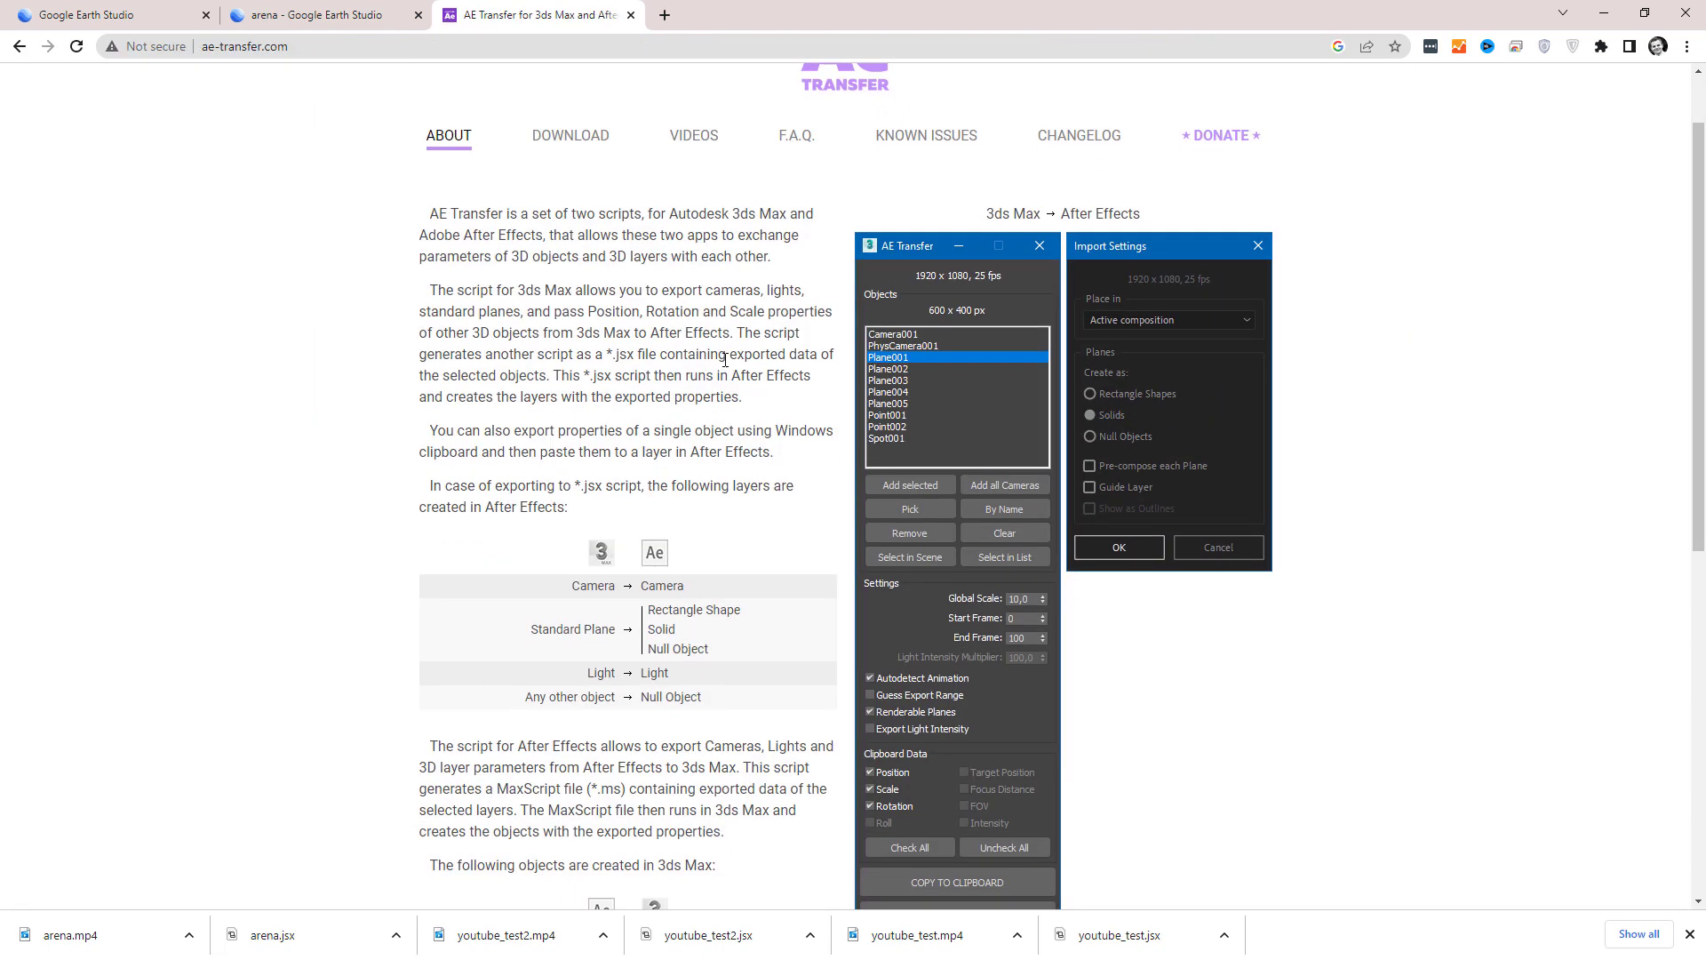
{"action": "scroll", "coordinate": [723, 363], "scroll_direction": "down", "scroll_amount": 8}
{"action": "scroll", "coordinate": [723, 366], "scroll_direction": "up", "scroll_amount": 6}
{"action": "scroll", "coordinate": [924, 542], "scroll_direction": "down", "scroll_amount": 6}
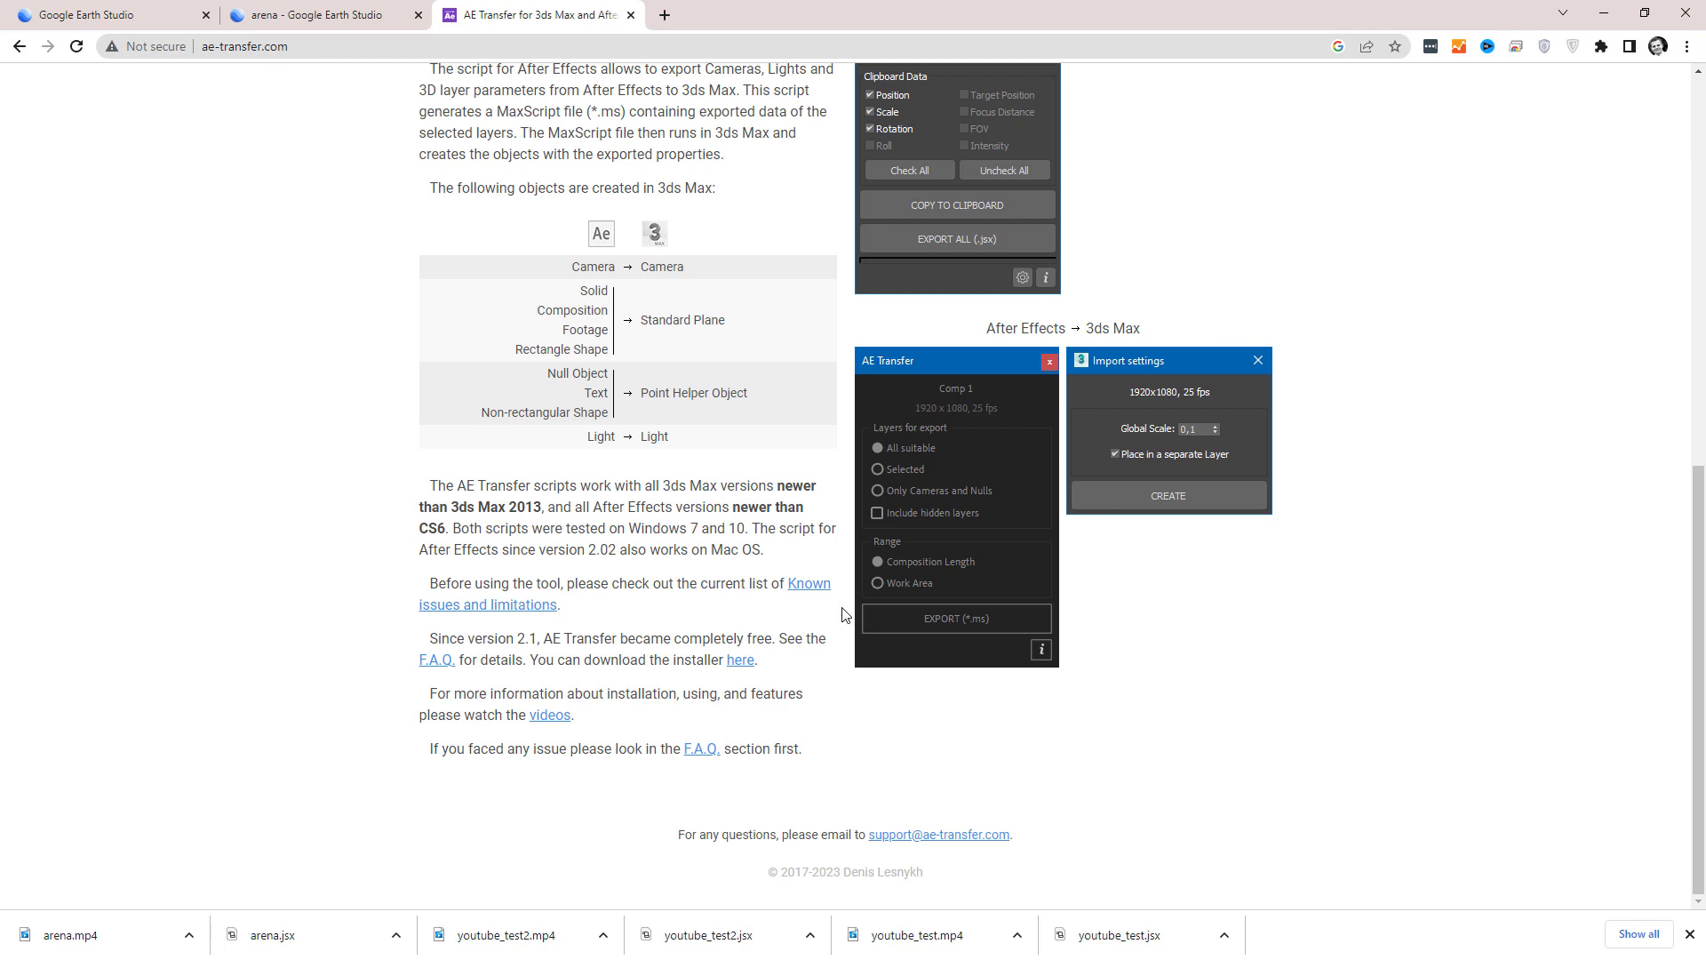
{"action": "scroll", "coordinate": [784, 747], "scroll_direction": "up", "scroll_amount": 1}
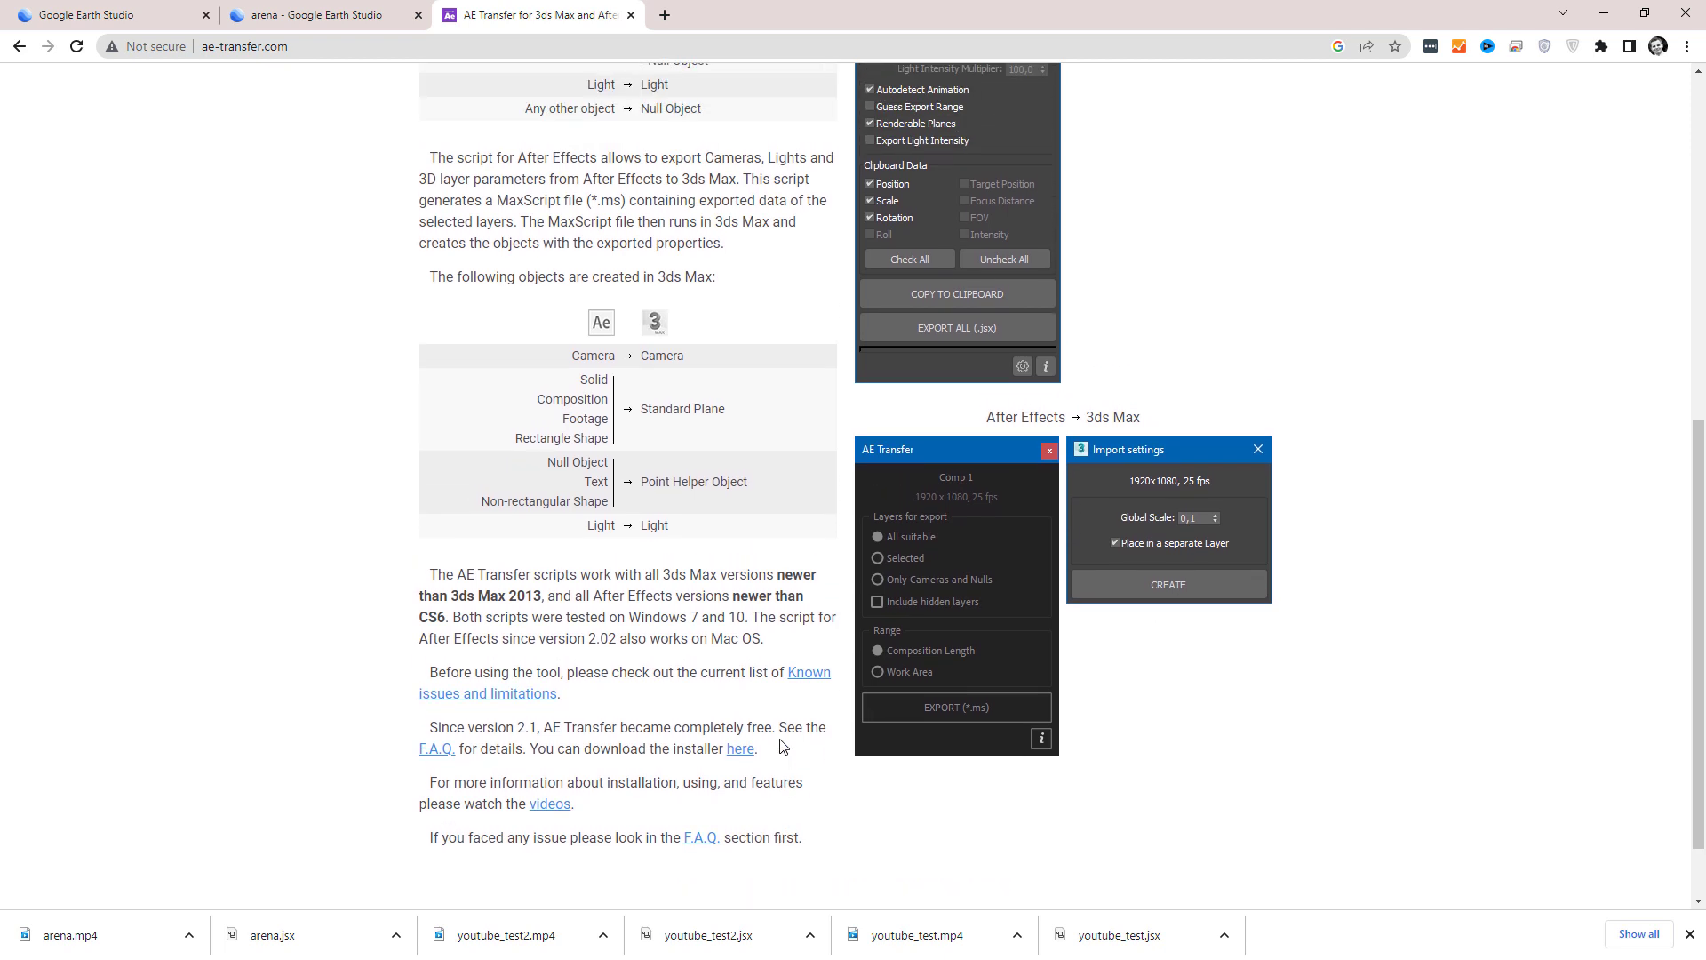
Switch to 3ds Max and scrub to frame 77 to preview the arena footage in the viewport background.
{"action": "scroll", "coordinate": [782, 746], "scroll_direction": "up", "scroll_amount": 1}
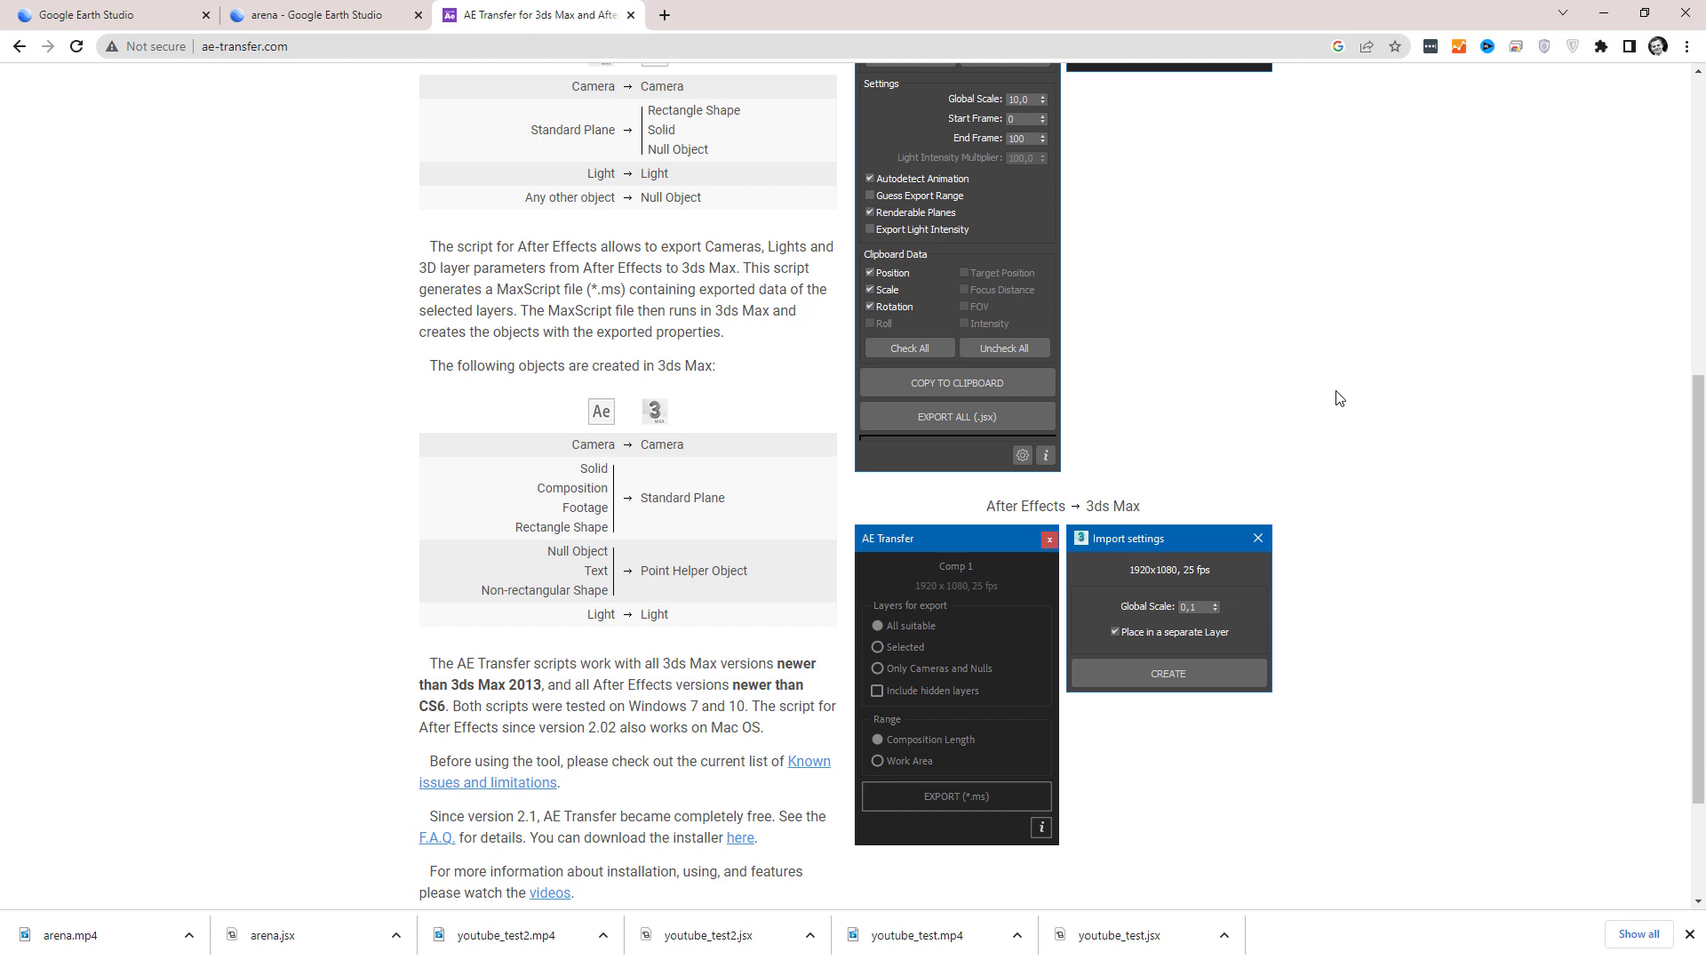
{"action": "left_click", "coordinate": [1606, 13]}
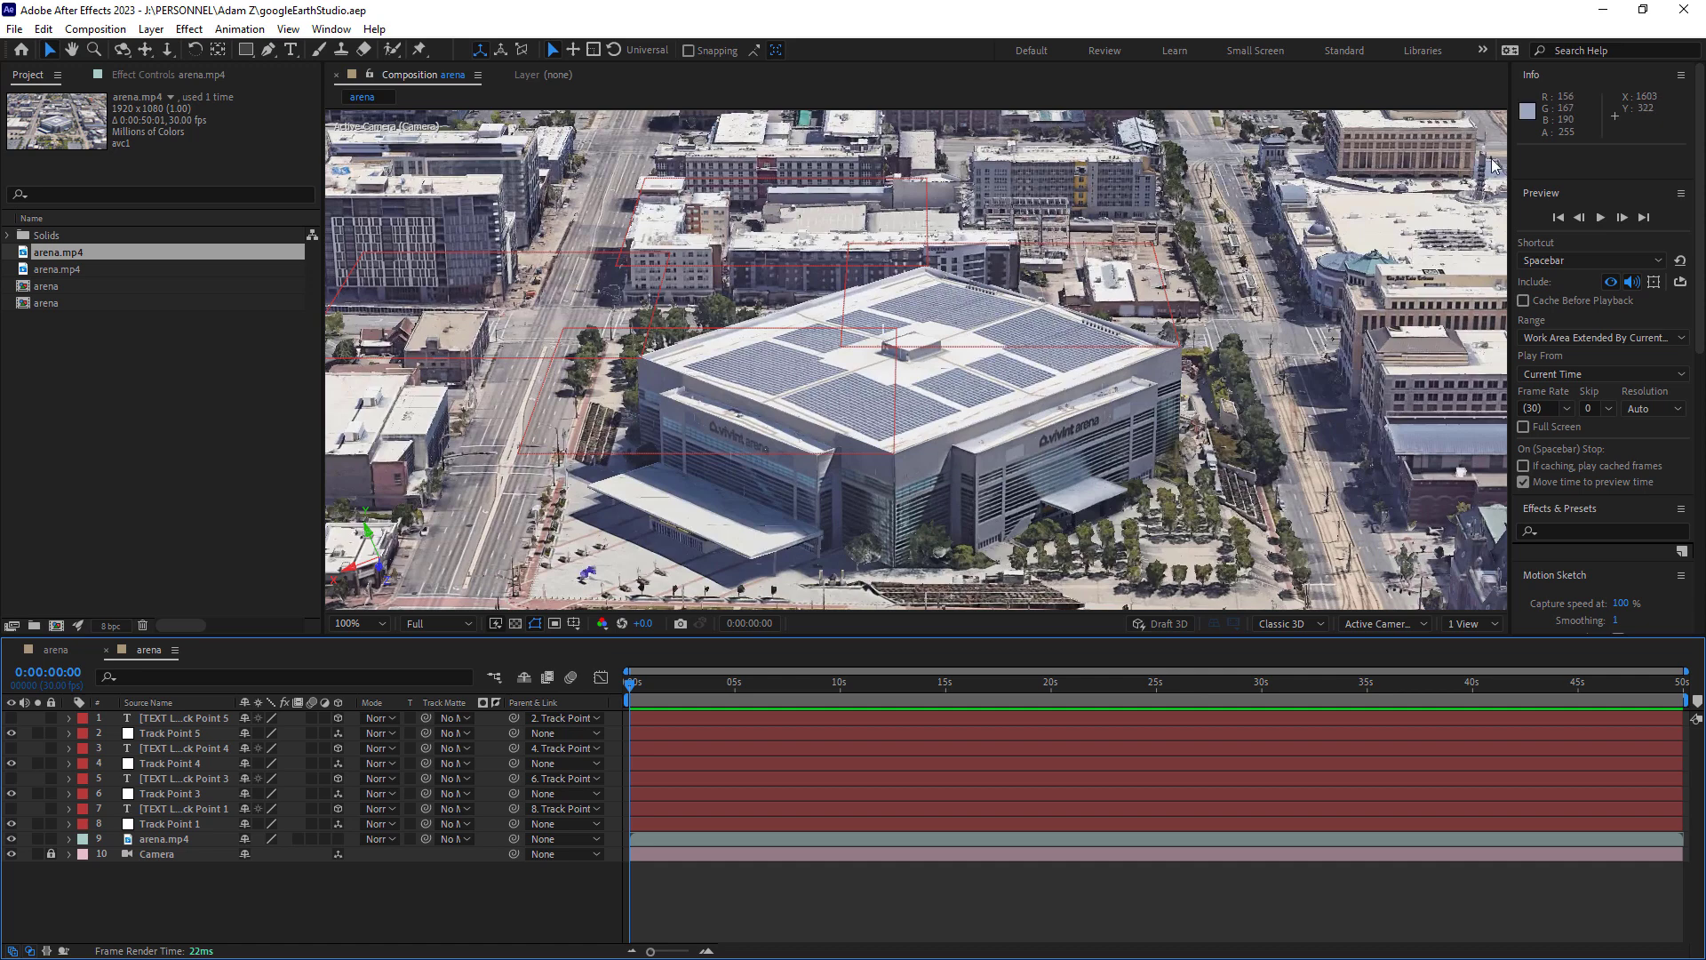
{"action": "left_click", "coordinate": [1602, 20]}
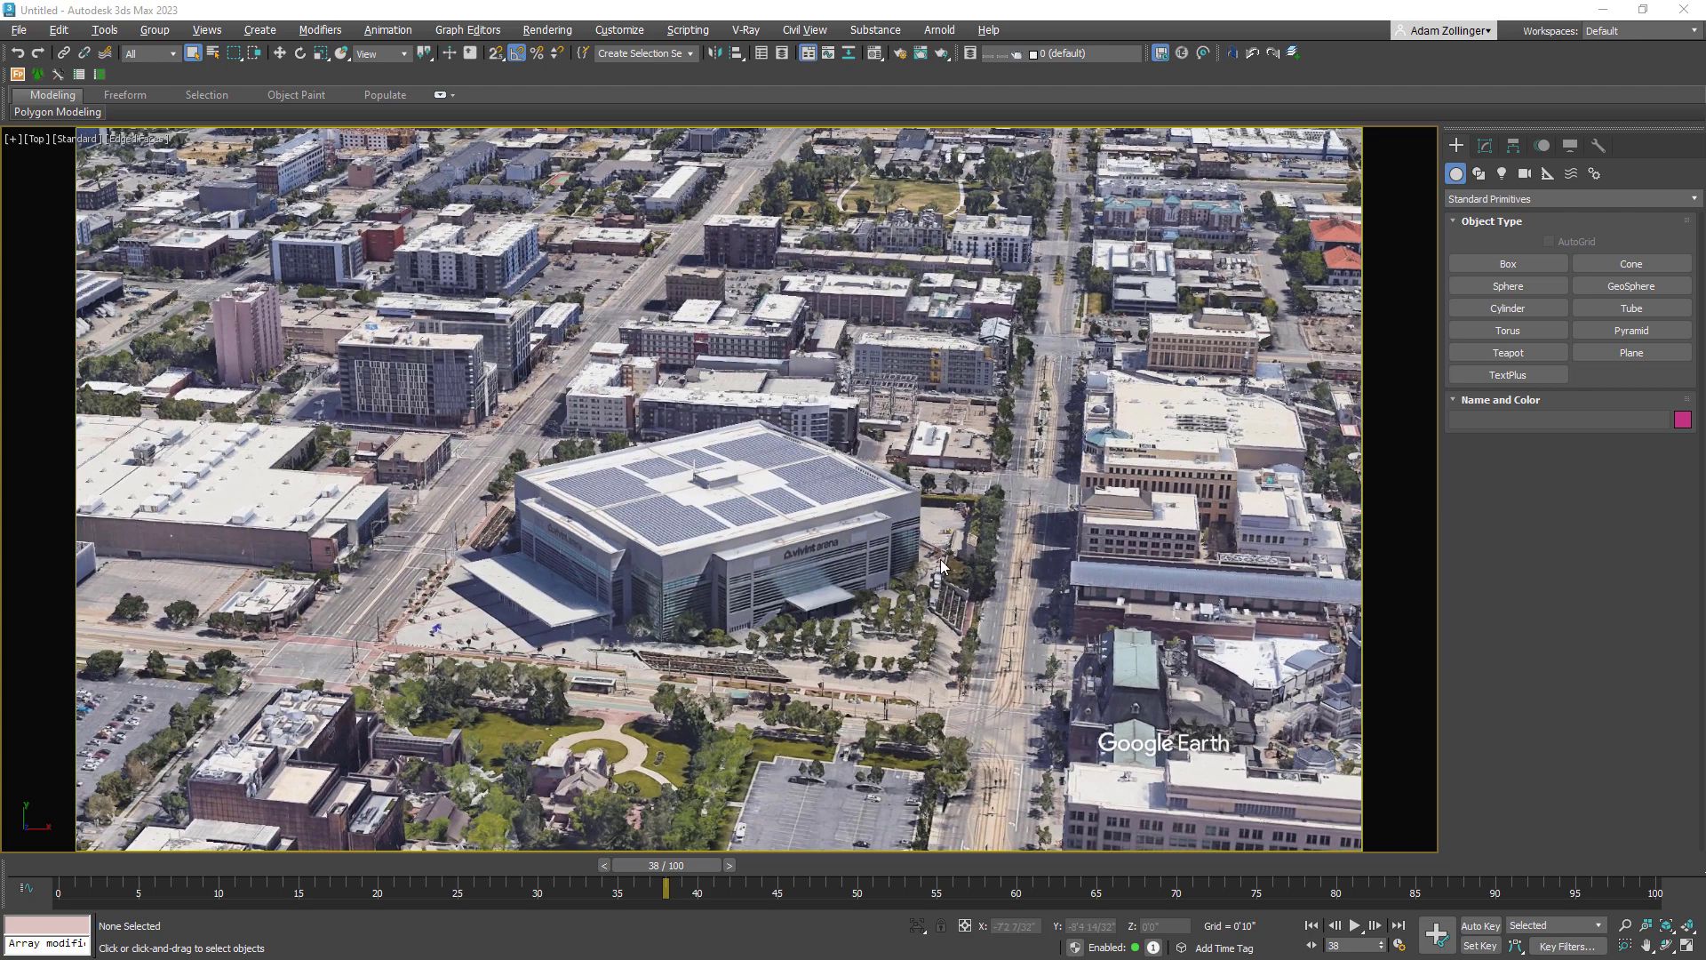
{"action": "left_click_drag", "start_coordinate": [666, 875], "coordinate": [1290, 866]}
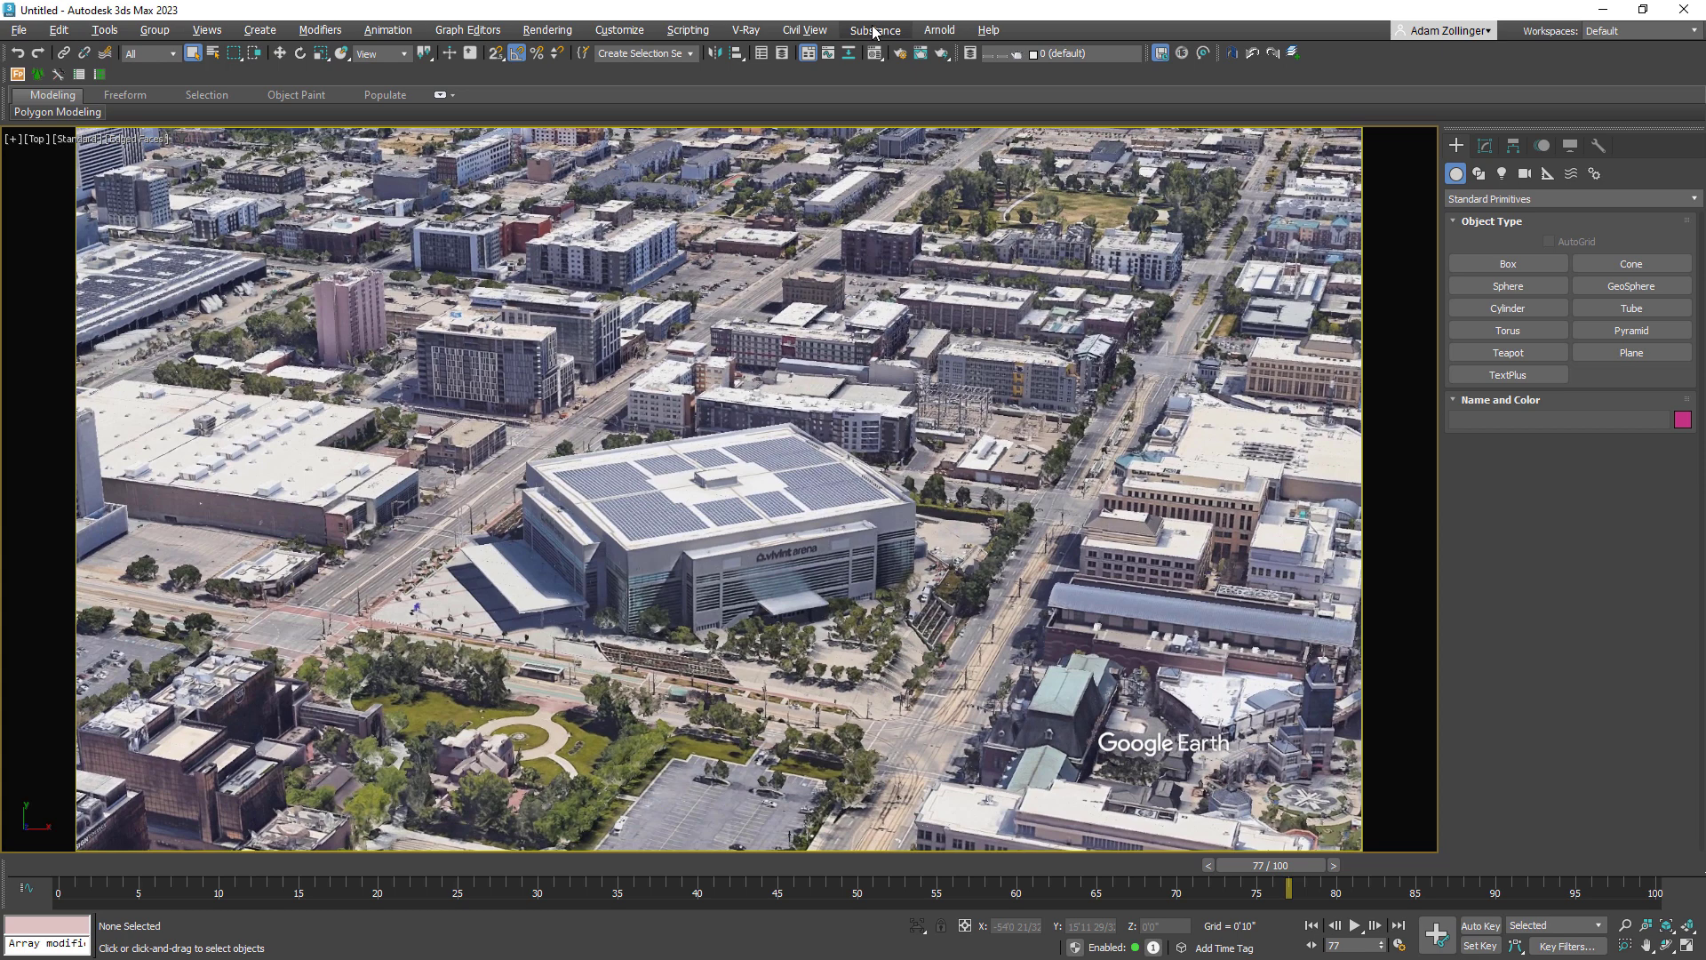
Run the exported AE Transfer script and create its objects at global scale 0.1 in a separate layer.
{"action": "left_click", "coordinate": [688, 30]}
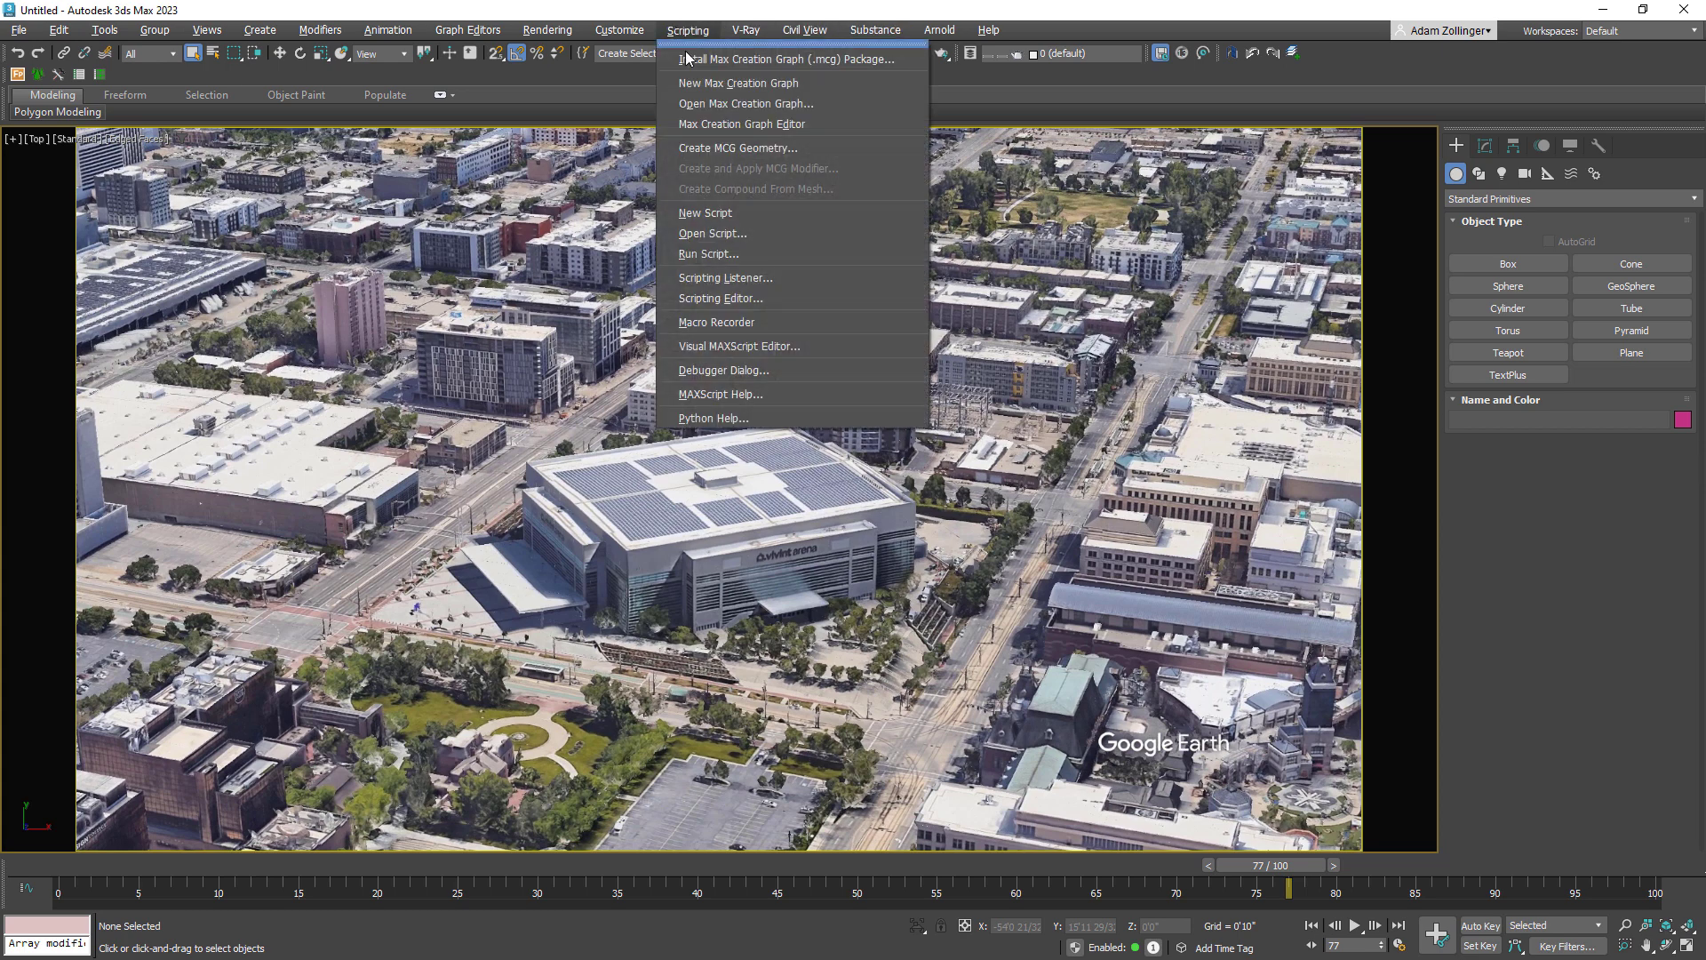
{"action": "left_click", "coordinate": [748, 254]}
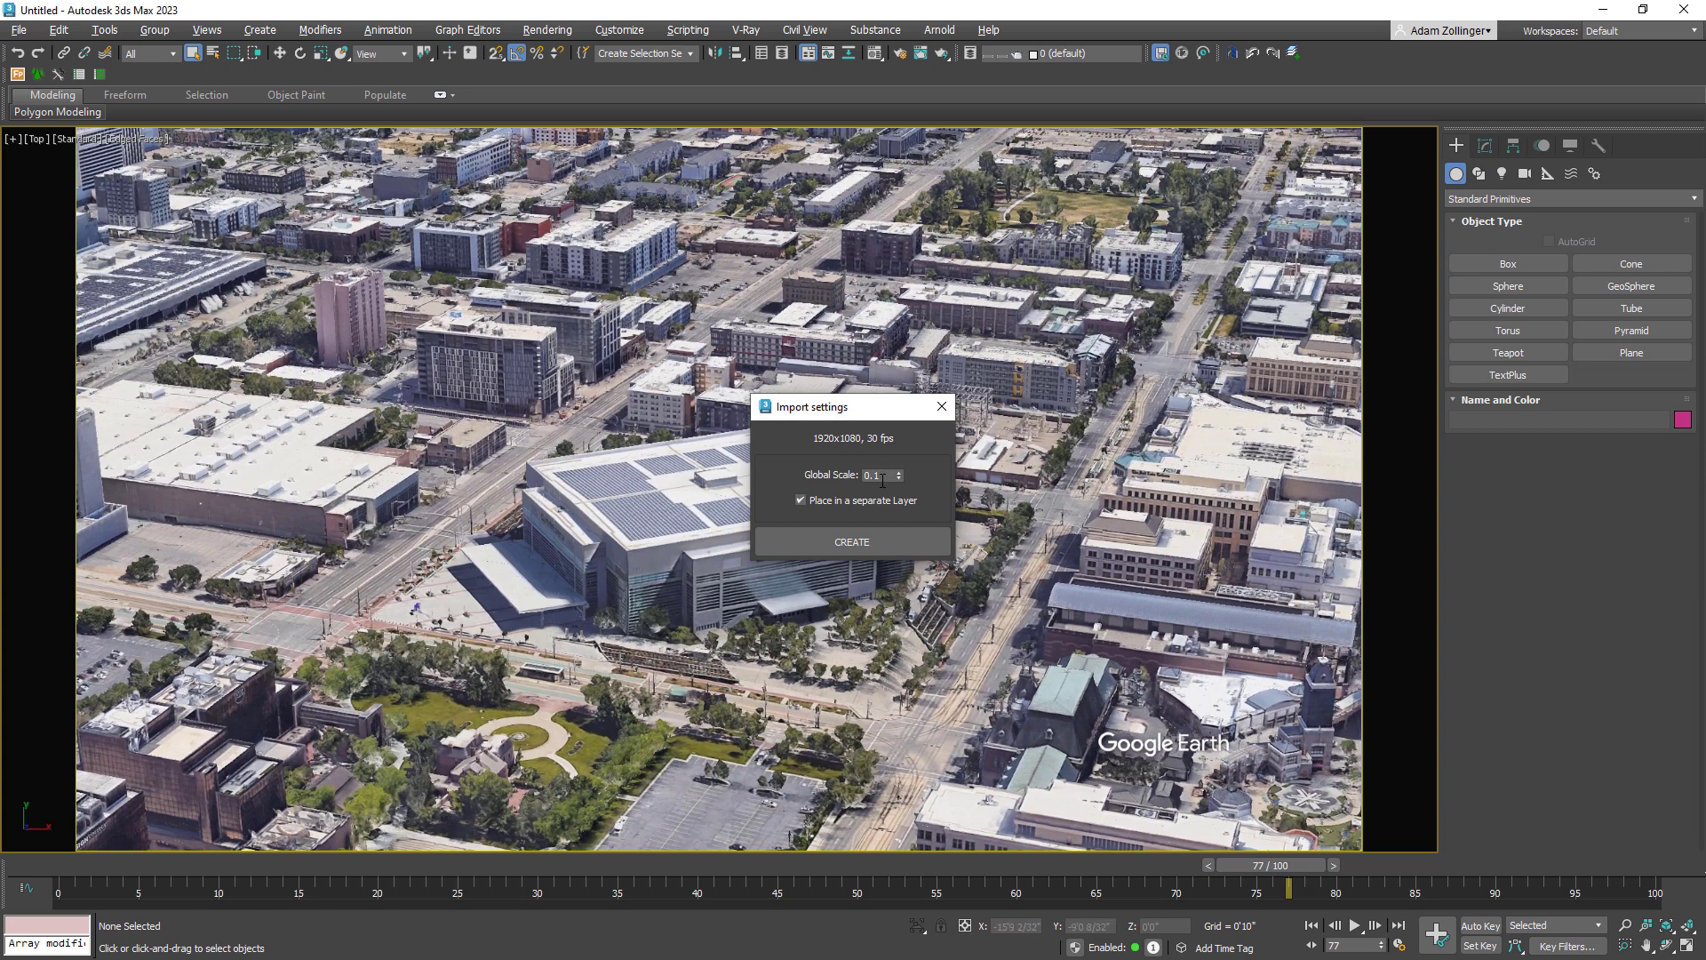
{"action": "left_click", "coordinate": [878, 544]}
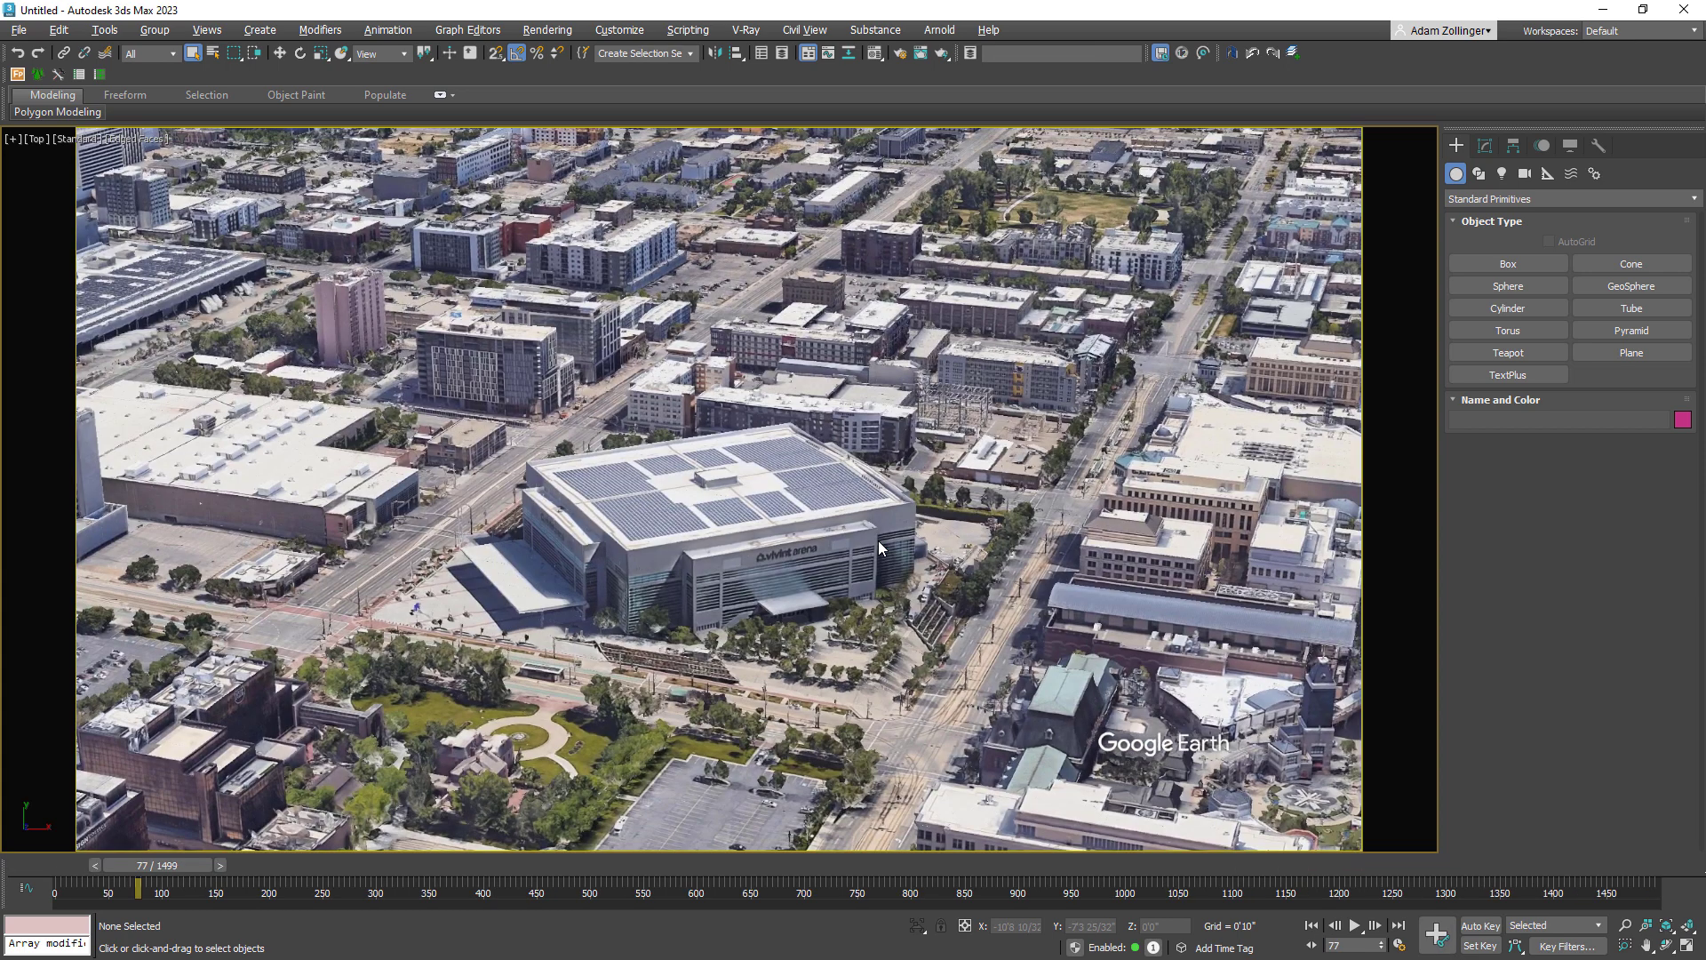
Set the viewport background to the customized solid color and select the imported camera in an orbited orthographic view.
{"action": "key", "text": "alt+b"}
{"action": "left_click", "coordinate": [674, 369]}
{"action": "key", "text": "Return"}
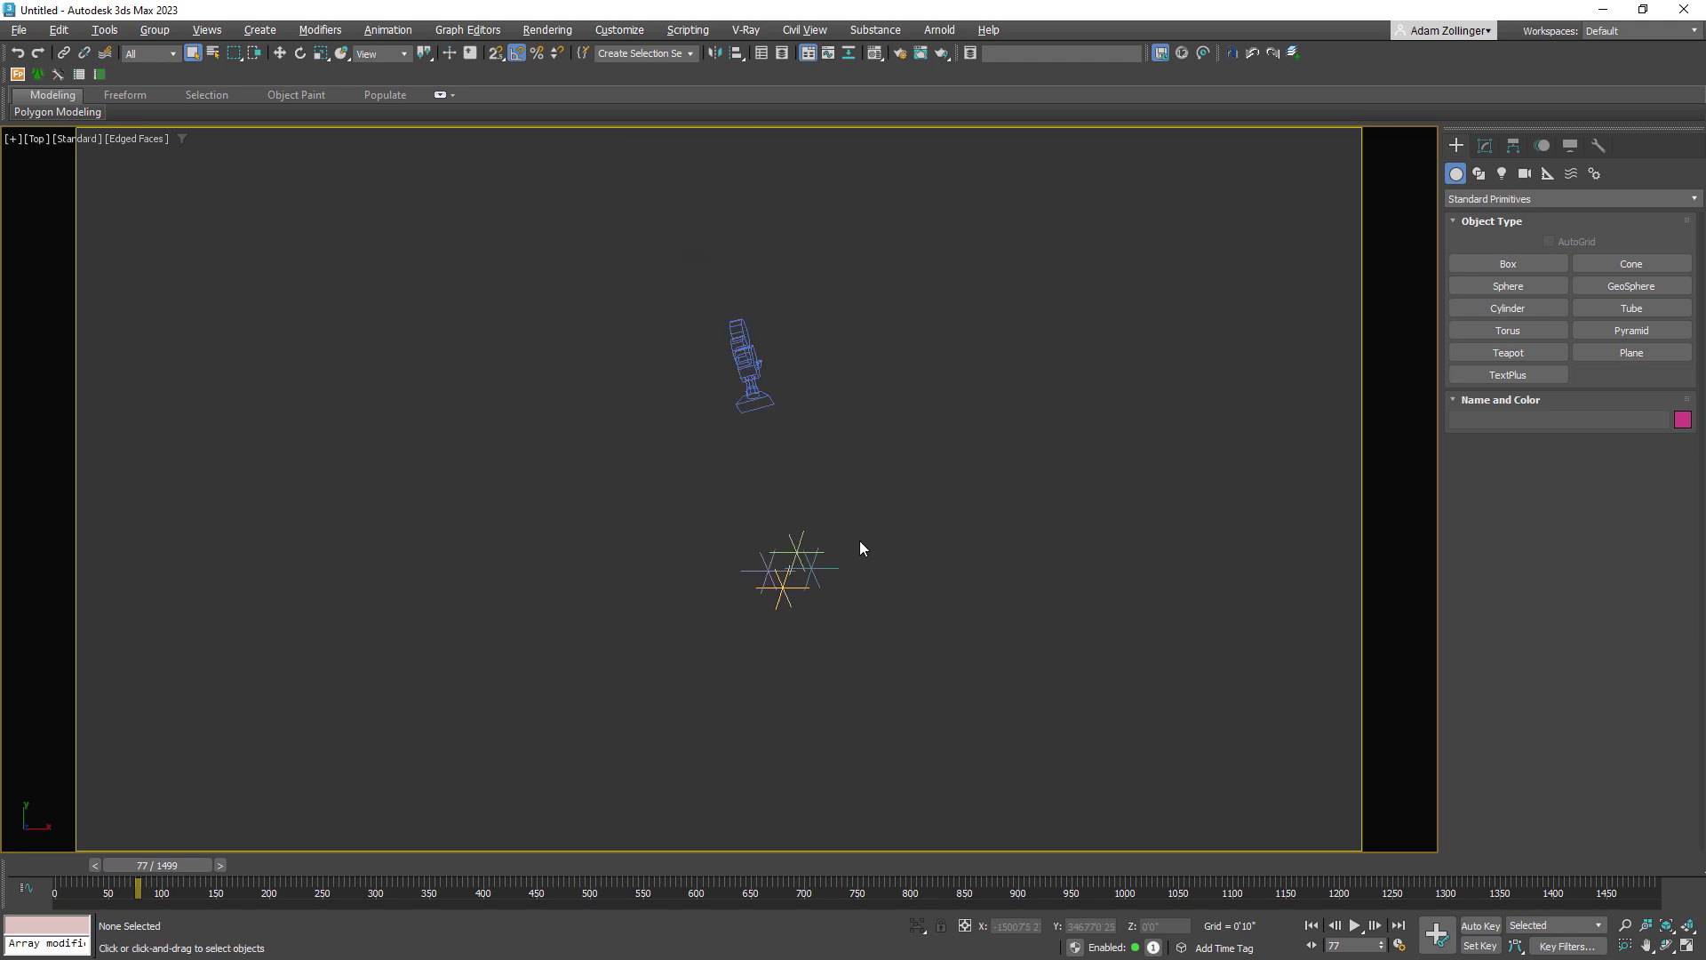
{"action": "middle_click_drag", "start_coordinate": [967, 638], "coordinate": [952, 625], "text": "alt"}
{"action": "key", "text": "t"}
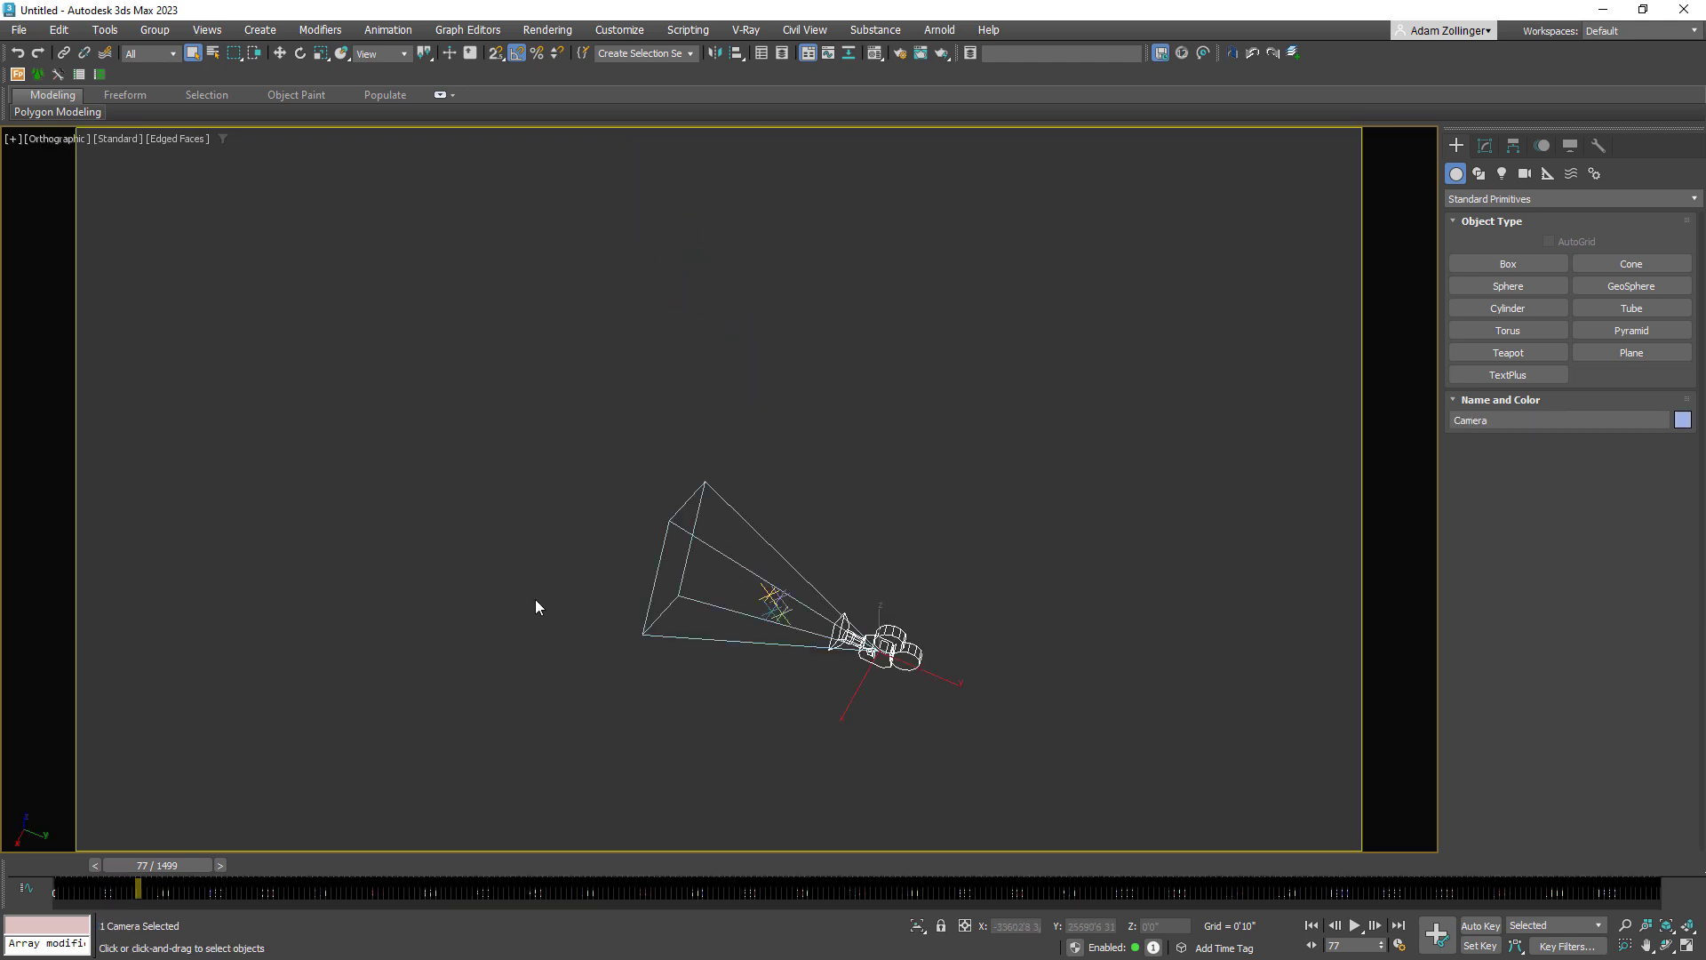
{"action": "scroll", "coordinate": [535, 599], "scroll_direction": "up", "scroll_amount": 2}
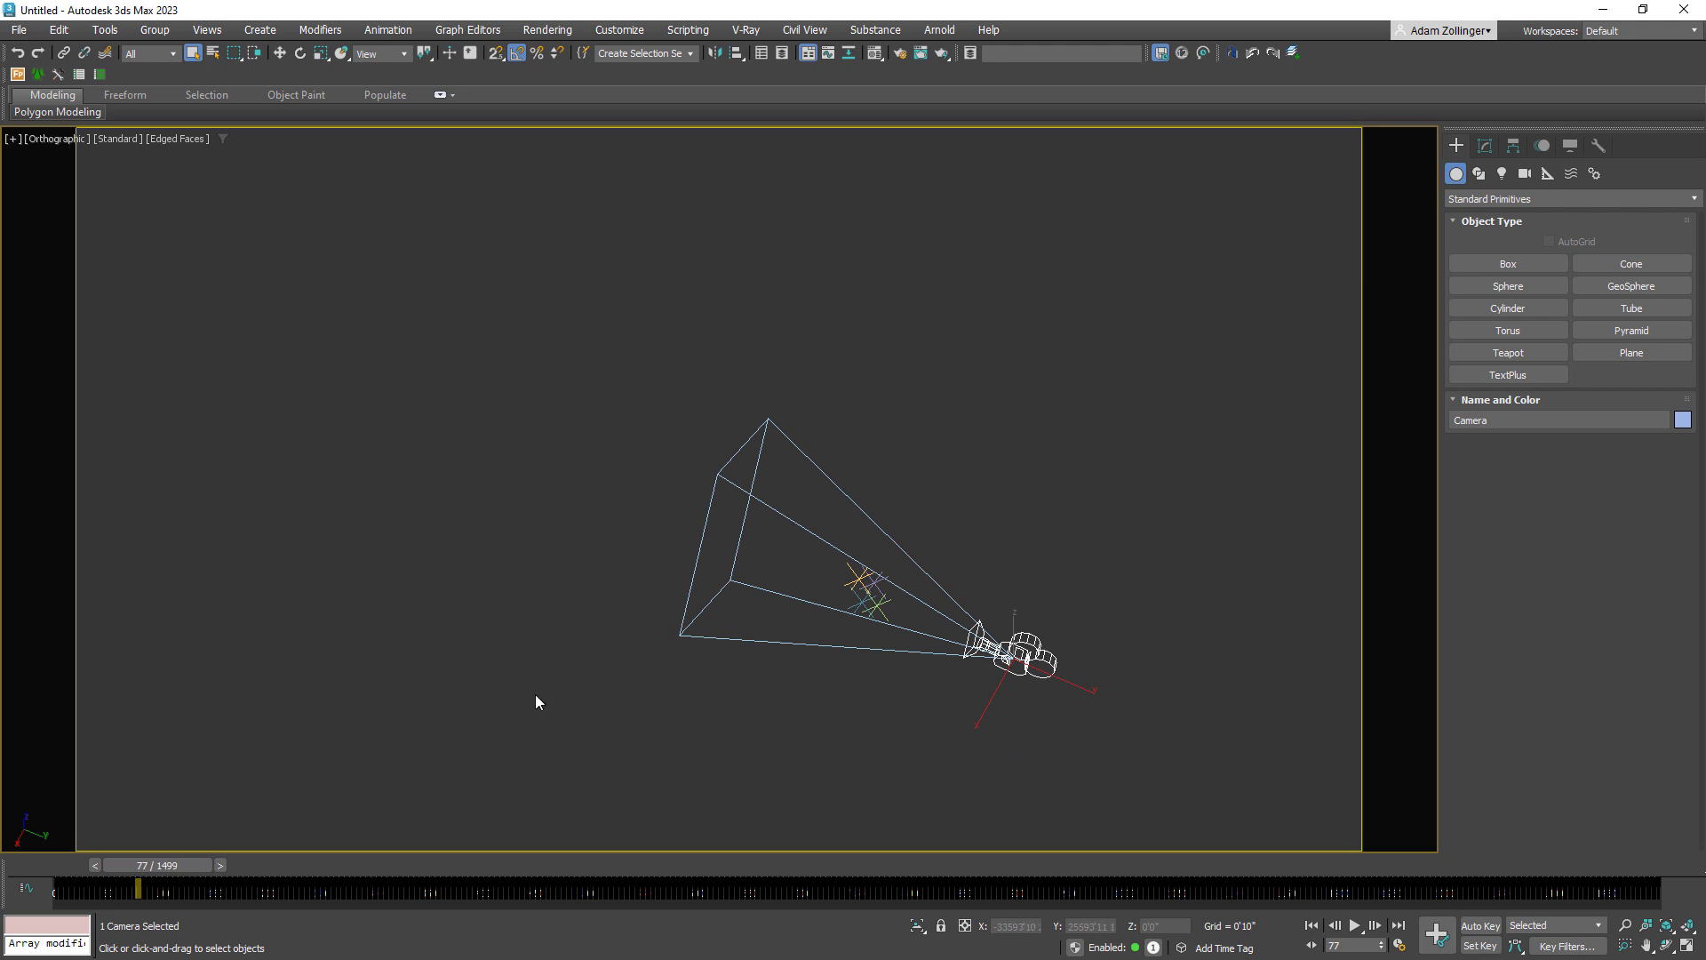
Scrub the timeline to check the imported camera's movement around the track points, and return to frame 0.
{"action": "scroll", "coordinate": [1004, 680], "scroll_direction": "down", "scroll_amount": 2}
{"action": "scroll", "coordinate": [1022, 684], "scroll_direction": "down", "scroll_amount": 1}
{"action": "scroll", "coordinate": [1071, 707], "scroll_direction": "up", "scroll_amount": 1}
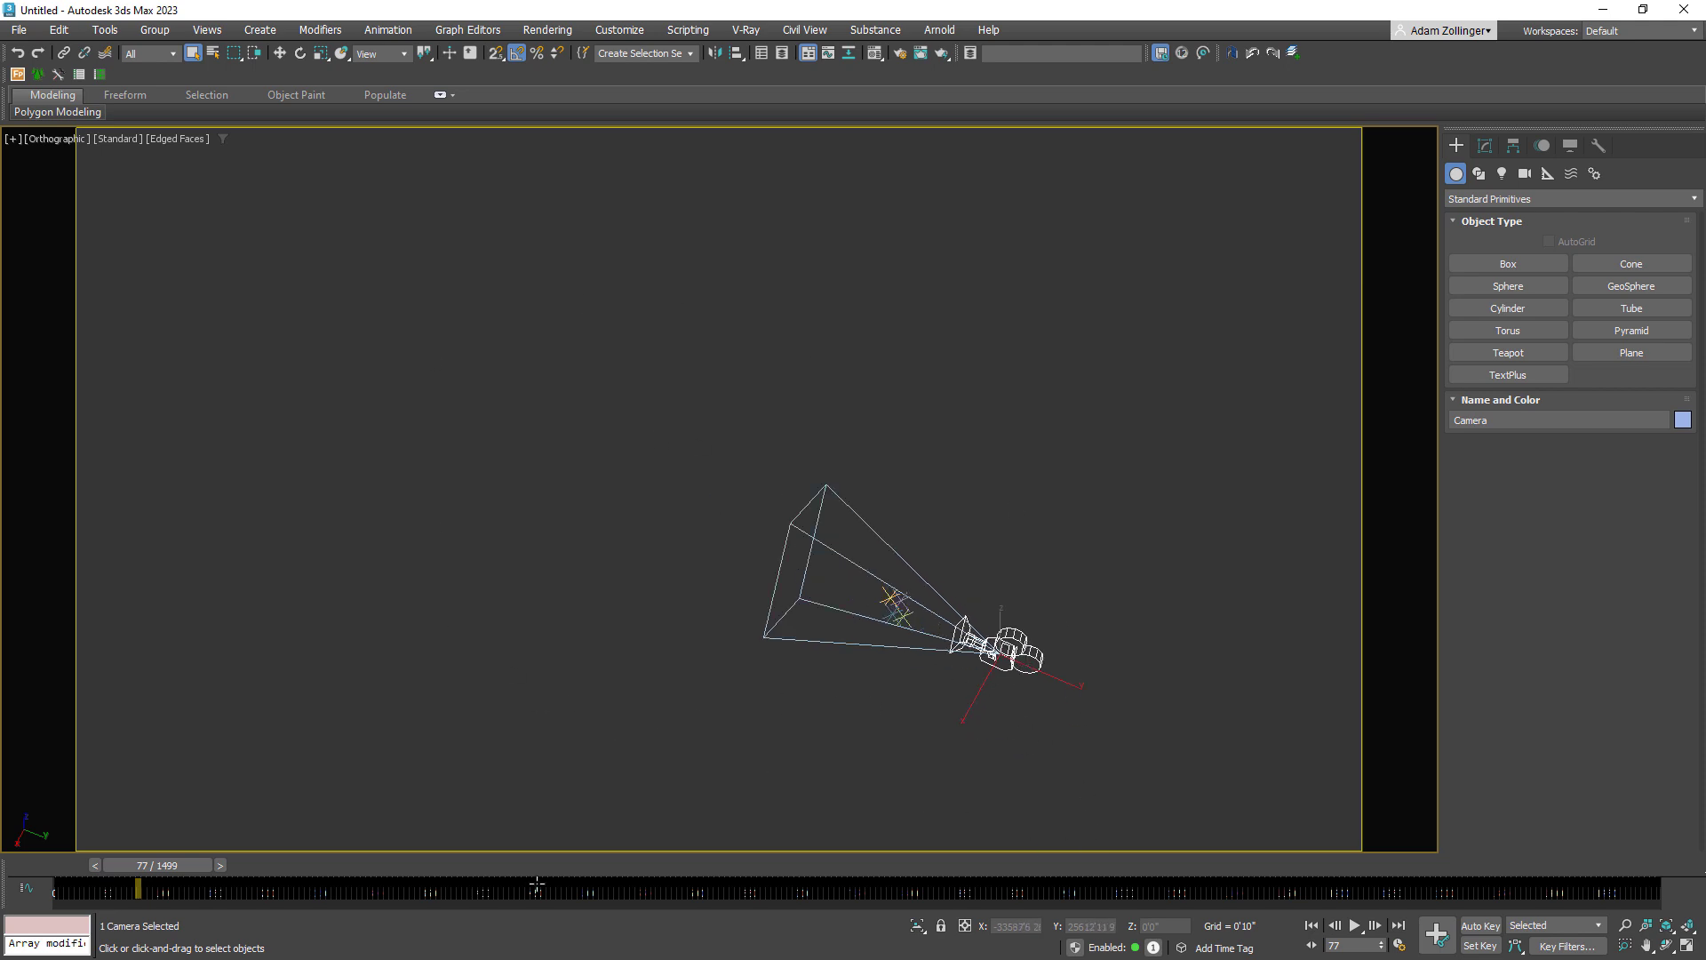
{"action": "left_click_drag", "start_coordinate": [151, 869], "coordinate": [396, 891]}
{"action": "key", "text": "Home"}
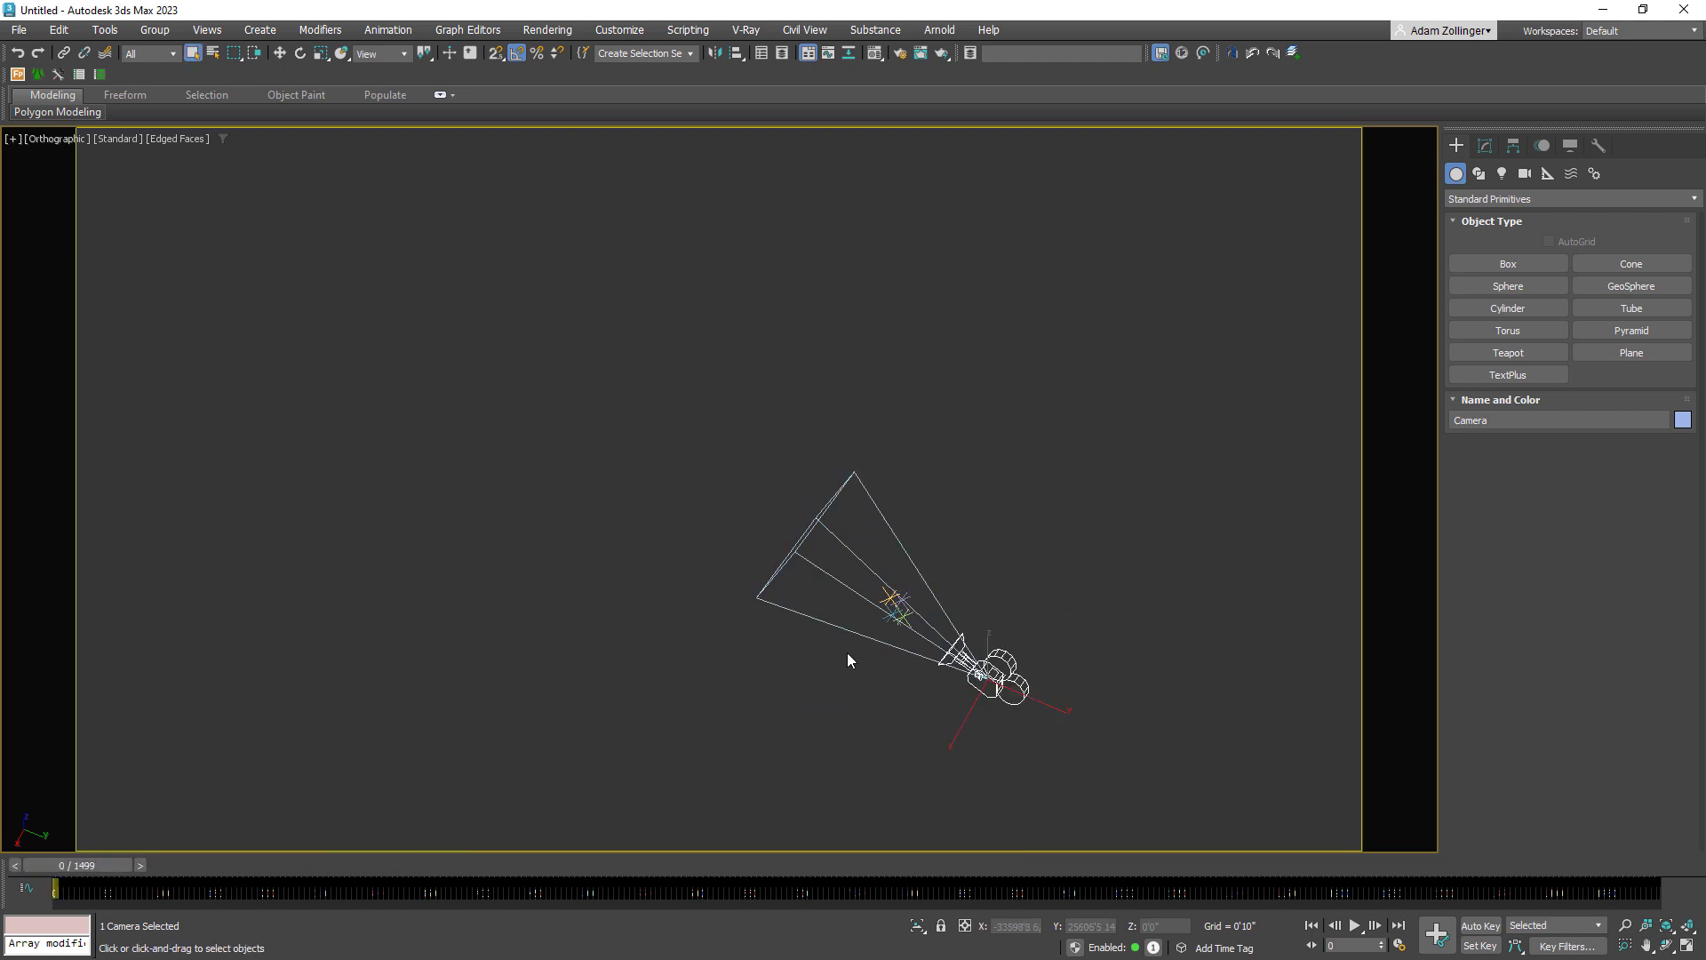
Look through the imported camera with the arena footage restored as viewport background, and scrub to frame 55.
{"action": "key", "text": "c"}
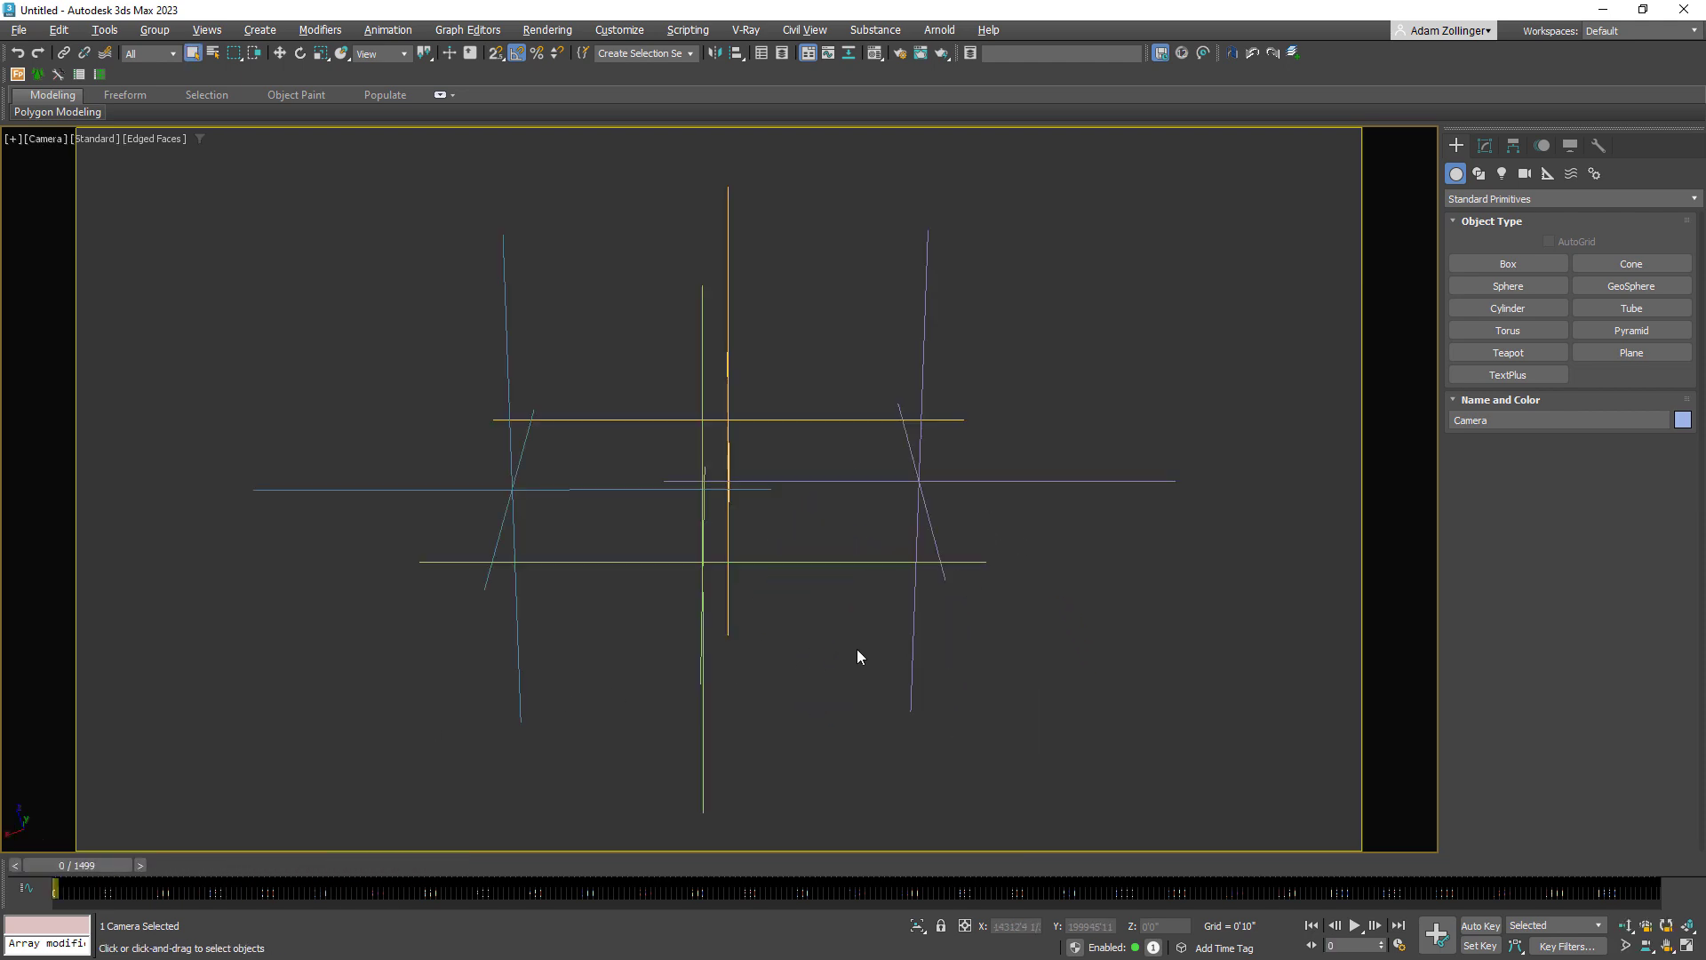
{"action": "key", "text": "alt+b"}
{"action": "left_click", "coordinate": [660, 401]}
{"action": "key", "text": "Return"}
{"action": "left_click_drag", "start_coordinate": [68, 862], "coordinate": [119, 866]}
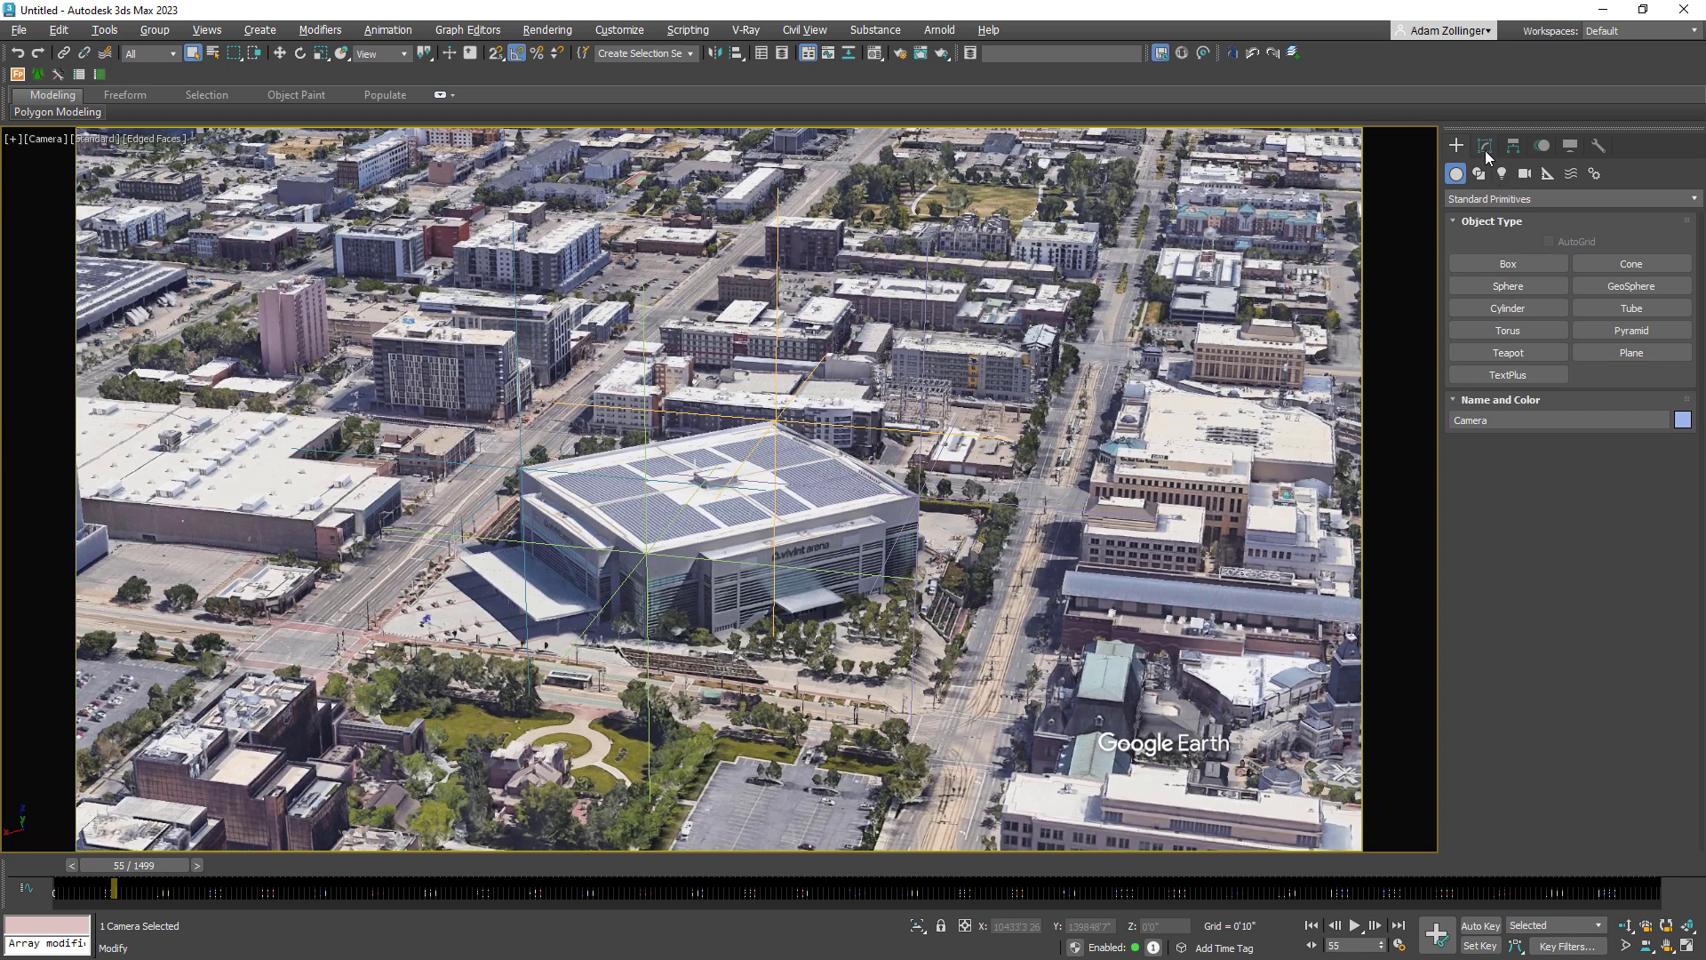
Create a sphere amid the four track points in the top view and raise it to their height in the front view.
{"action": "left_click", "coordinate": [1515, 265]}
{"action": "left_click_drag", "start_coordinate": [694, 468], "coordinate": [789, 488]}
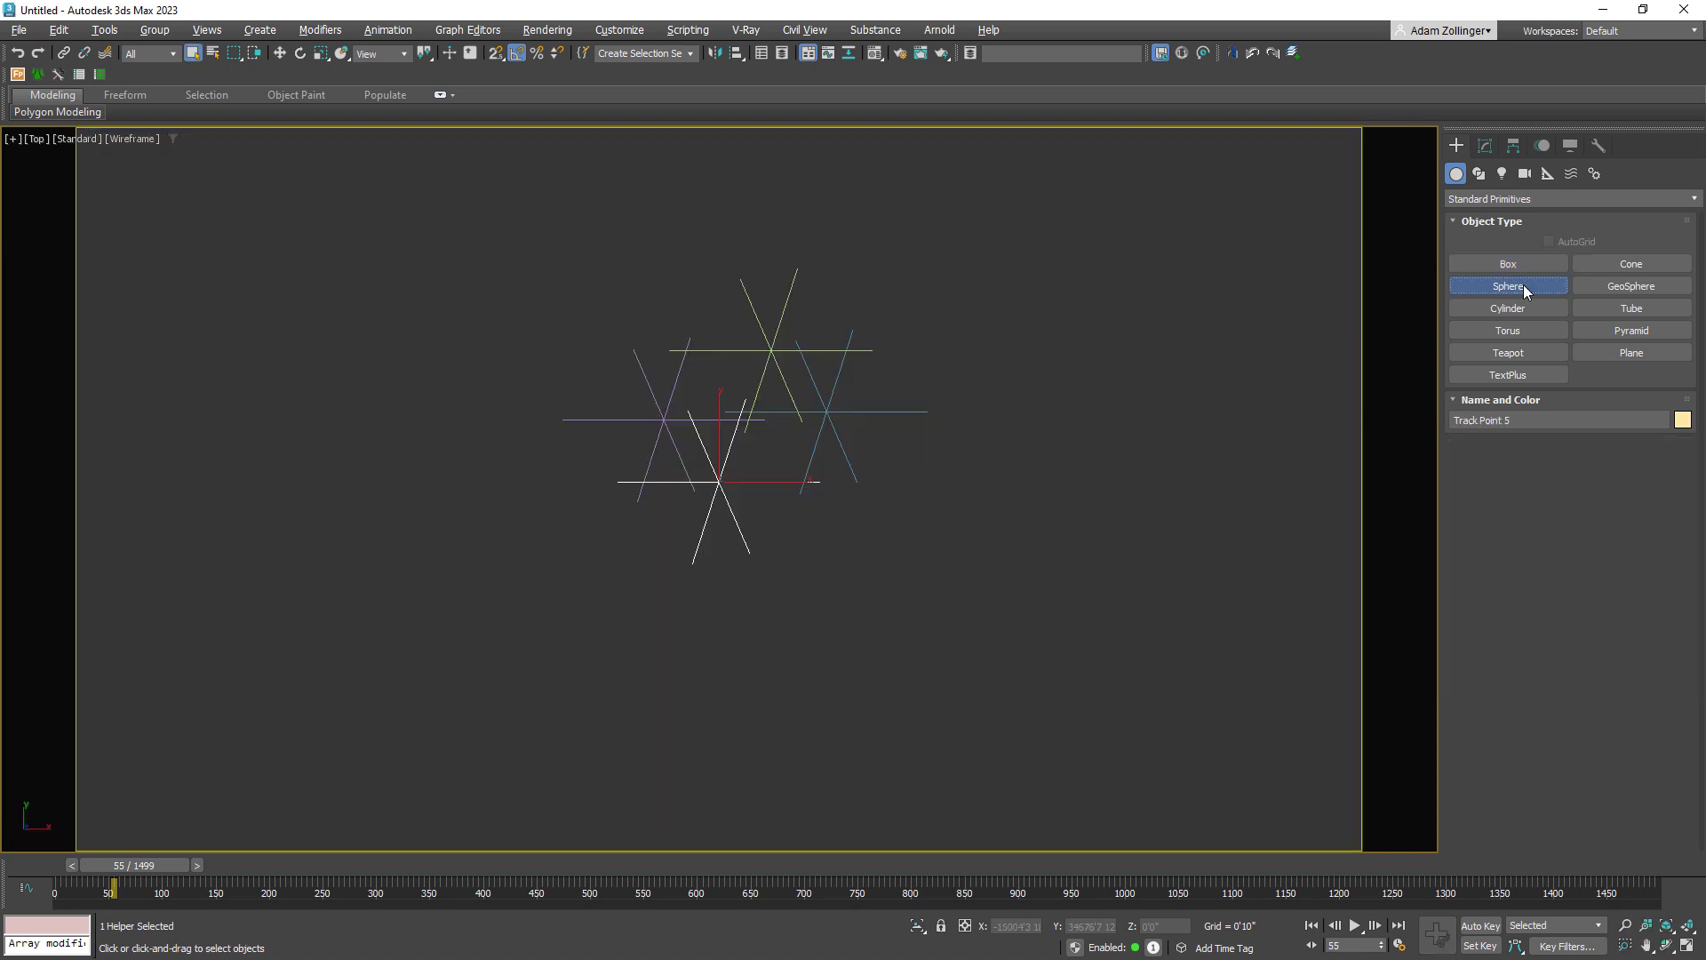
{"action": "left_click_drag", "start_coordinate": [731, 408], "coordinate": [749, 440]}
{"action": "key", "text": "f"}
{"action": "right_click", "coordinate": [887, 572]}
{"action": "left_click_drag", "start_coordinate": [963, 203], "coordinate": [963, 135]}
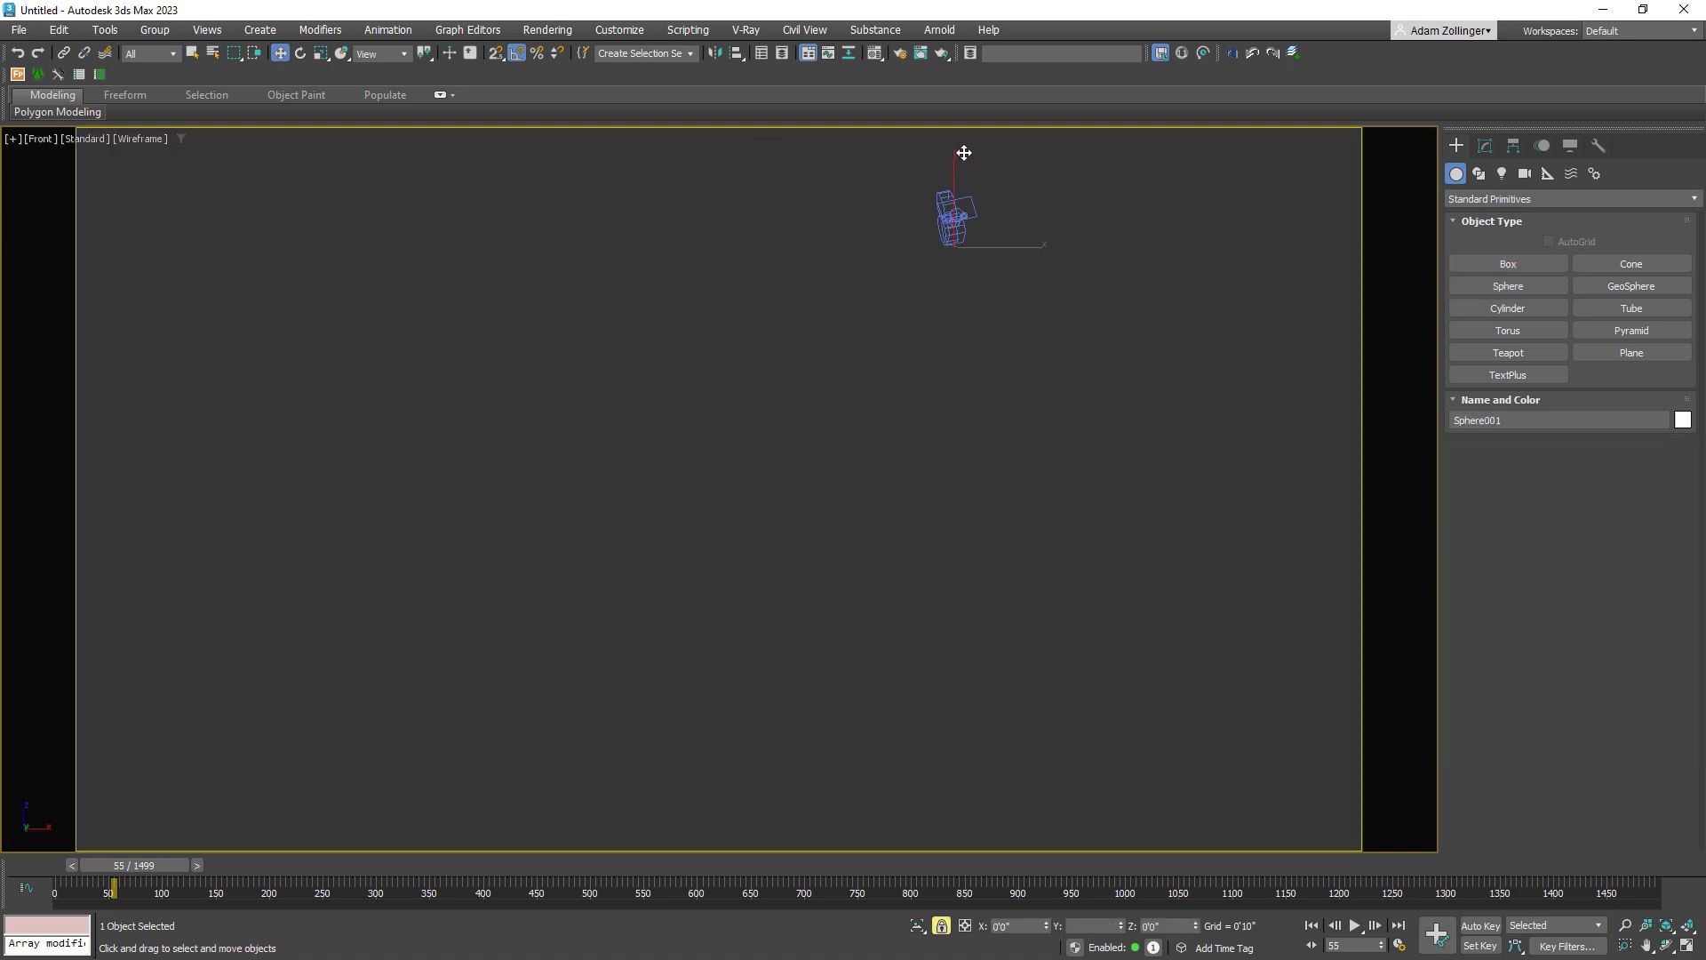
{"action": "mouse_move", "coordinate": [955, 189]}
{"action": "middle_mouse_down", "text": "alt"}
{"action": "mouse_move", "coordinate": [1077, 213]}
{"action": "mouse_move", "coordinate": [948, 228]}
{"action": "mouse_move", "coordinate": [971, 221]}
{"action": "mouse_move", "coordinate": [956, 244]}
{"action": "mouse_move", "coordinate": [947, 190]}
{"action": "middle_mouse_up", "text": "alt"}
{"action": "left_click_drag", "start_coordinate": [947, 188], "coordinate": [948, 328]}
{"action": "key", "text": "F7"}
{"action": "middle_click_drag", "start_coordinate": [948, 328], "coordinate": [1071, 475], "text": "alt"}
Return to the camera view and set its background to the arena image sequence with Use Files.
{"action": "key", "text": "c"}
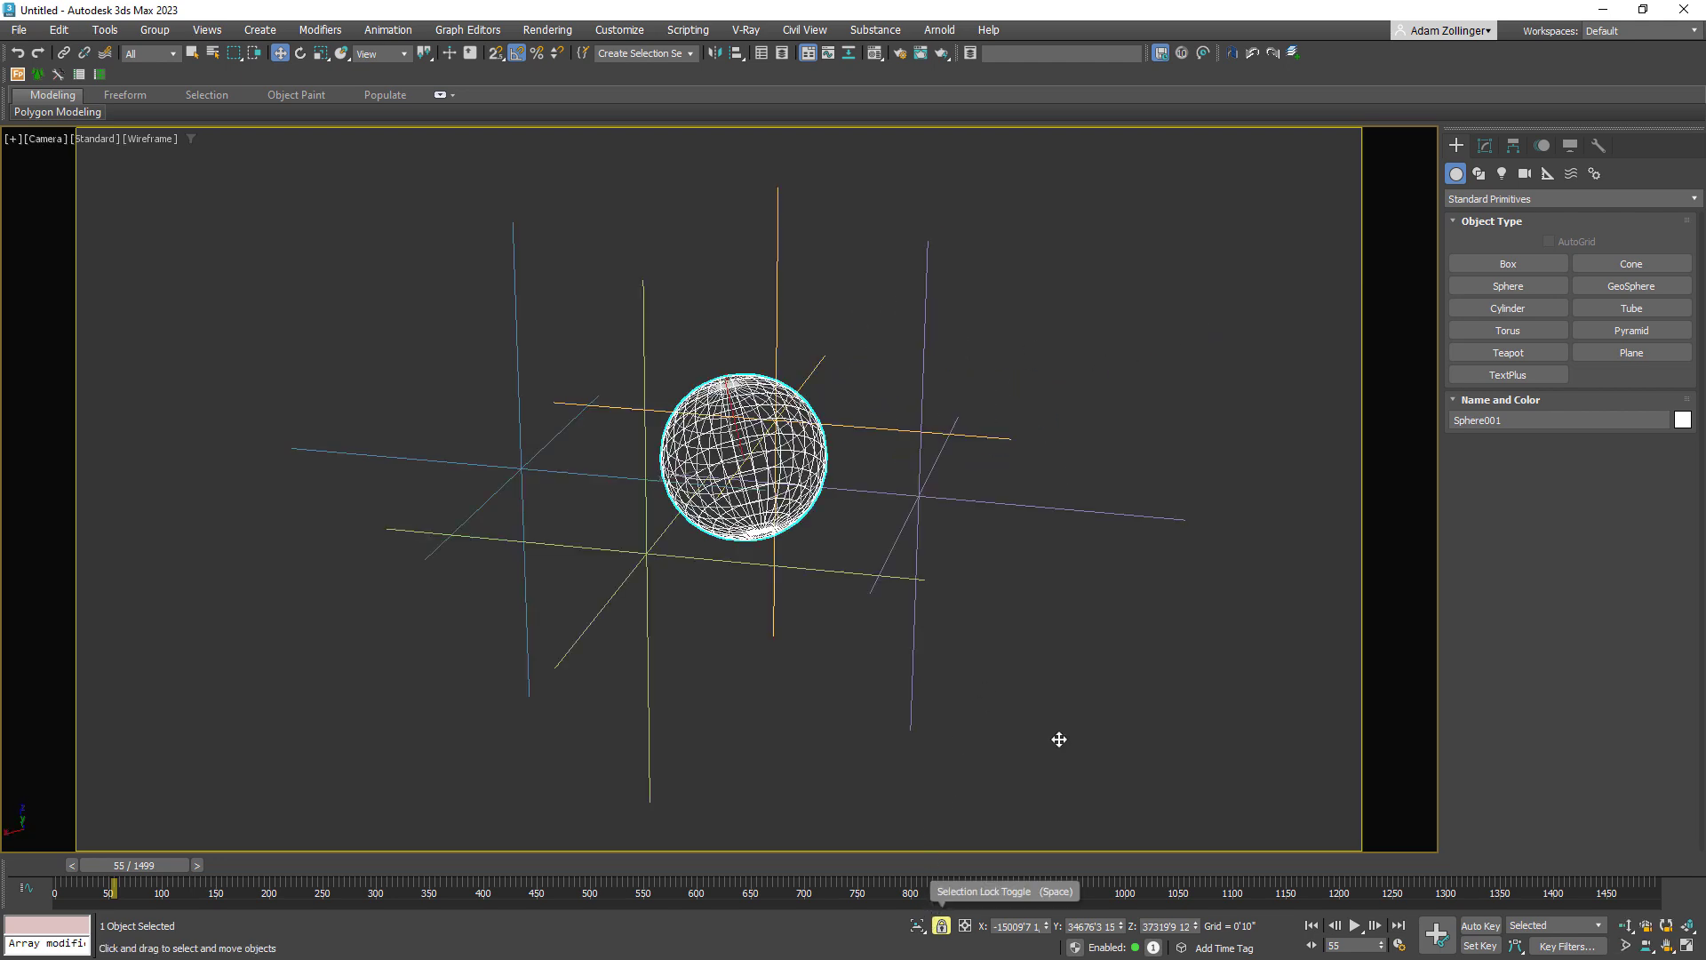
{"action": "key", "text": "alt+b"}
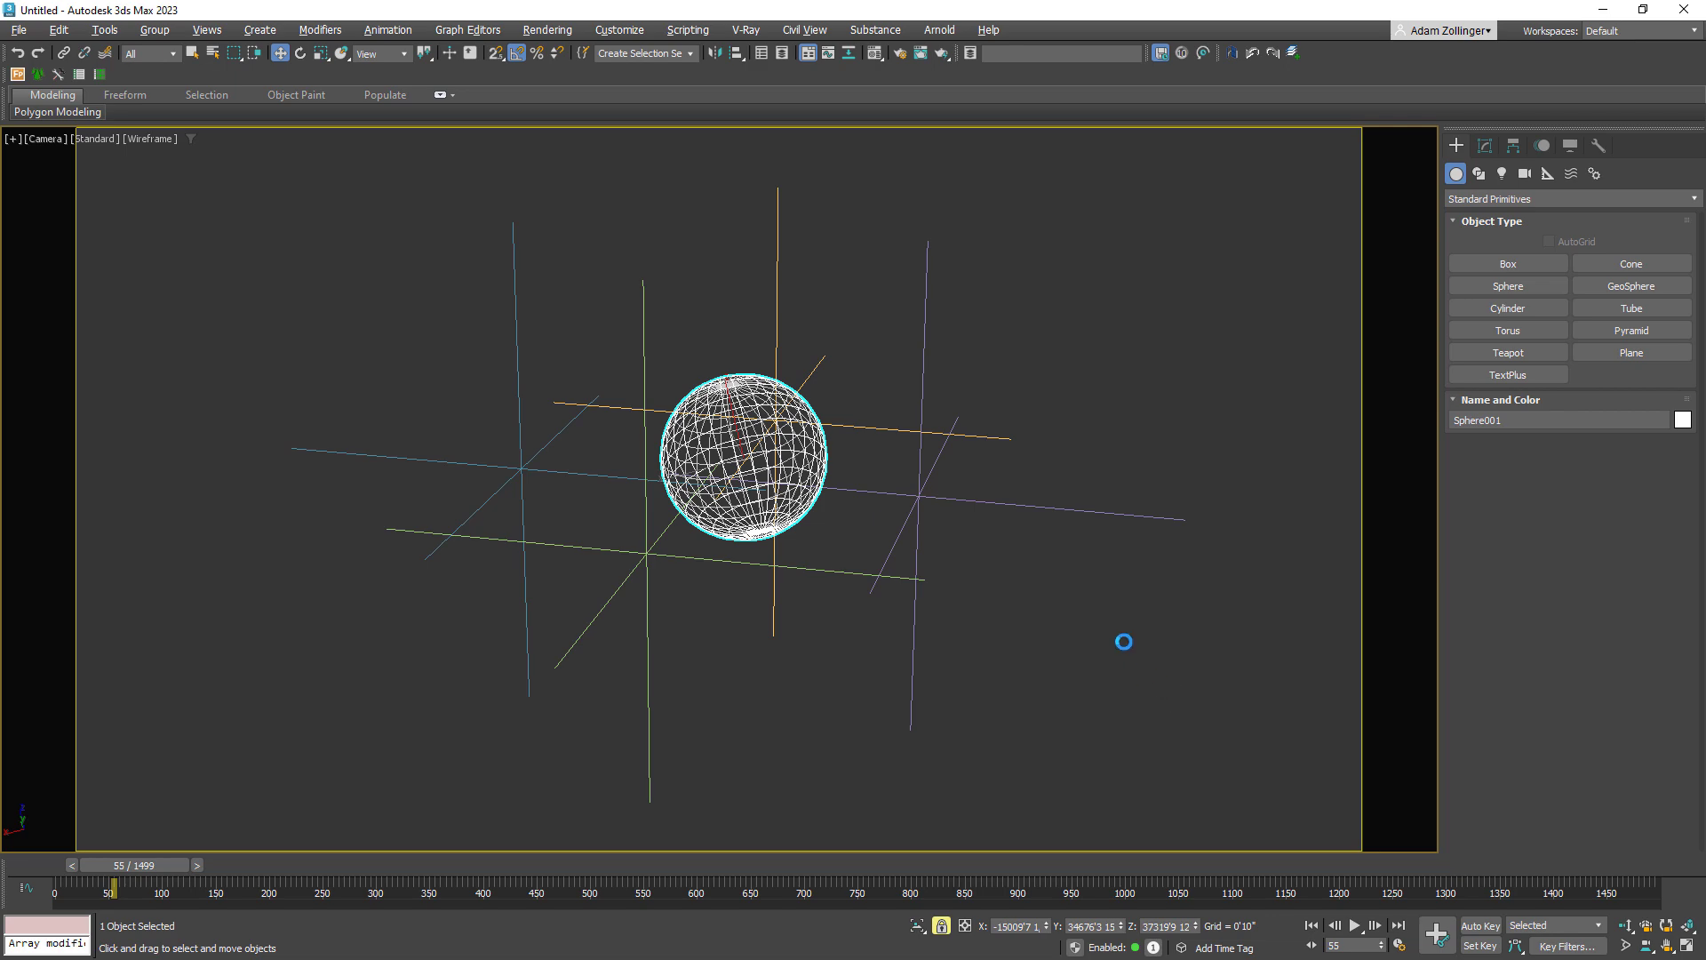
{"action": "left_click", "coordinate": [632, 433]}
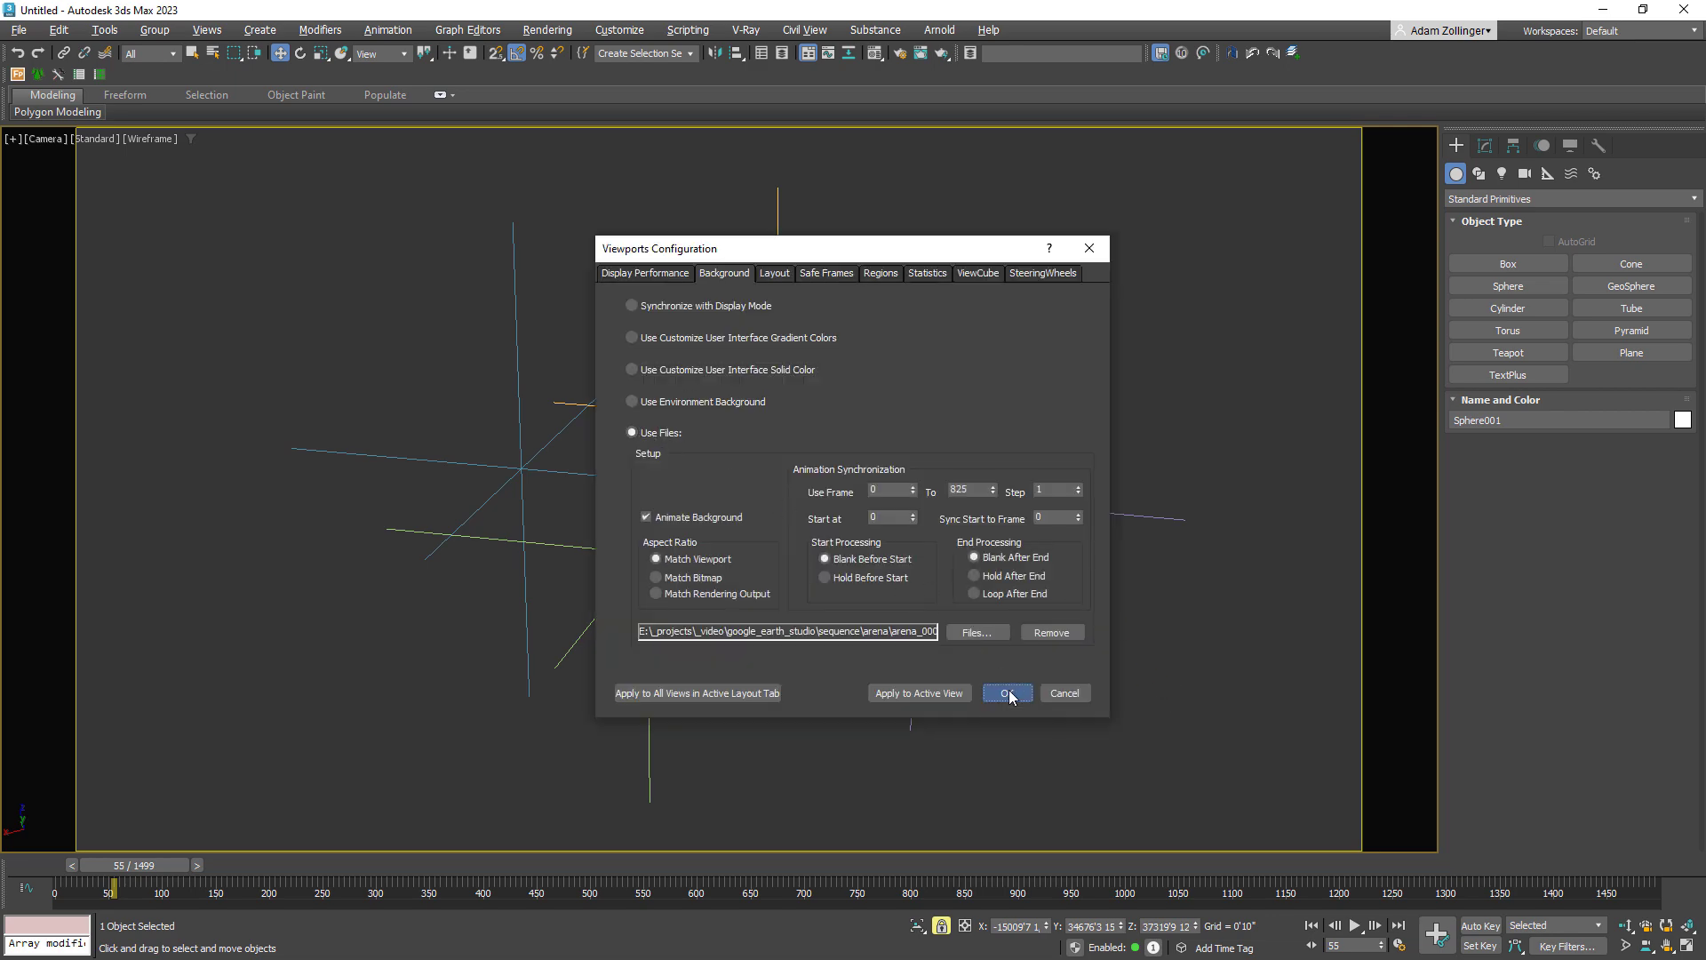
{"action": "left_click", "coordinate": [1008, 693]}
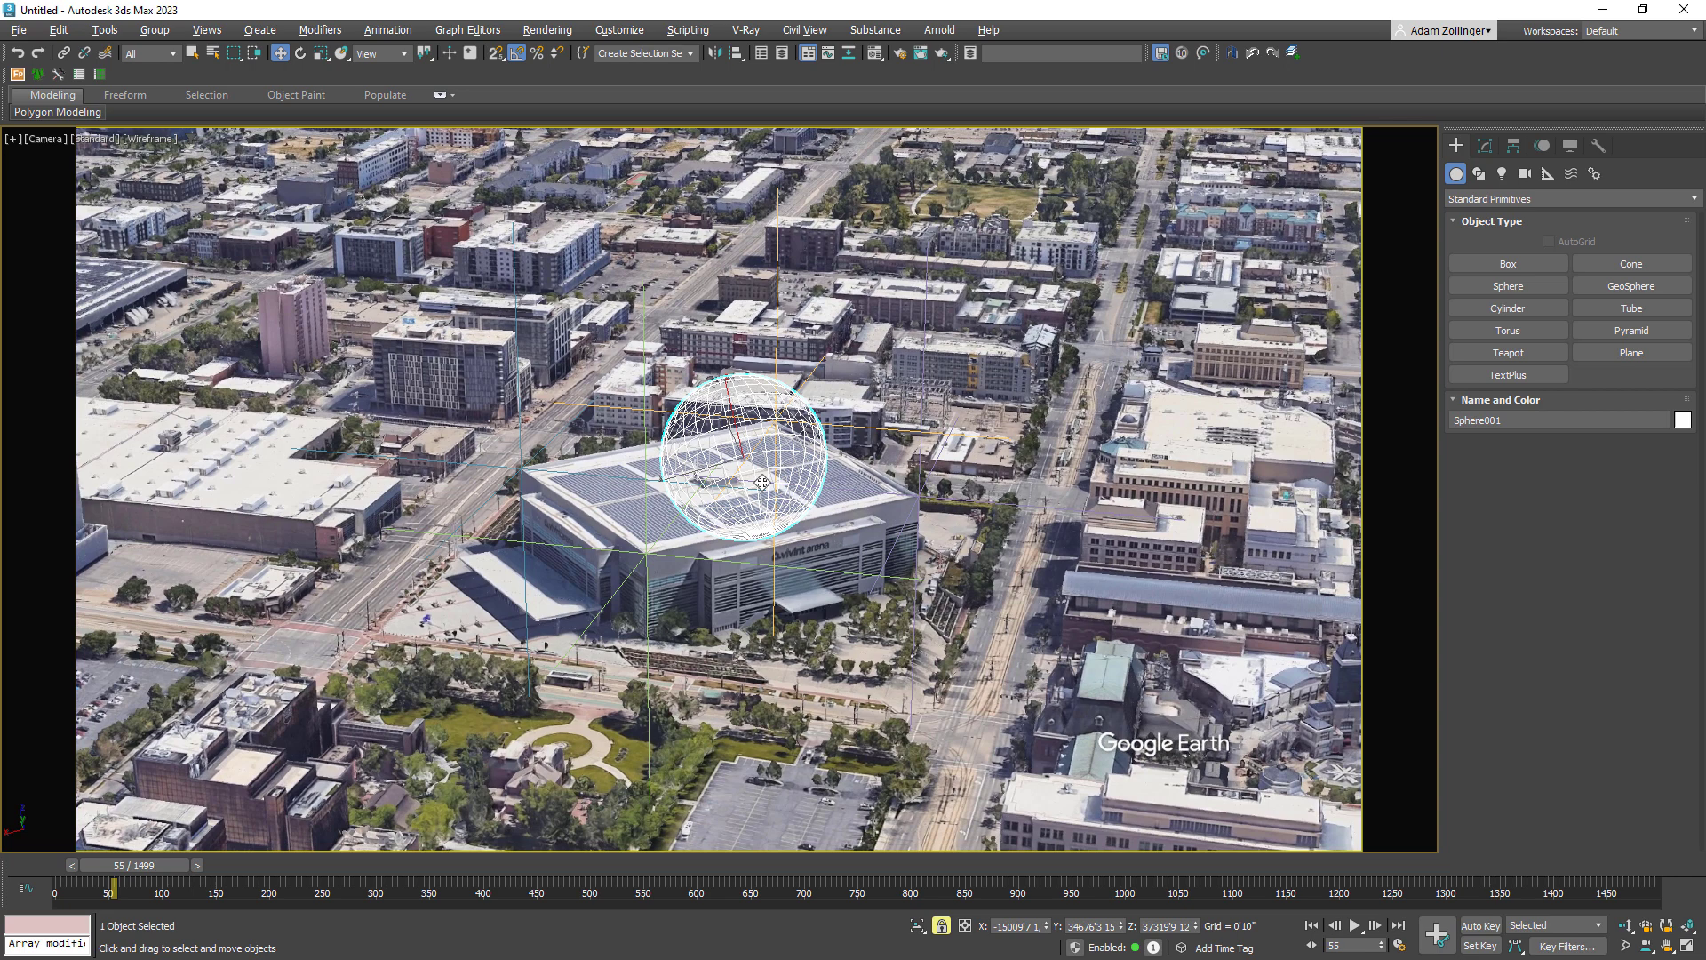
Scale the sphere down and place it at the centre of the arena roof.
{"action": "left_click_drag", "start_coordinate": [762, 482], "coordinate": [749, 537]}
{"action": "key", "text": "r"}
{"action": "key", "text": "w"}
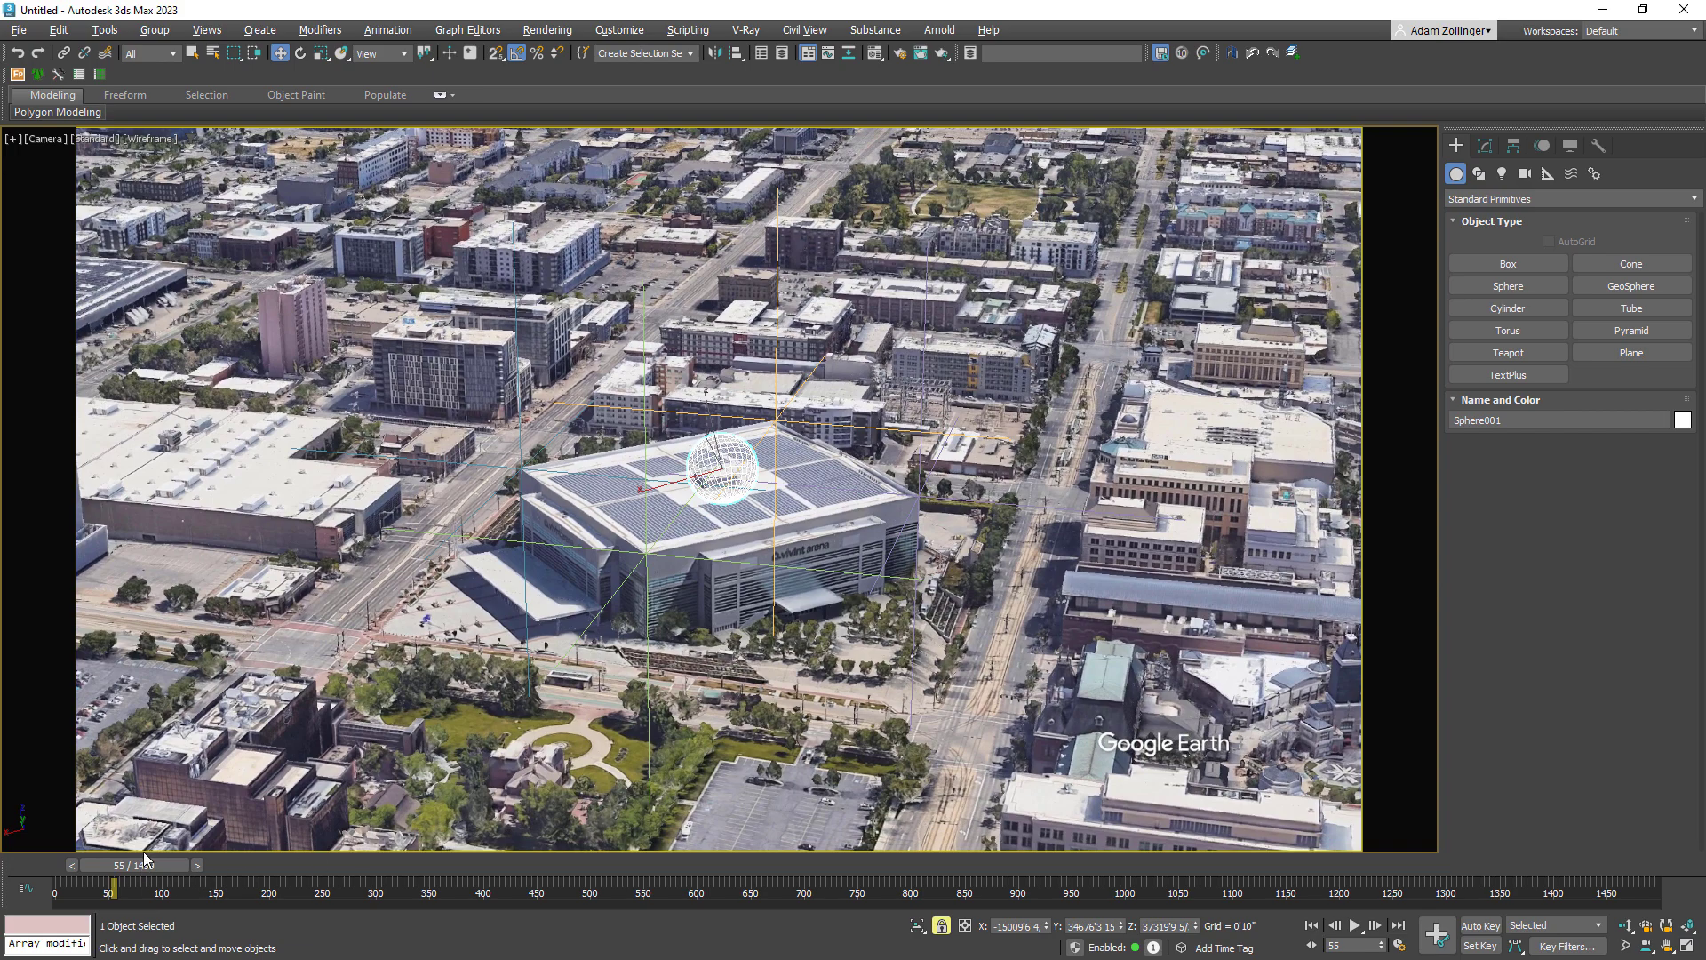
Scrub the timeline in the camera view to check how the sphere tracks with the arena roof.
{"action": "left_click_drag", "start_coordinate": [146, 859], "coordinate": [597, 919]}
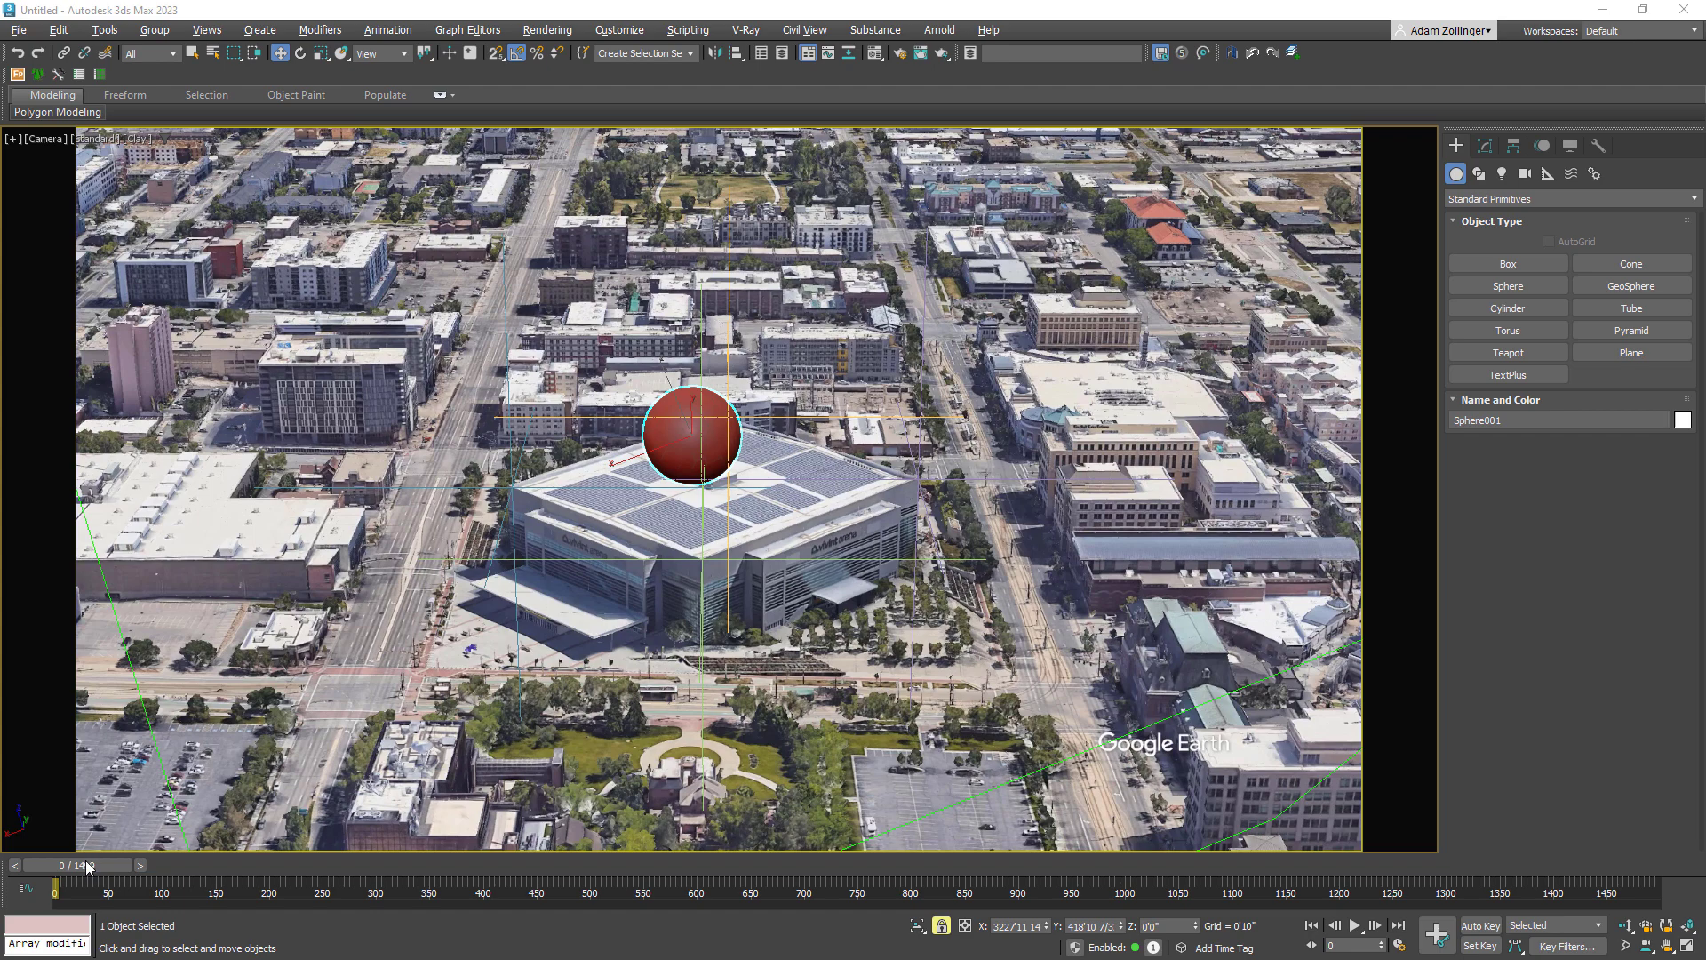
{"action": "mouse_move", "coordinate": [79, 868]}
{"action": "left_mouse_down"}
{"action": "mouse_move", "coordinate": [189, 853]}
{"action": "mouse_move", "coordinate": [52, 850]}
{"action": "mouse_move", "coordinate": [191, 838]}
{"action": "mouse_move", "coordinate": [64, 842]}
{"action": "left_mouse_up"}
{"action": "key", "text": "w"}
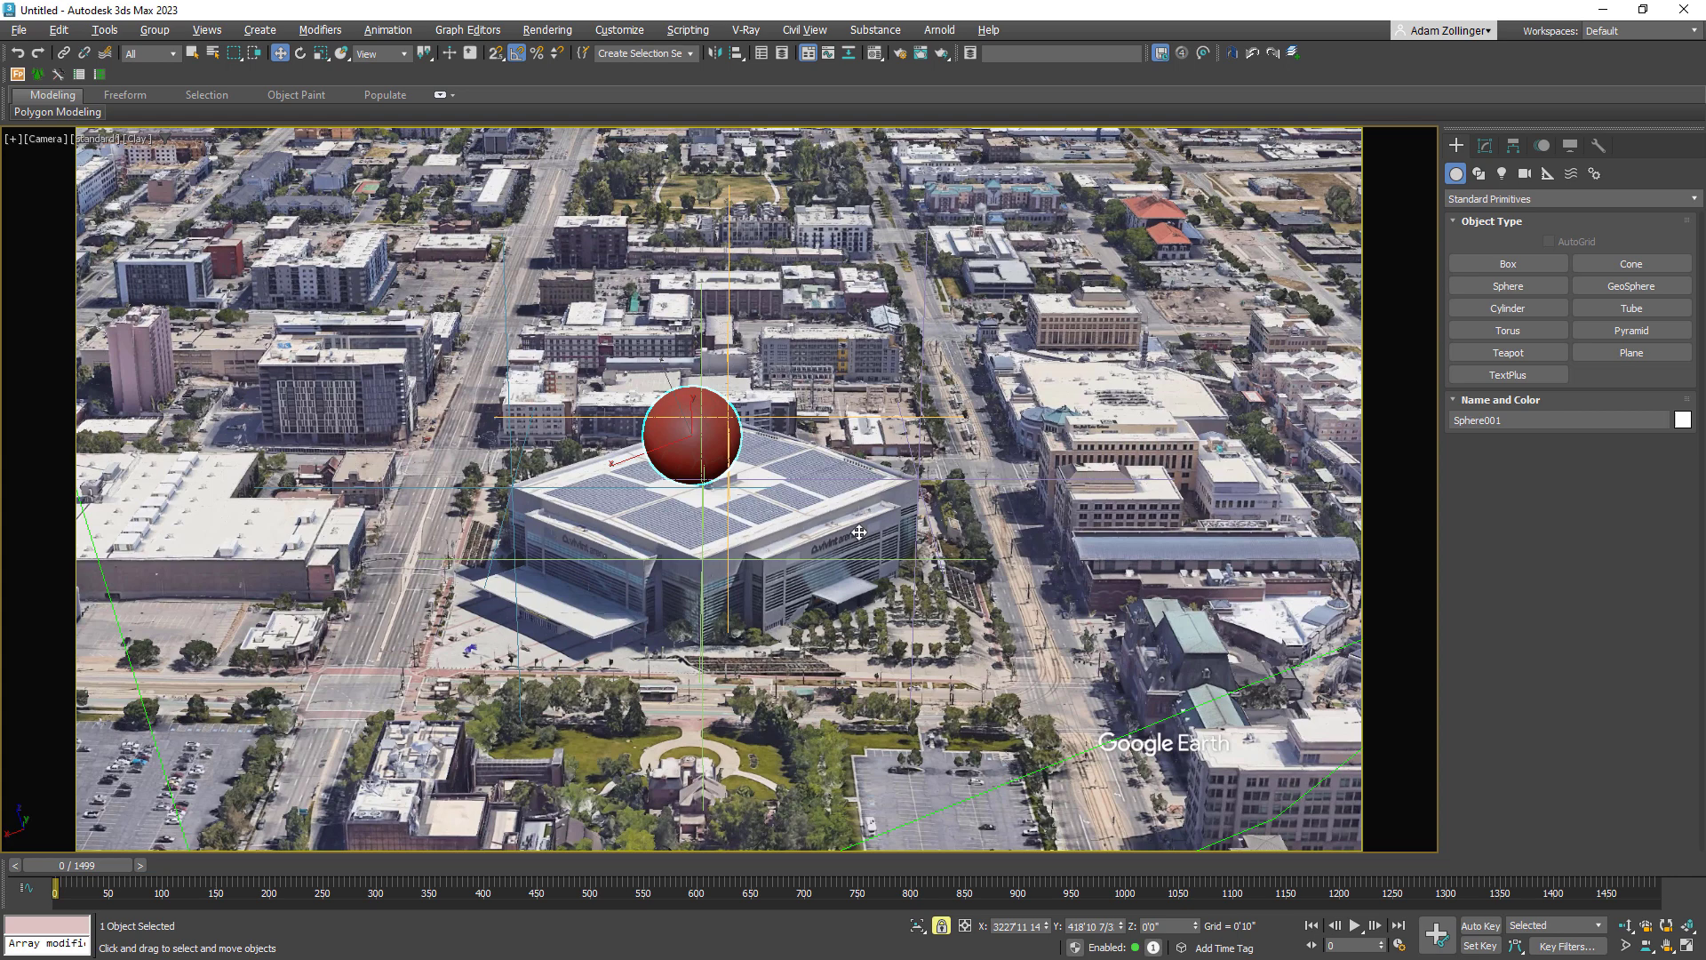
{"action": "left_click_drag", "start_coordinate": [100, 866], "coordinate": [48, 835]}
{"action": "left_click_drag", "start_coordinate": [114, 867], "coordinate": [170, 861]}
{"action": "key", "text": "w"}
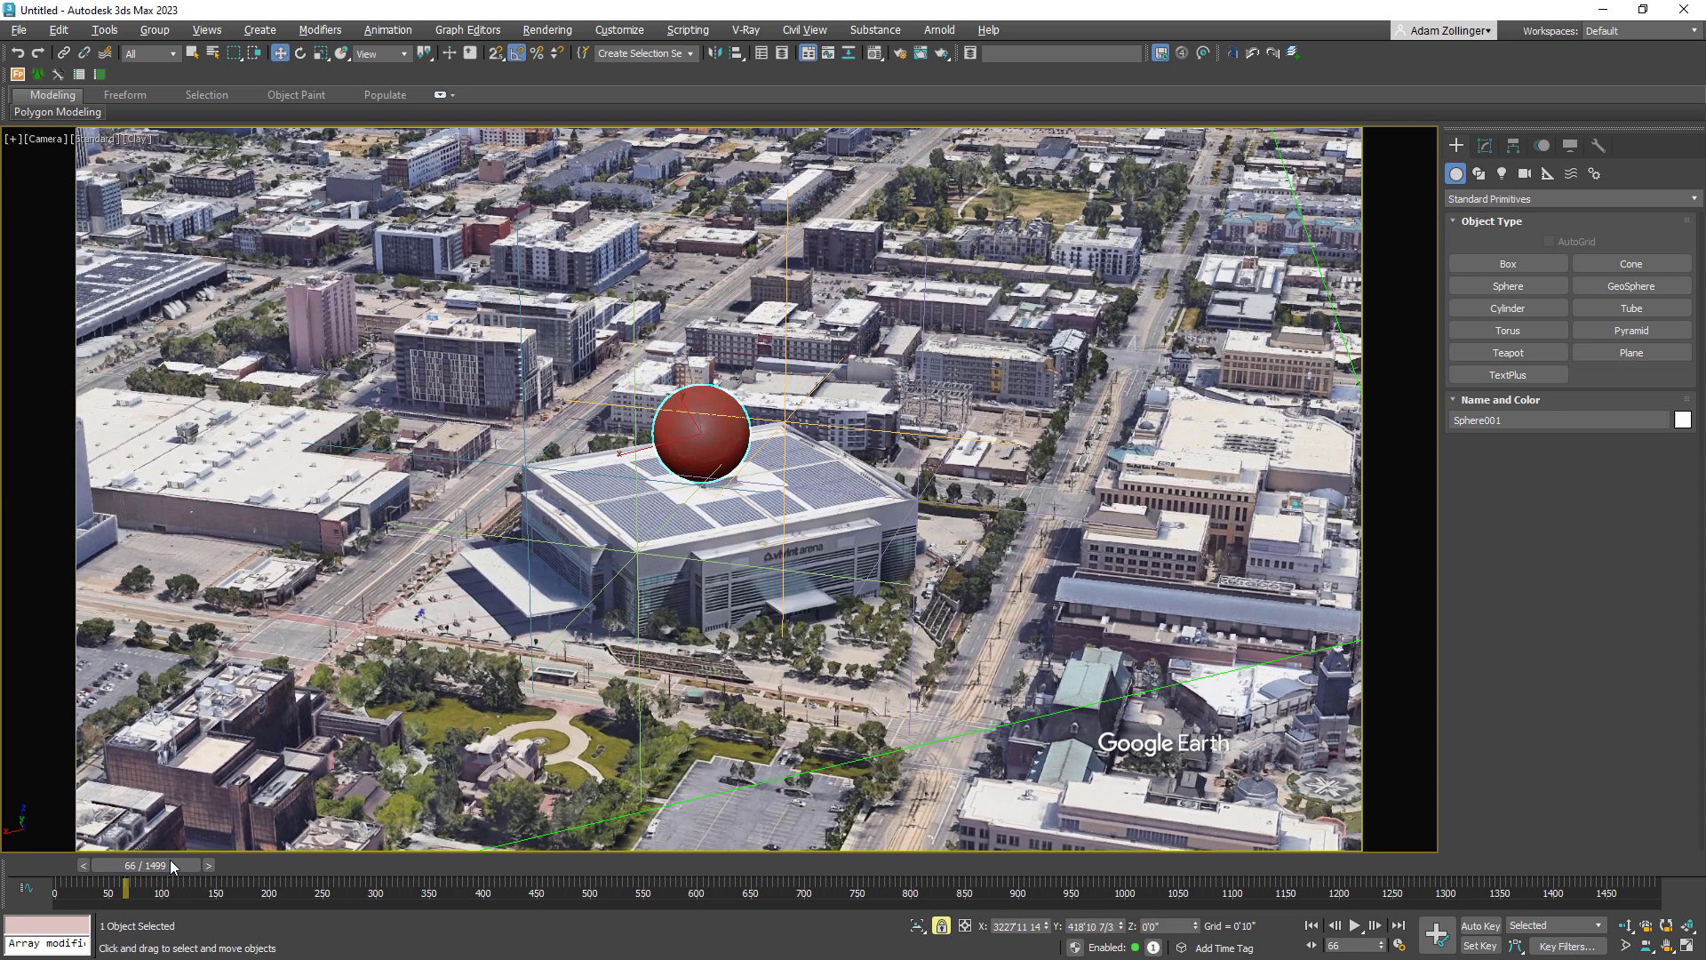